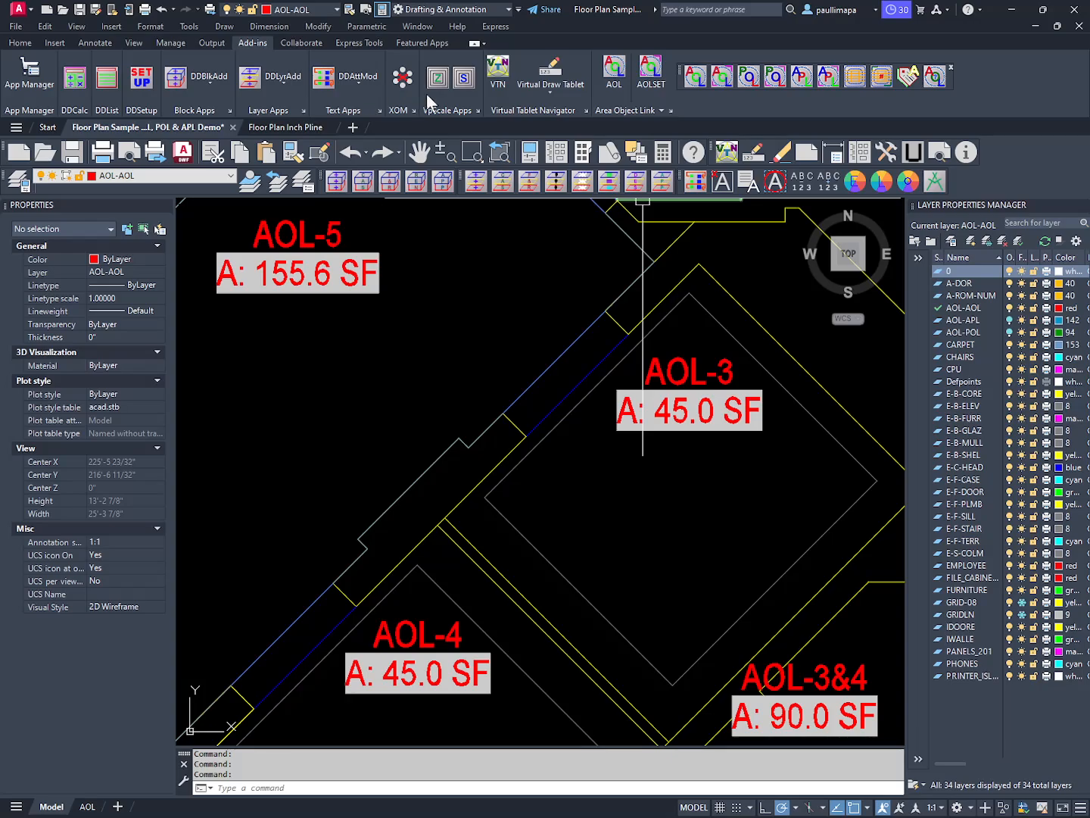
- Open the Area Object Link dialog and read through the version history in its app information
{"action": "left_click", "coordinate": [658, 110]}
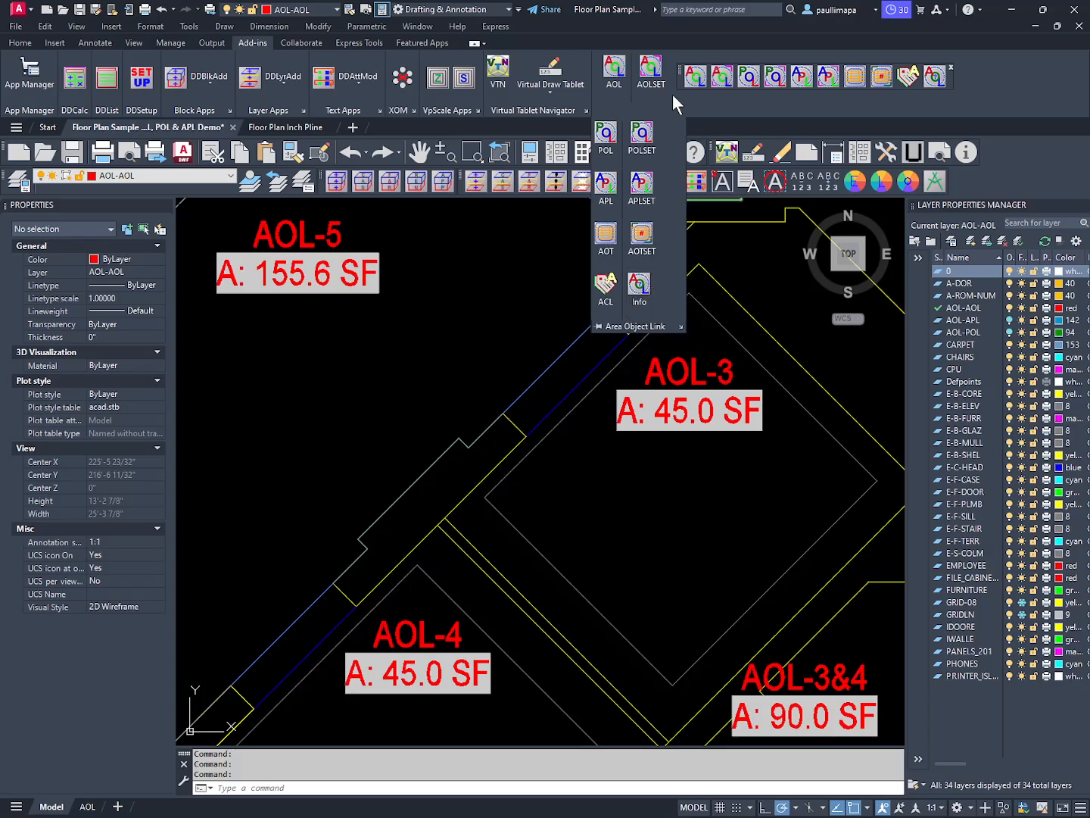
{"action": "left_click", "coordinate": [617, 71]}
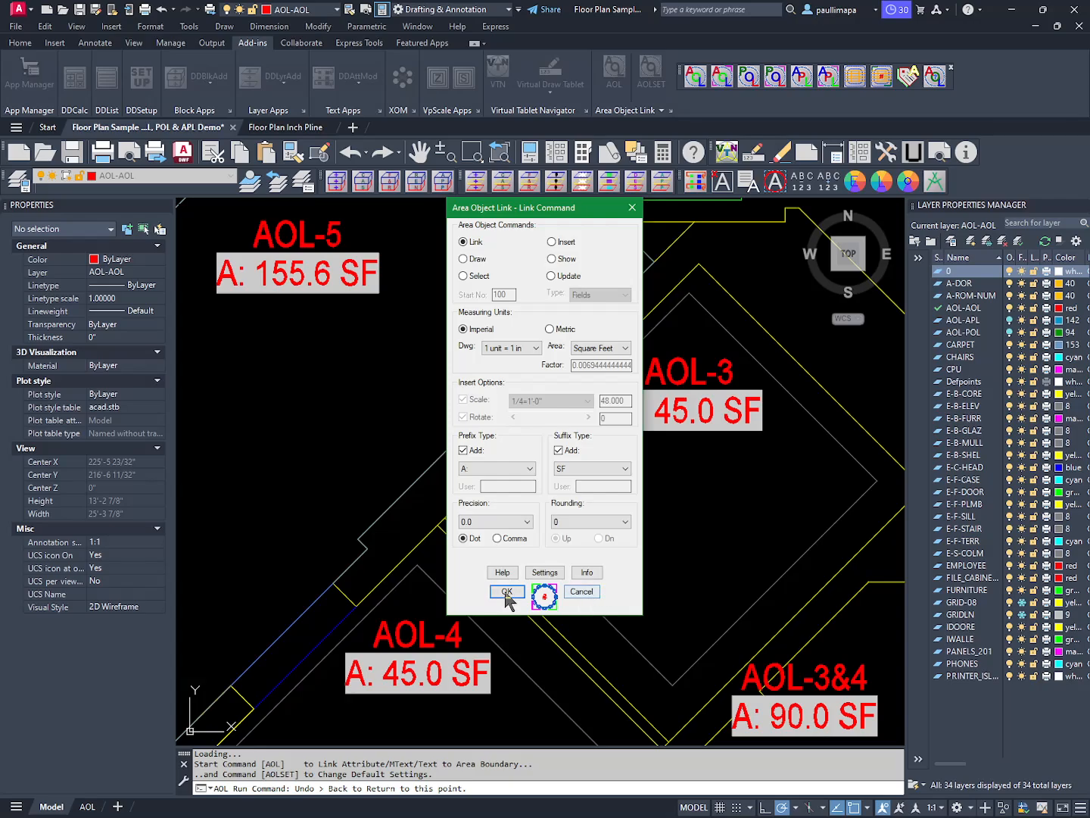
{"action": "left_click", "coordinate": [544, 602]}
{"action": "left_click", "coordinate": [587, 574]}
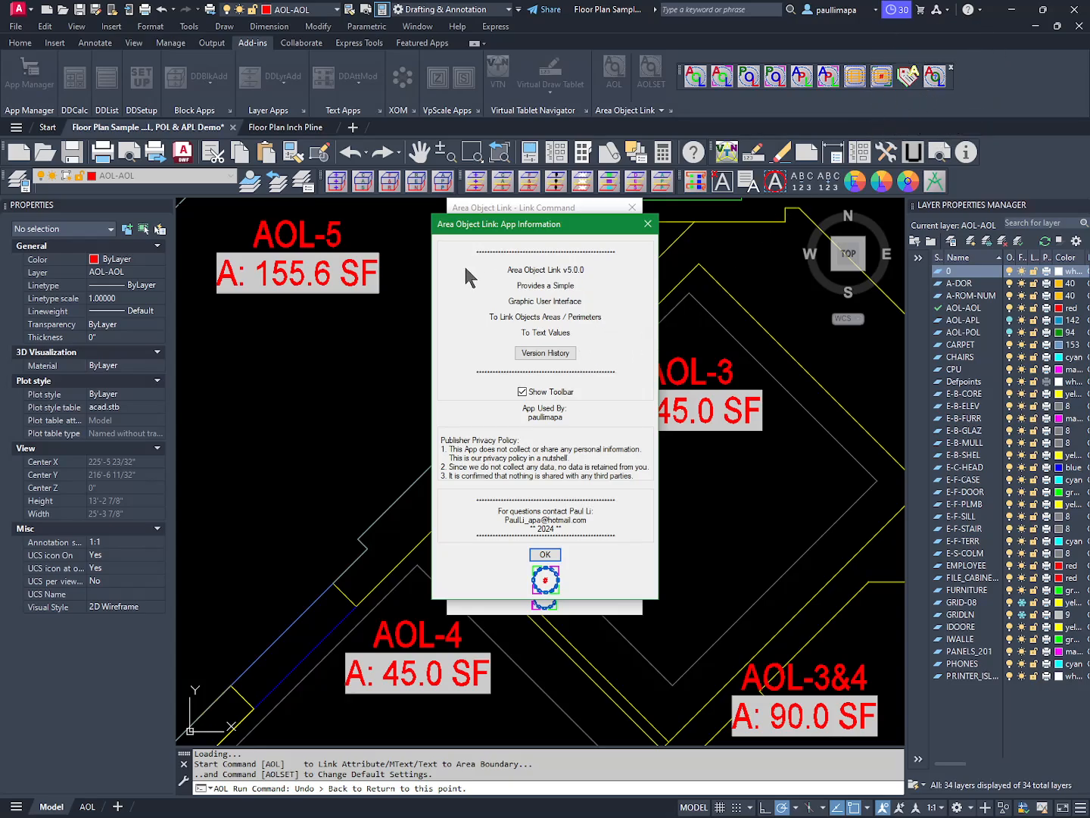
{"action": "left_click", "coordinate": [546, 353]}
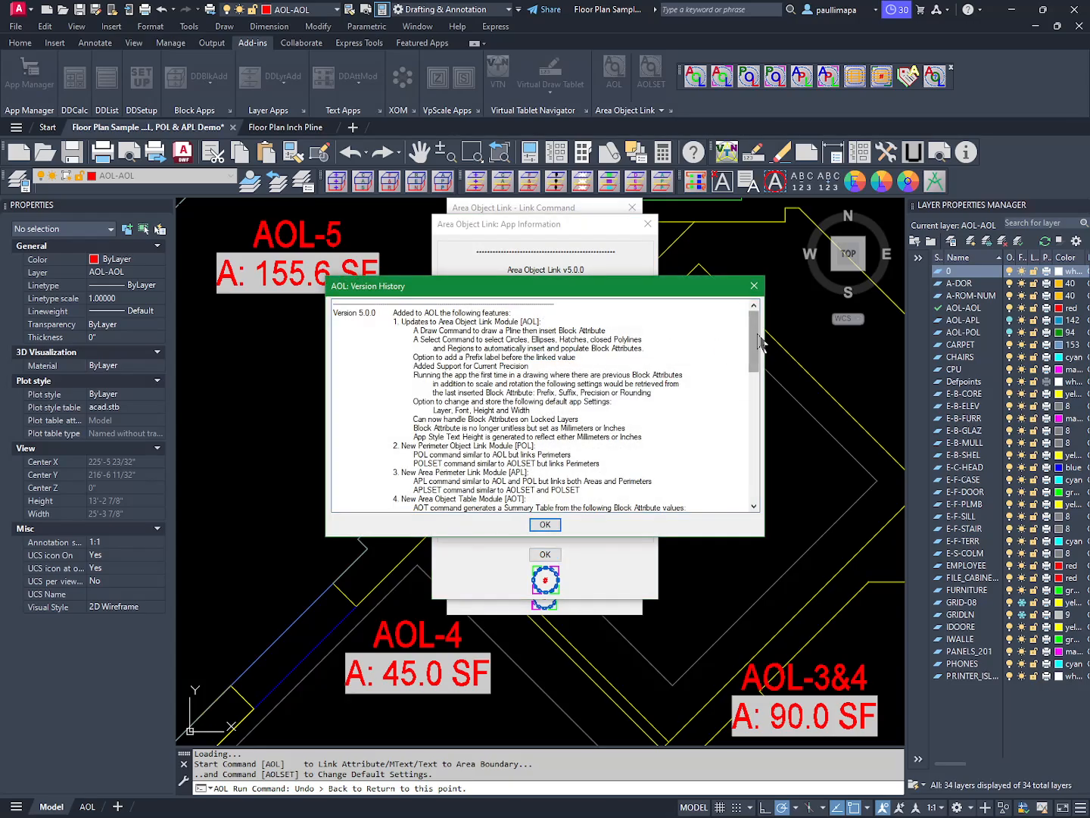
{"action": "scroll", "coordinate": [757, 341], "scroll_direction": "down", "scroll_amount": 1}
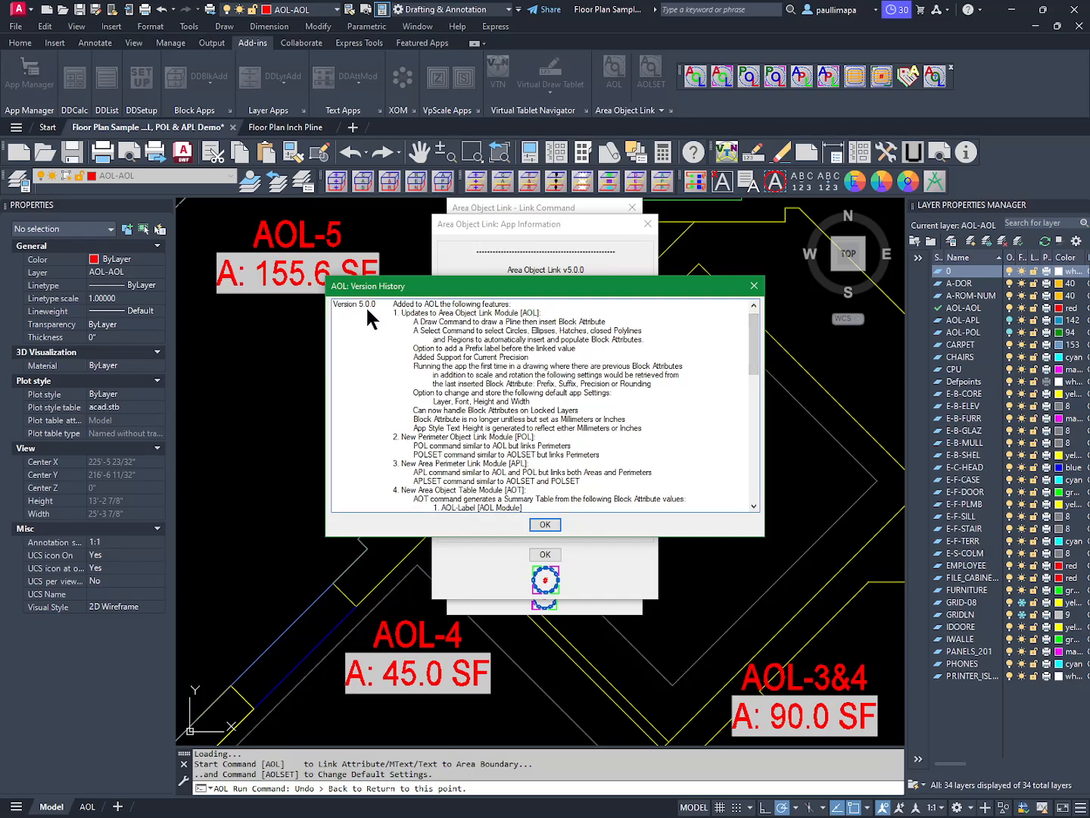
{"action": "left_click_drag", "start_coordinate": [759, 339], "coordinate": [761, 452]}
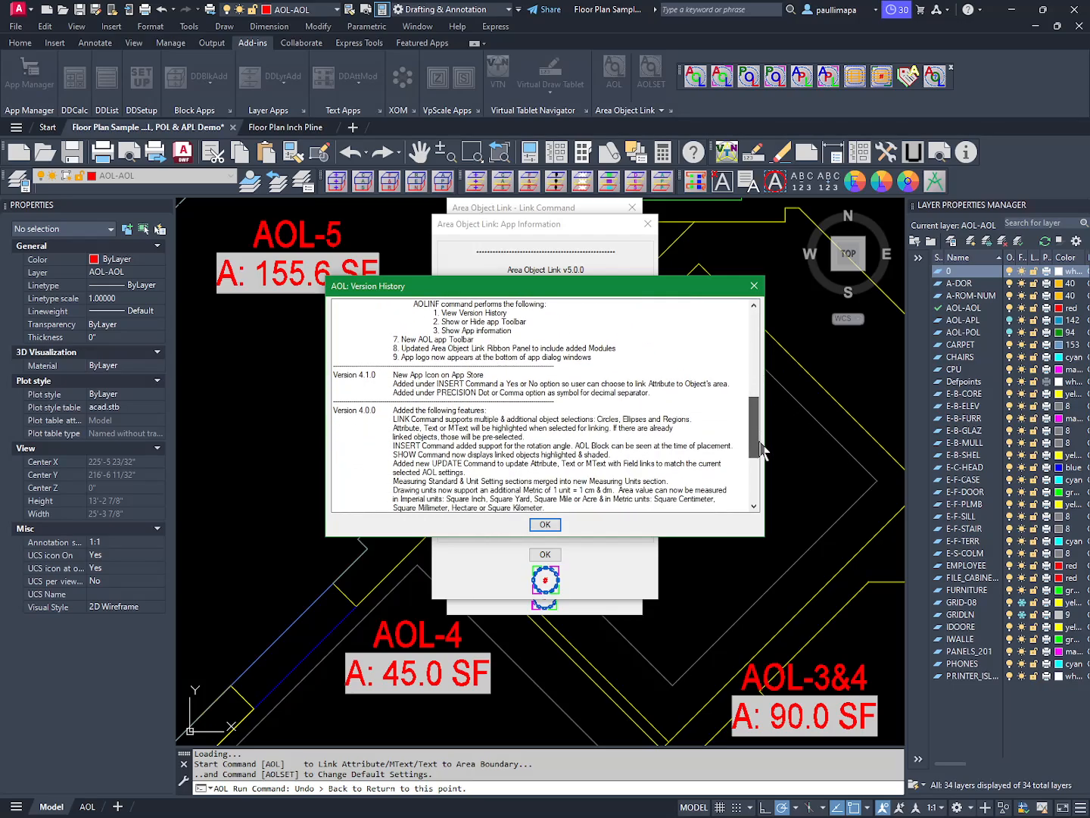
{"action": "left_click", "coordinate": [545, 524]}
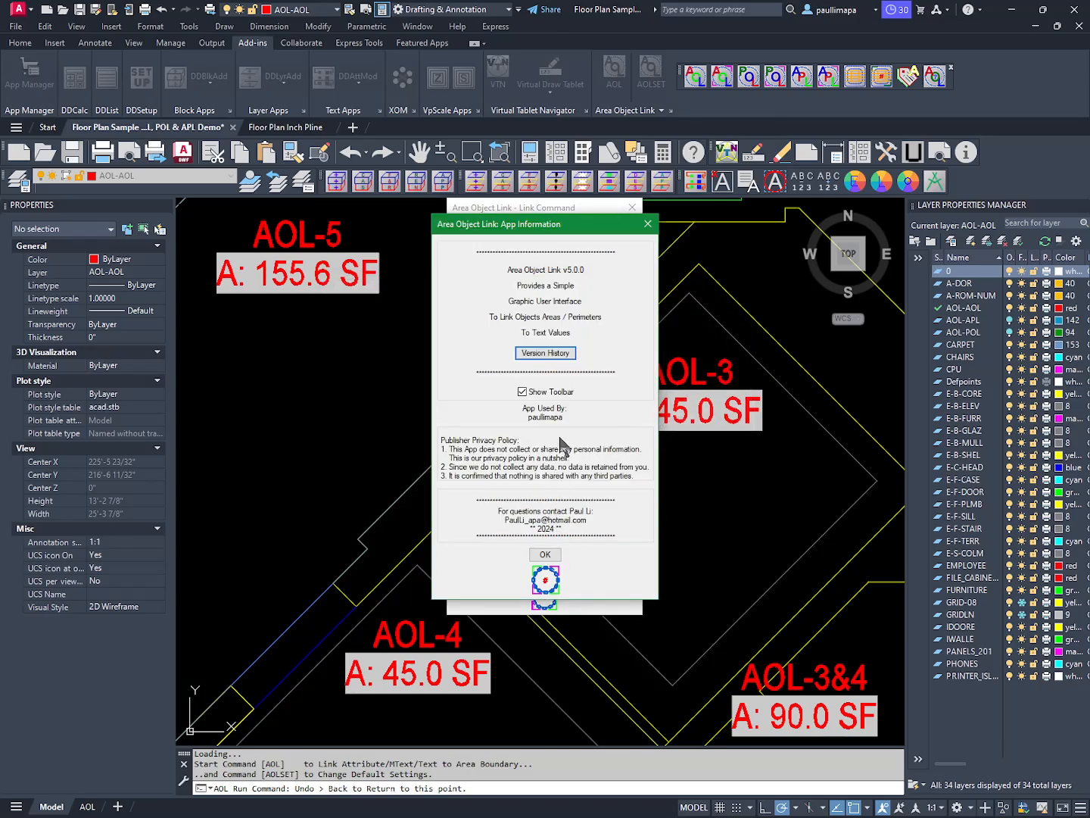
- Hide the Area Object Link toolbar through the app information options, and show it again
{"action": "left_click", "coordinate": [524, 393]}
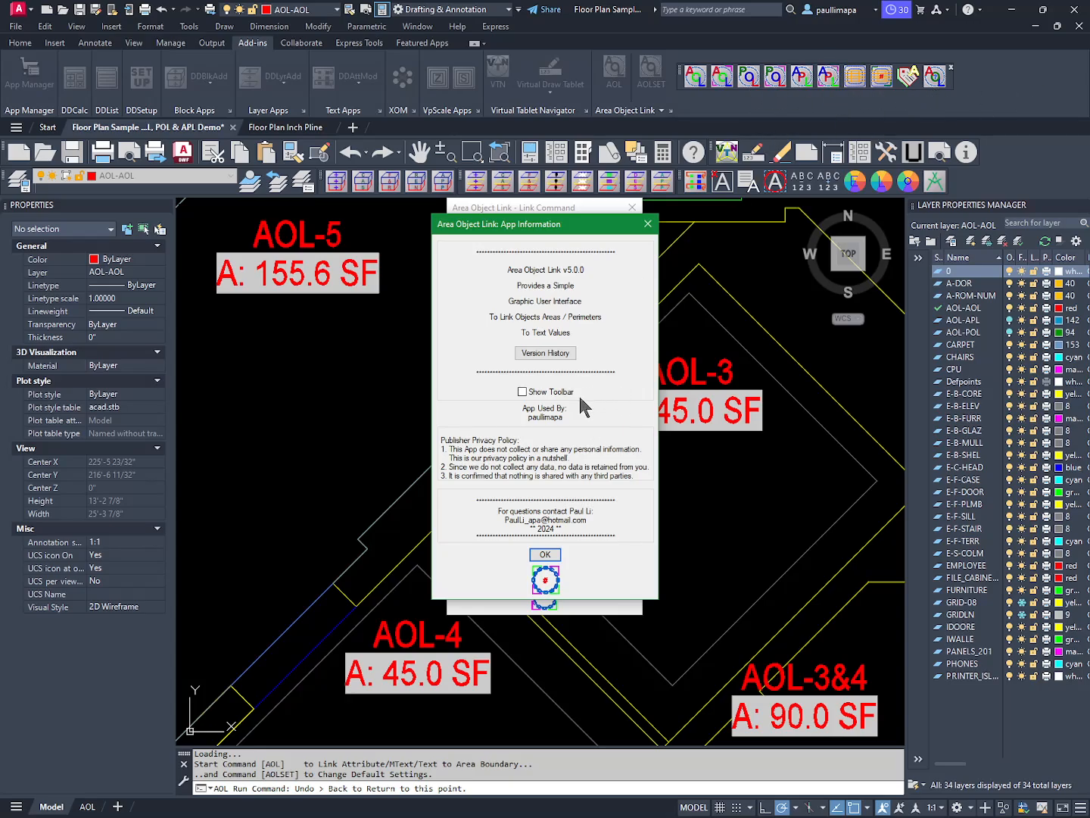
{"action": "left_click", "coordinate": [546, 555]}
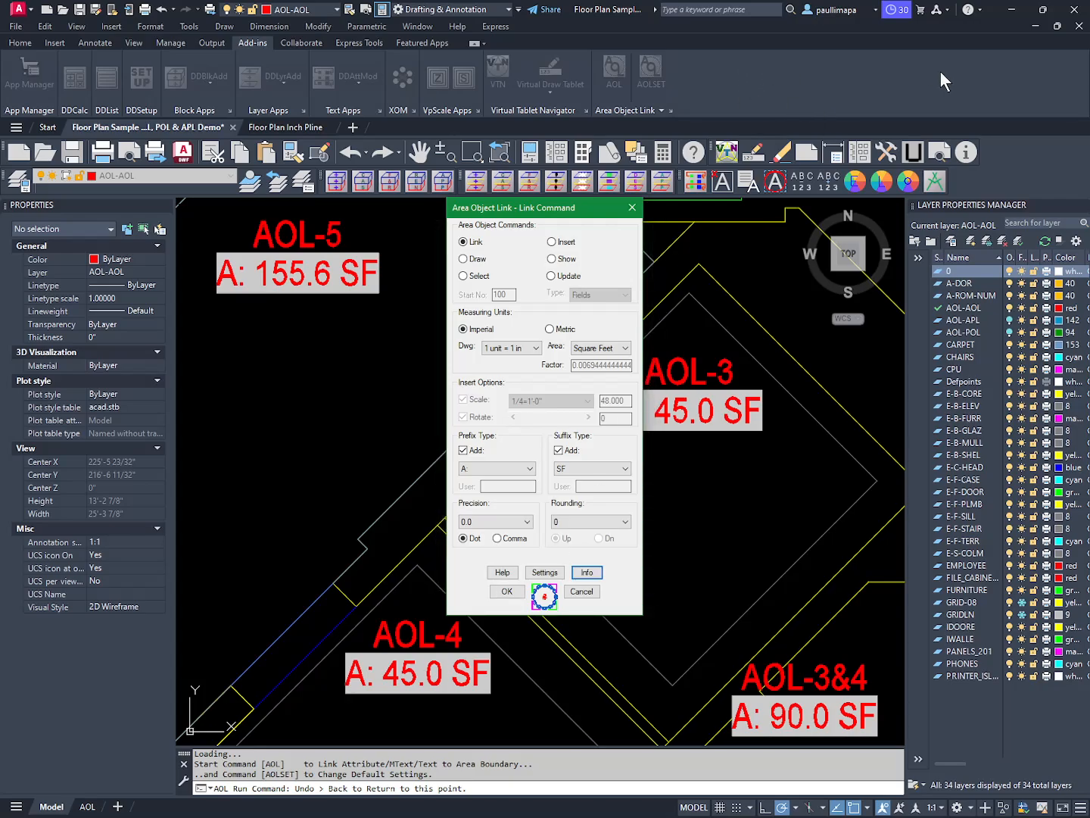
{"action": "left_click", "coordinate": [587, 573]}
{"action": "left_click", "coordinate": [538, 391]}
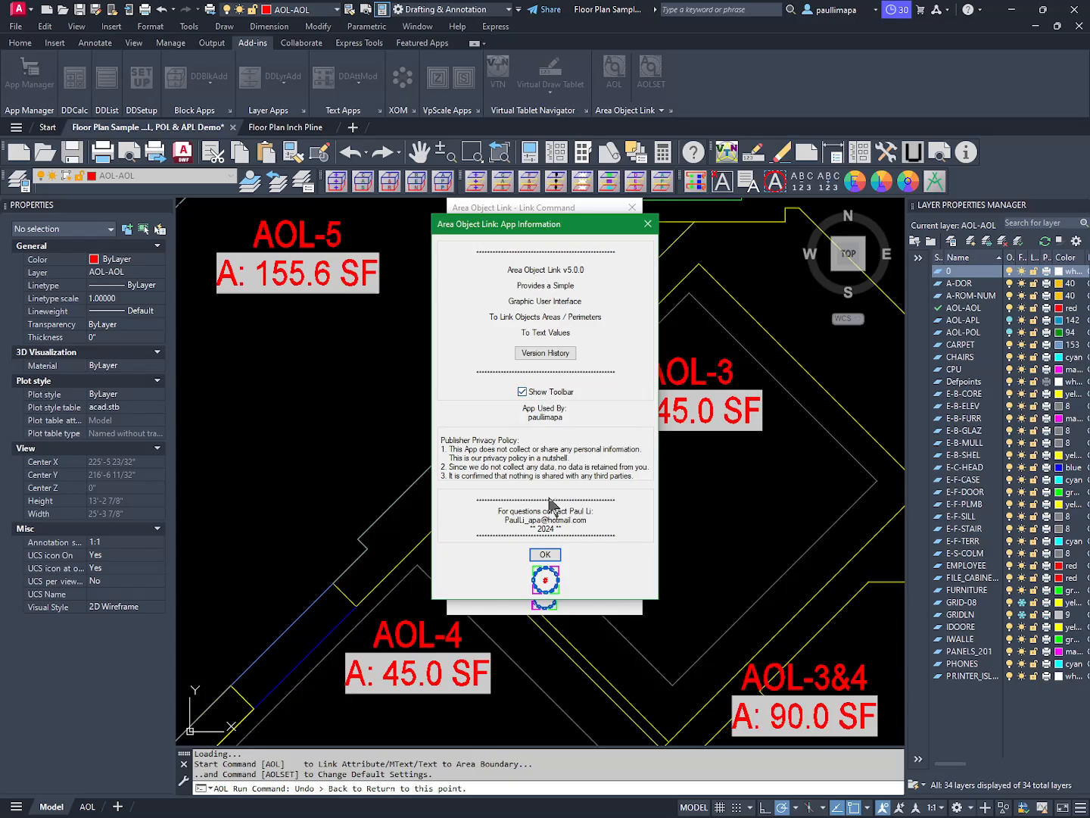
{"action": "left_click", "coordinate": [547, 556]}
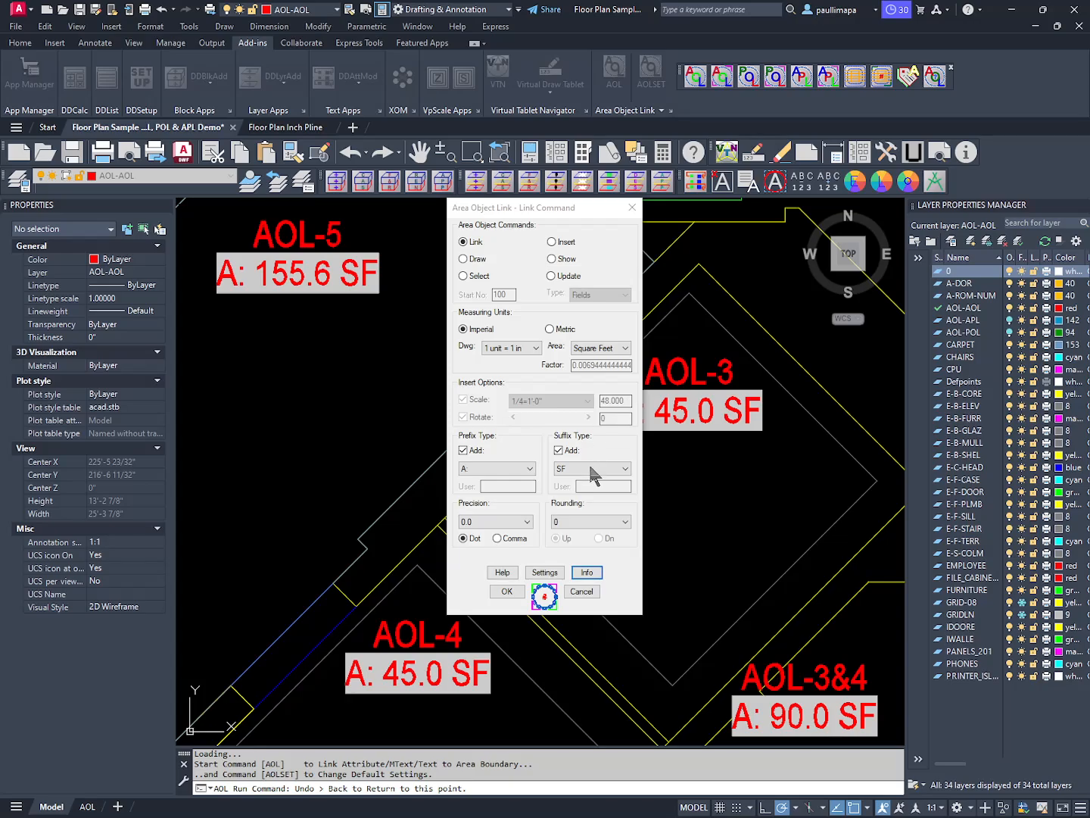
{"action": "left_click", "coordinate": [613, 558]}
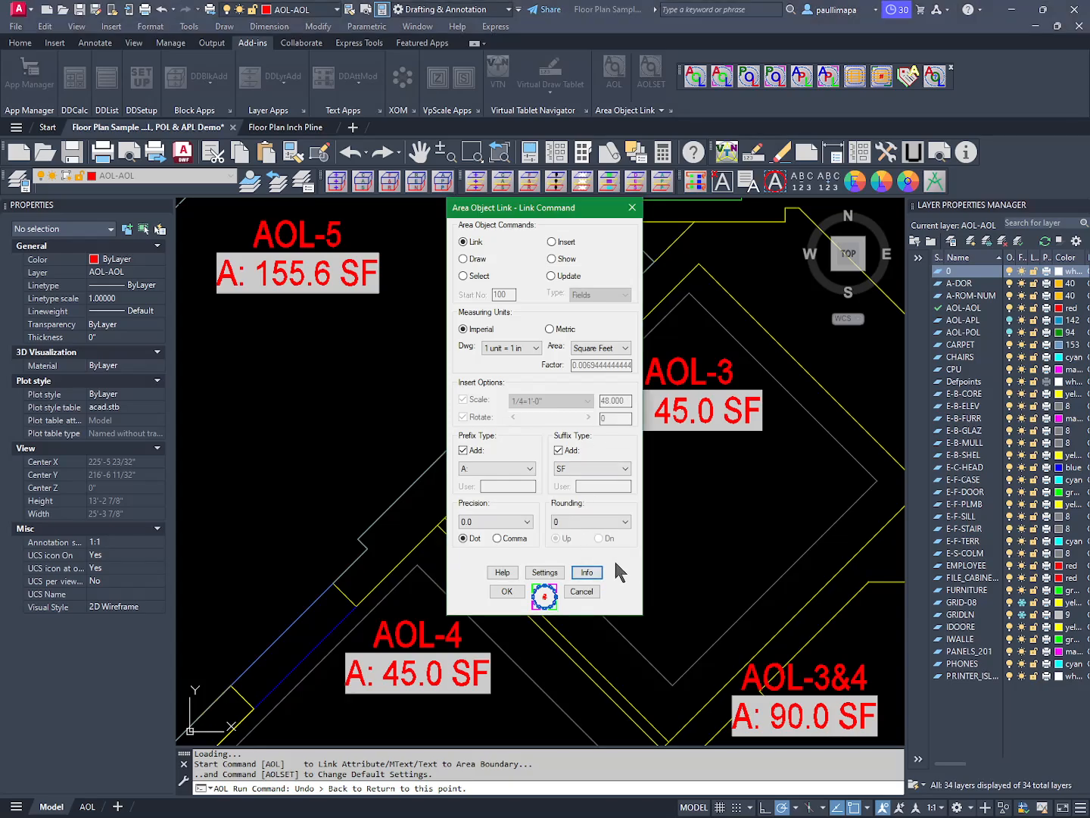
- Open the AOL block attribute settings and examine the layer choices and the layer name entry
{"action": "left_click", "coordinate": [547, 574]}
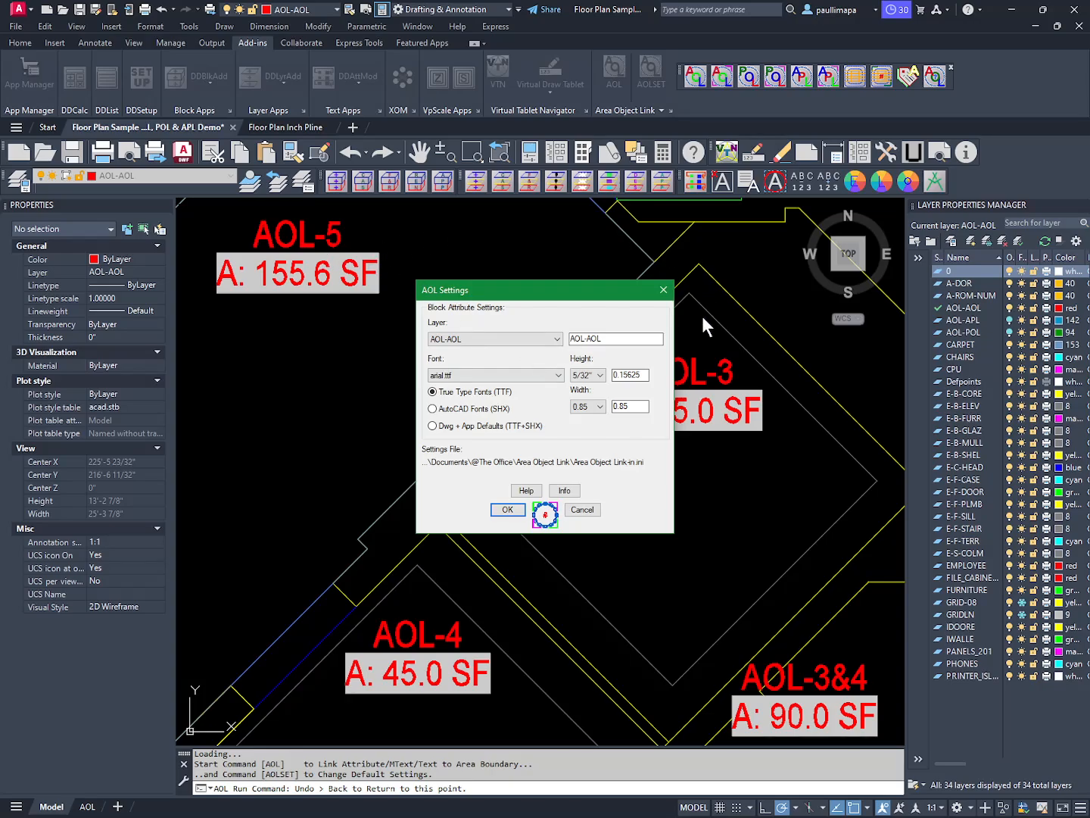
{"action": "left_click", "coordinate": [555, 339]}
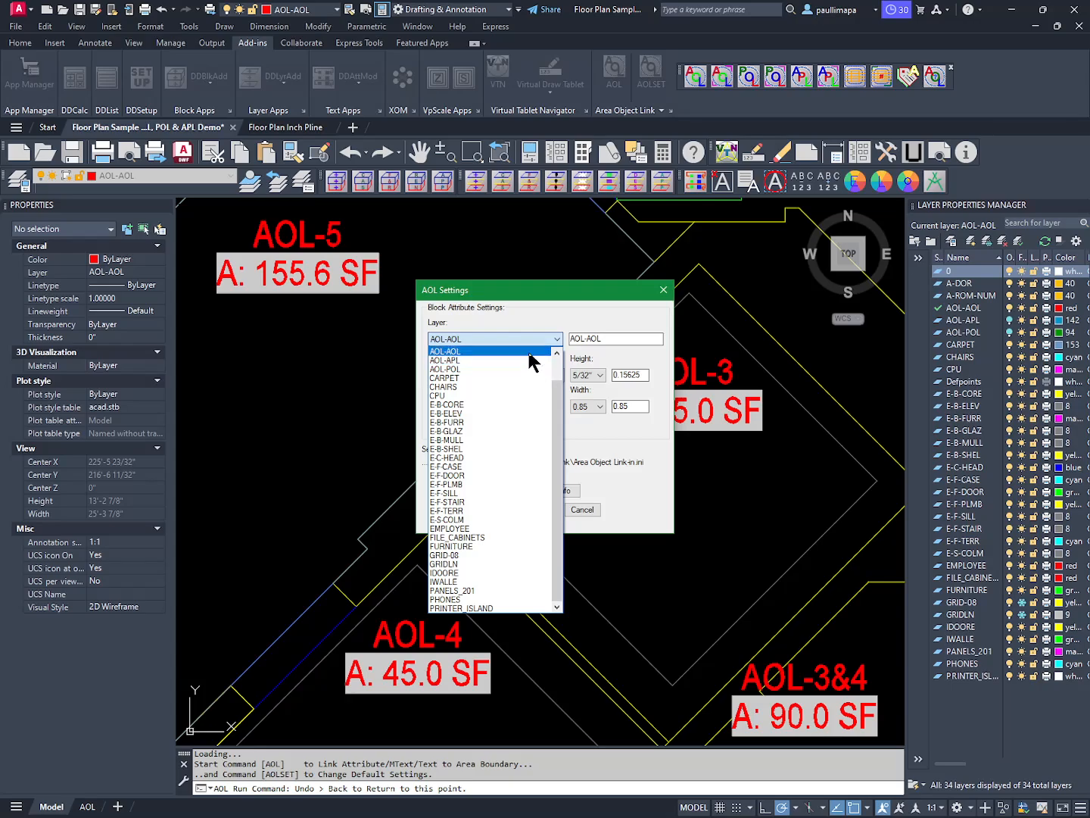
{"action": "left_click", "coordinate": [530, 338]}
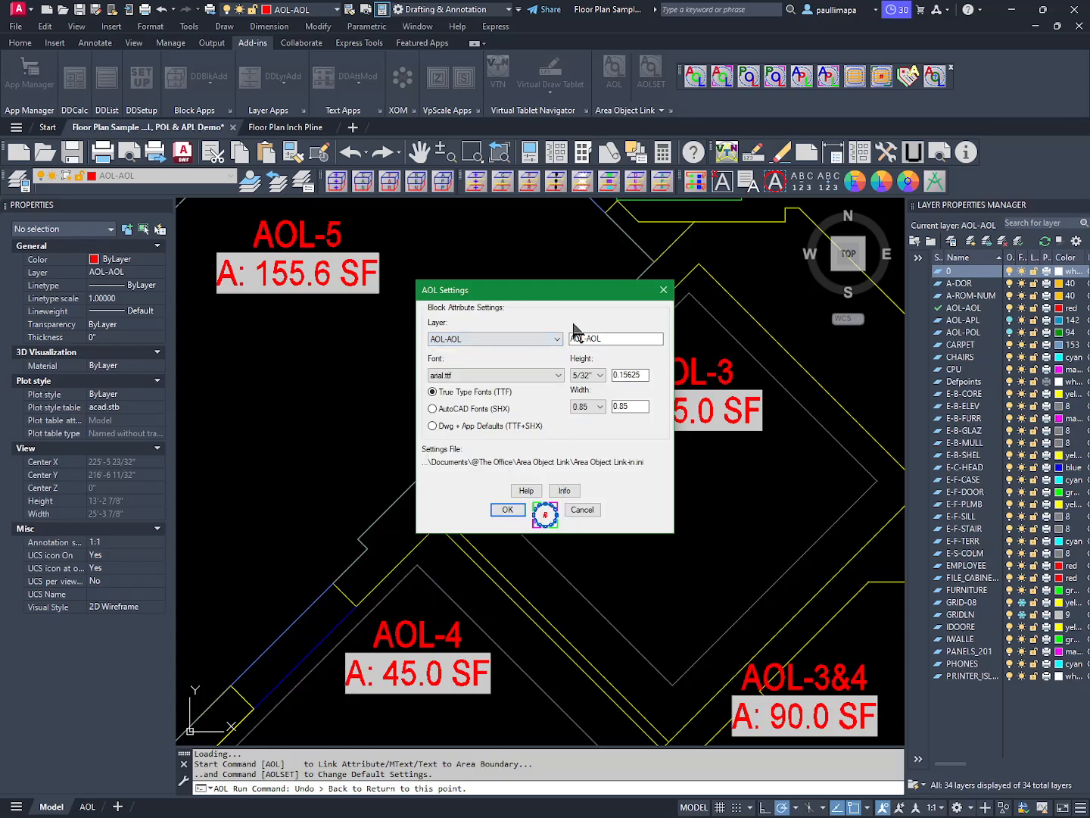
{"action": "left_click", "coordinate": [611, 342]}
{"action": "double_click", "coordinate": [616, 342]}
{"action": "left_click", "coordinate": [534, 343]}
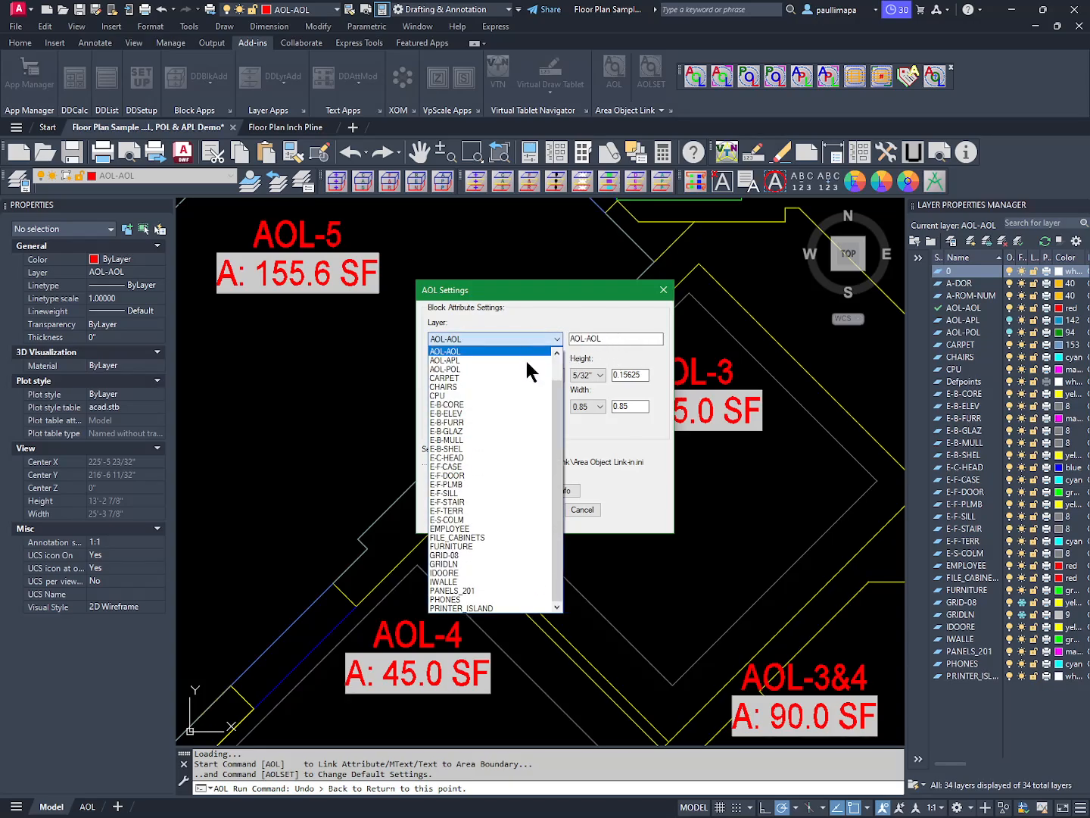
{"action": "left_click", "coordinate": [538, 317]}
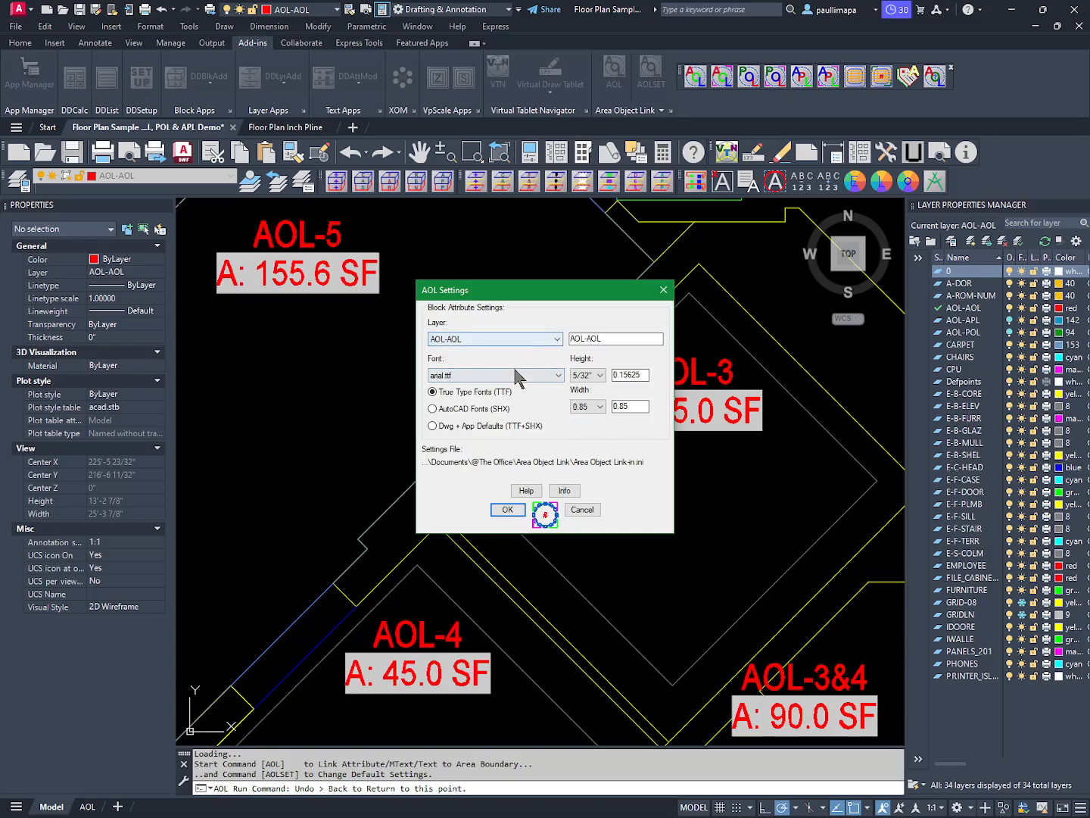
- Try the True Type, AutoCAD SHX and Dwg + App Defaults font sources, examining the fonts each one offers
{"action": "left_click", "coordinate": [558, 376]}
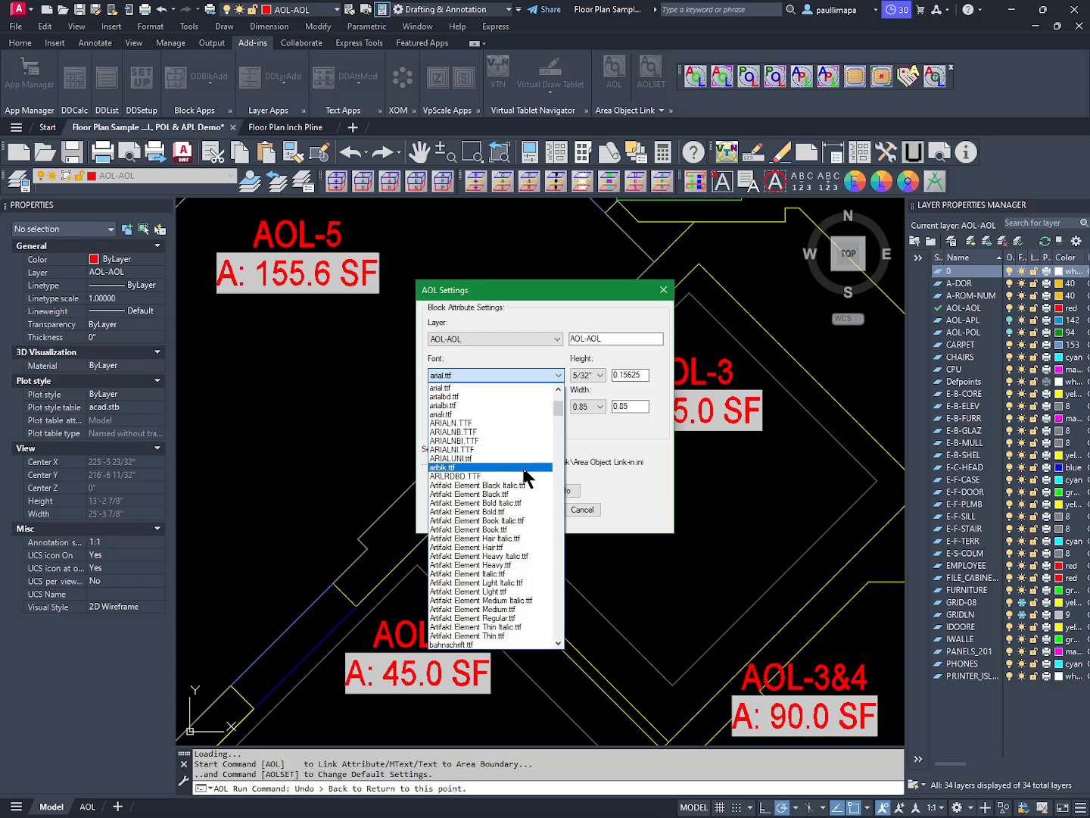
{"action": "left_click", "coordinate": [523, 362]}
{"action": "left_click", "coordinate": [506, 411]}
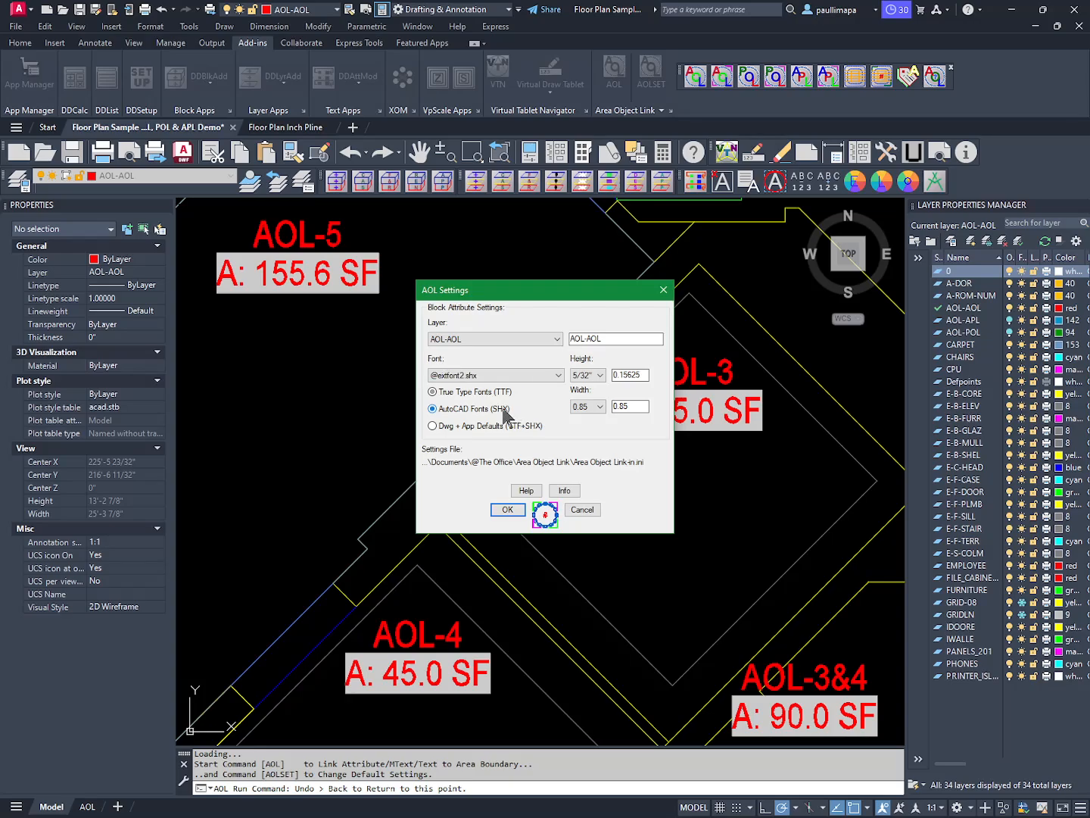
{"action": "left_click", "coordinate": [521, 376]}
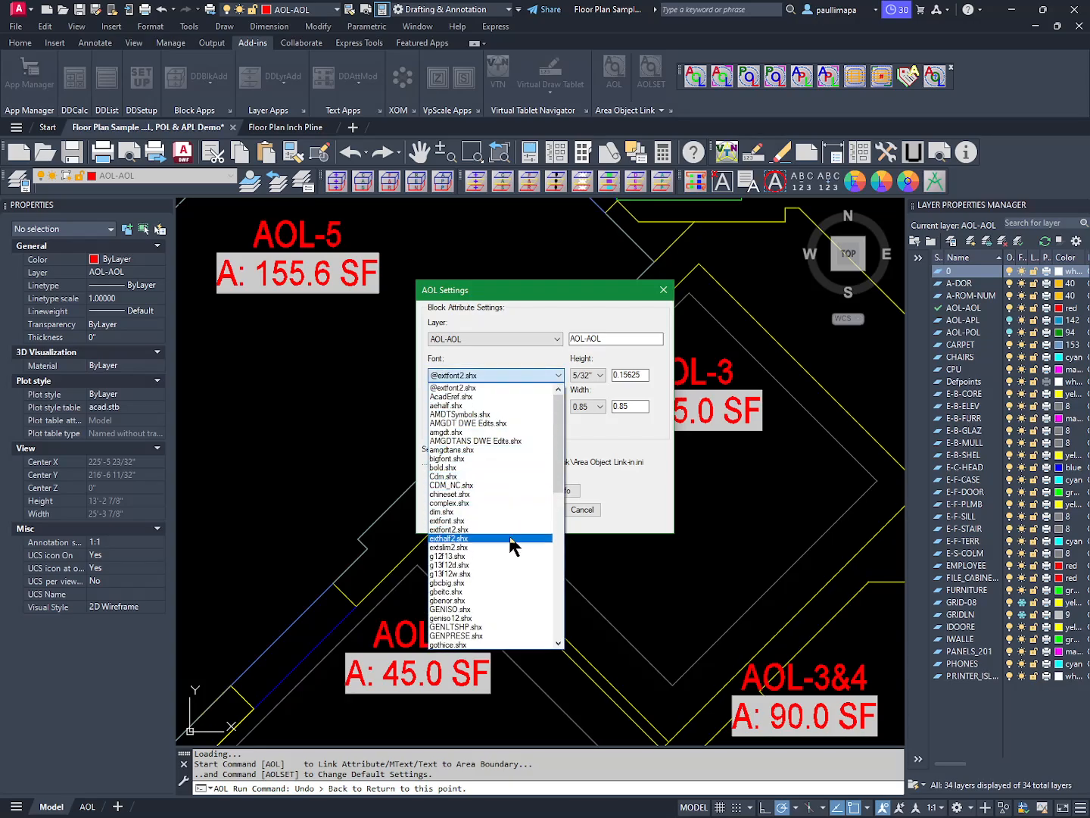
{"action": "left_click", "coordinate": [521, 387]}
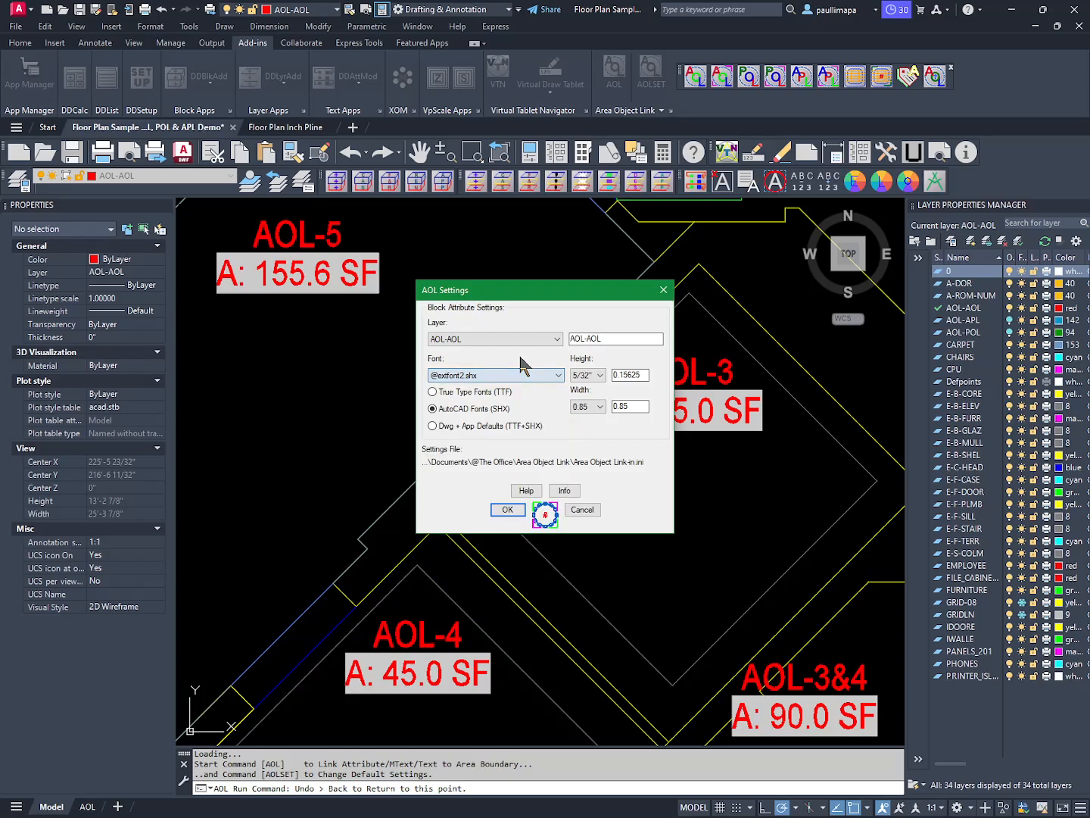
{"action": "left_click", "coordinate": [478, 394]}
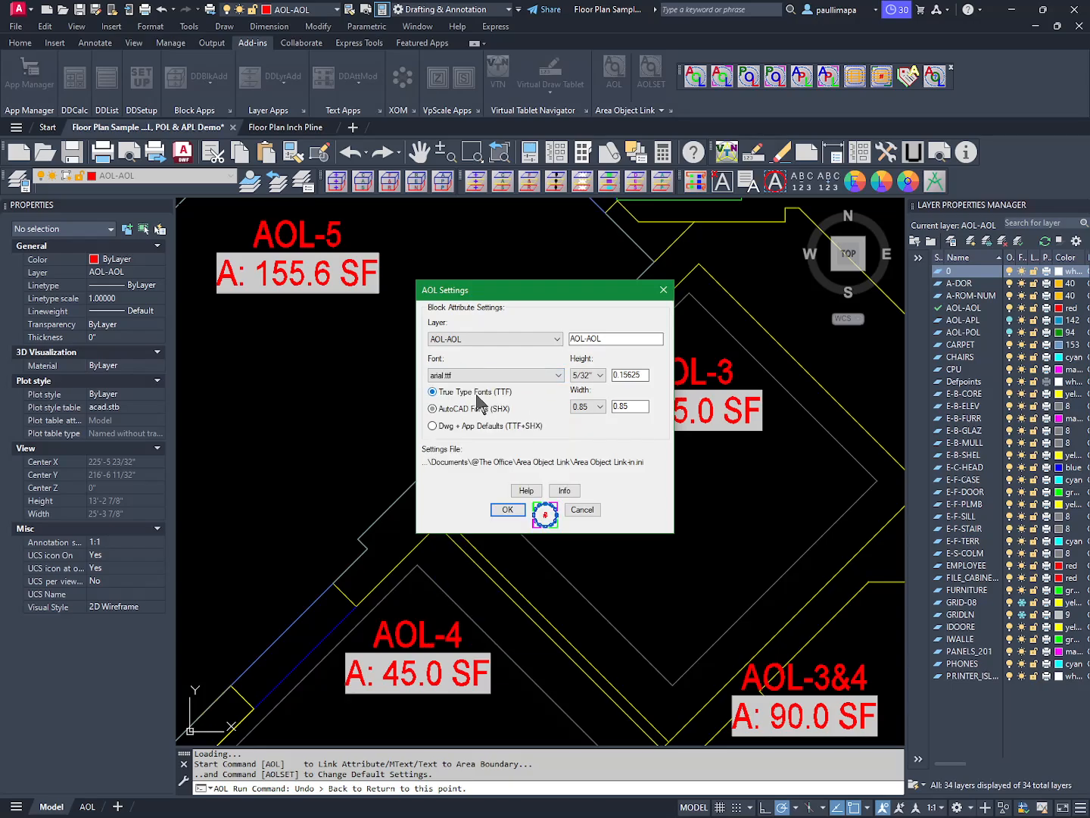
{"action": "left_click", "coordinate": [457, 428]}
{"action": "left_click", "coordinate": [493, 375]}
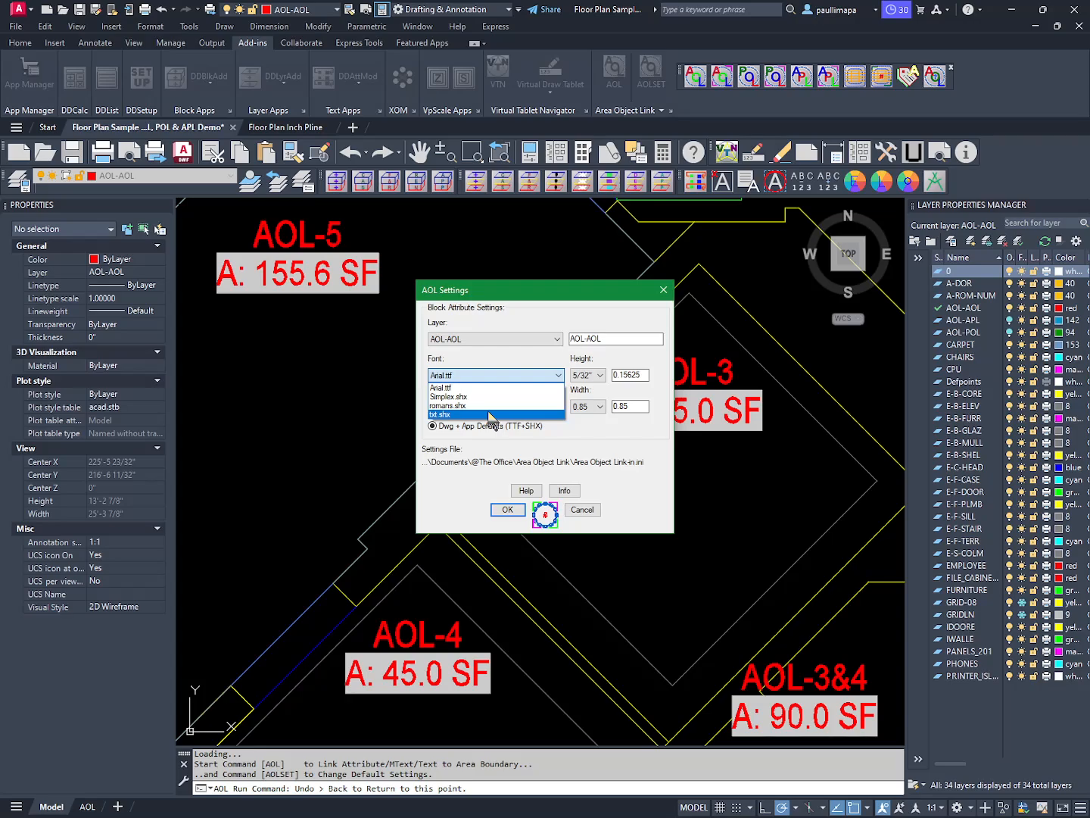
{"action": "left_click", "coordinate": [580, 428]}
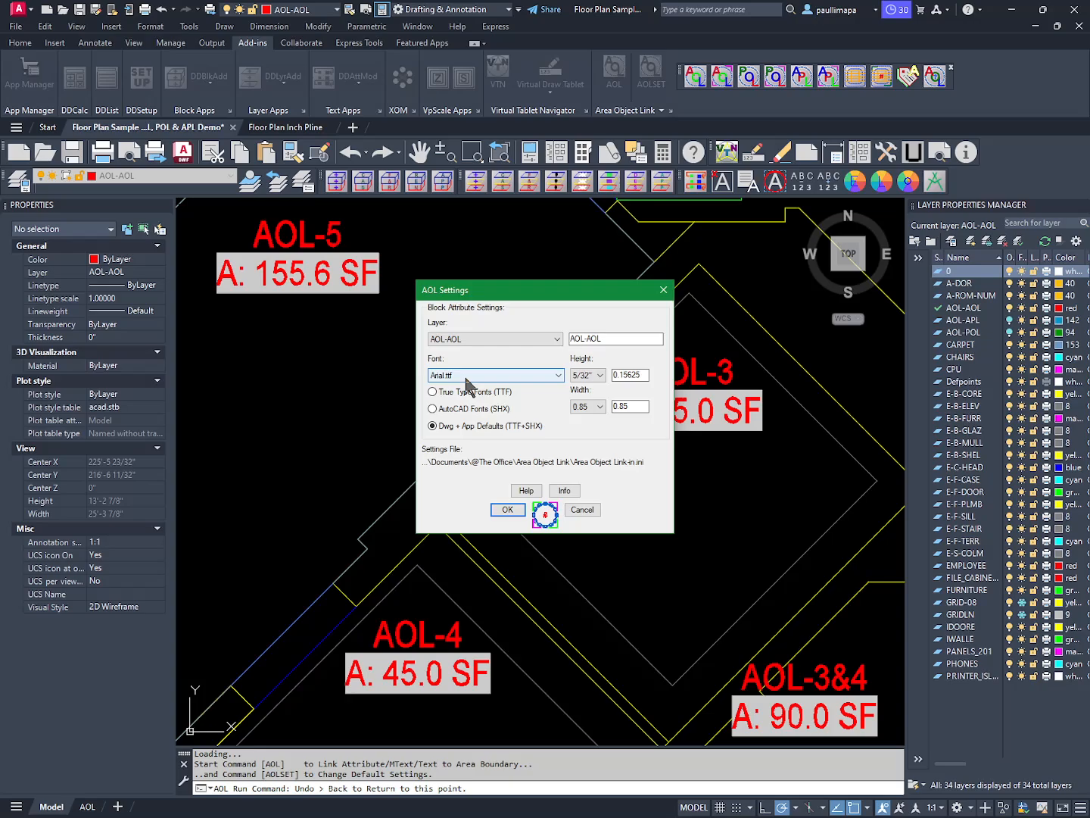
- Examine the text height and width choices, and cancel both the AOL settings and the Area Object Link command
{"action": "left_click", "coordinate": [602, 375]}
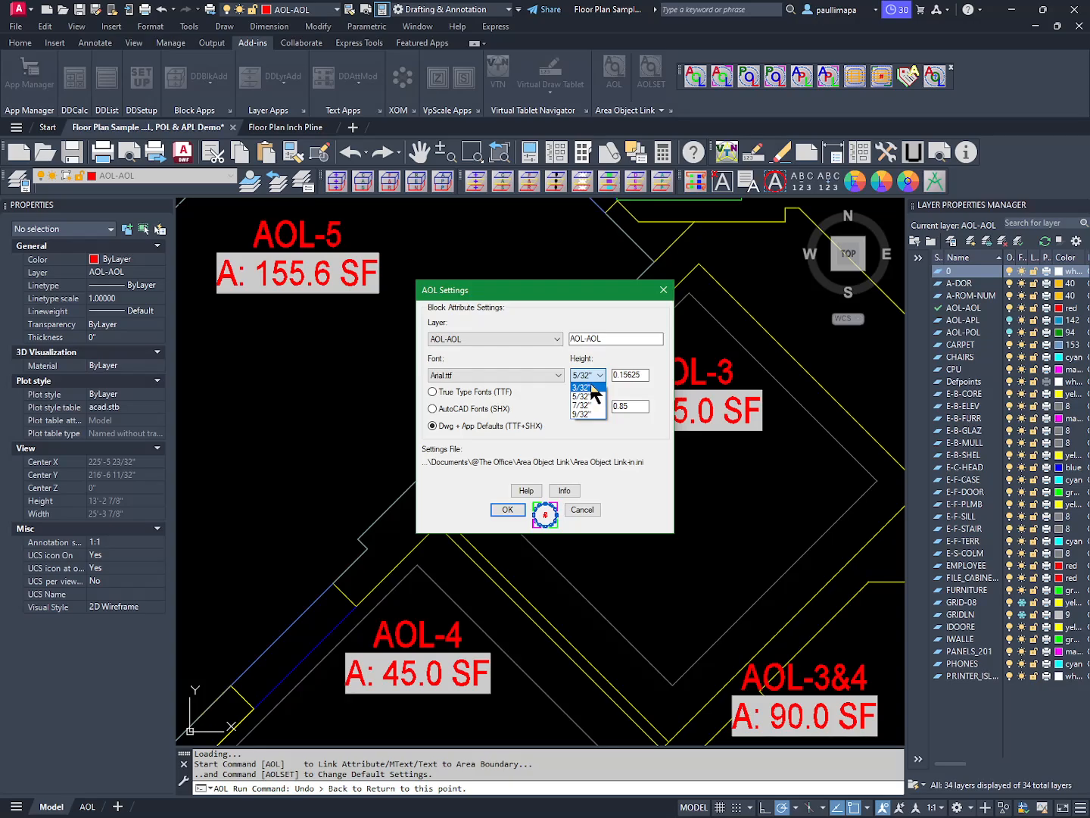
{"action": "left_click", "coordinate": [621, 395]}
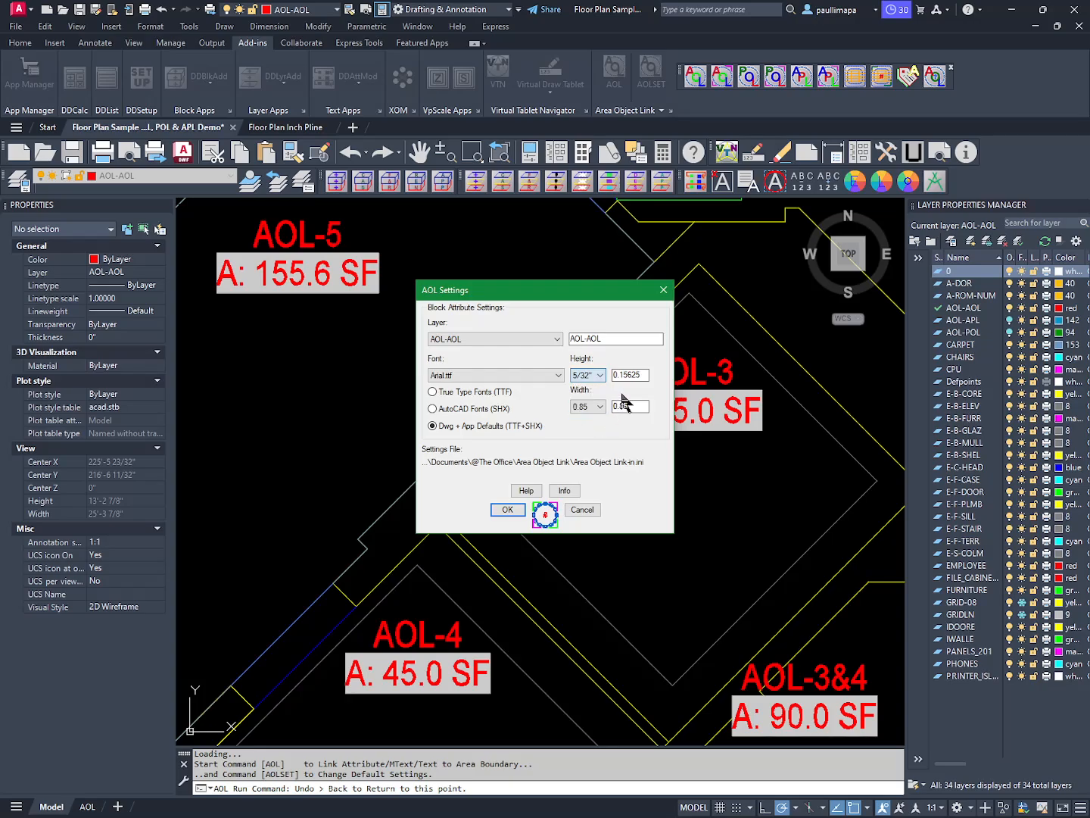
{"action": "left_click", "coordinate": [602, 408]}
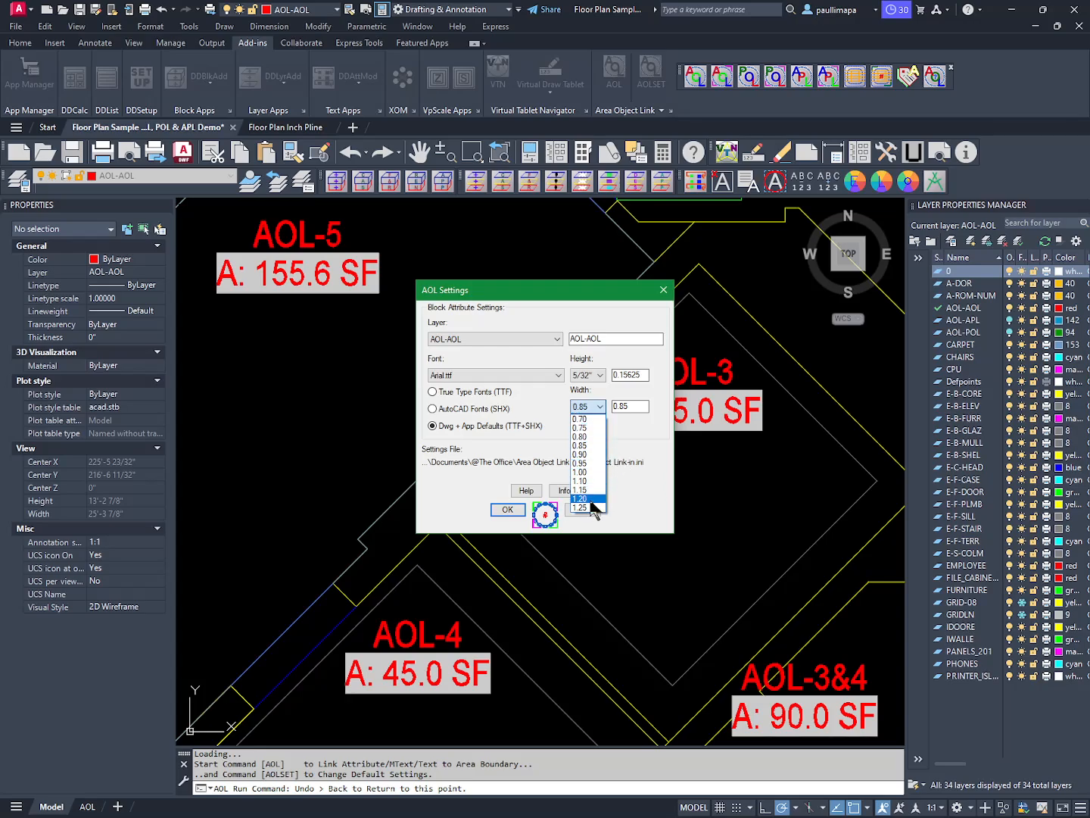
{"action": "left_click", "coordinate": [636, 406]}
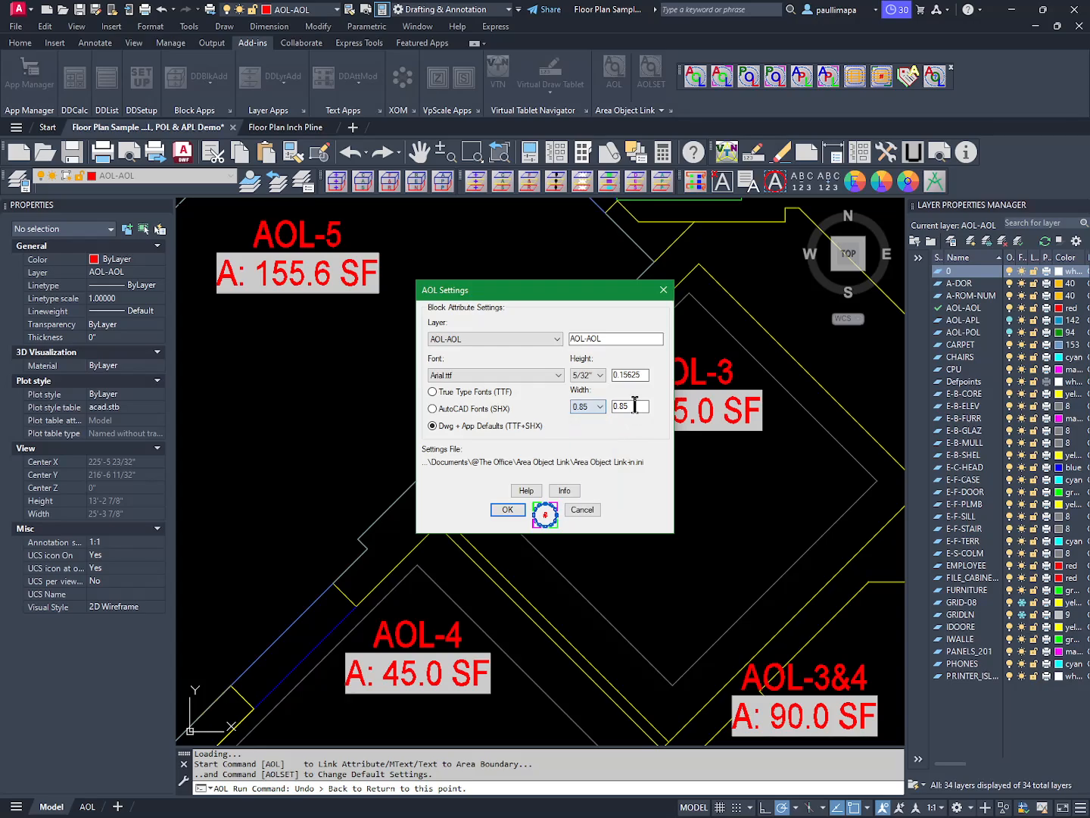
{"action": "left_click_drag", "start_coordinate": [635, 405], "coordinate": [600, 405]}
{"action": "left_click", "coordinate": [582, 511]}
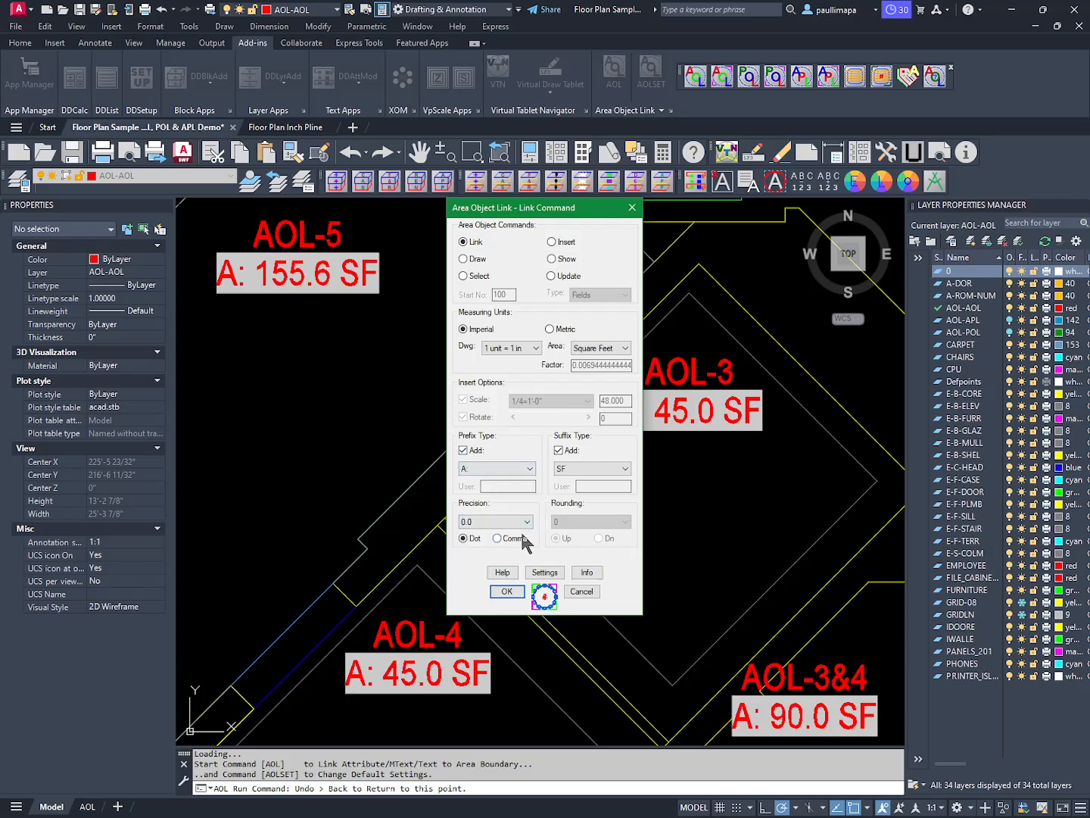
{"action": "left_click", "coordinate": [588, 593]}
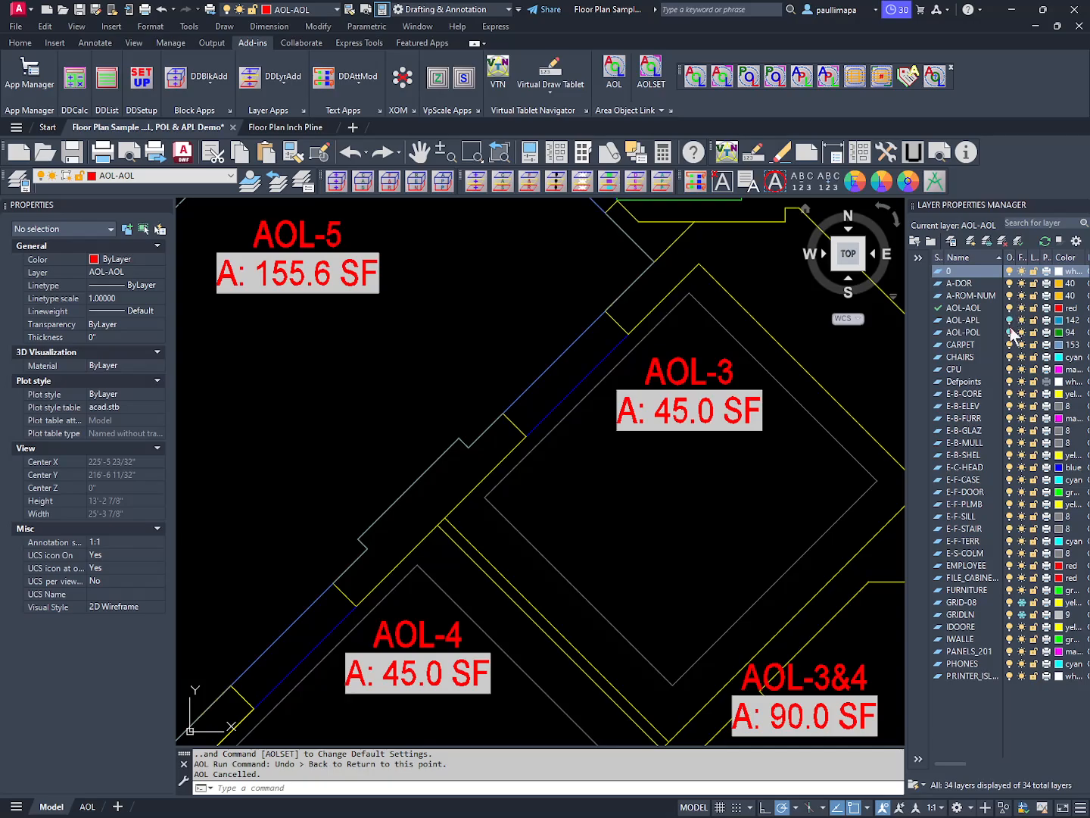
- Turn on the AOL-POL layer and start the Perimeter Object Link command
{"action": "left_click", "coordinate": [1009, 331]}
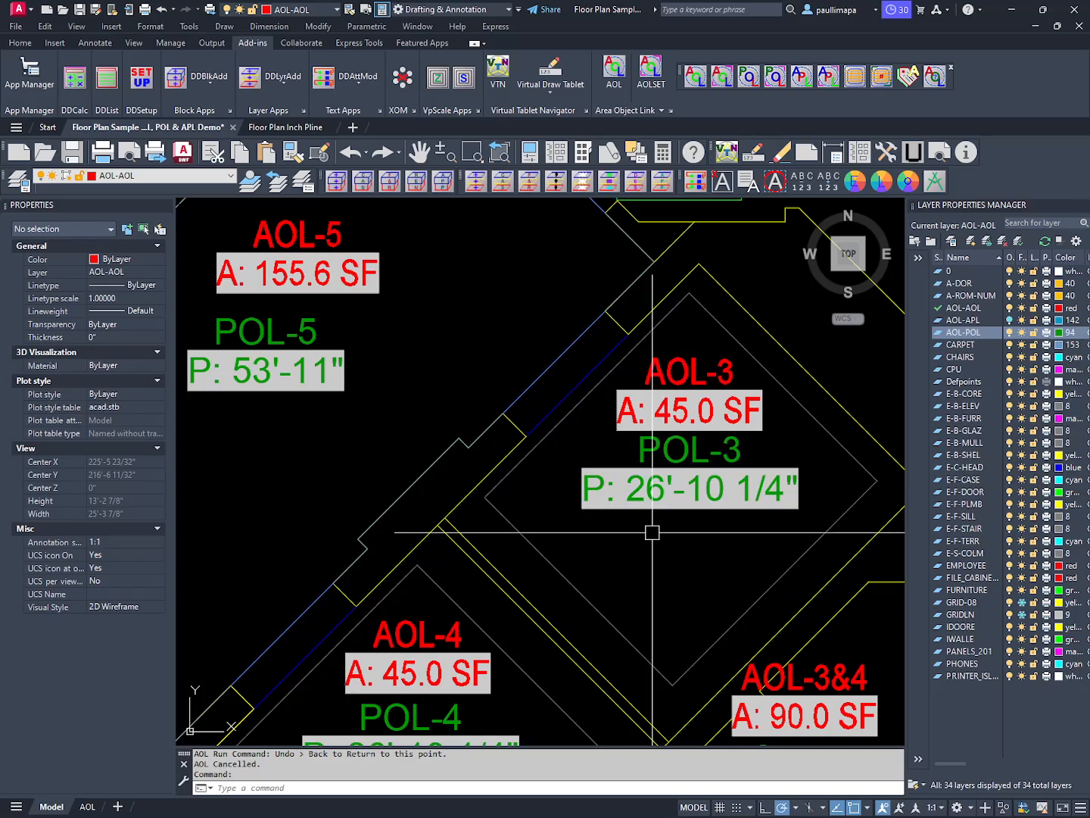
{"action": "left_click", "coordinate": [754, 78]}
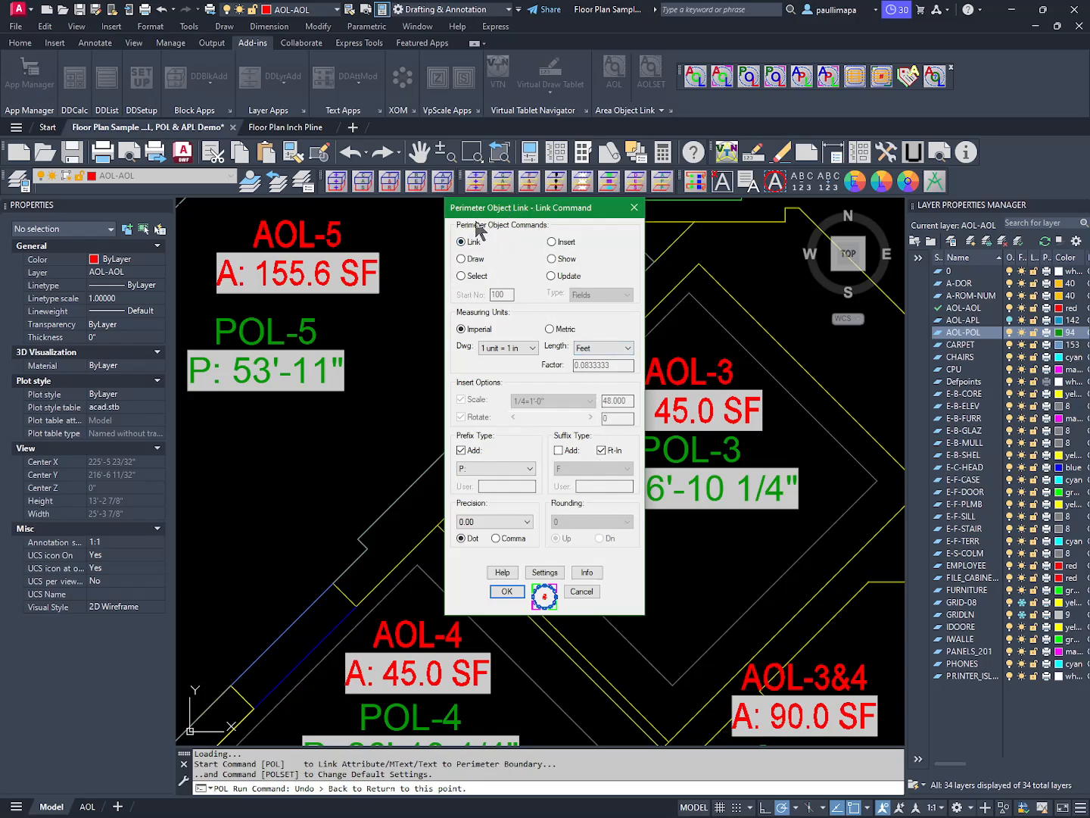
- Examine the imperial length units available for perimeter links, keeping Feet
{"action": "left_click", "coordinate": [589, 349]}
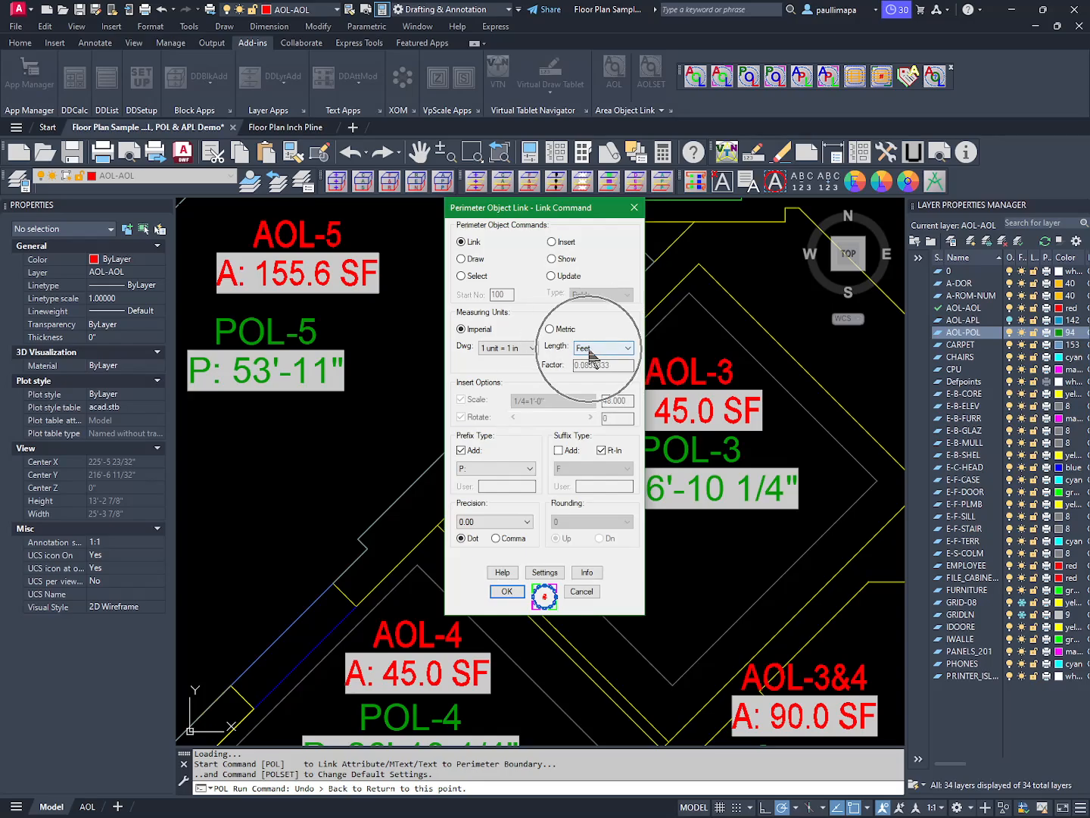
{"action": "left_click", "coordinate": [604, 348]}
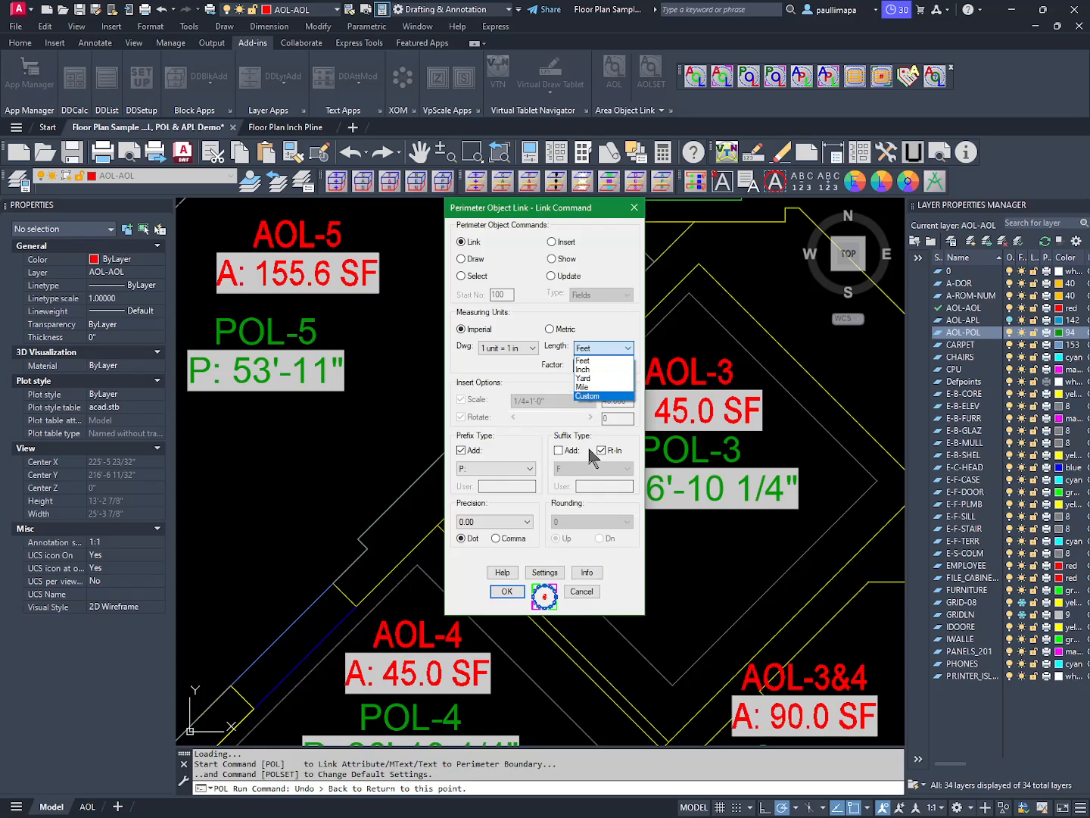
{"action": "left_click", "coordinate": [488, 458]}
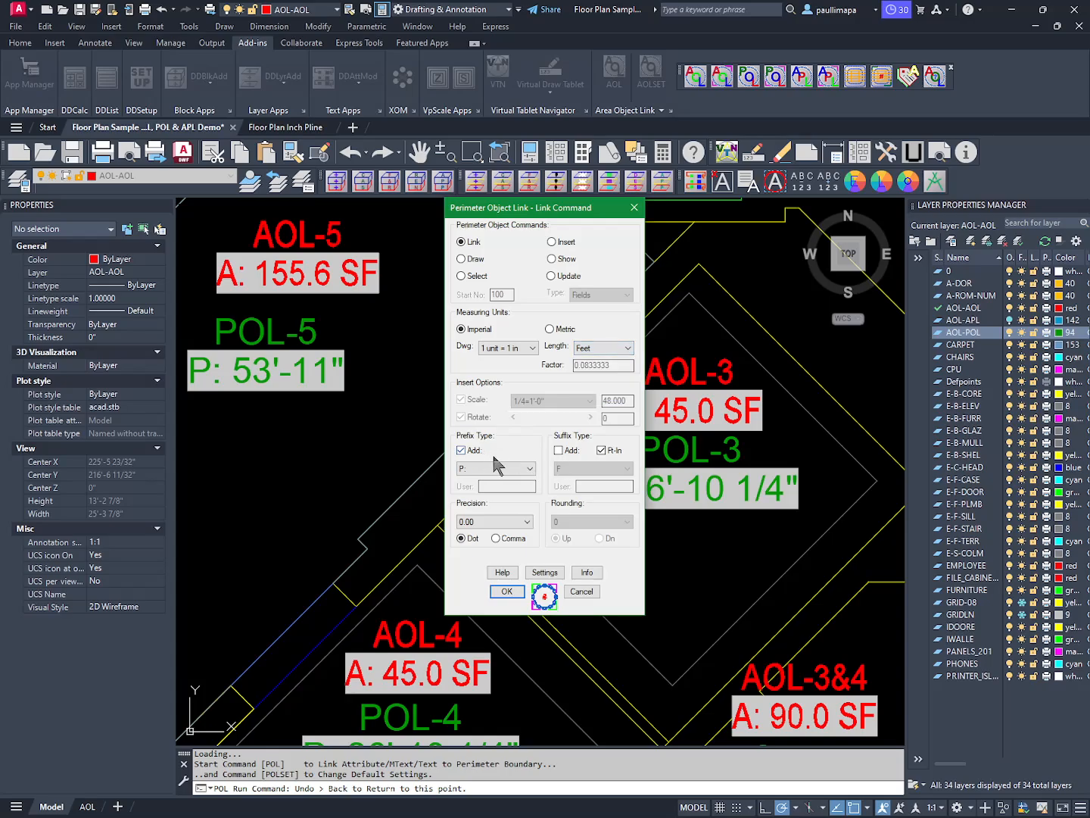
- Update all POL blocks in the drawing with Current precision and the Ft-In format turned off
{"action": "left_click", "coordinate": [497, 523]}
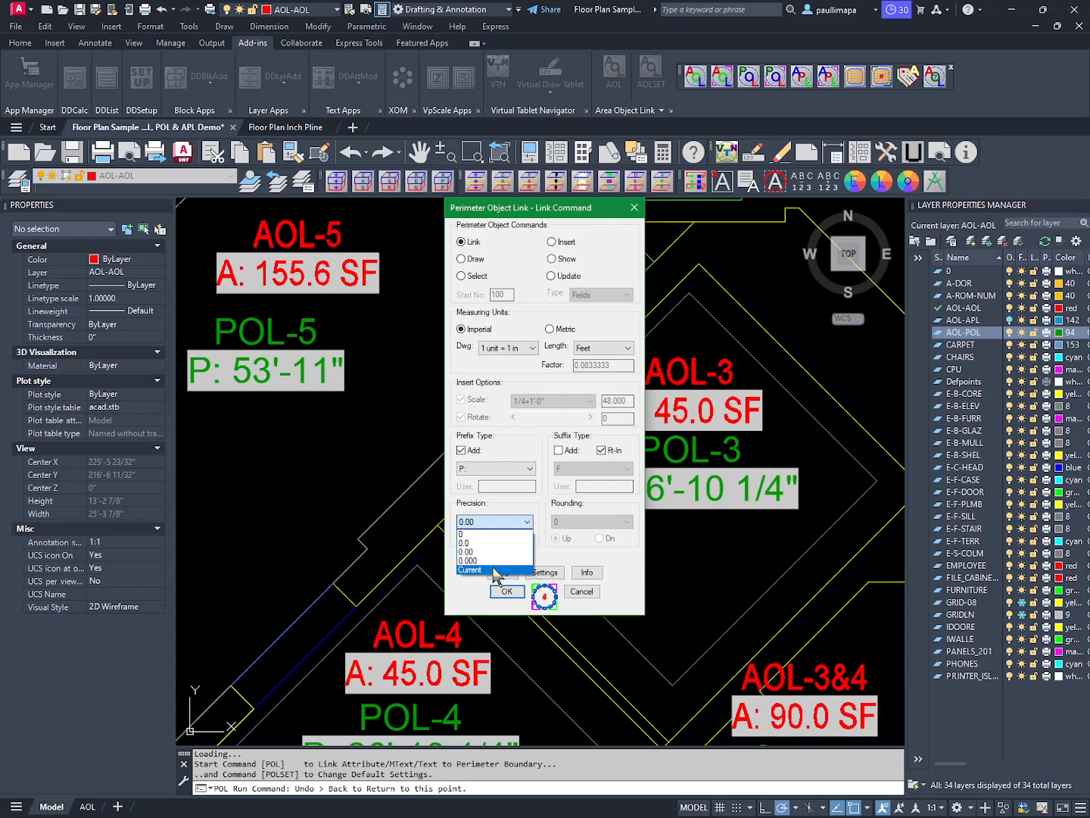
{"action": "left_click", "coordinate": [496, 569]}
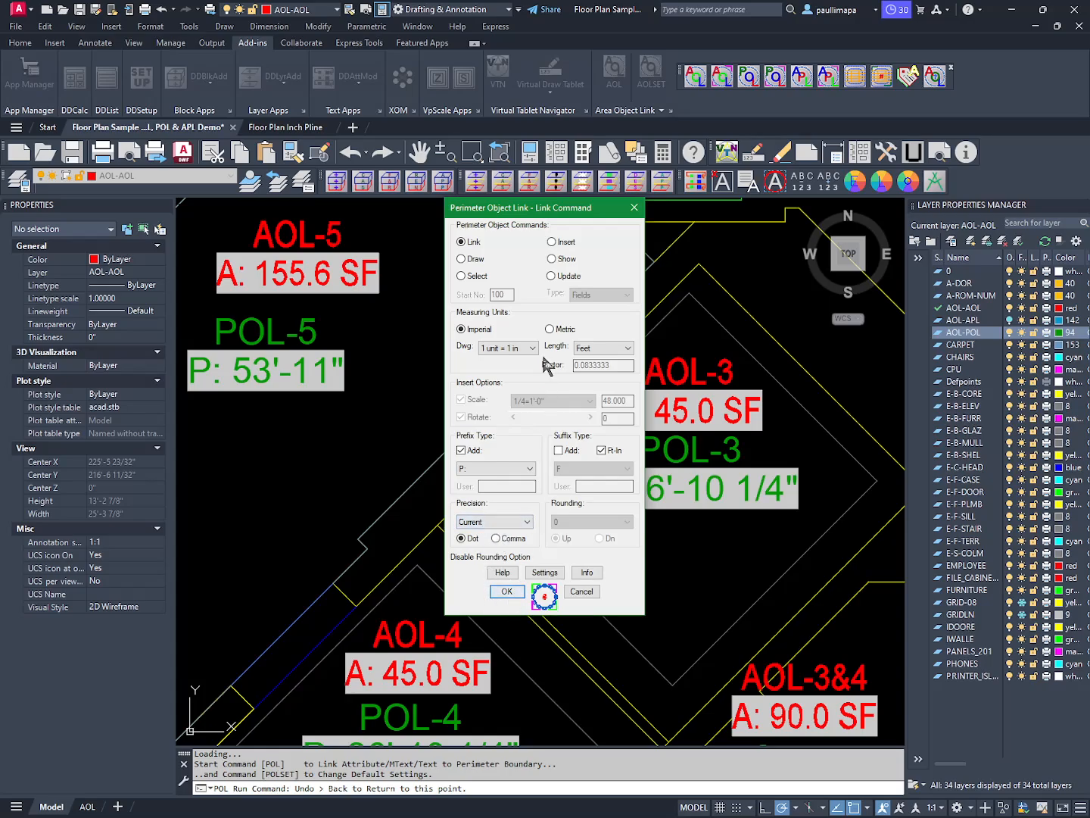
{"action": "left_click", "coordinate": [551, 277]}
{"action": "left_click", "coordinate": [602, 295]}
{"action": "left_click", "coordinate": [599, 325]}
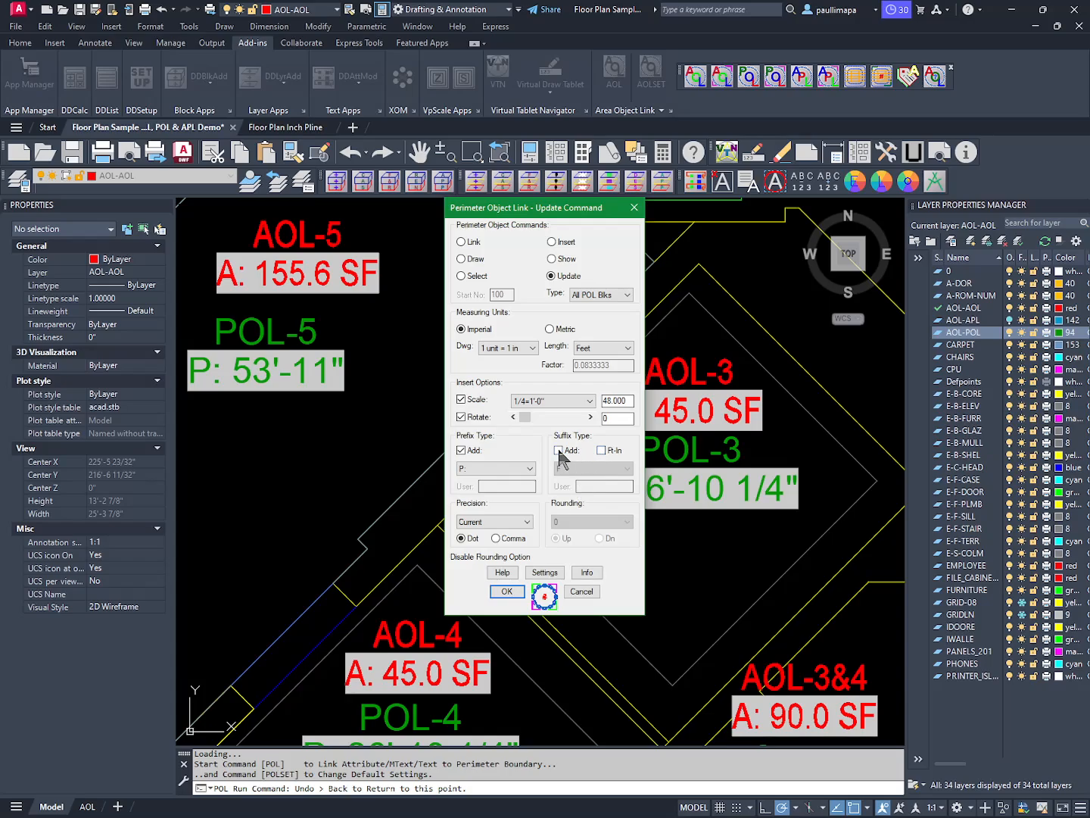
{"action": "left_click", "coordinate": [510, 523]}
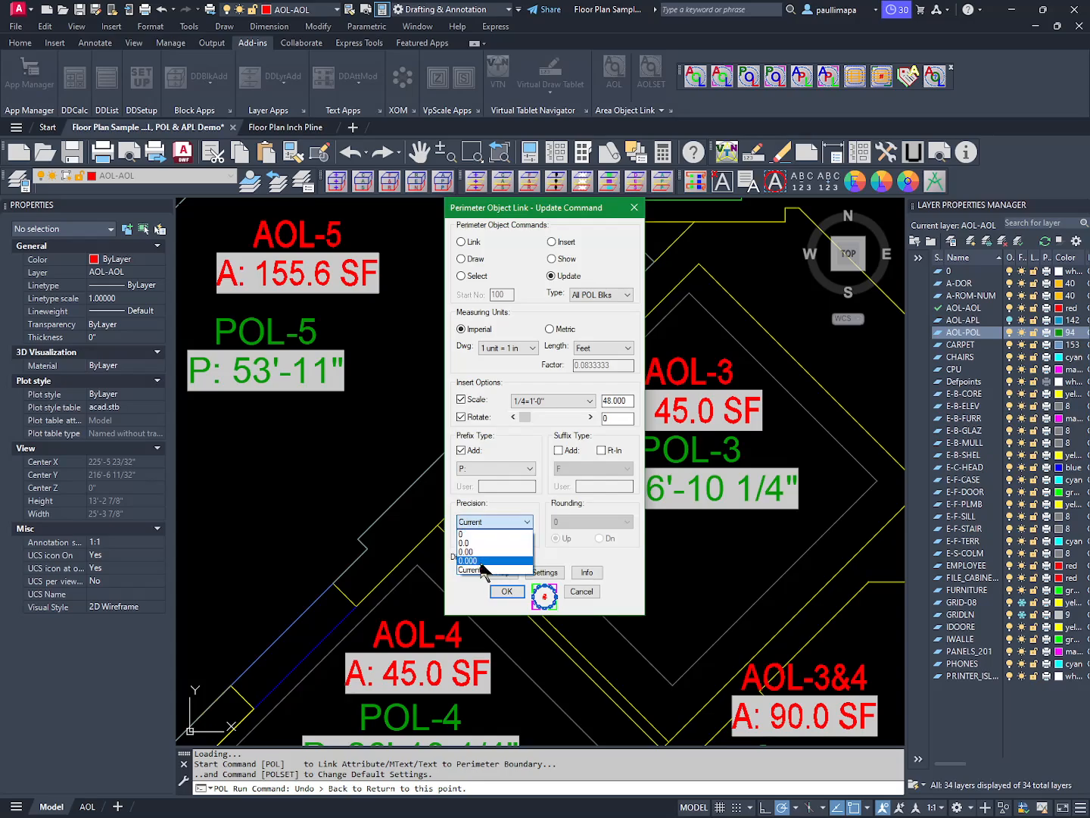
{"action": "left_click", "coordinate": [516, 569]}
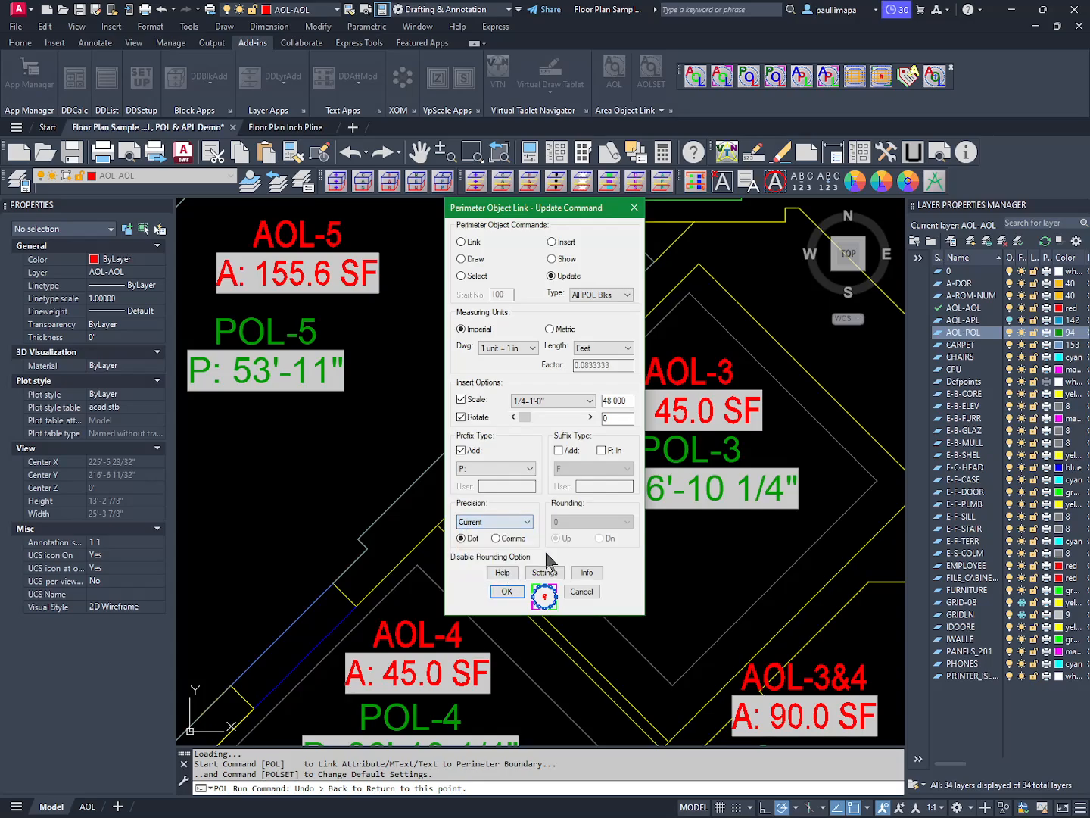
{"action": "left_click", "coordinate": [513, 596]}
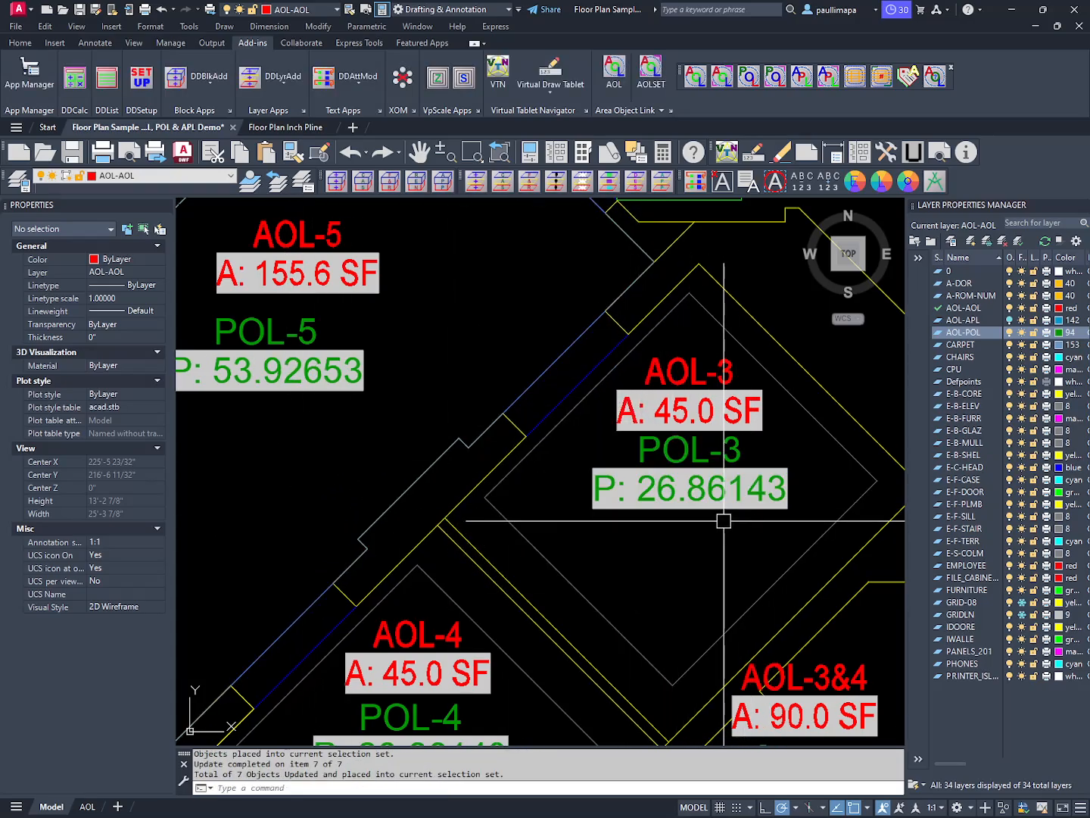
- Set the drawing's architectural length precision to 0'-0 1/4" and regenerate the model
{"action": "type", "text": "u"}
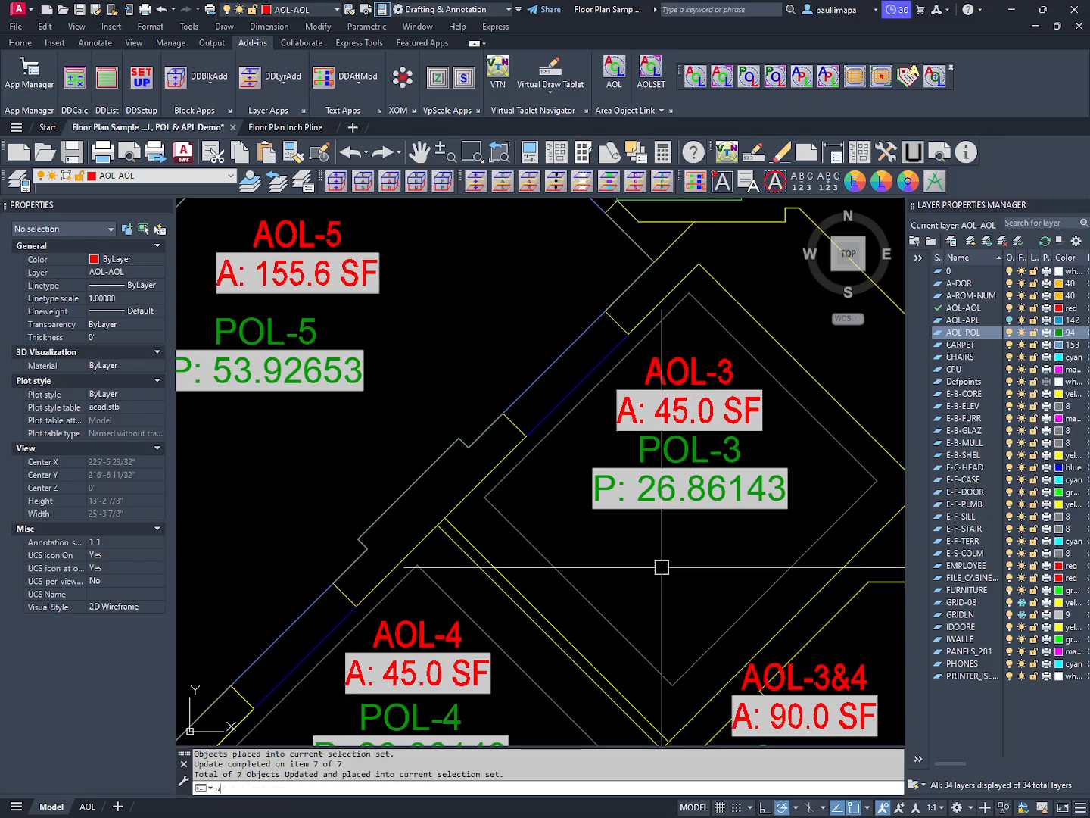
{"action": "type", "text": "nits"}
{"action": "key", "text": "Return"}
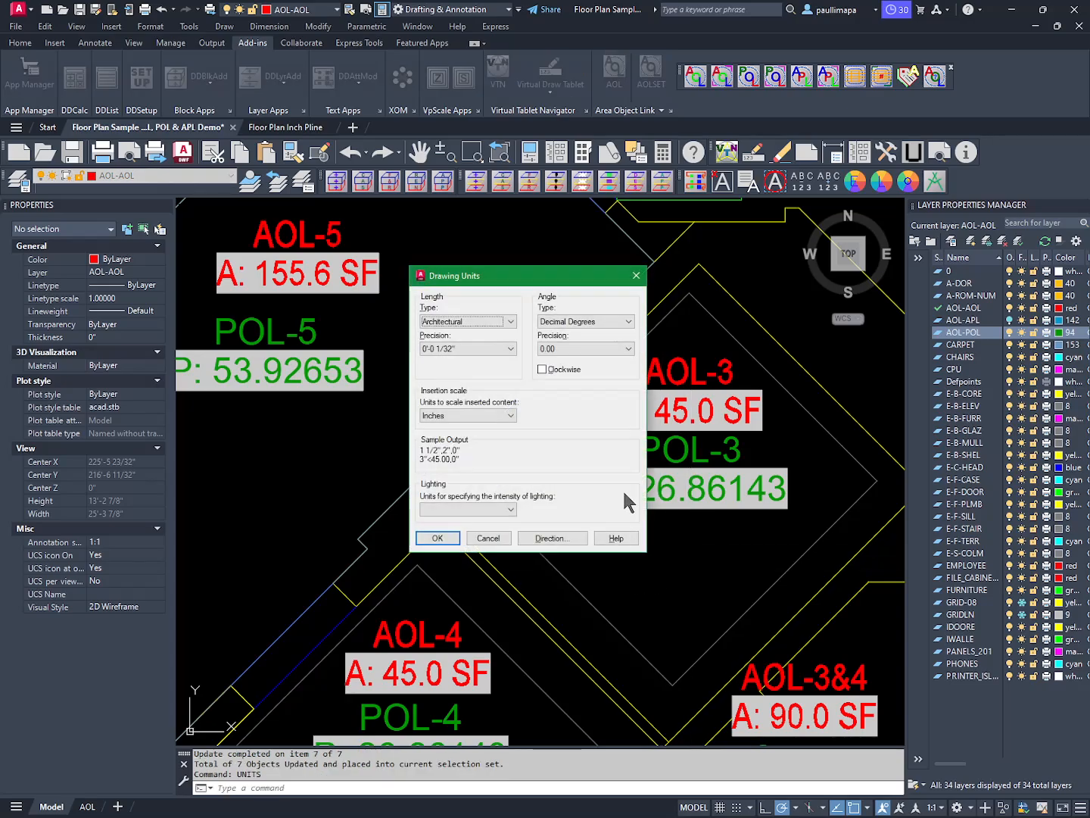
{"action": "left_click", "coordinate": [496, 350]}
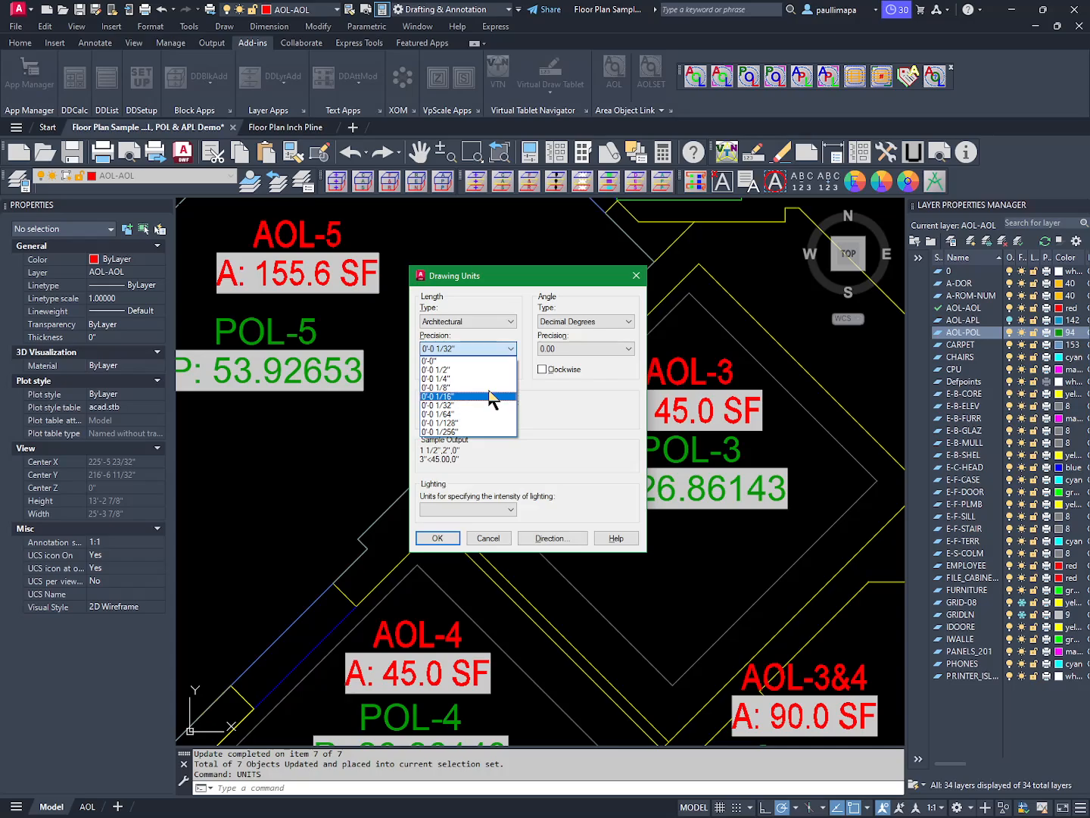
{"action": "left_click", "coordinate": [490, 378]}
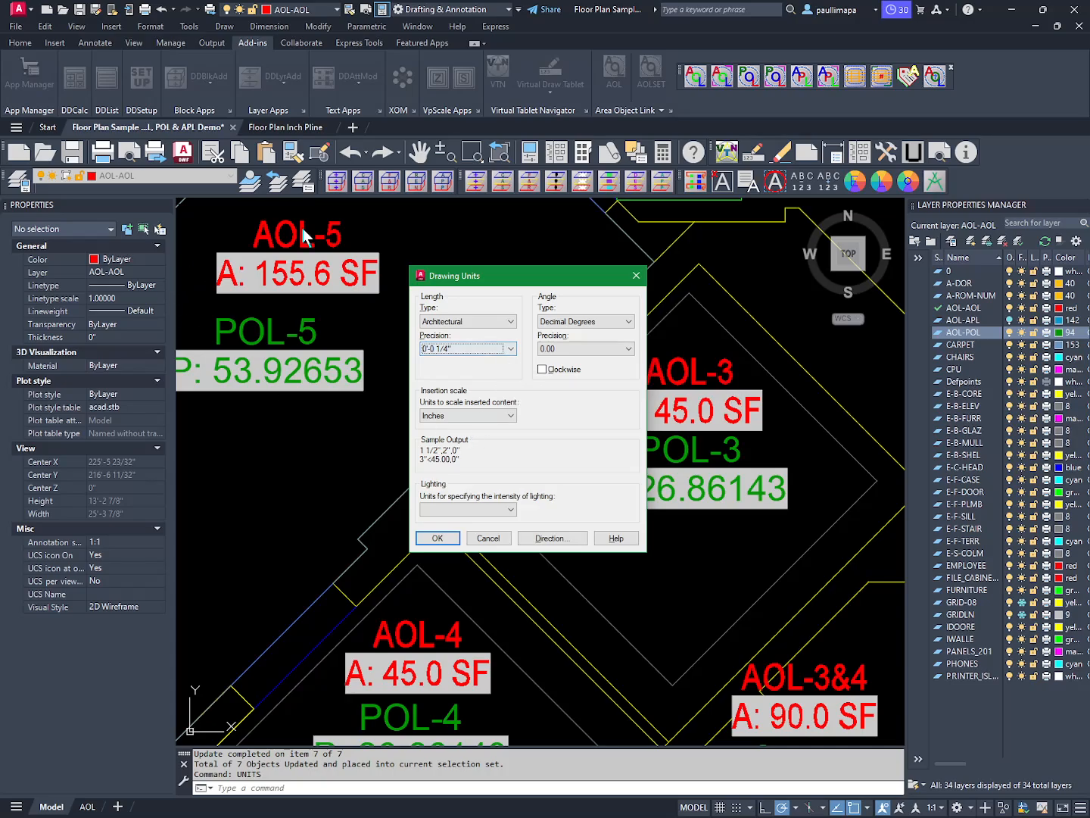
{"action": "left_click", "coordinate": [439, 539]}
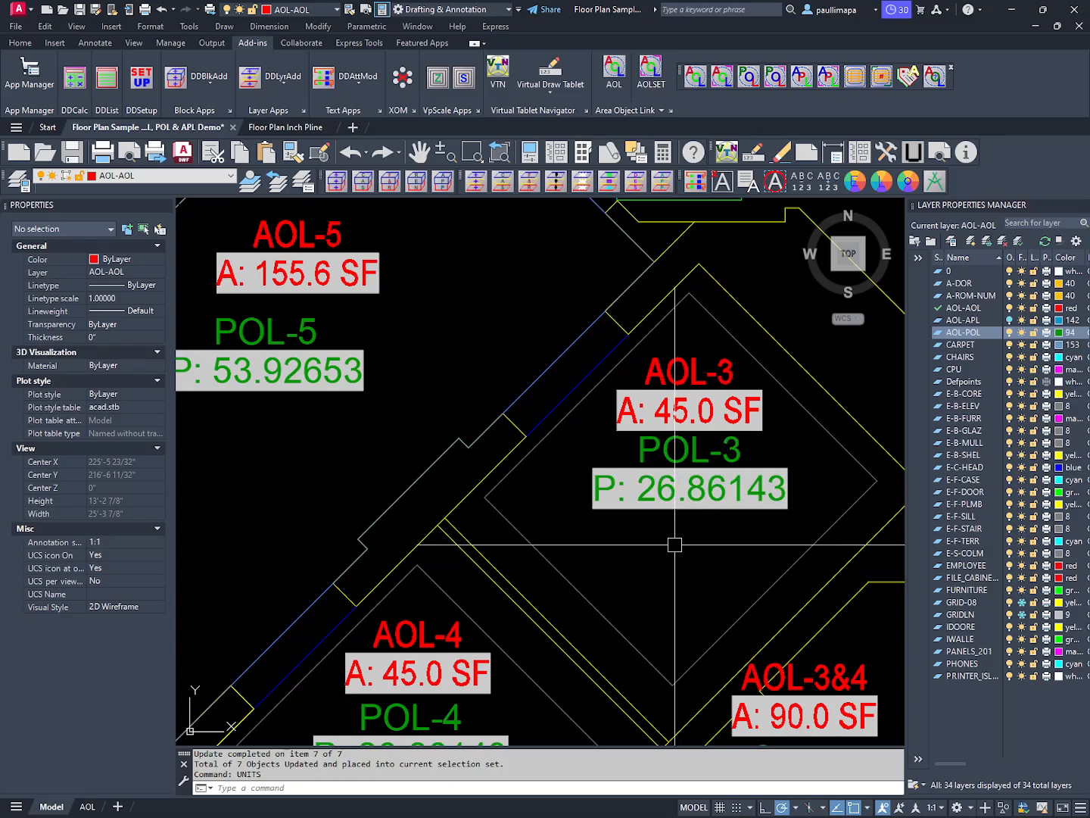
{"action": "type", "text": "rg"}
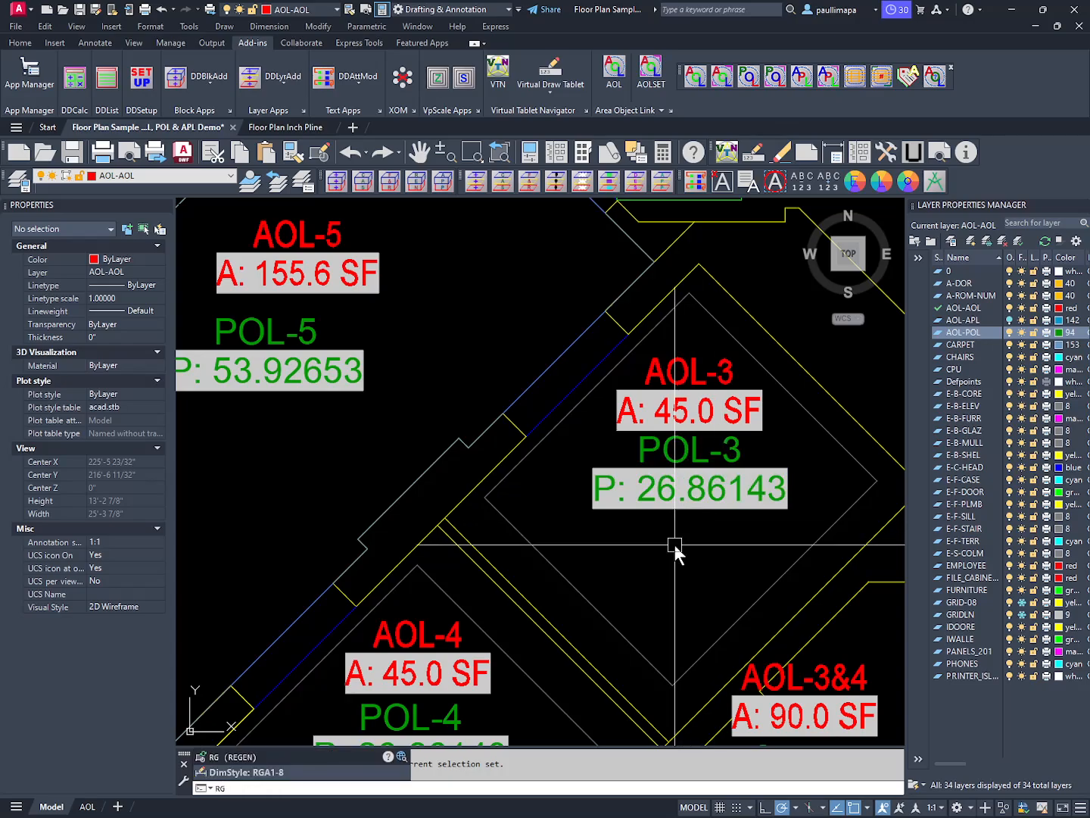
{"action": "key", "text": "Return"}
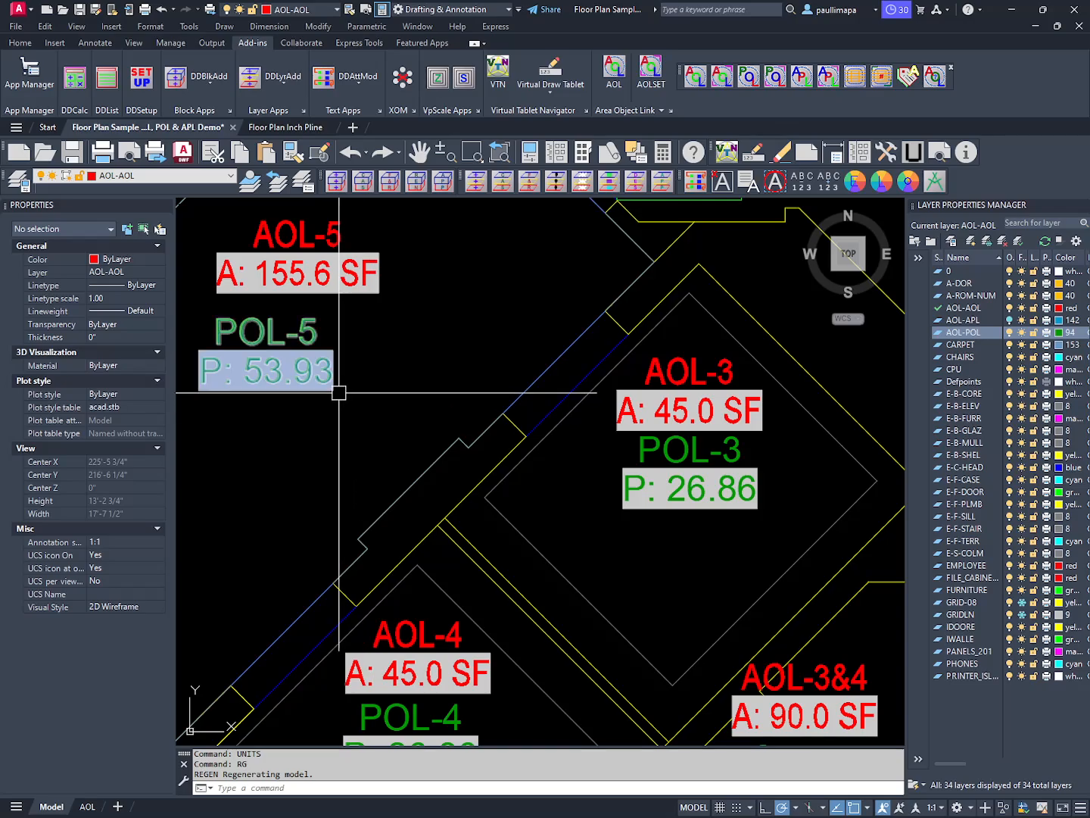
- Run the Perimeter Object Link update on all POL blocks with the precision set to 0.00
{"action": "scroll", "coordinate": [627, 521], "scroll_direction": "down", "scroll_amount": 2}
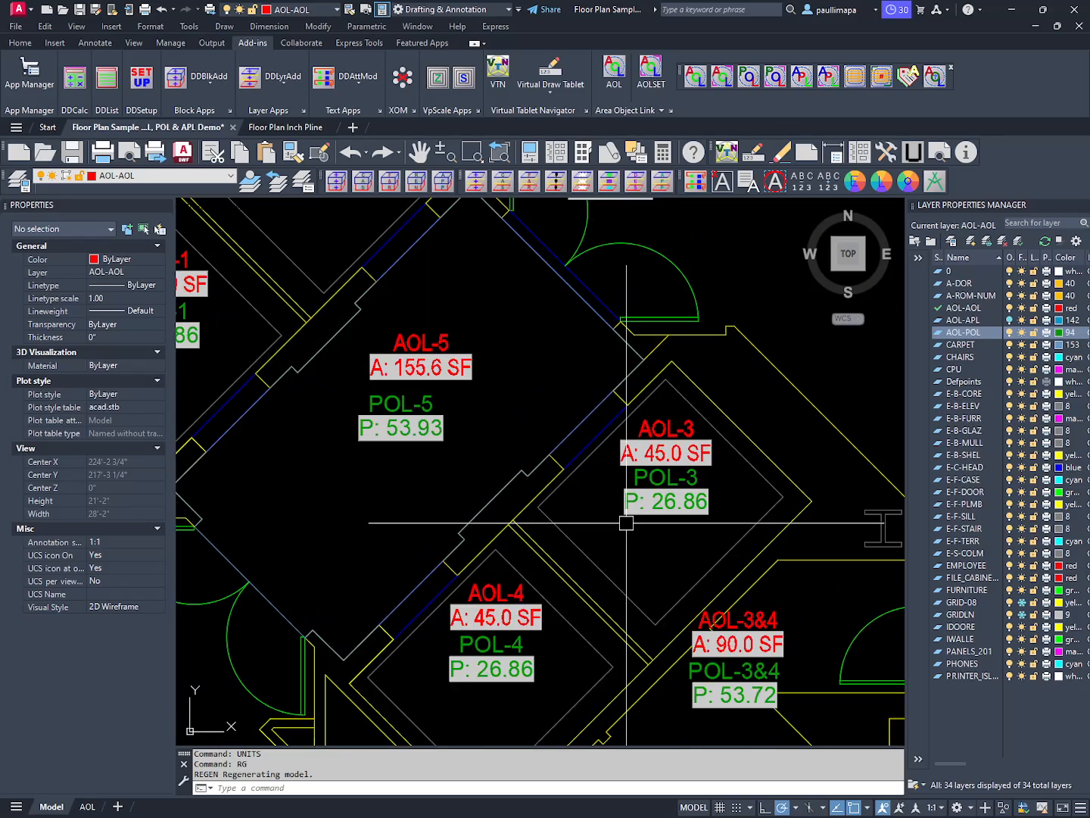
{"action": "middle_click_drag", "start_coordinate": [500, 471], "coordinate": [694, 463]}
{"action": "mouse_move", "coordinate": [446, 362]}
{"action": "middle_mouse_down"}
{"action": "mouse_move", "coordinate": [428, 433]}
{"action": "mouse_move", "coordinate": [435, 509]}
{"action": "middle_mouse_up"}
{"action": "left_click", "coordinate": [434, 509]}
{"action": "mouse_move", "coordinate": [499, 403]}
{"action": "middle_mouse_down"}
{"action": "mouse_move", "coordinate": [419, 440]}
{"action": "mouse_move", "coordinate": [401, 426]}
{"action": "middle_mouse_up"}
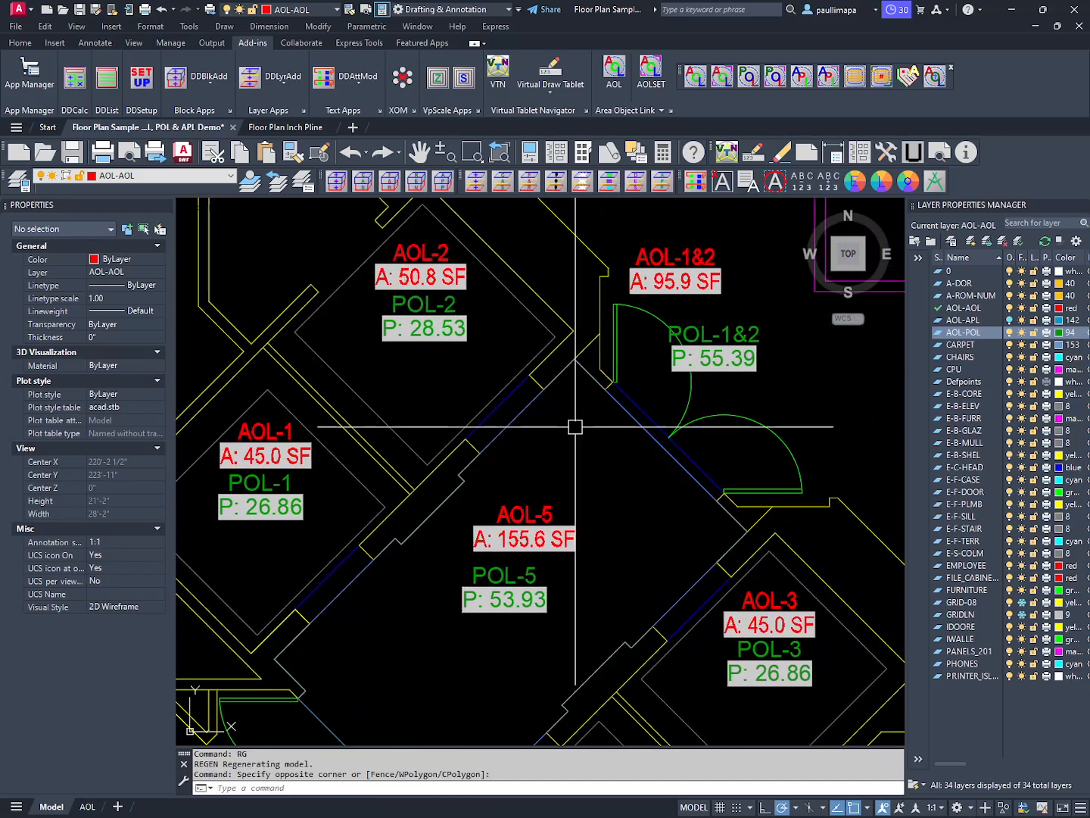
{"action": "left_click", "coordinate": [781, 79]}
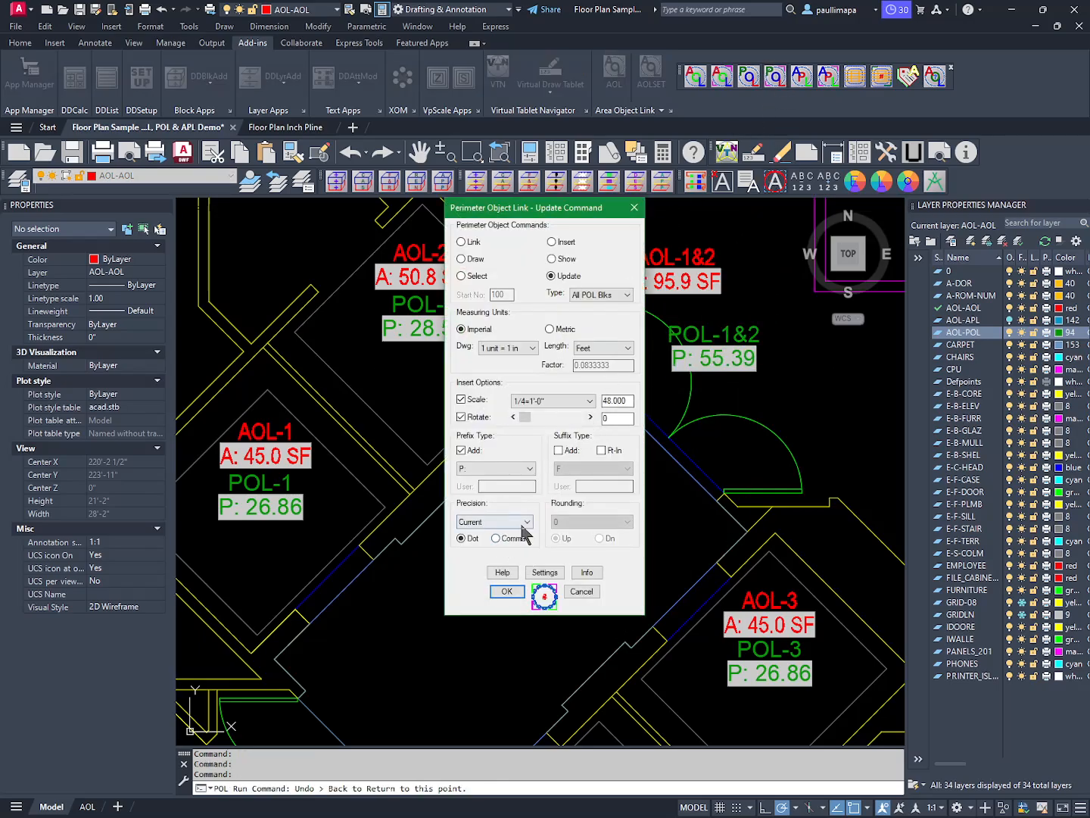
{"action": "left_click", "coordinate": [523, 525]}
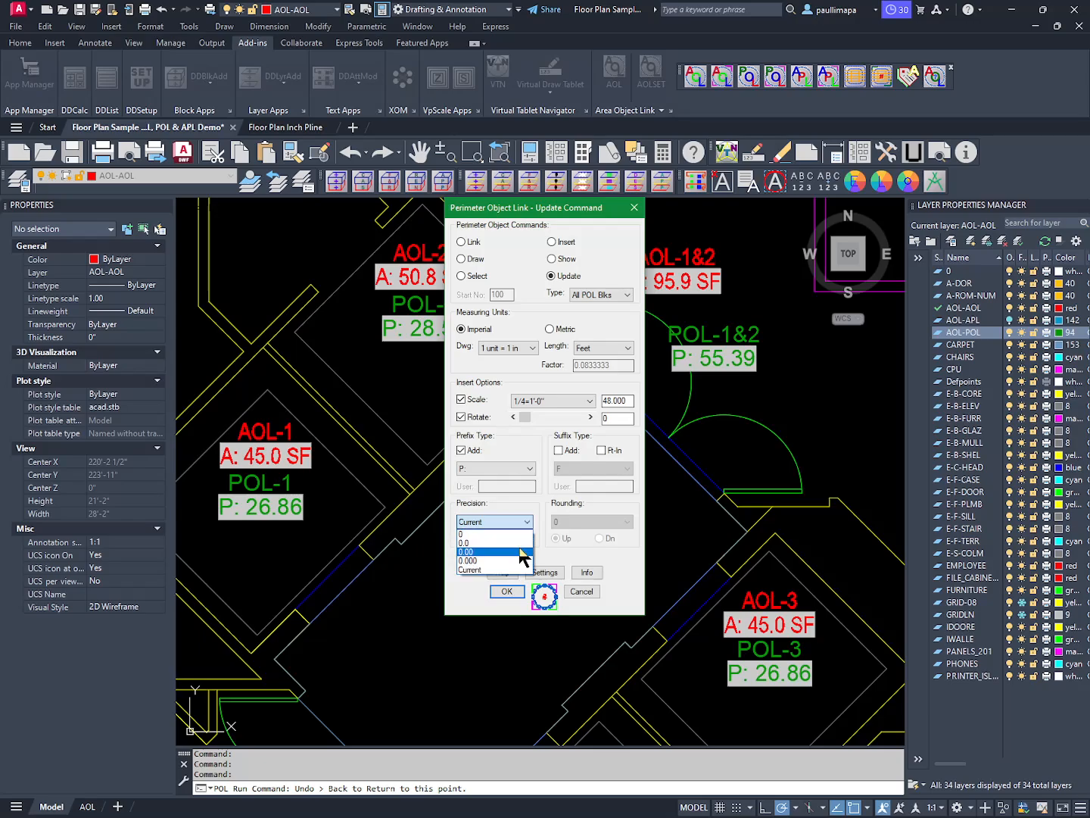
{"action": "left_click", "coordinate": [522, 561]}
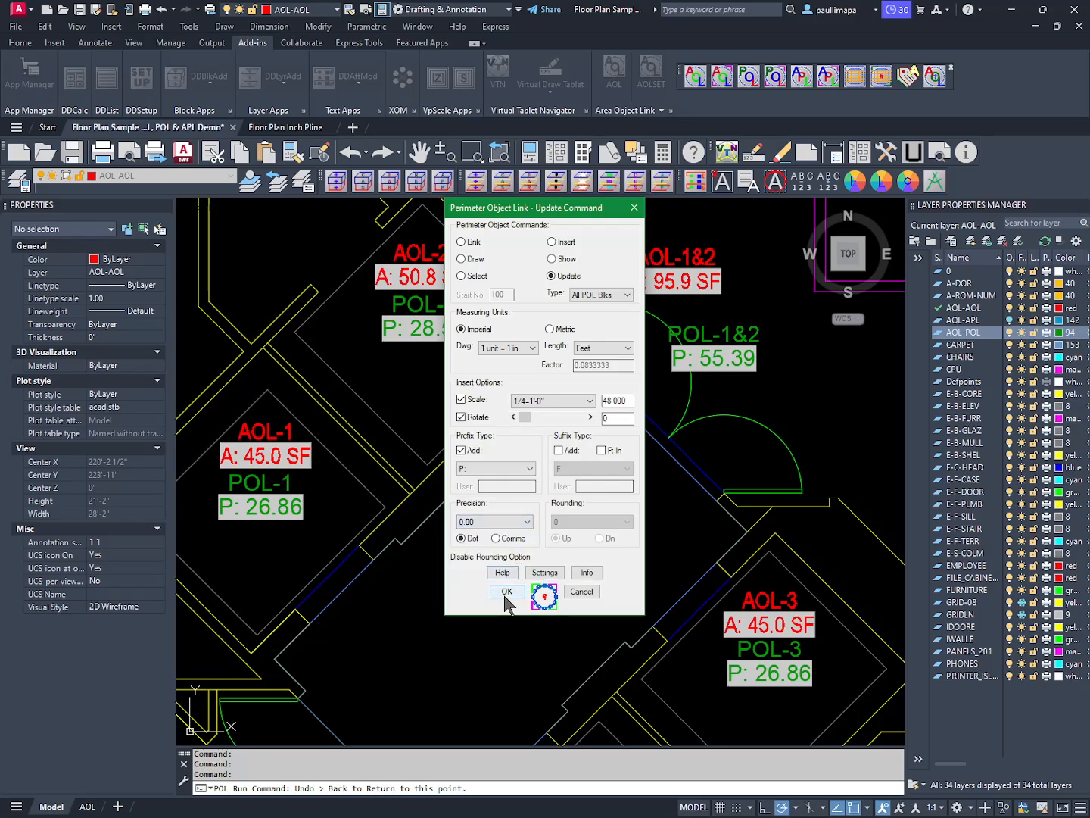
{"action": "left_click", "coordinate": [494, 522]}
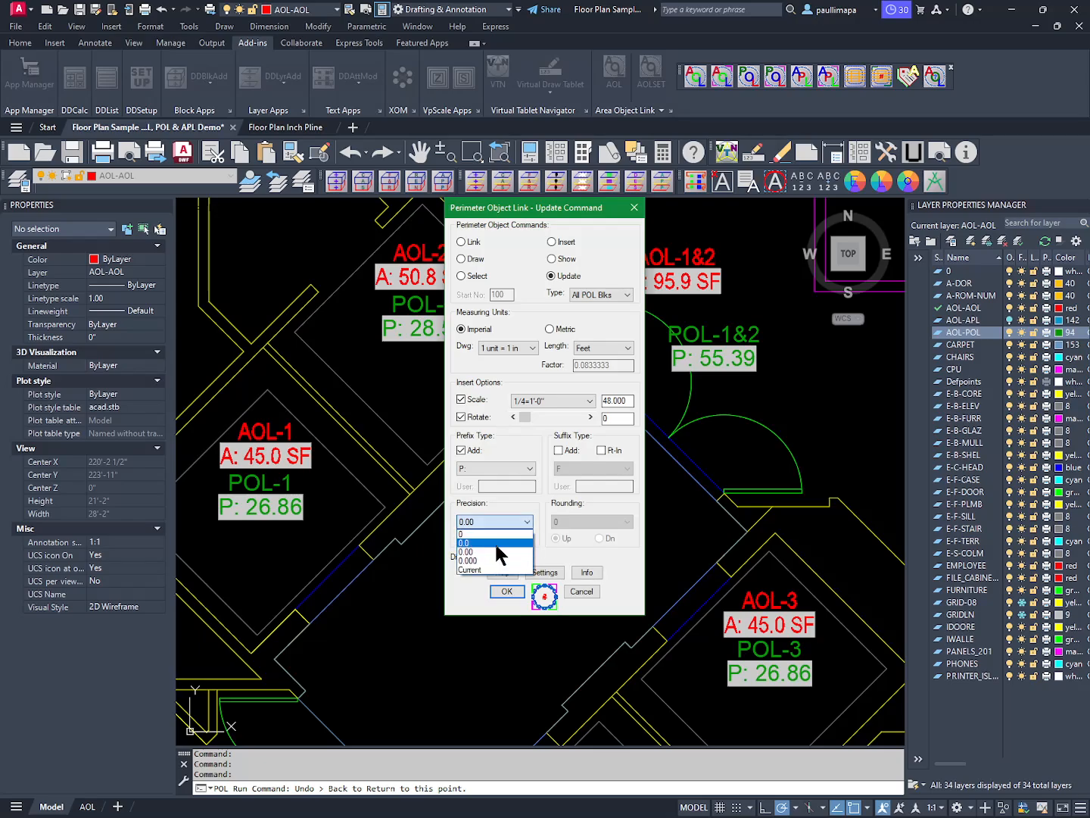
{"action": "left_click", "coordinate": [497, 551]}
{"action": "left_click", "coordinate": [505, 591]}
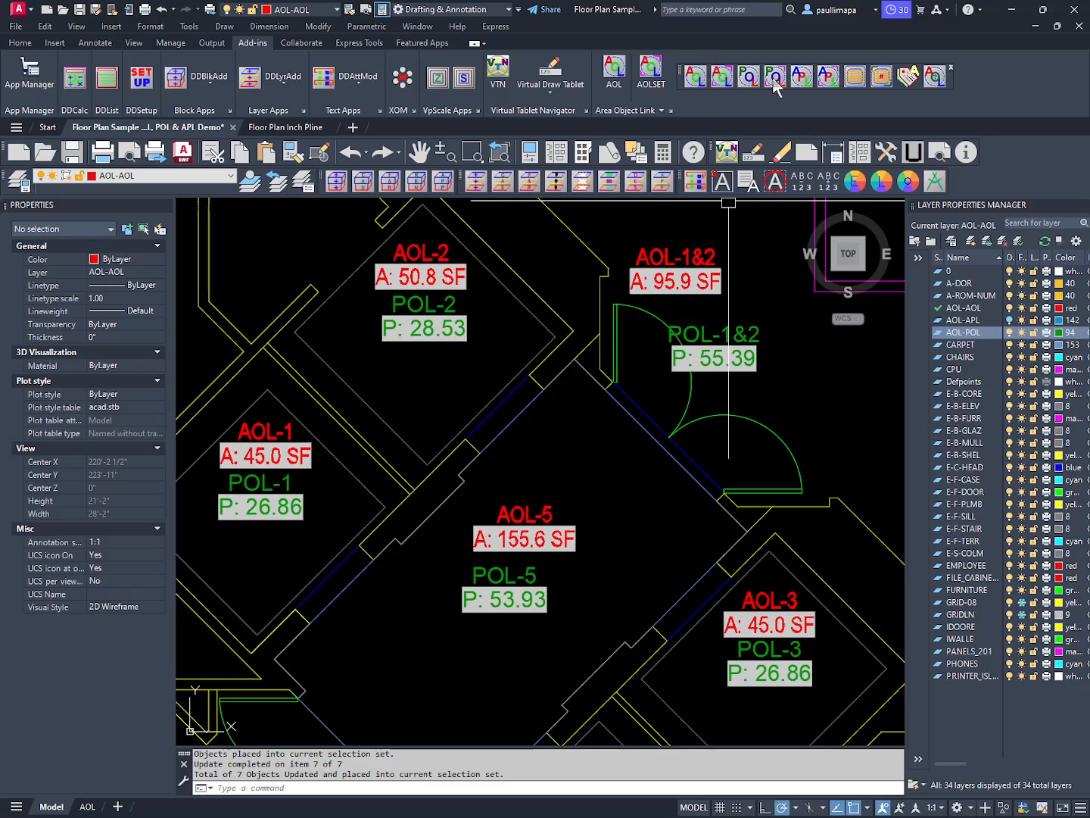
- Update all POL blocks with the Ft-In format turned on, keeping Feet as the length unit
{"action": "key", "text": "ctrl"}
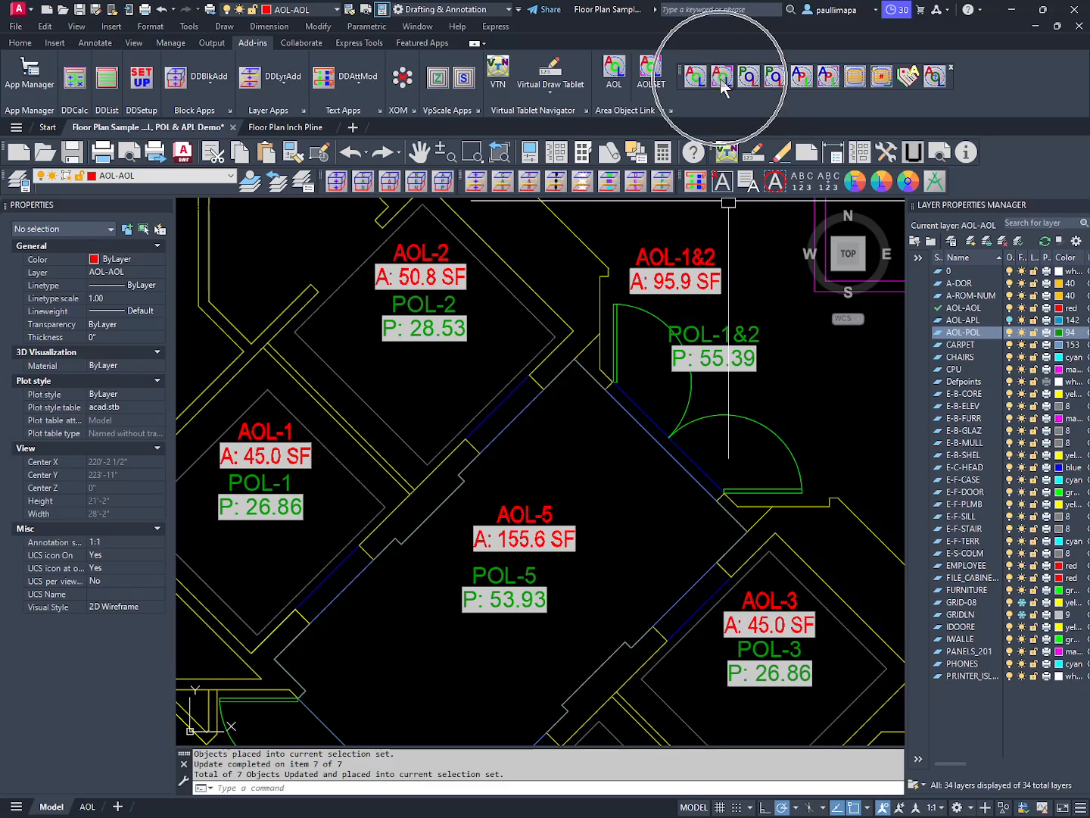
{"action": "left_click", "coordinate": [775, 85]}
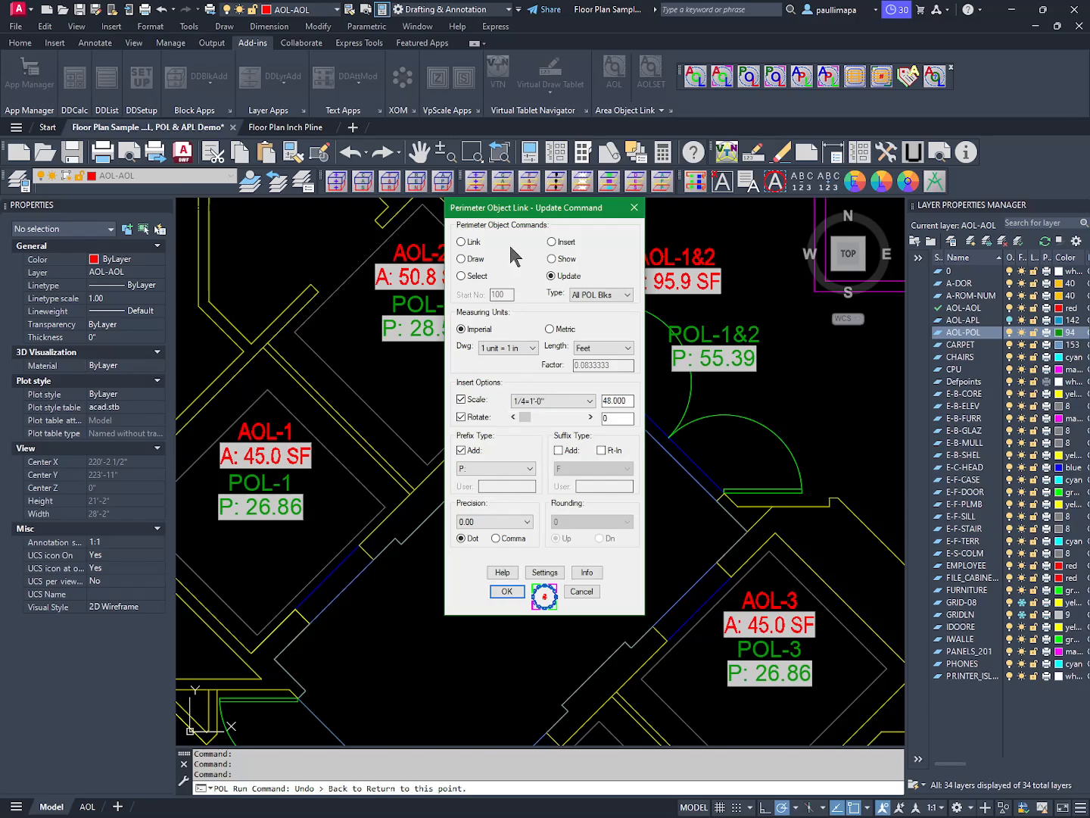
{"action": "left_click", "coordinate": [601, 450]}
{"action": "left_click", "coordinate": [758, 367]}
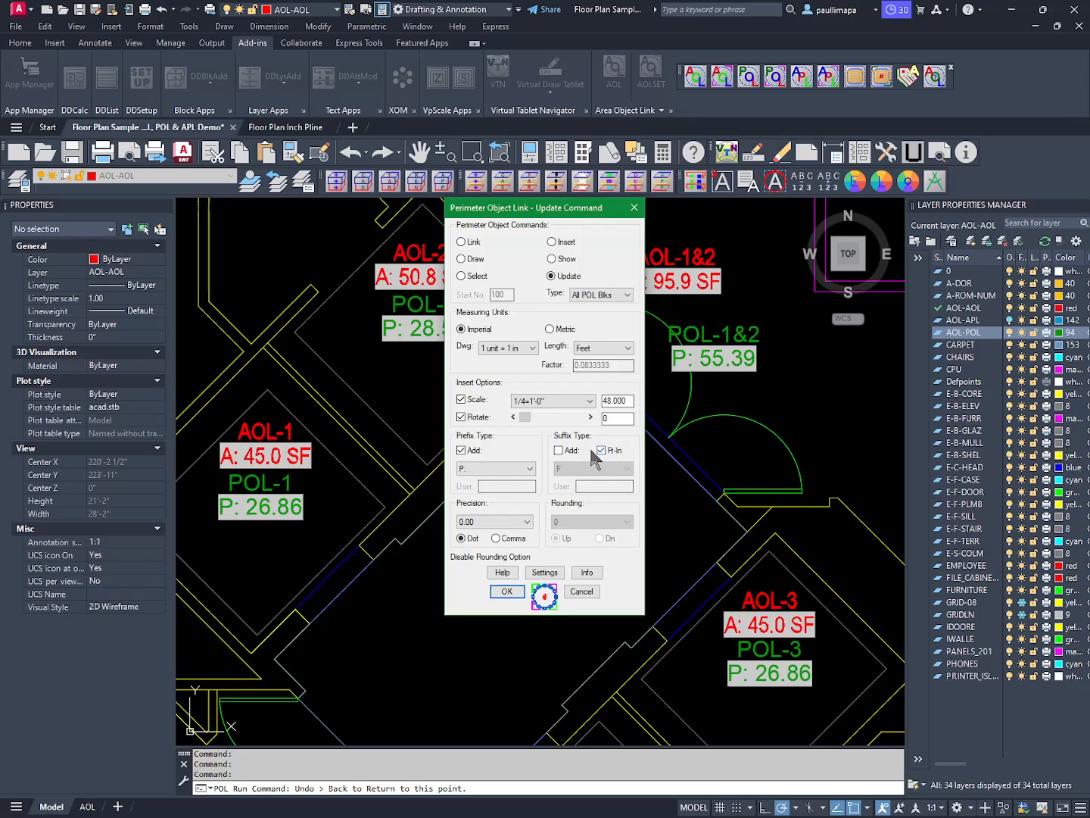
{"action": "left_click", "coordinate": [610, 350]}
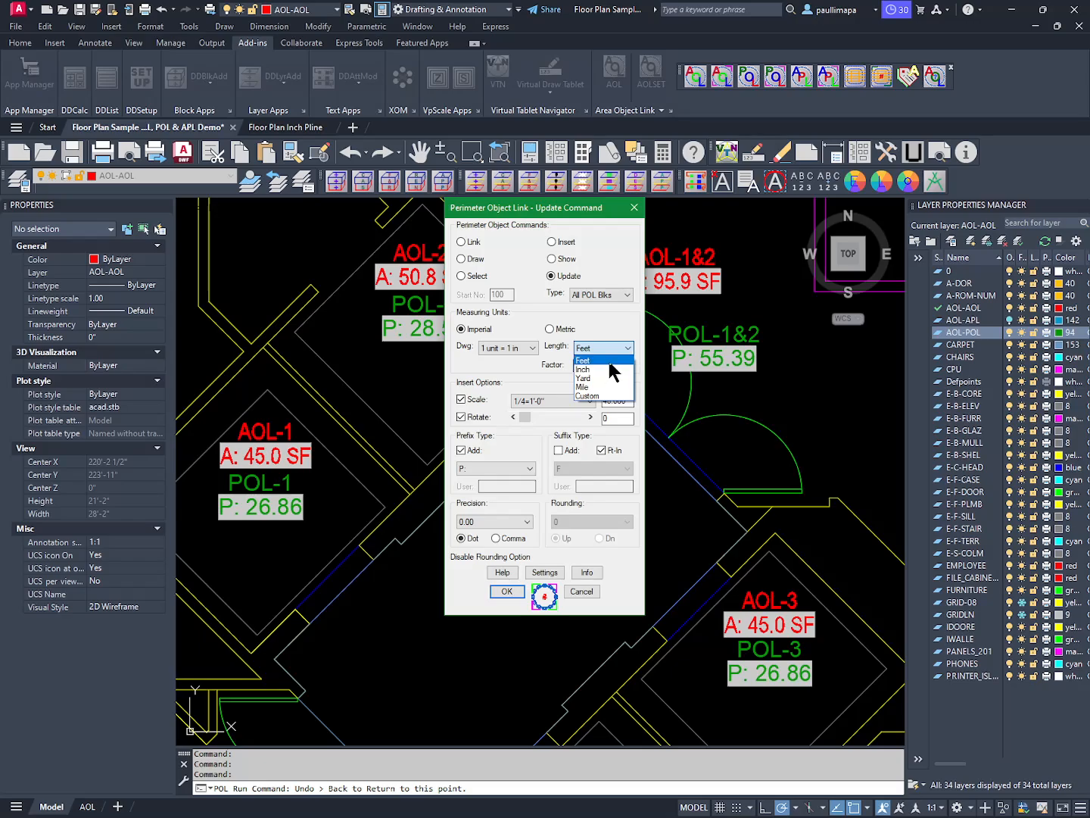
{"action": "left_click", "coordinate": [610, 361]}
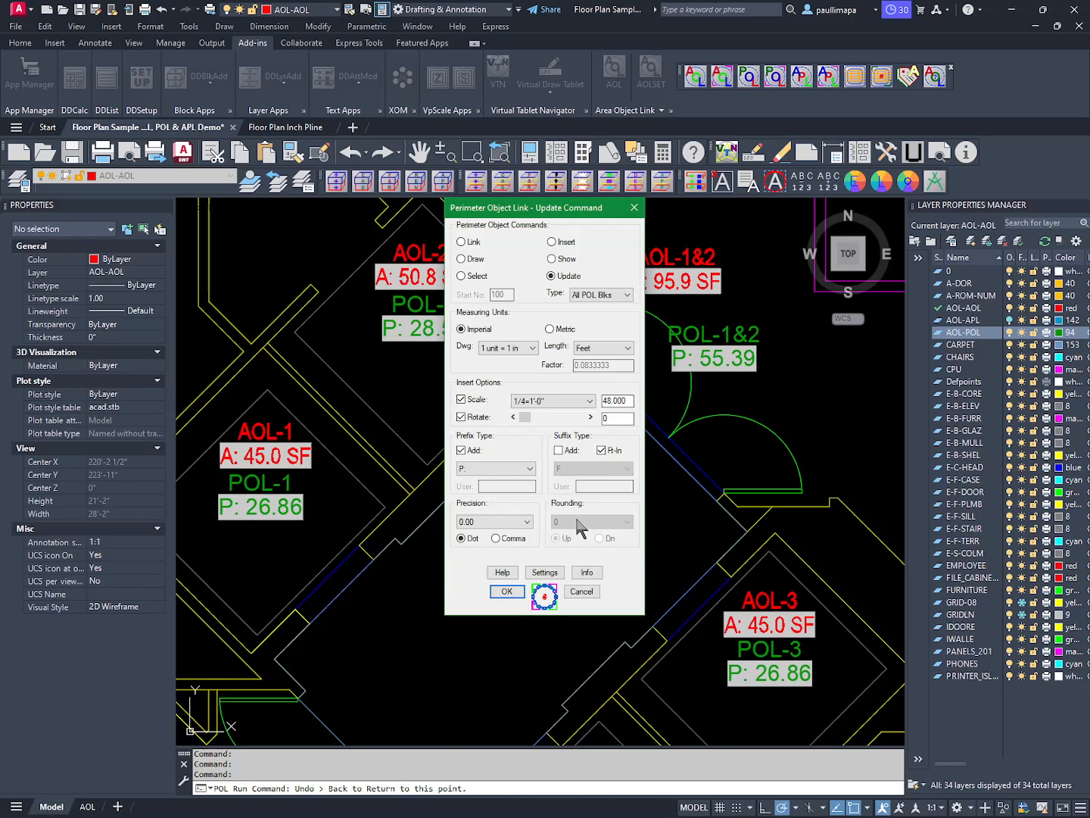
{"action": "left_click", "coordinate": [505, 592]}
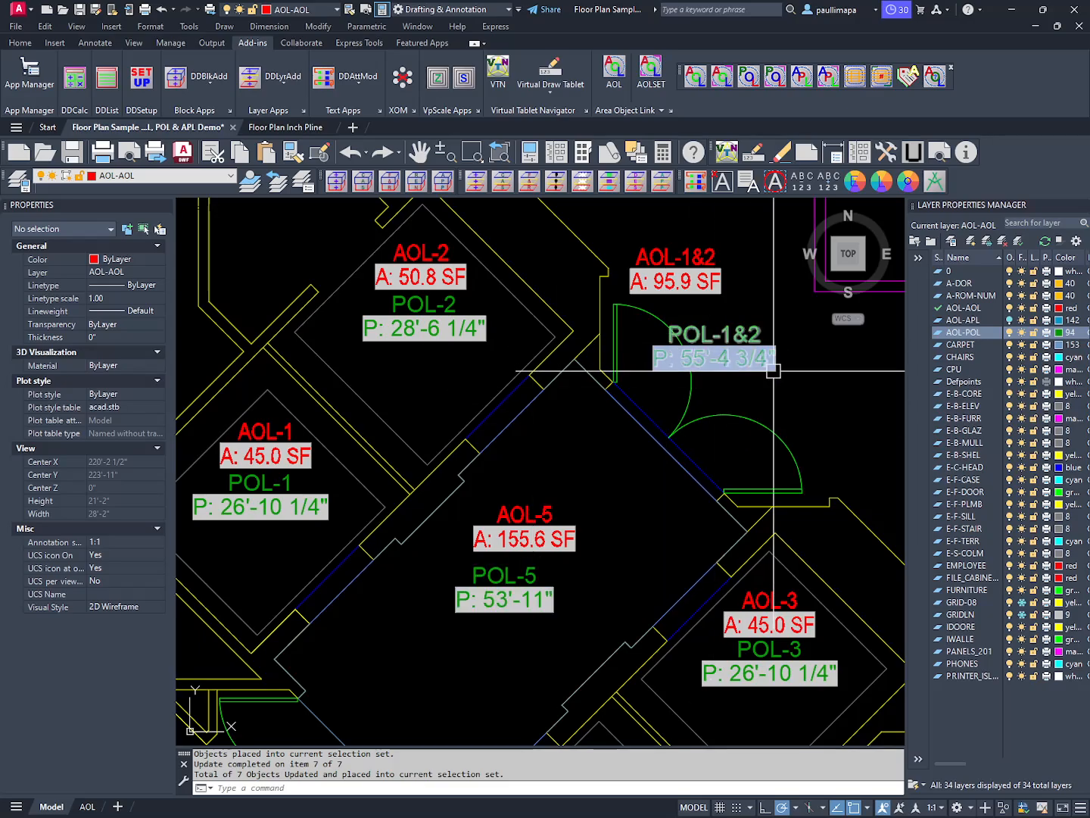
- Check the length of the boundary polyline around AOL-2, and show the boundary linked to the POL-2 perimeter label
{"action": "left_click", "coordinate": [517, 300]}
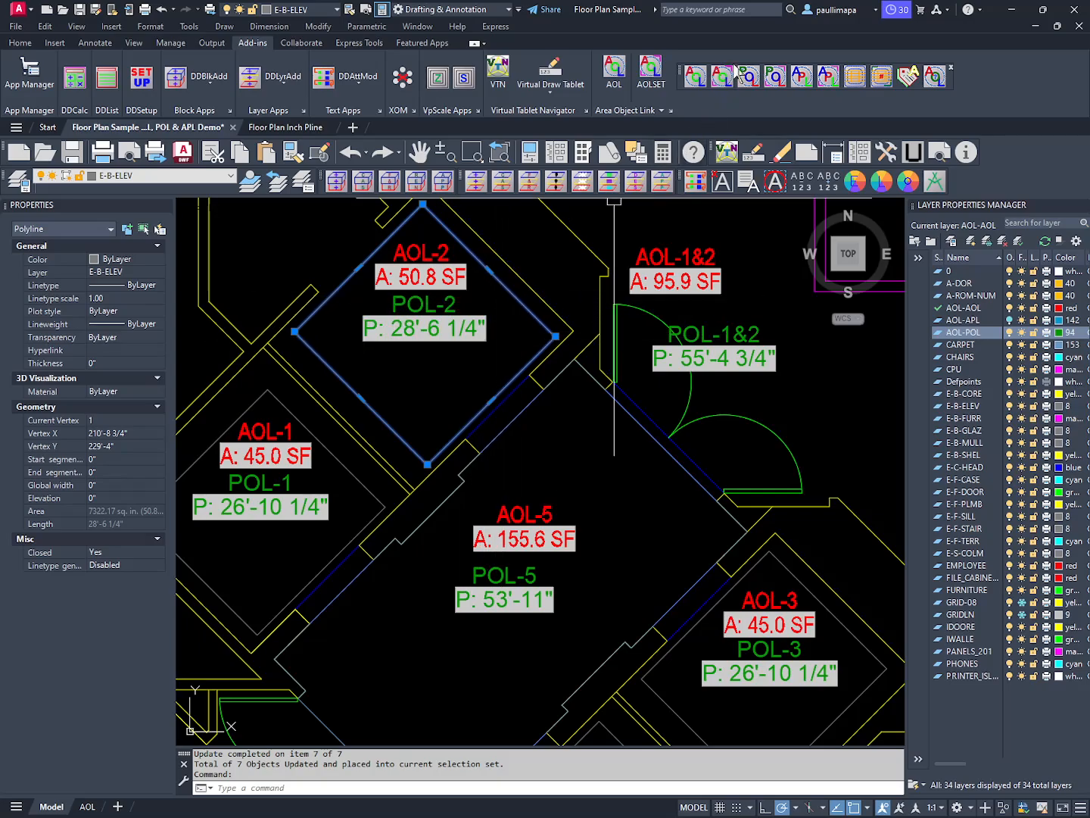
{"action": "left_click", "coordinate": [775, 77]}
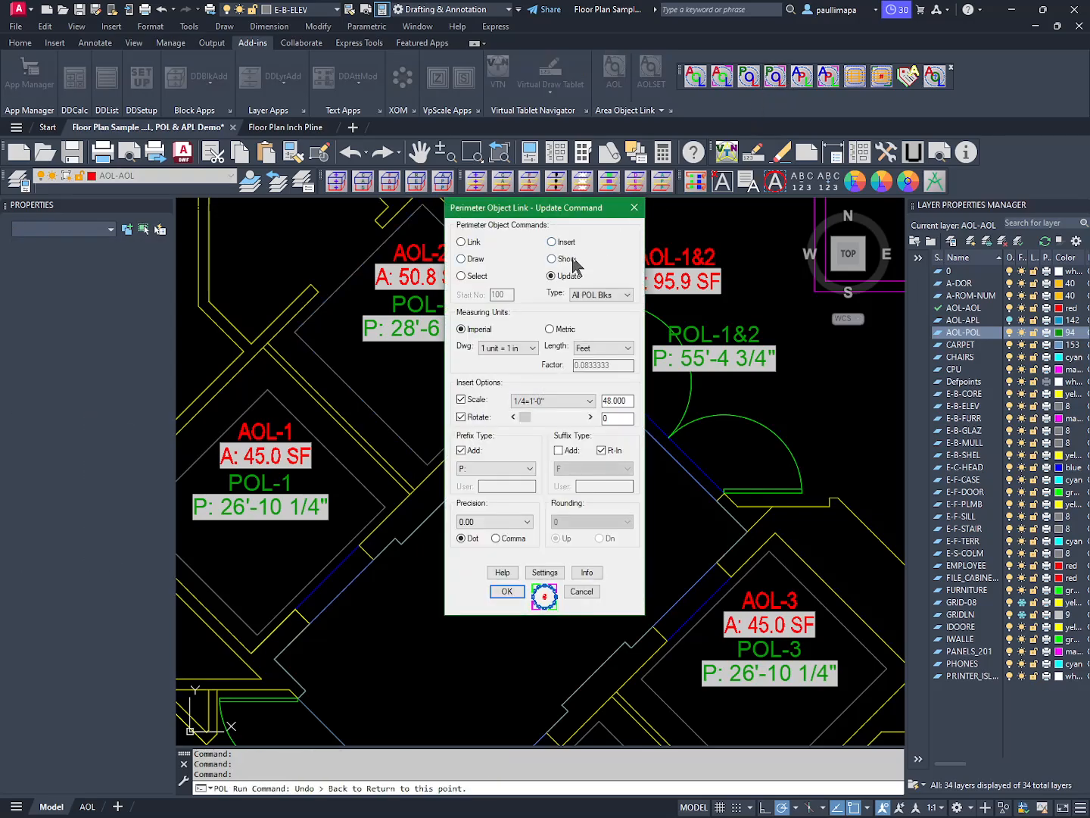
{"action": "left_click", "coordinate": [567, 259]}
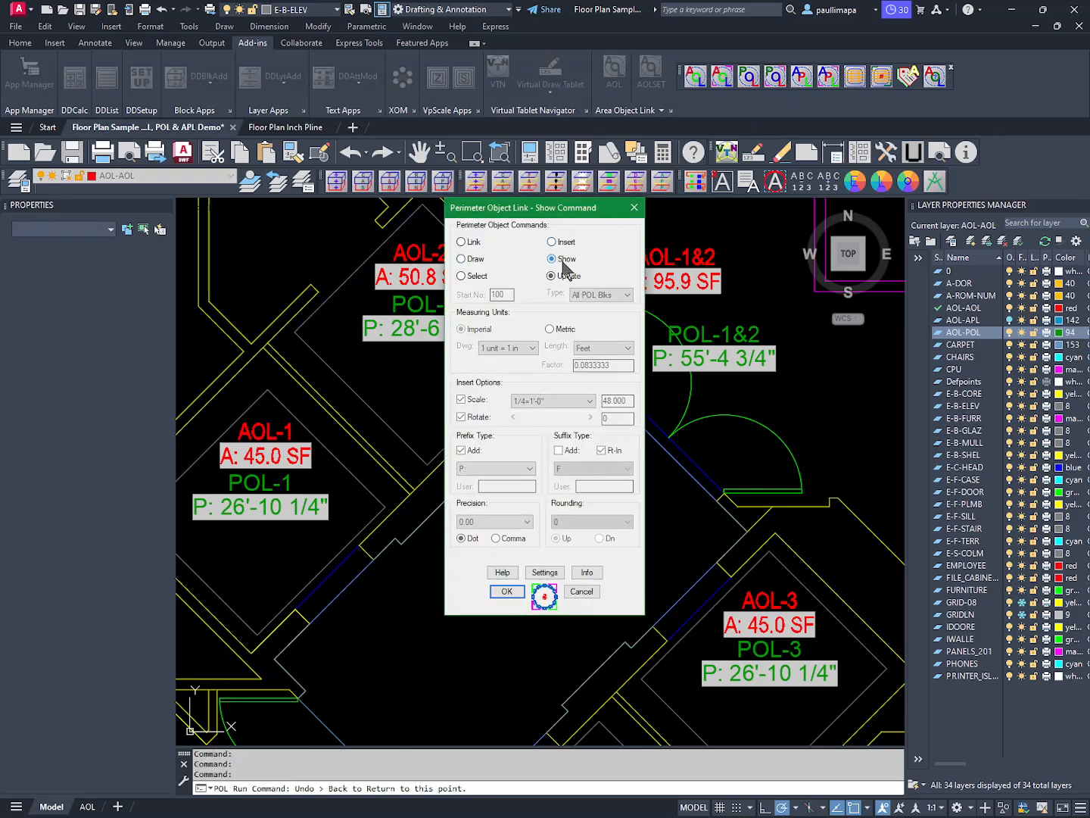
{"action": "left_click", "coordinate": [507, 591]}
{"action": "left_click", "coordinate": [484, 329]}
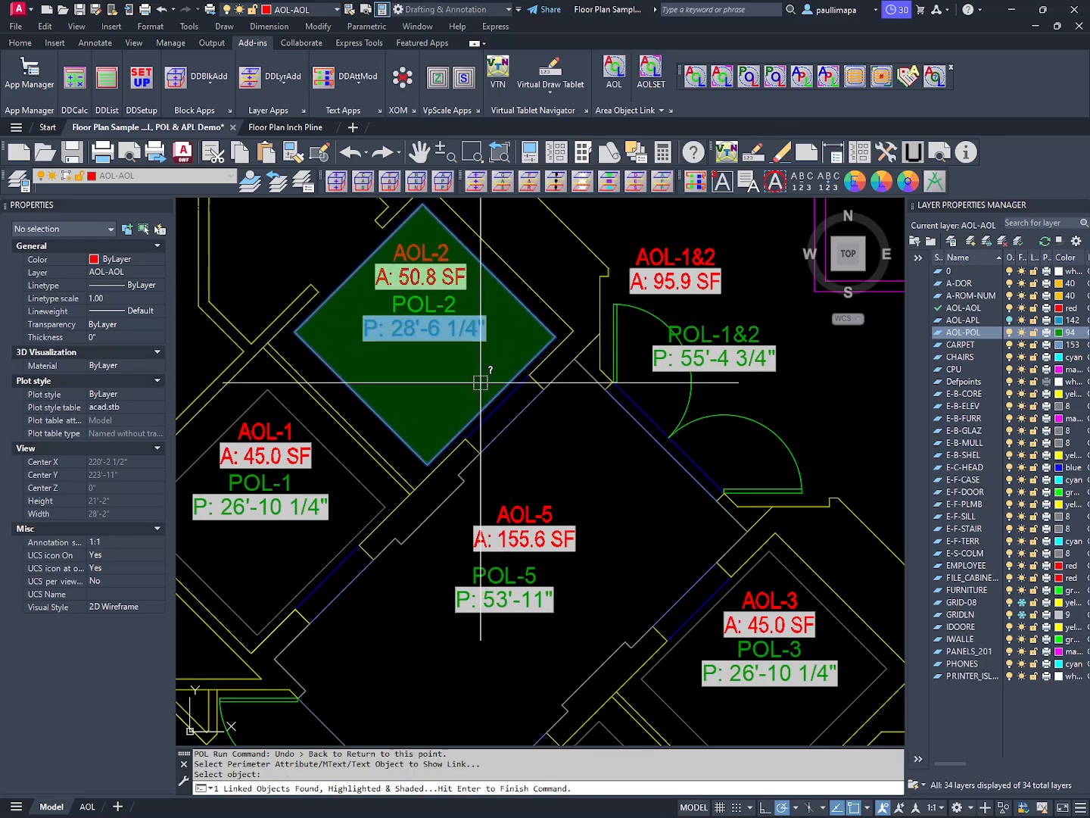
{"action": "key", "text": "Return"}
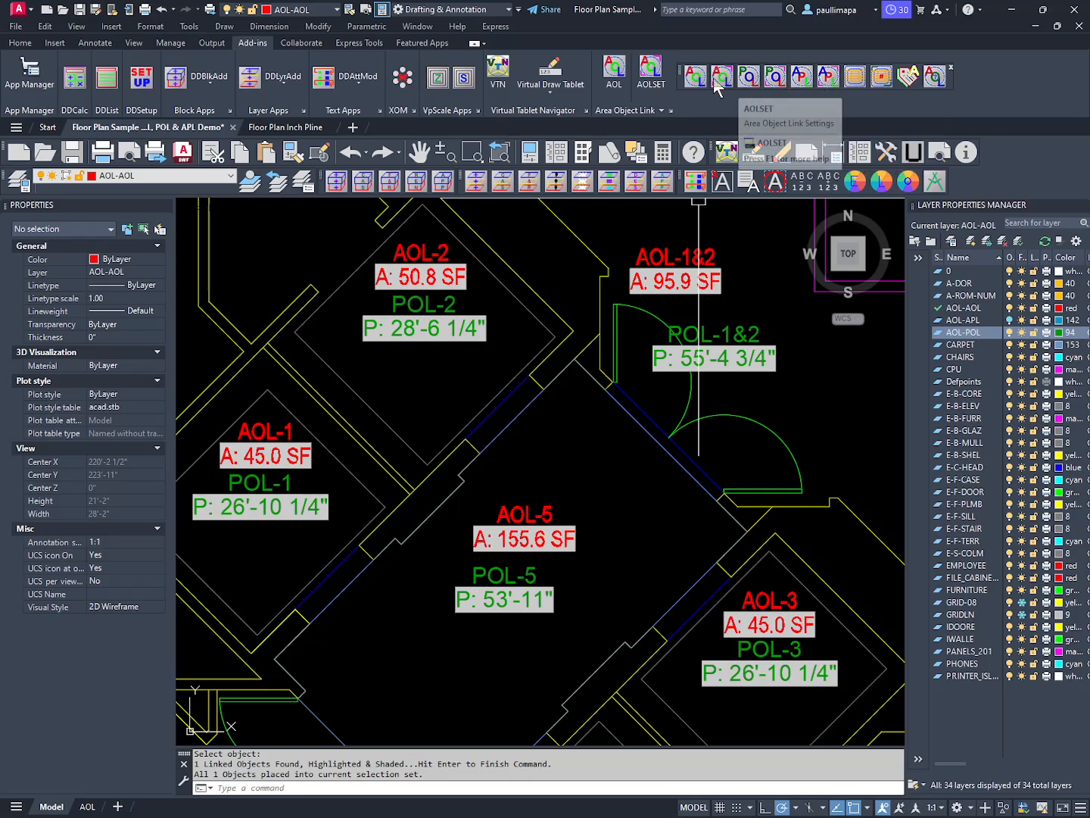
- Start the Area Perimeter Link command and set its perimeter unit to Inch, keeping Square Feet for the area
{"action": "left_click", "coordinate": [828, 80]}
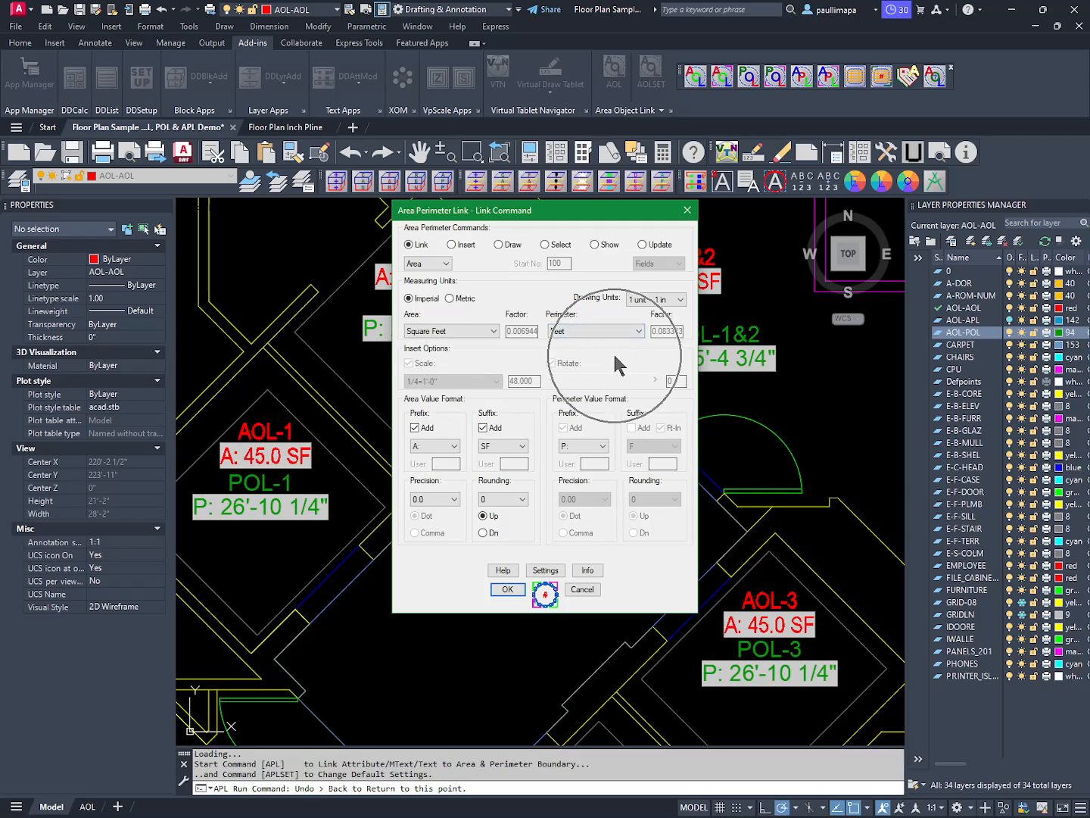
{"action": "left_click", "coordinate": [583, 330]}
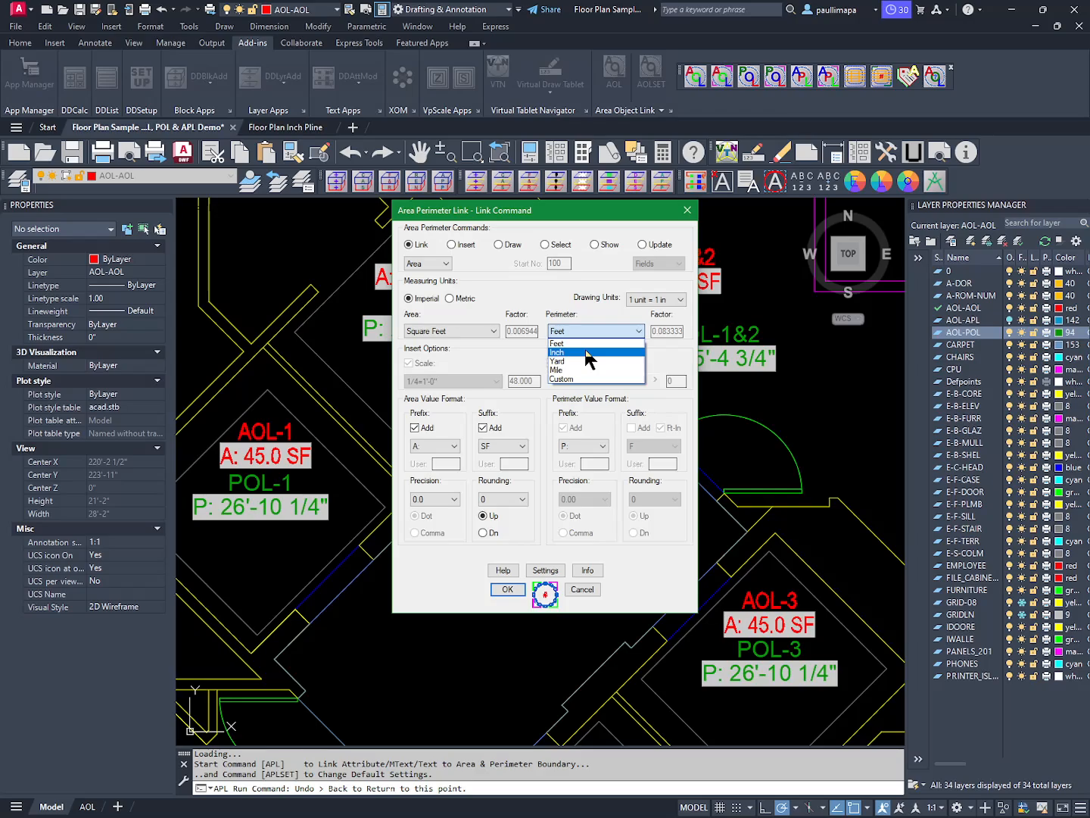
{"action": "left_click", "coordinate": [588, 352]}
{"action": "left_click", "coordinate": [477, 333]}
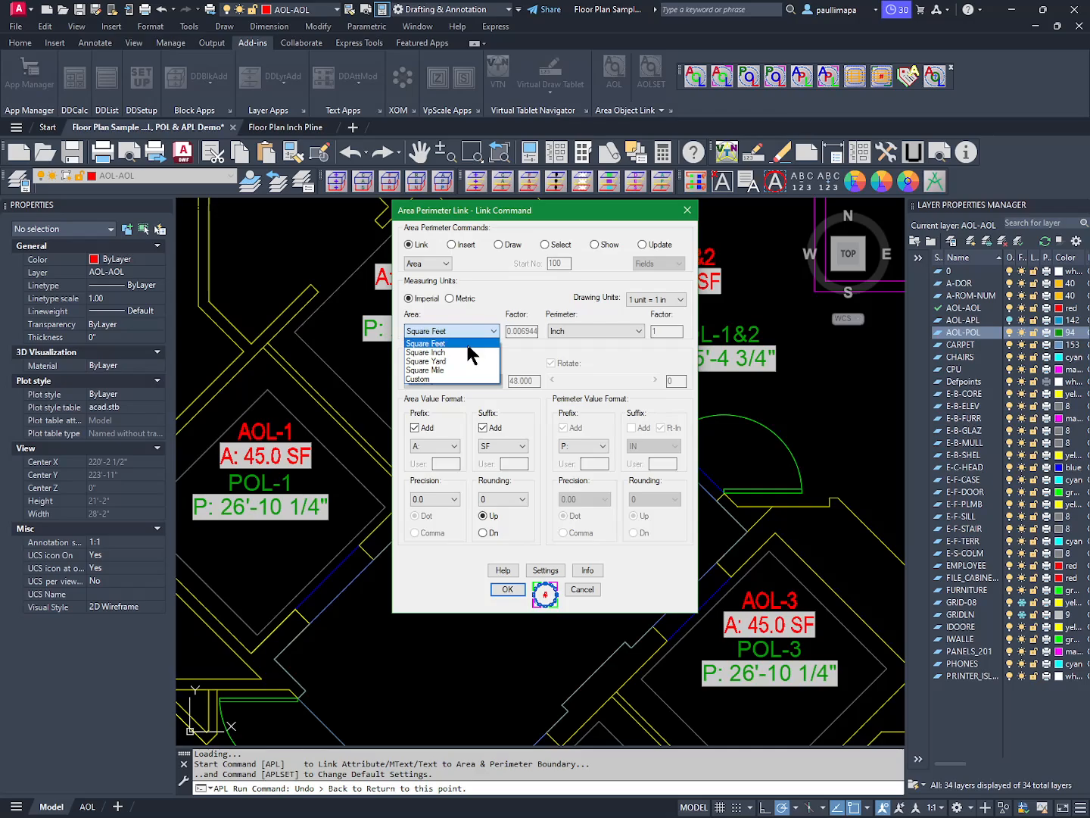
{"action": "left_click", "coordinate": [531, 342]}
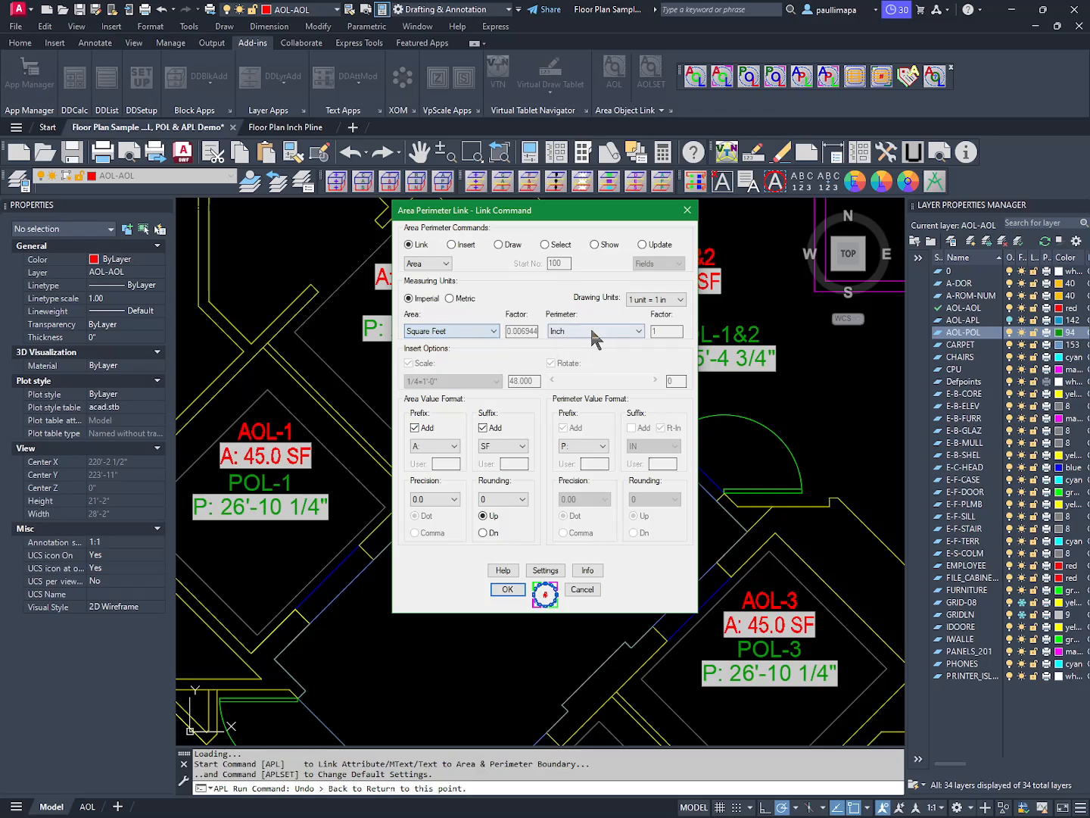
- Review the available perimeter units, close the Area Perimeter Link settings without linking, and turn on the AOL-APL layer
{"action": "left_click", "coordinate": [595, 331]}
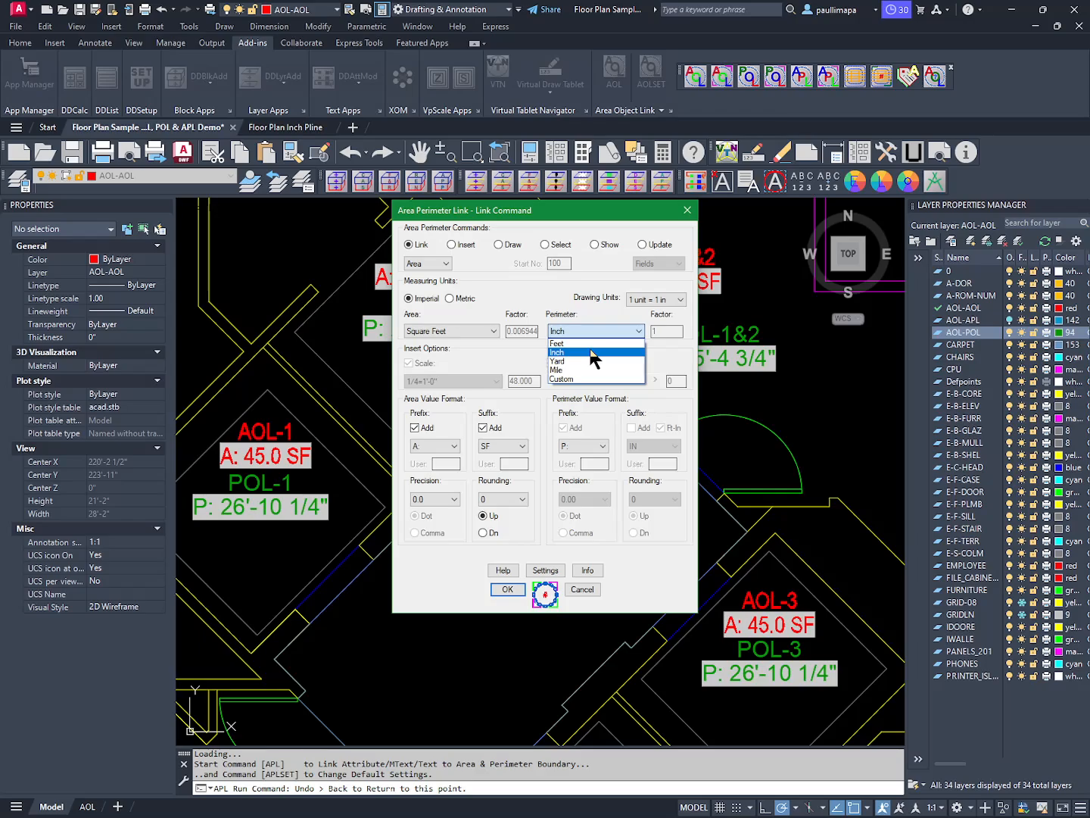
{"action": "left_click", "coordinate": [589, 587]}
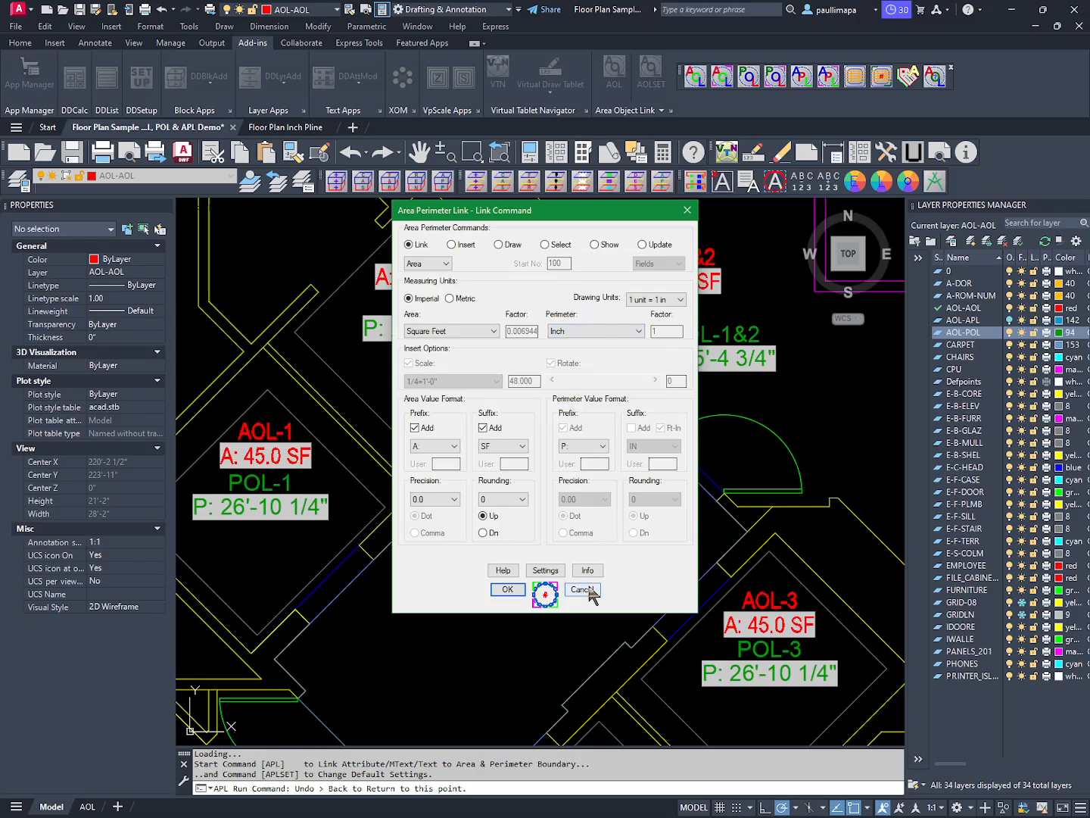
{"action": "left_click", "coordinate": [582, 589]}
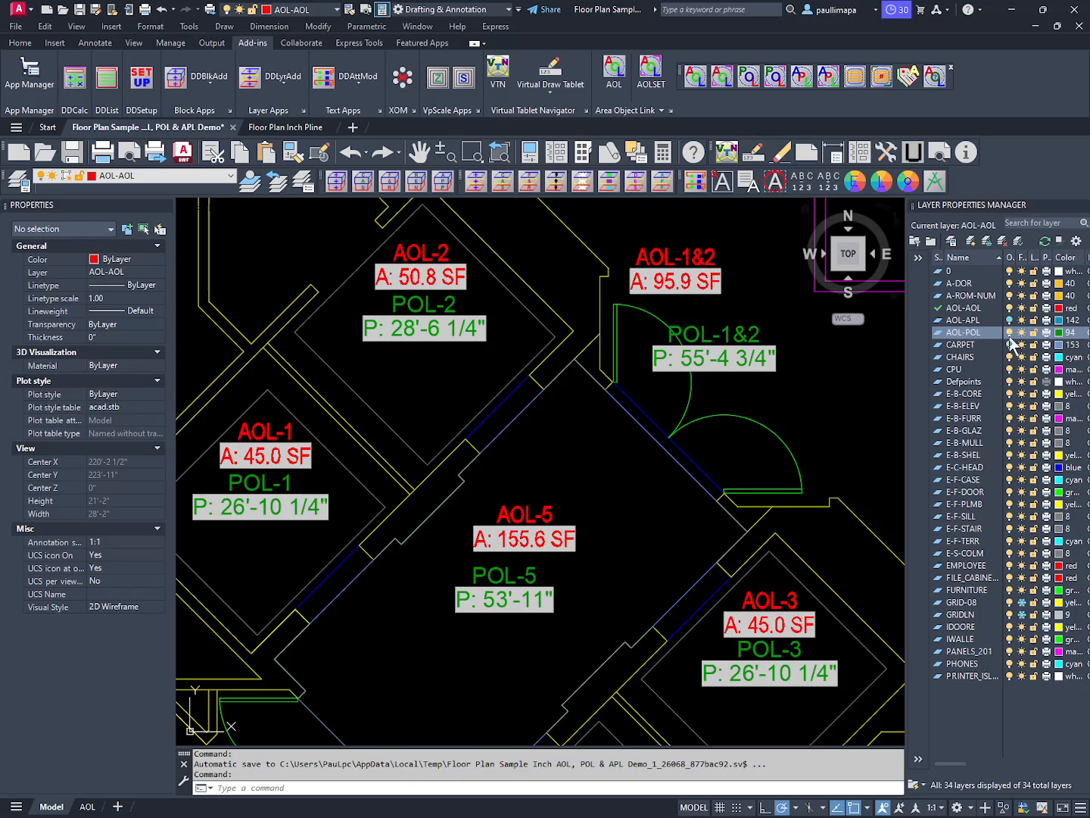
{"action": "left_click", "coordinate": [1010, 321]}
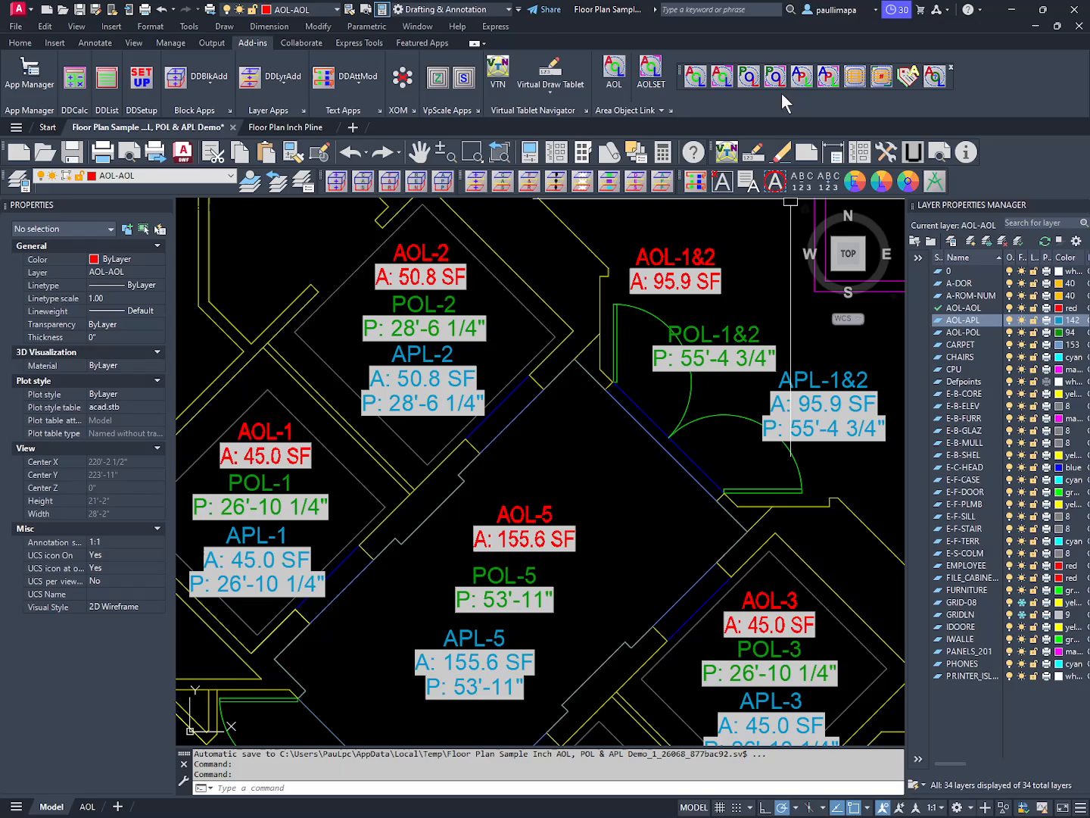
- Run the Area Perimeter Link update on all APL blocks with area in Square Inch, perimeter in Feet and the Ft-In format off
{"action": "left_click", "coordinate": [830, 82]}
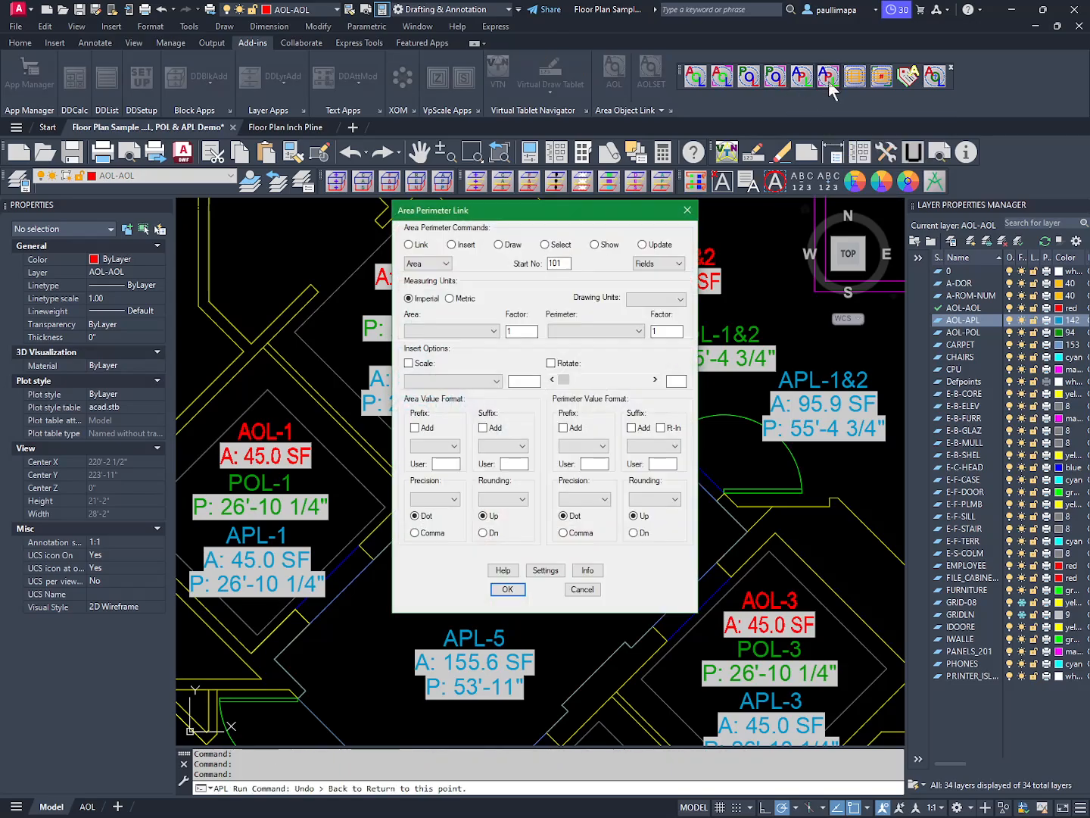
{"action": "left_click", "coordinate": [642, 244]}
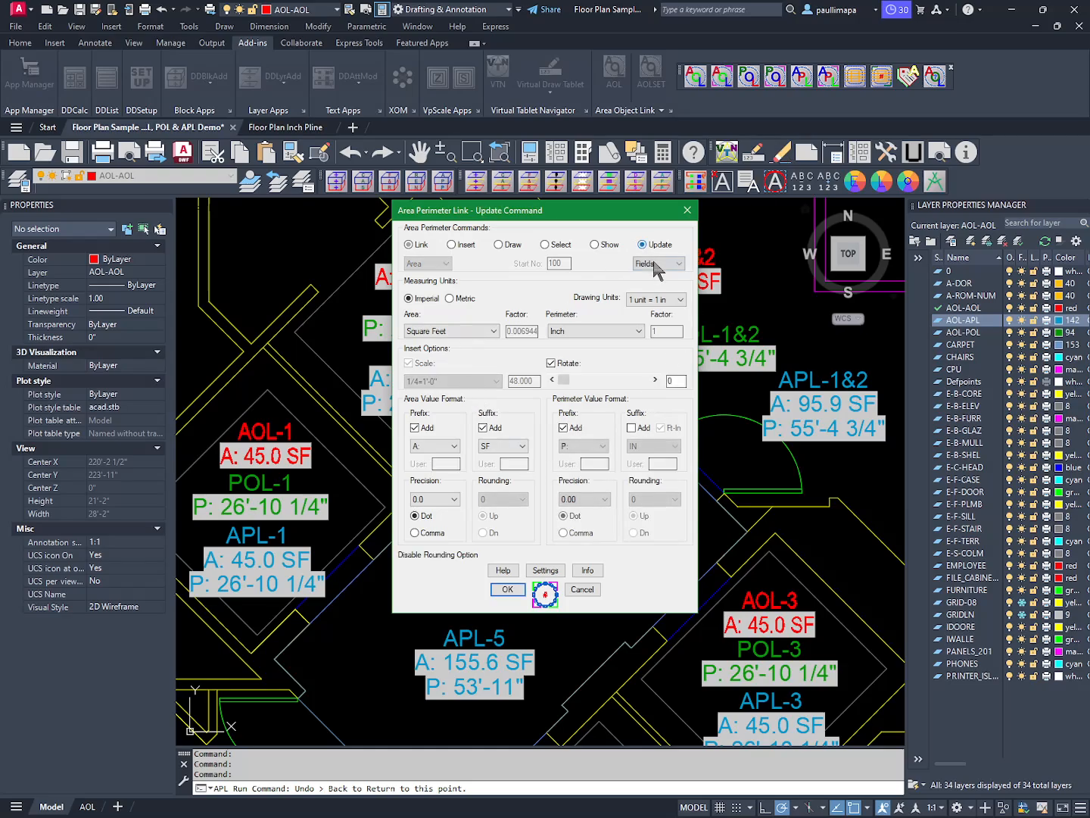
{"action": "left_click", "coordinate": [659, 263]}
{"action": "left_click", "coordinate": [663, 300]}
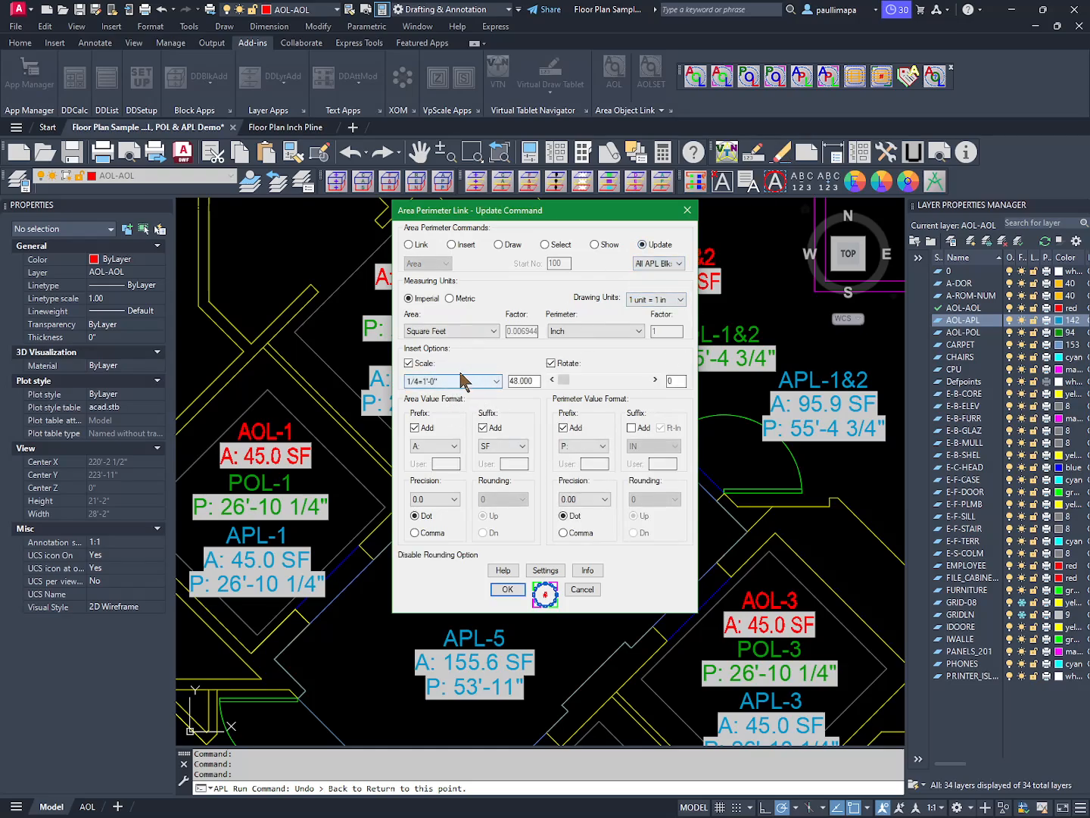
{"action": "left_click", "coordinate": [469, 330]}
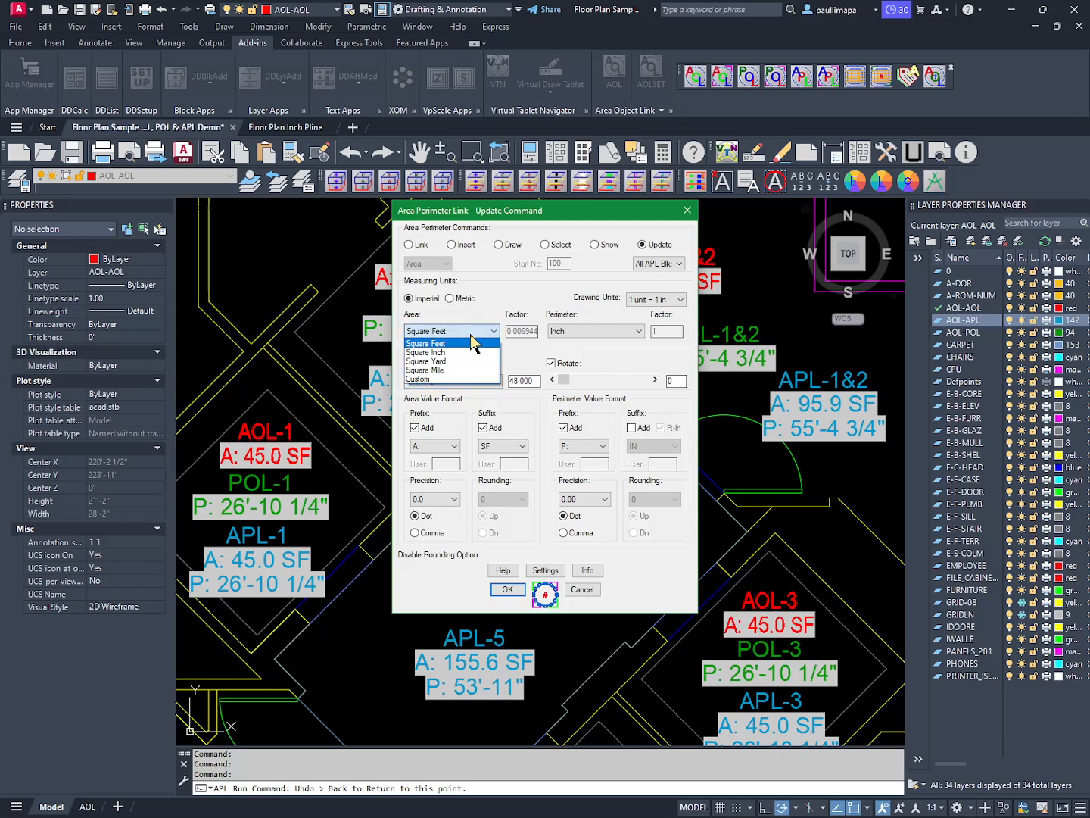
{"action": "left_click", "coordinate": [454, 352]}
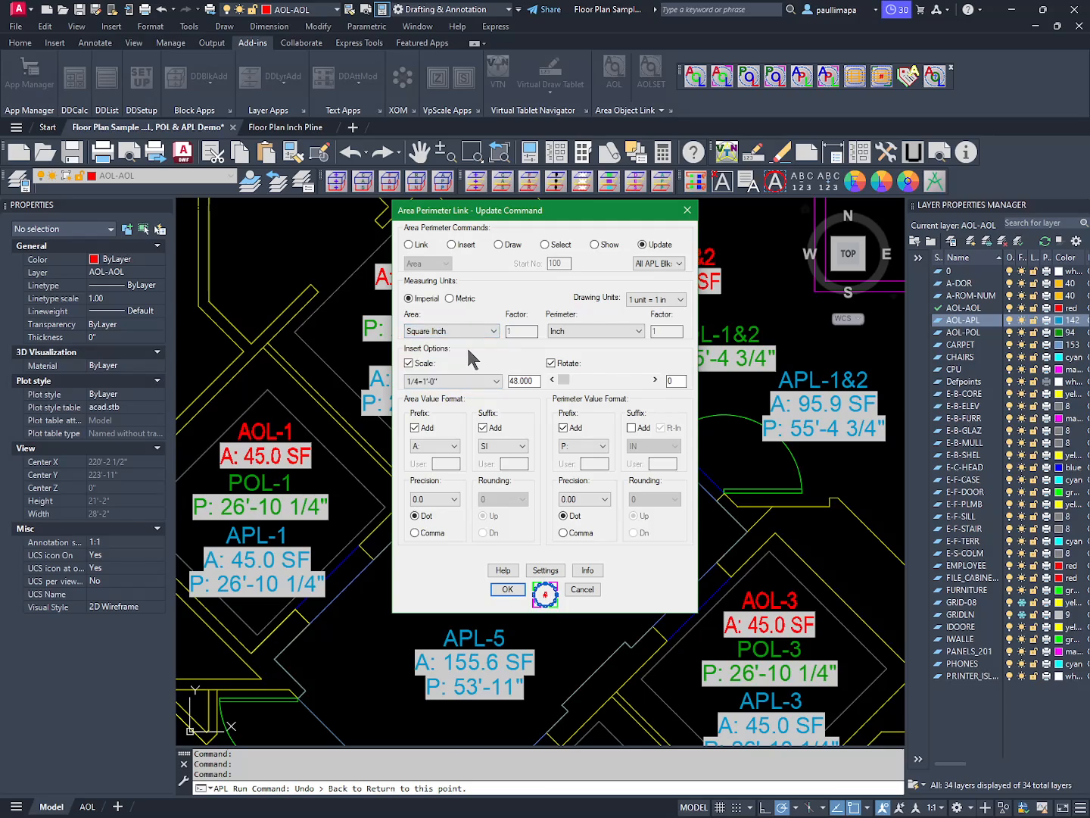
{"action": "left_click", "coordinate": [600, 333]}
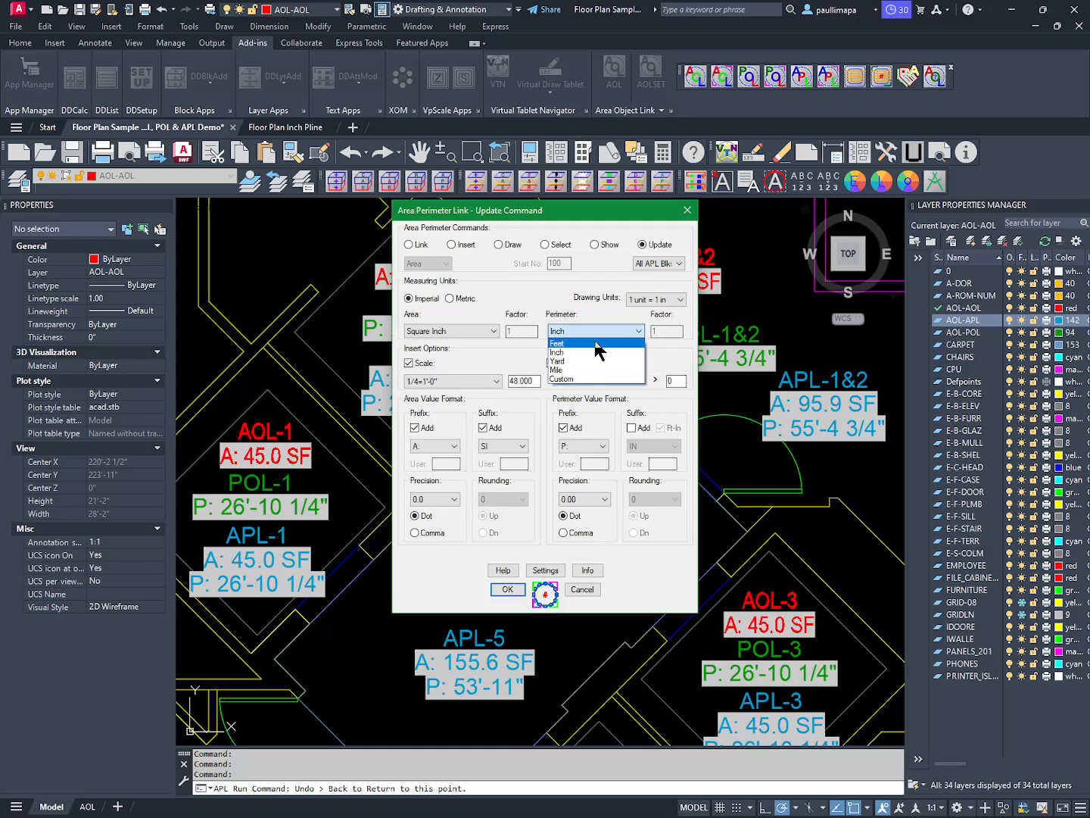
{"action": "left_click", "coordinate": [599, 344]}
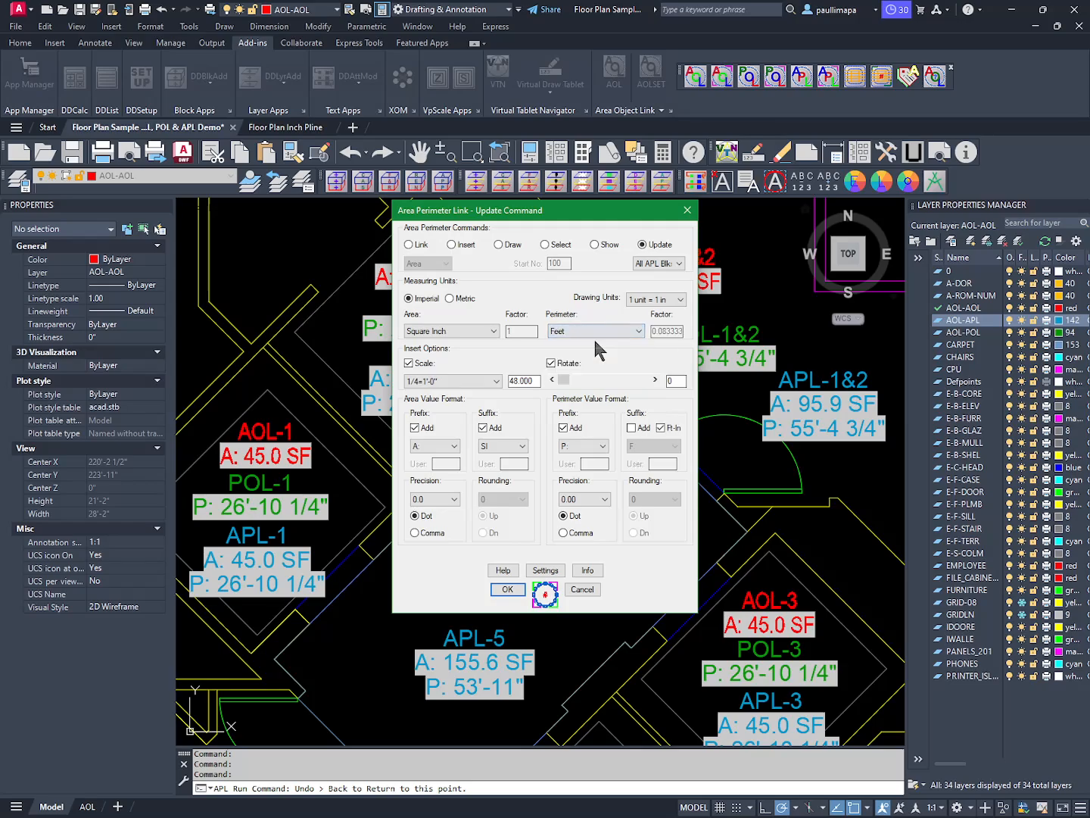
{"action": "left_click", "coordinate": [659, 428]}
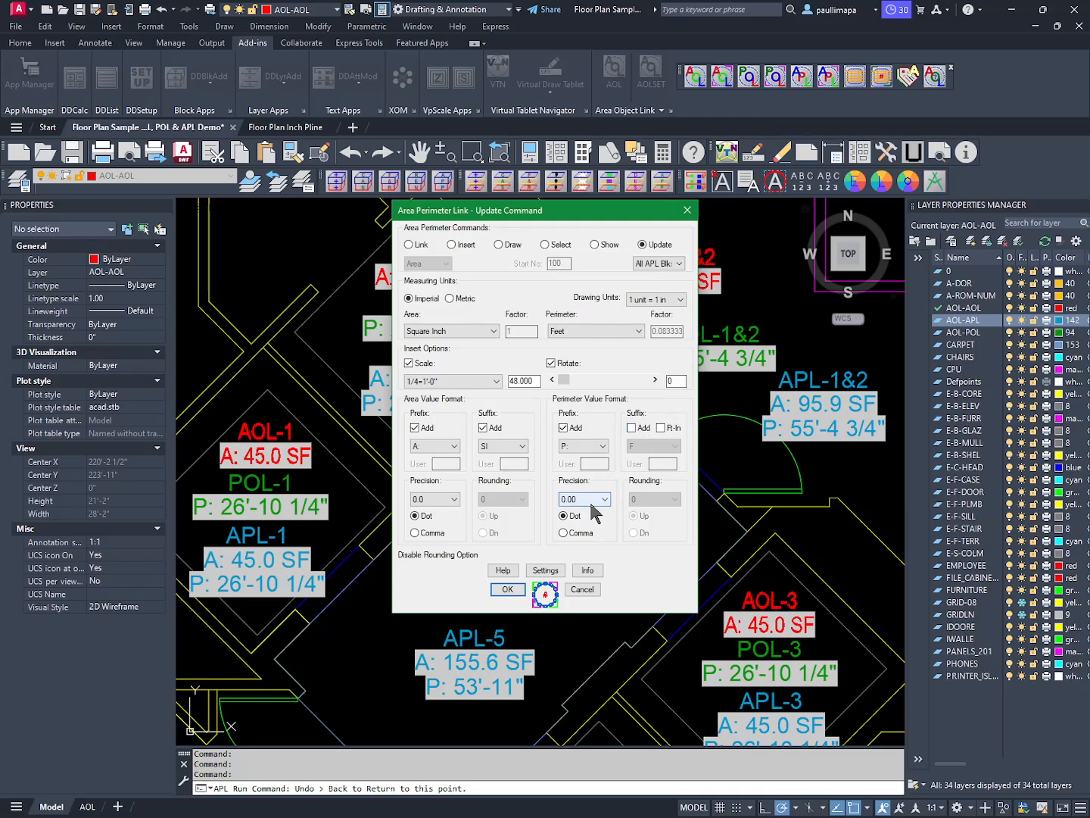
{"action": "left_click", "coordinate": [507, 590]}
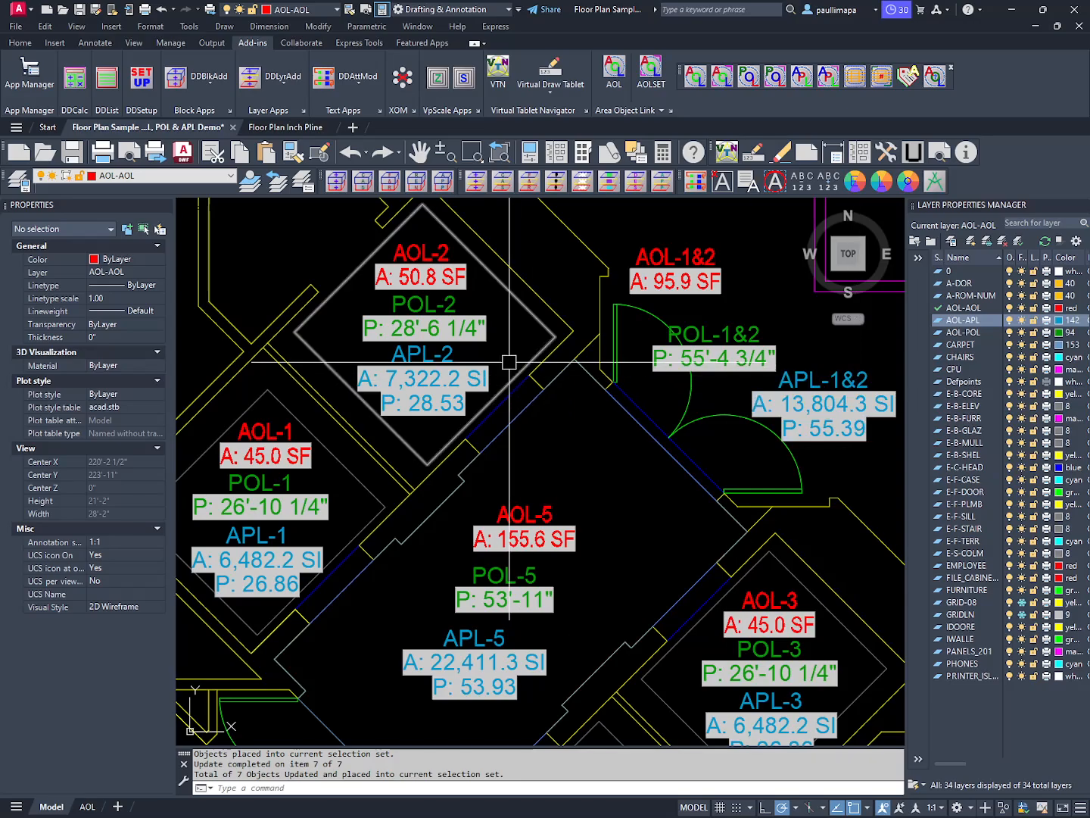
- Update all APL blocks with the perimeter suffix F. added, and check the length of the boundary polyline around APL-2
{"action": "scroll", "coordinate": [451, 380], "scroll_direction": "up", "scroll_amount": 2}
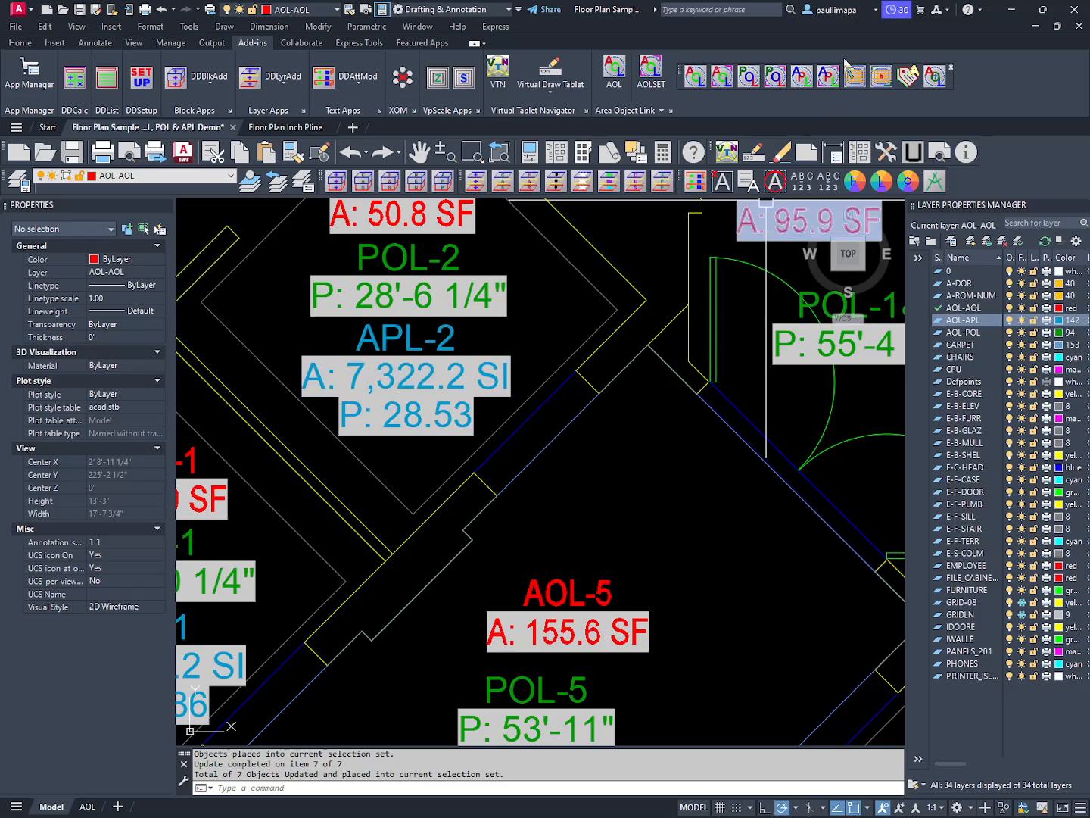
{"action": "left_click", "coordinate": [829, 78]}
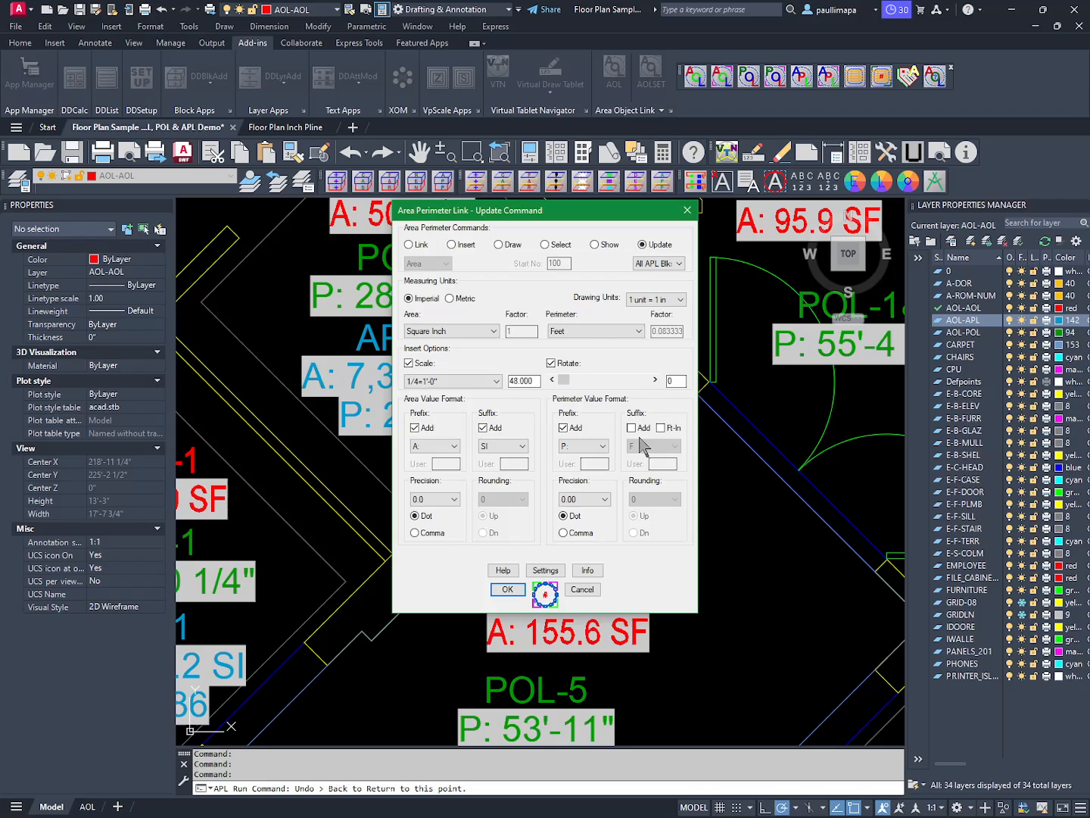
{"action": "left_click", "coordinate": [631, 427]}
{"action": "left_click", "coordinate": [647, 447]}
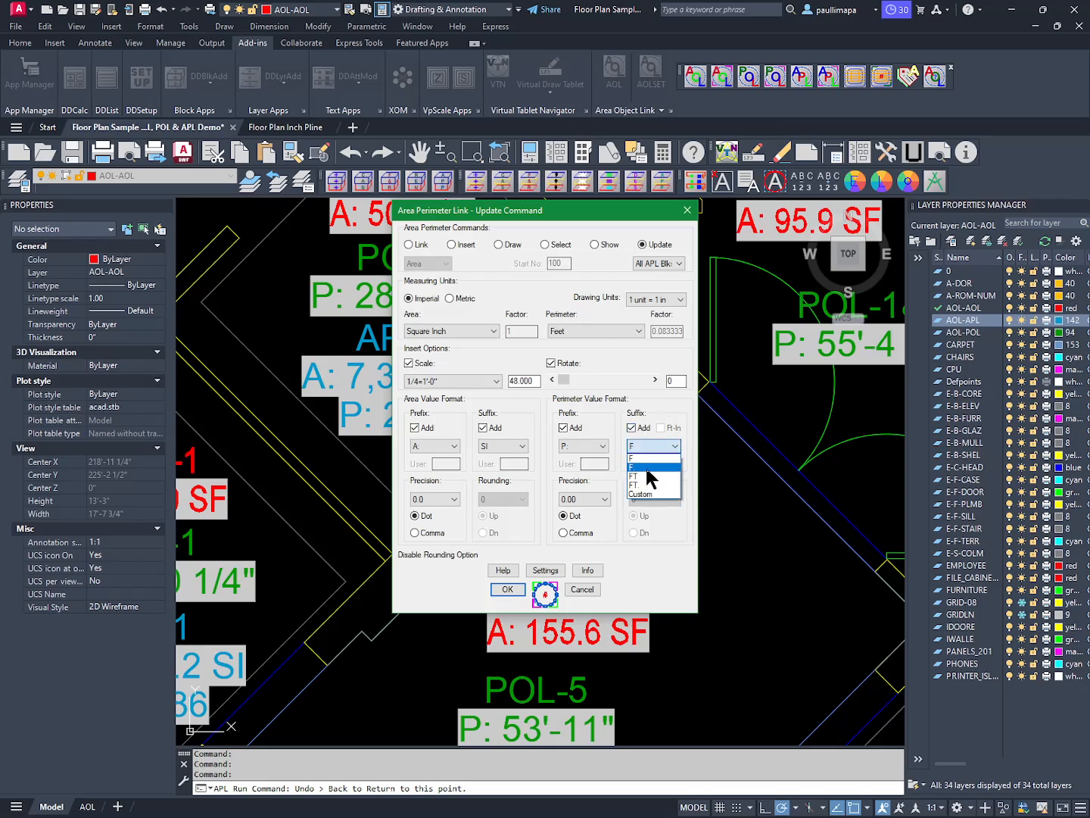
{"action": "left_click", "coordinate": [647, 468]}
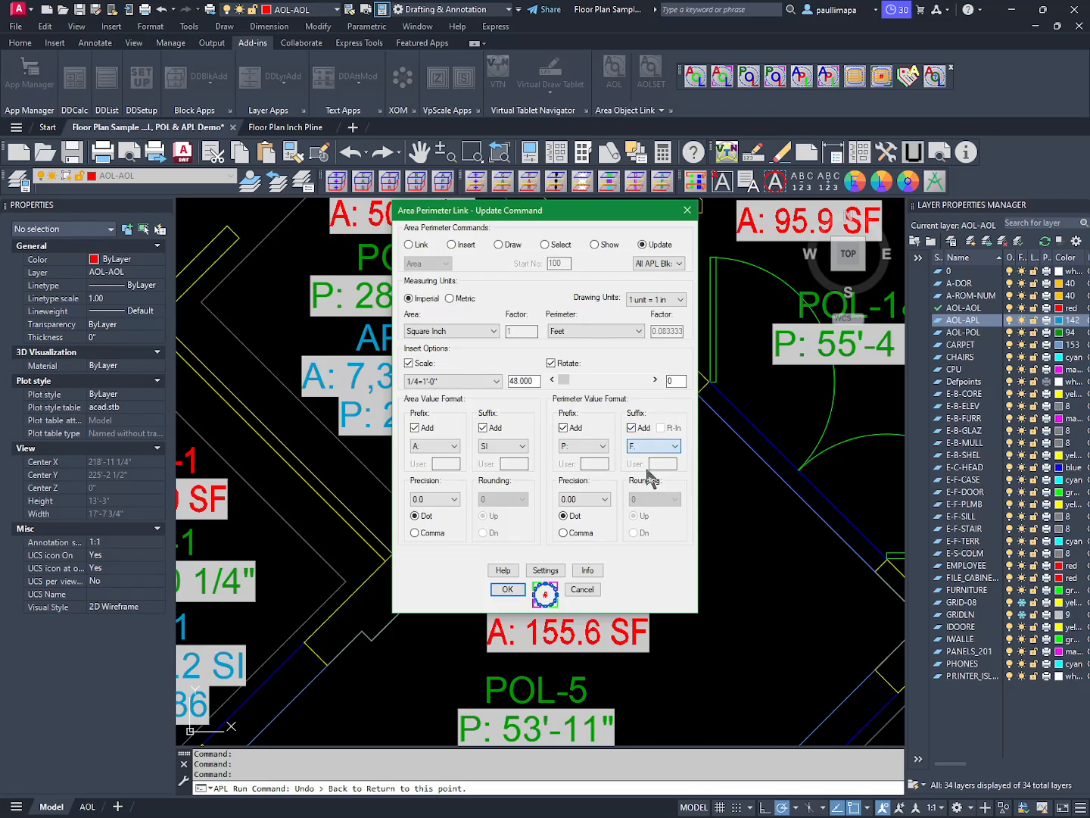
{"action": "left_click", "coordinate": [506, 589]}
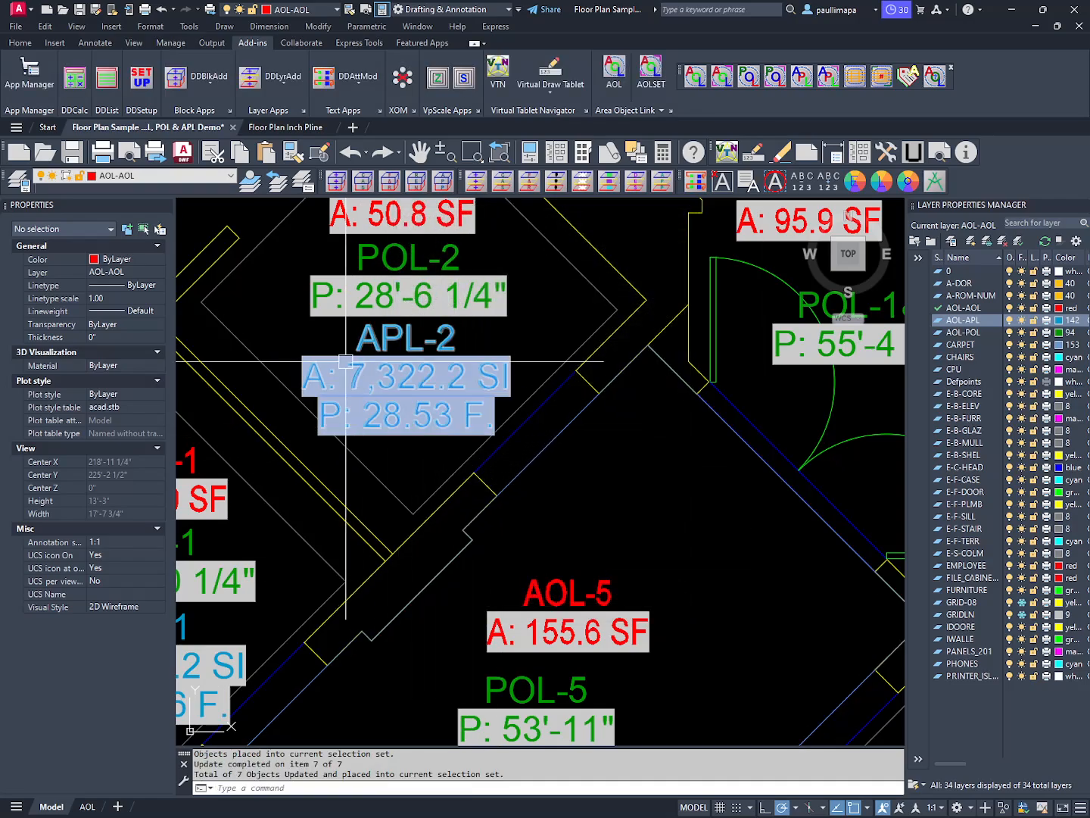
{"action": "key", "text": "Escape"}
{"action": "left_click", "coordinate": [368, 468]}
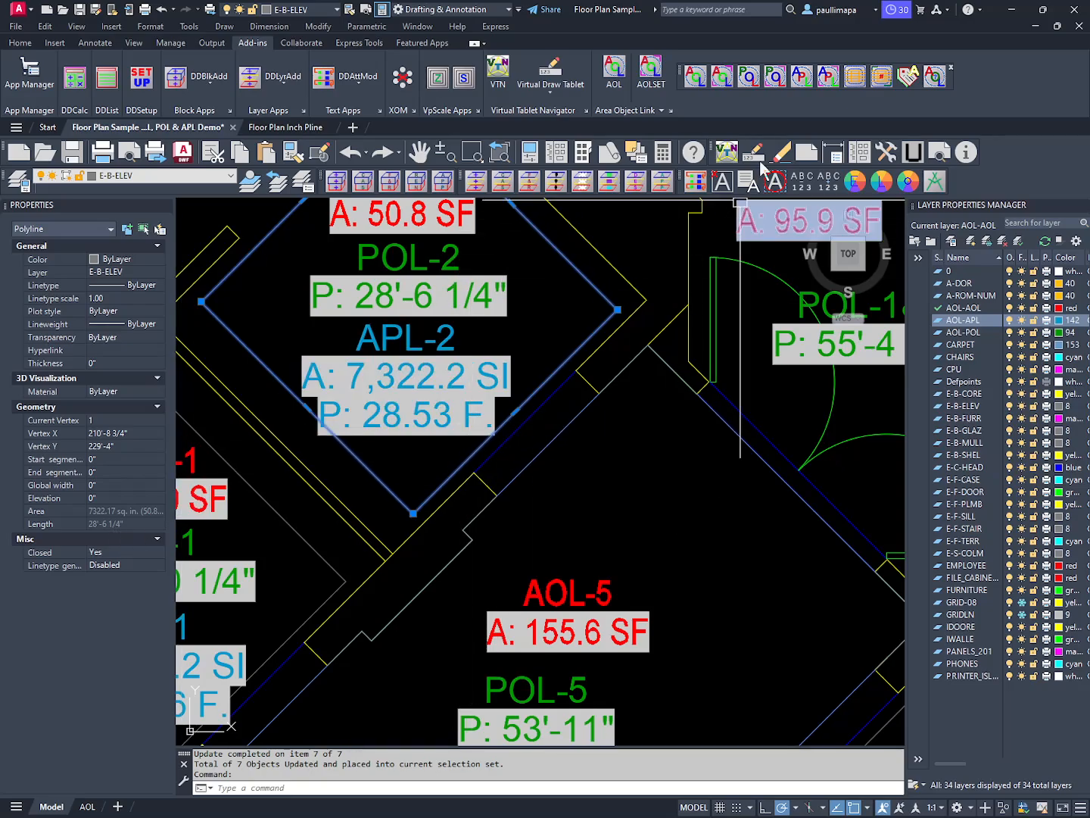
- Update all APL blocks with the area unit set to Square Feet and the perimeter in Ft-In format
{"action": "left_click", "coordinate": [826, 80]}
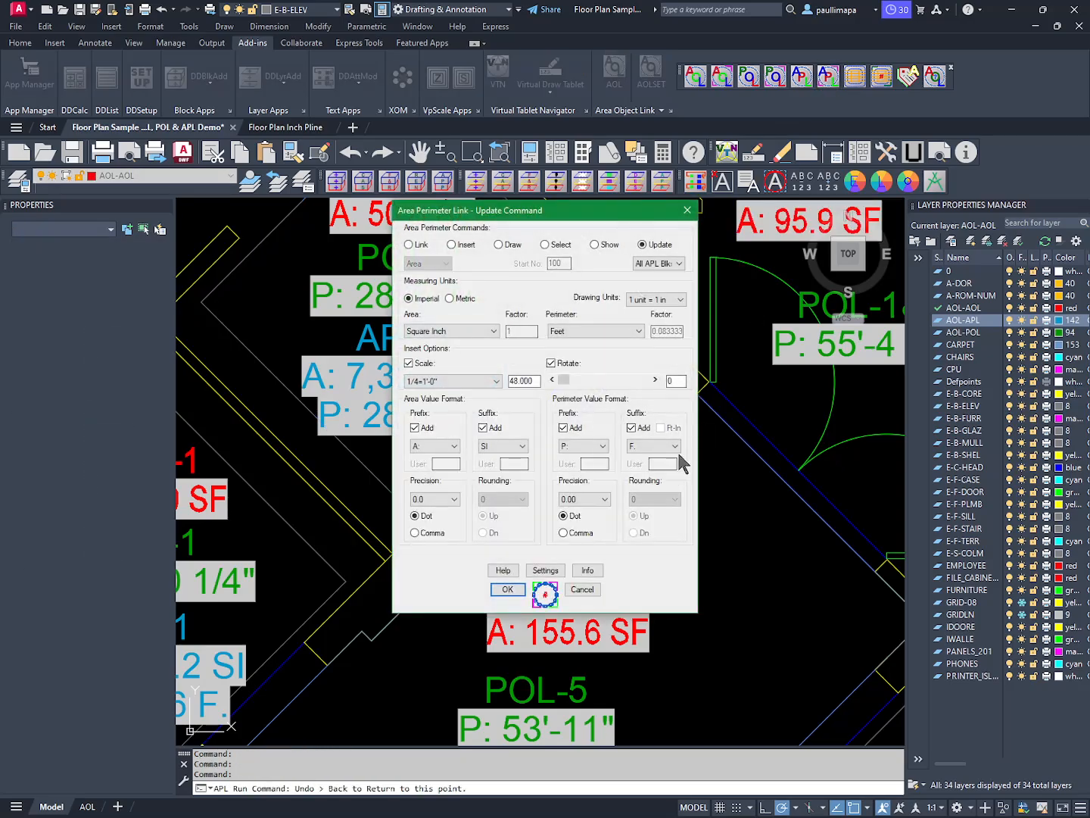
{"action": "left_click", "coordinate": [492, 331]}
{"action": "left_click", "coordinate": [460, 347]}
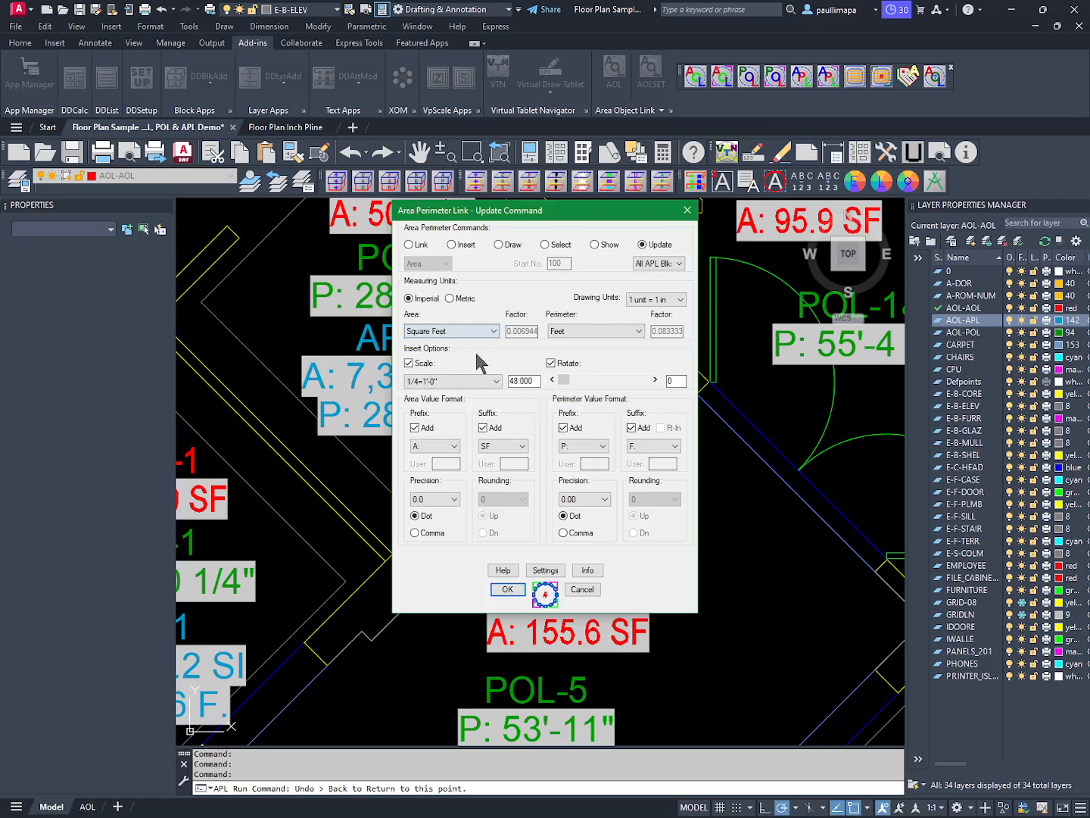
{"action": "left_click", "coordinate": [661, 427]}
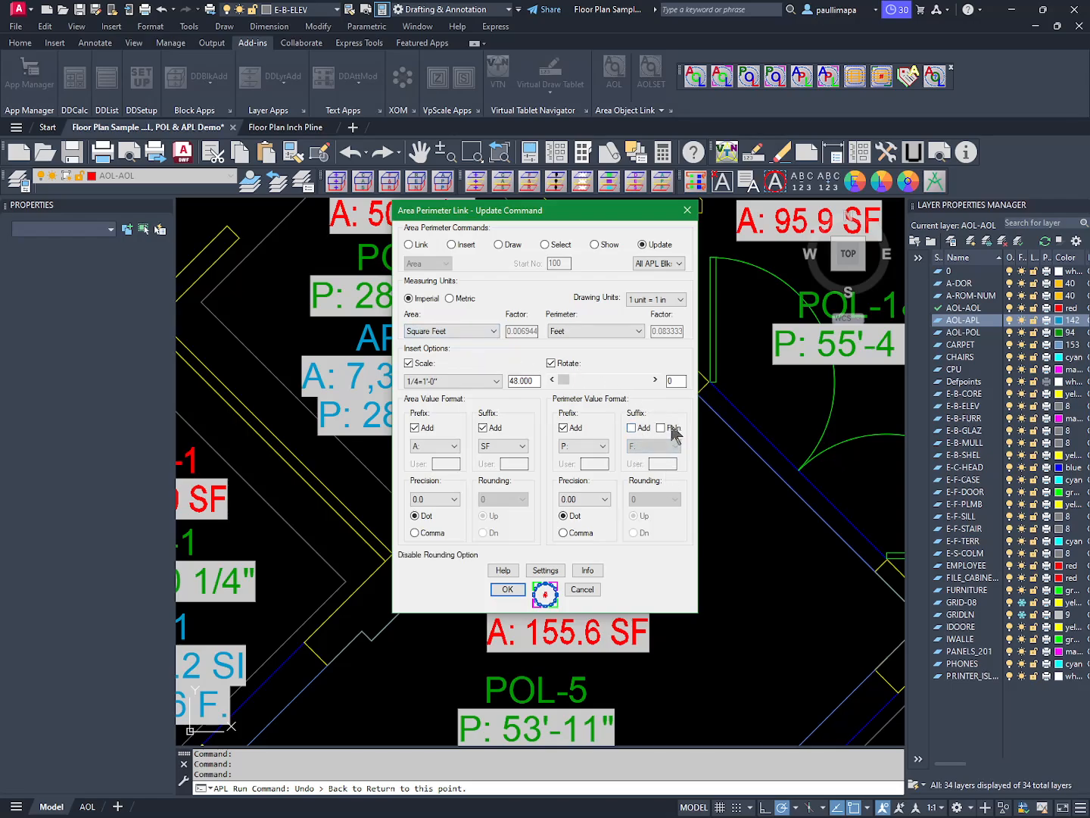
{"action": "left_click", "coordinate": [509, 590]}
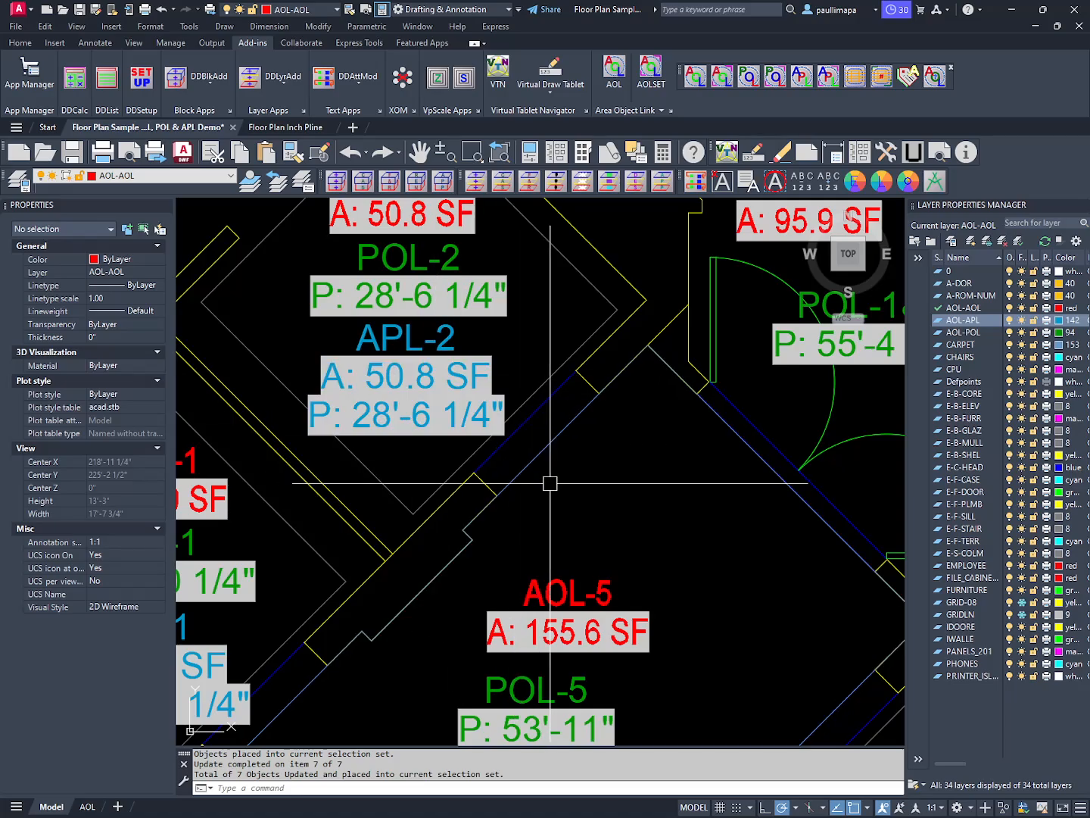
{"action": "scroll", "coordinate": [550, 483], "scroll_direction": "down", "scroll_amount": 3}
{"action": "scroll", "coordinate": [581, 464], "scroll_direction": "down", "scroll_amount": 1}
{"action": "middle_click_drag", "start_coordinate": [581, 464], "coordinate": [583, 392]}
{"action": "scroll", "coordinate": [583, 412], "scroll_direction": "up", "scroll_amount": 3}
{"action": "scroll", "coordinate": [583, 413], "scroll_direction": "down", "scroll_amount": 3}
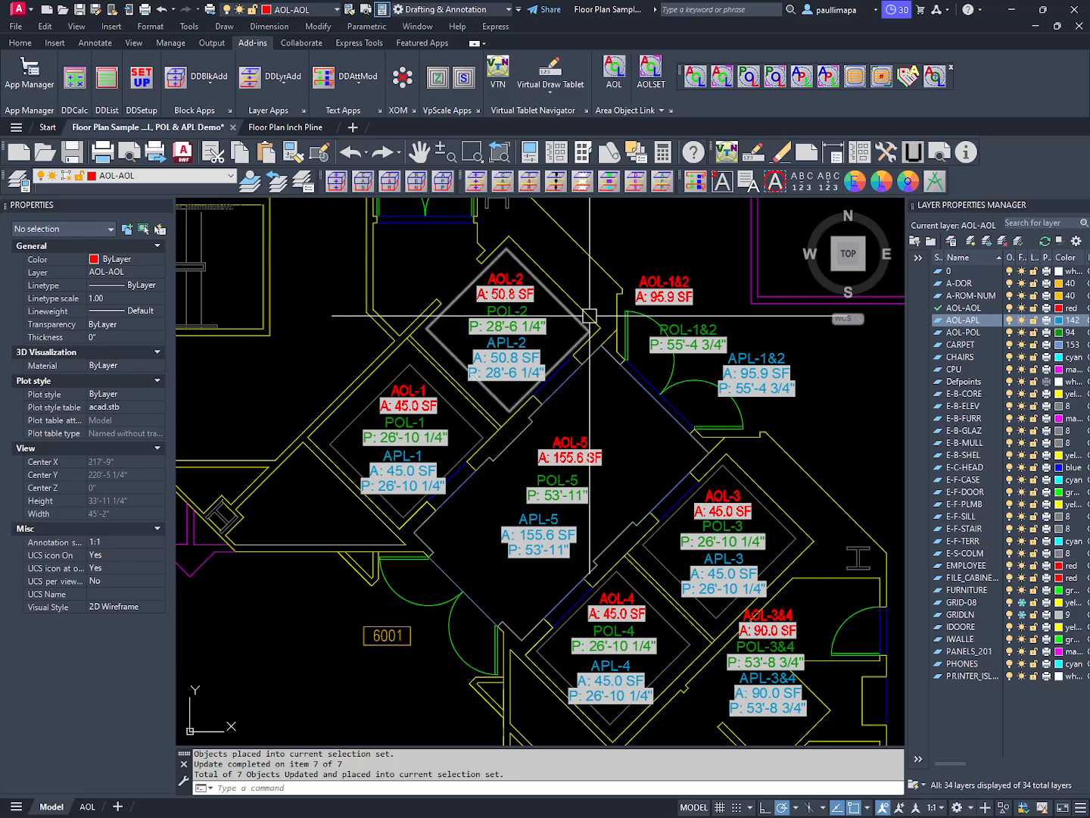
{"action": "mouse_move", "coordinate": [294, 139]}
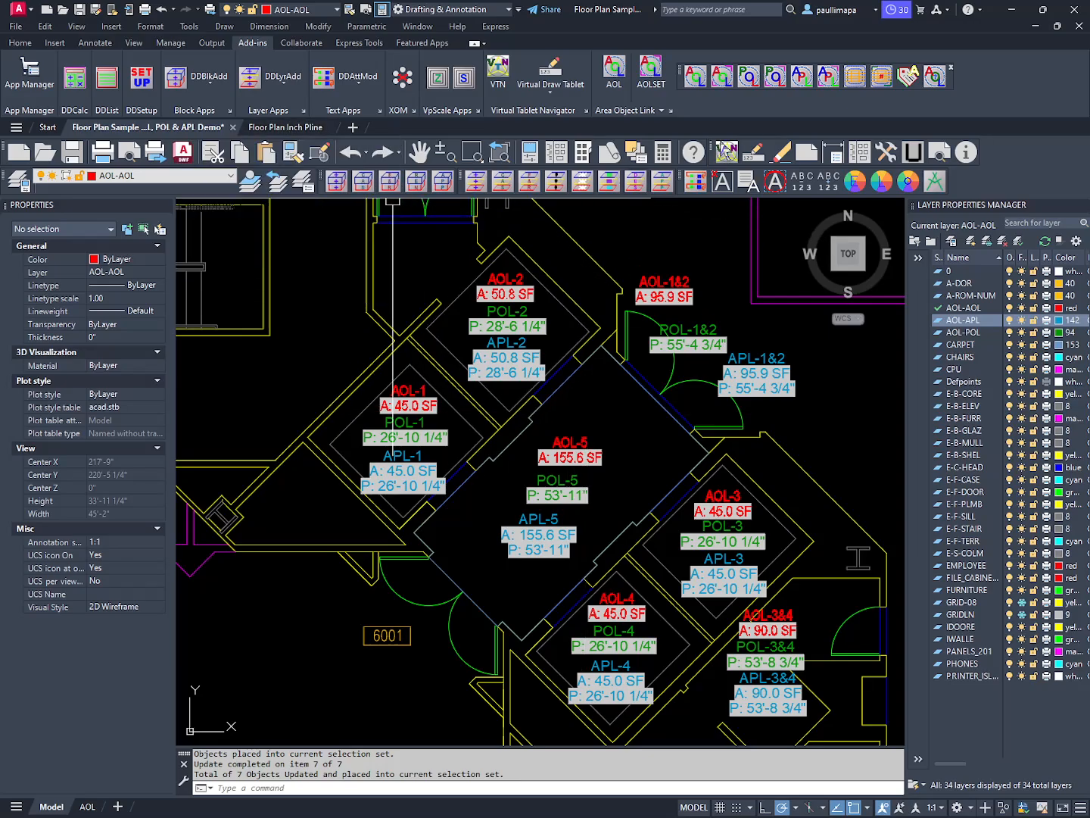
- Use the Area Perimeter Link Draw command to create a closed boundary with straight and arc segments southwest of tag 6001, placing its label inside
{"action": "left_click", "coordinate": [831, 79]}
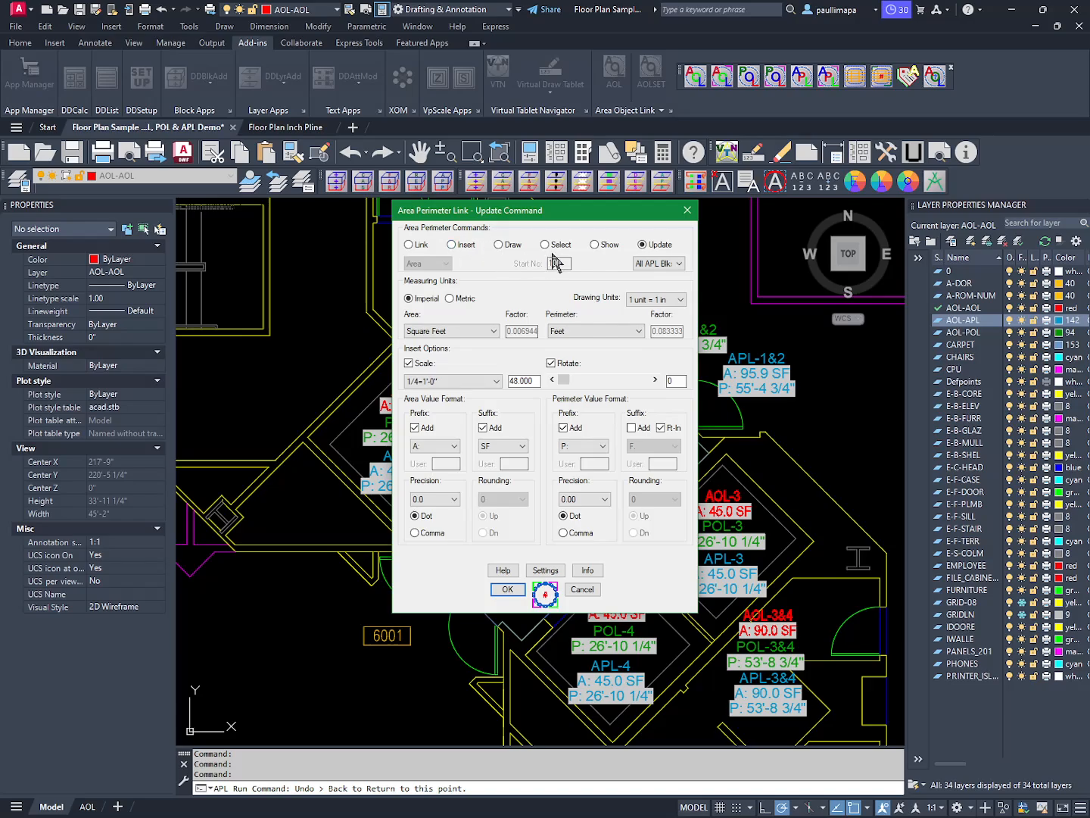
{"action": "left_click", "coordinate": [499, 244]}
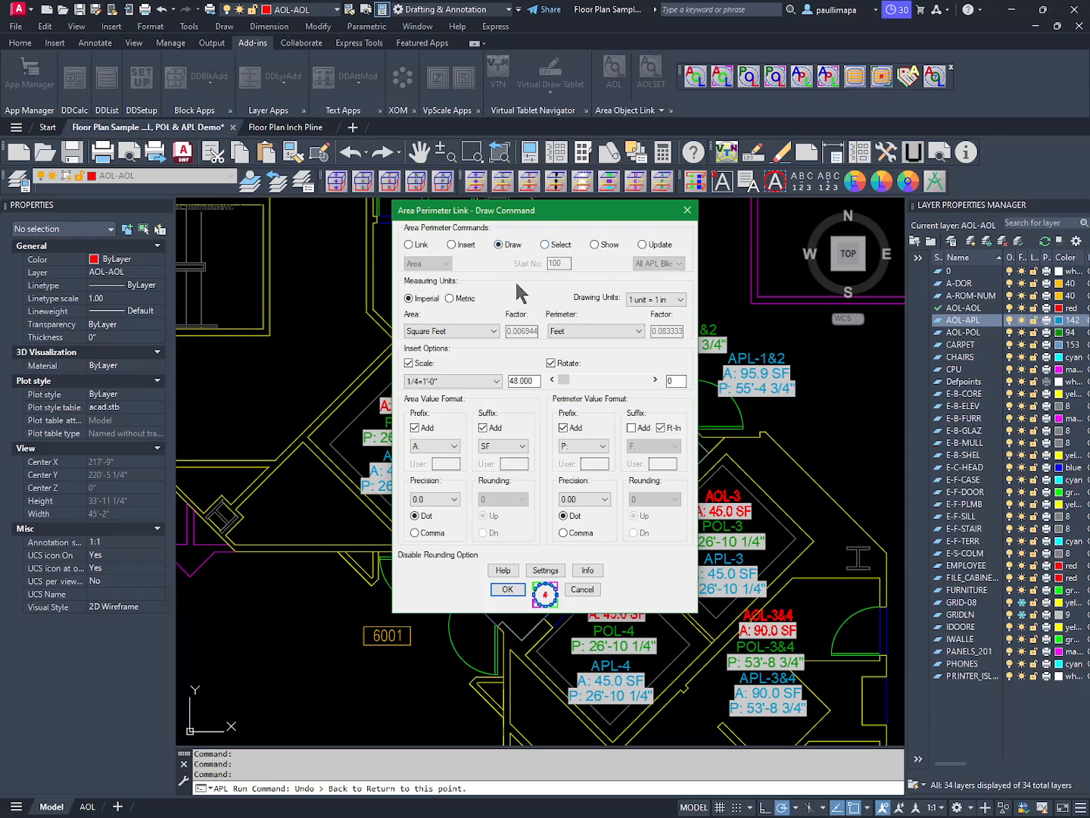
{"action": "left_click", "coordinate": [508, 589]}
{"action": "scroll", "coordinate": [506, 501], "scroll_direction": "down", "scroll_amount": 3}
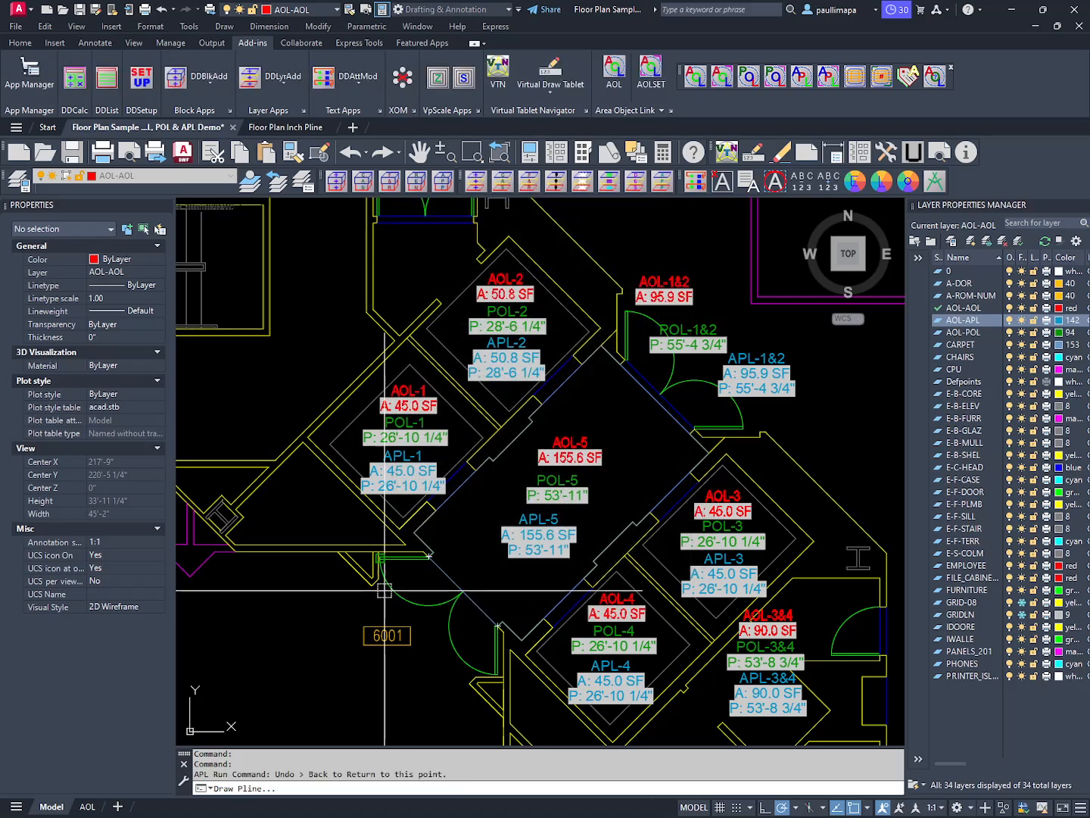
{"action": "left_click", "coordinate": [401, 494]}
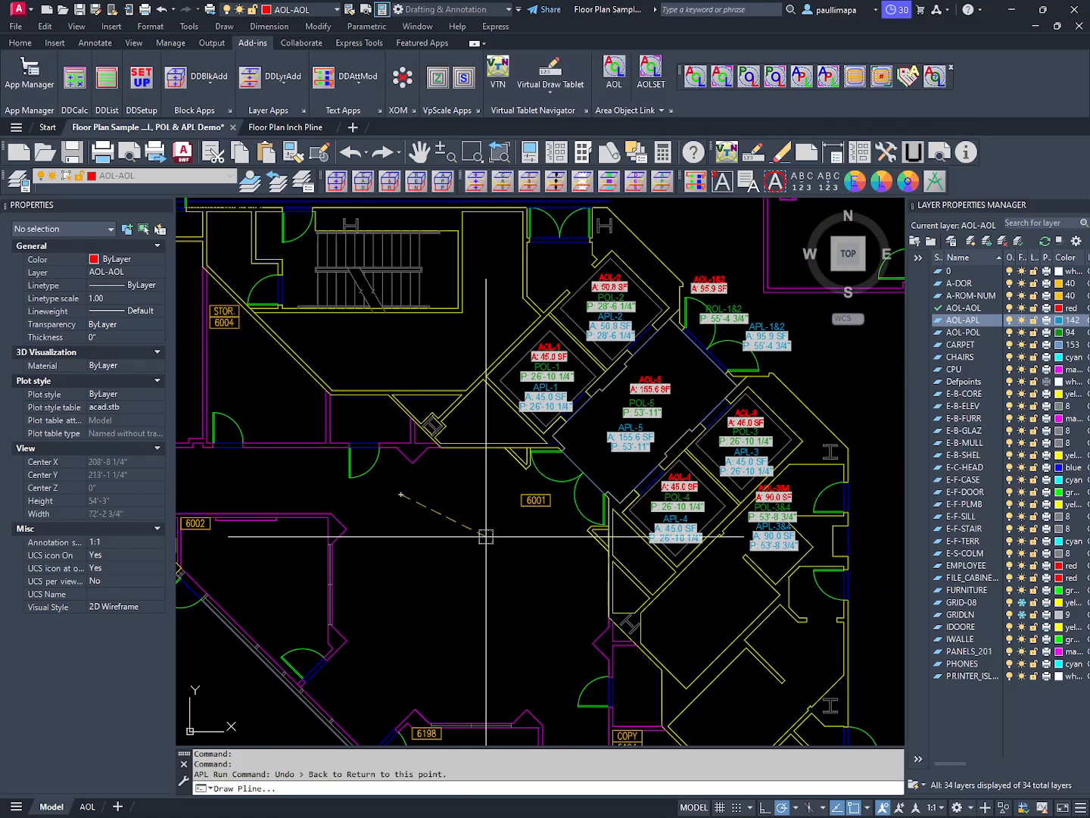
{"action": "left_click", "coordinate": [535, 566]}
{"action": "left_click", "coordinate": [498, 670]}
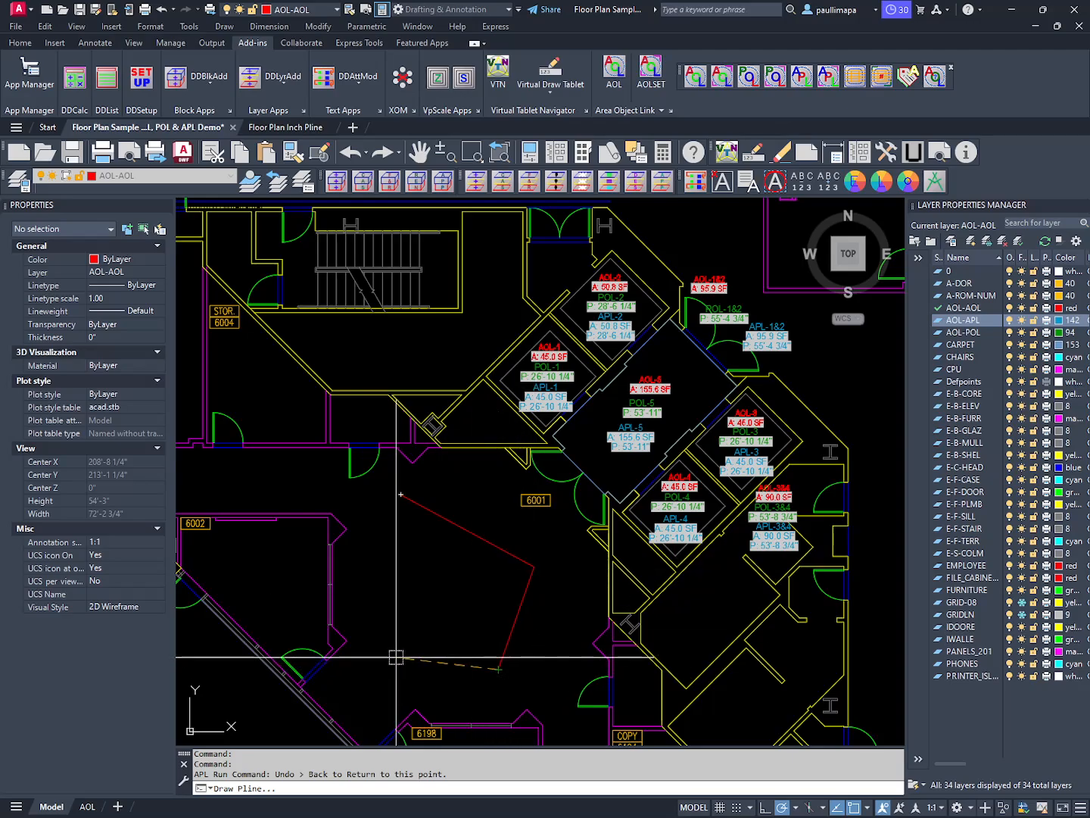
{"action": "left_click", "coordinate": [385, 657]}
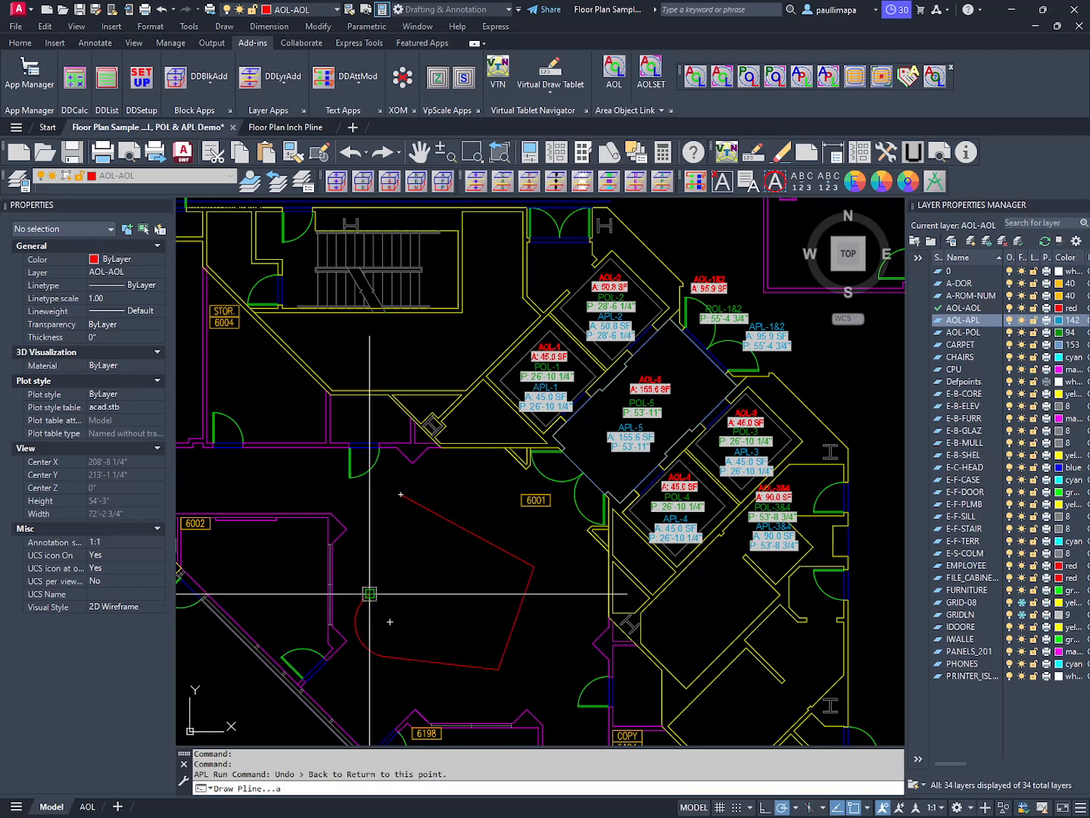
{"action": "type", "text": "a"}
{"action": "key", "text": "Return"}
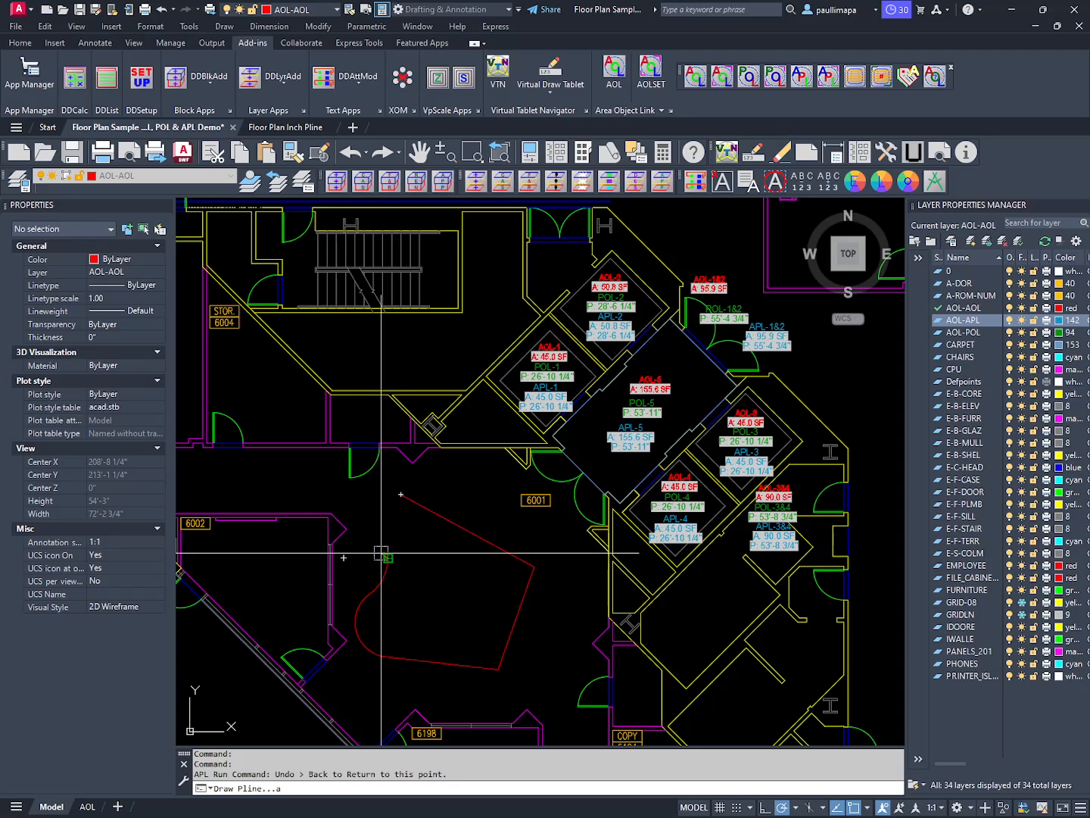
{"action": "key", "text": "Return"}
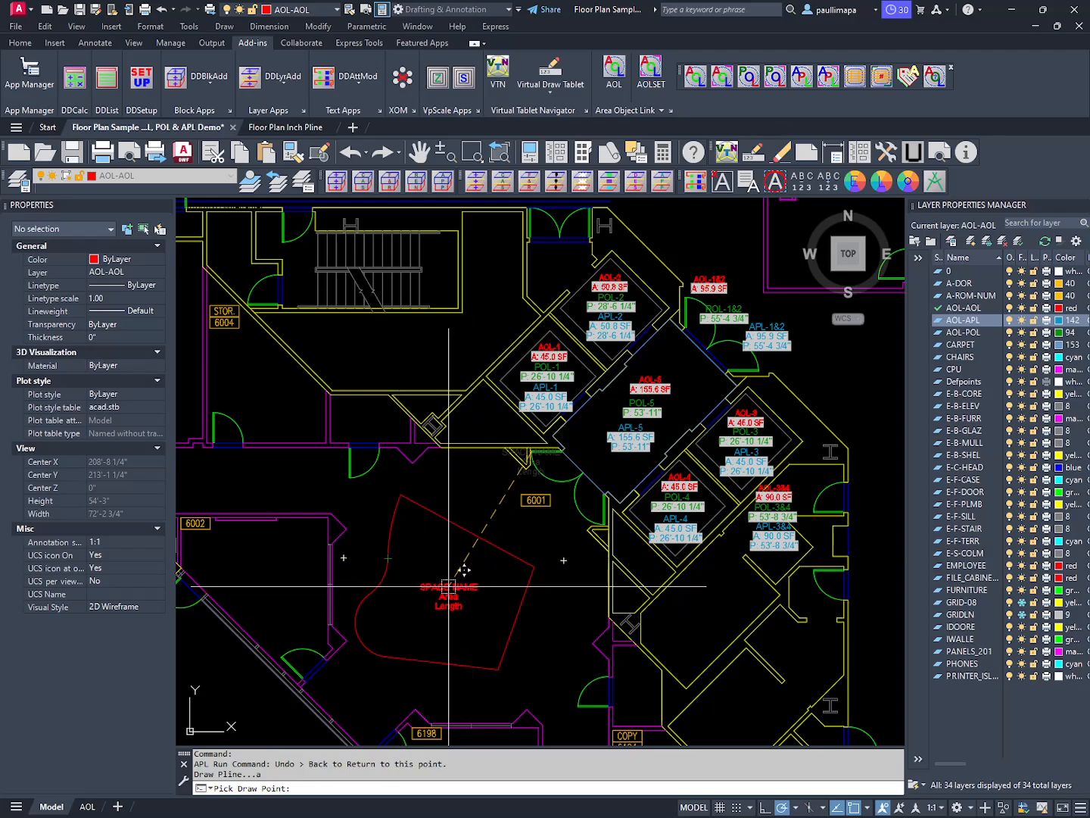
{"action": "left_click", "coordinate": [449, 584]}
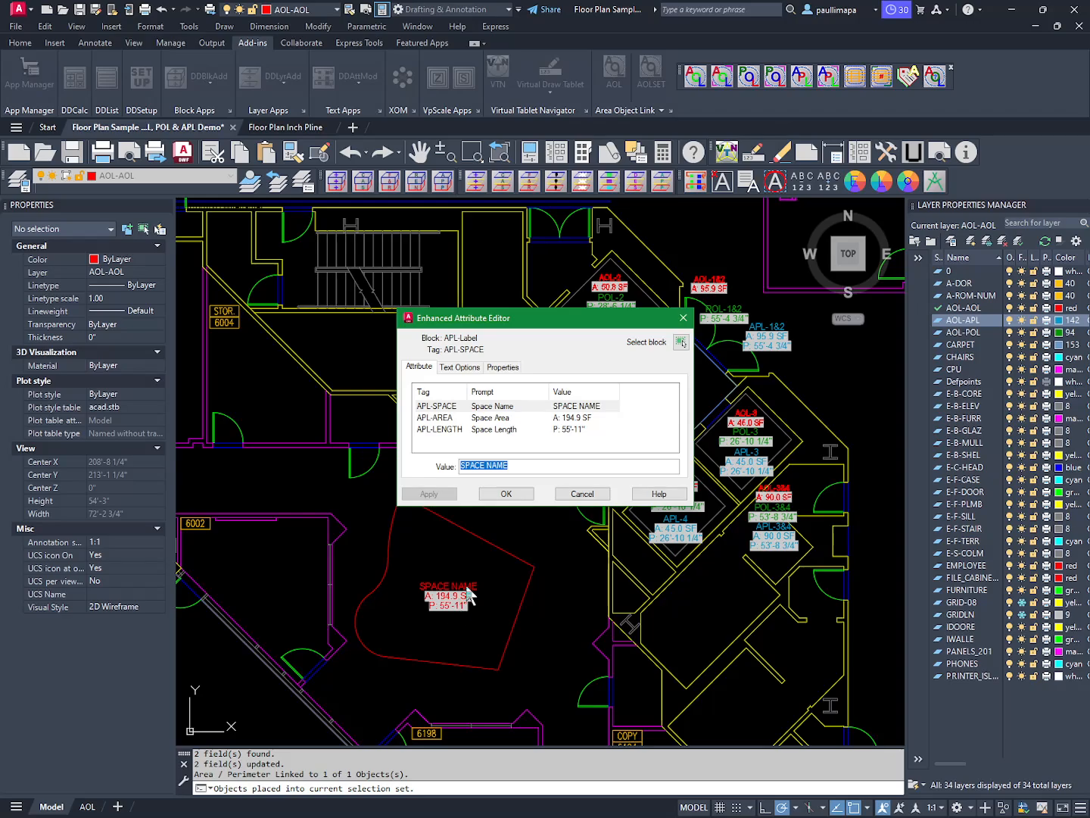
{"action": "left_click", "coordinate": [499, 495]}
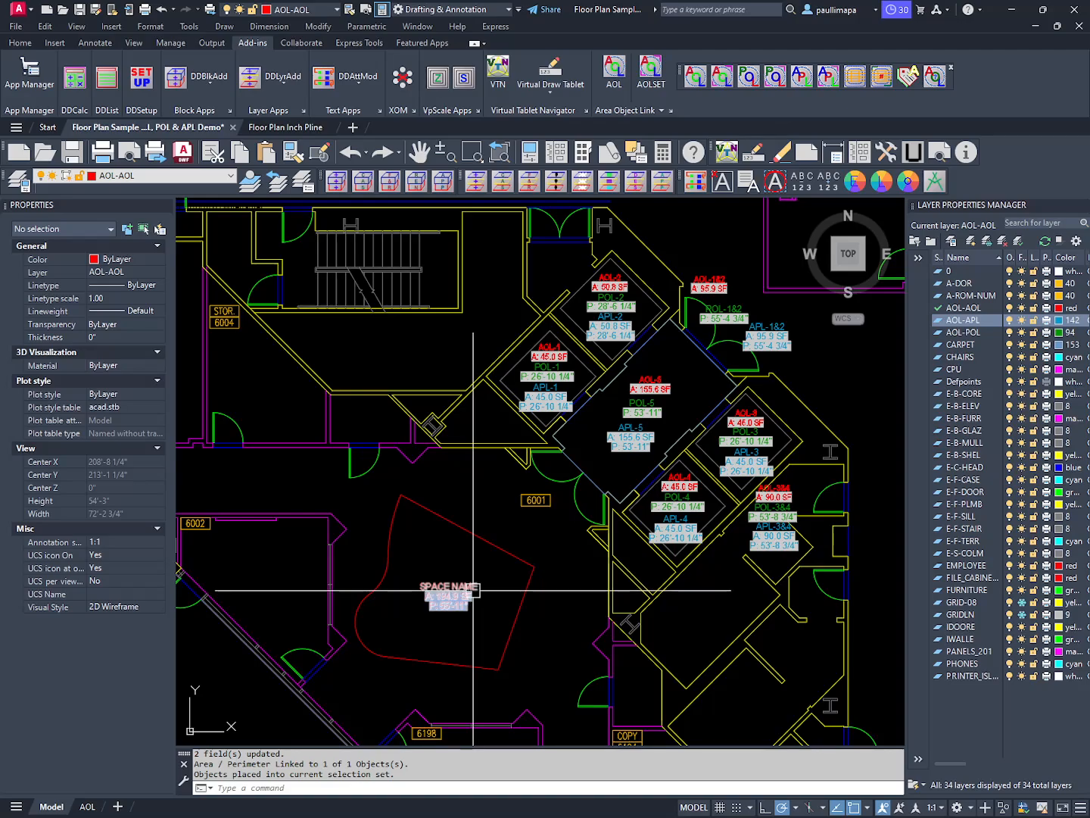
- In the Floor Plan Inch Pline drawing, set up the Area Perimeter Link Select command with start number 1000 and scale 3/32=1'-0"
{"action": "scroll", "coordinate": [470, 590], "scroll_direction": "up", "scroll_amount": 2}
{"action": "scroll", "coordinate": [475, 589], "scroll_direction": "down", "scroll_amount": 2}
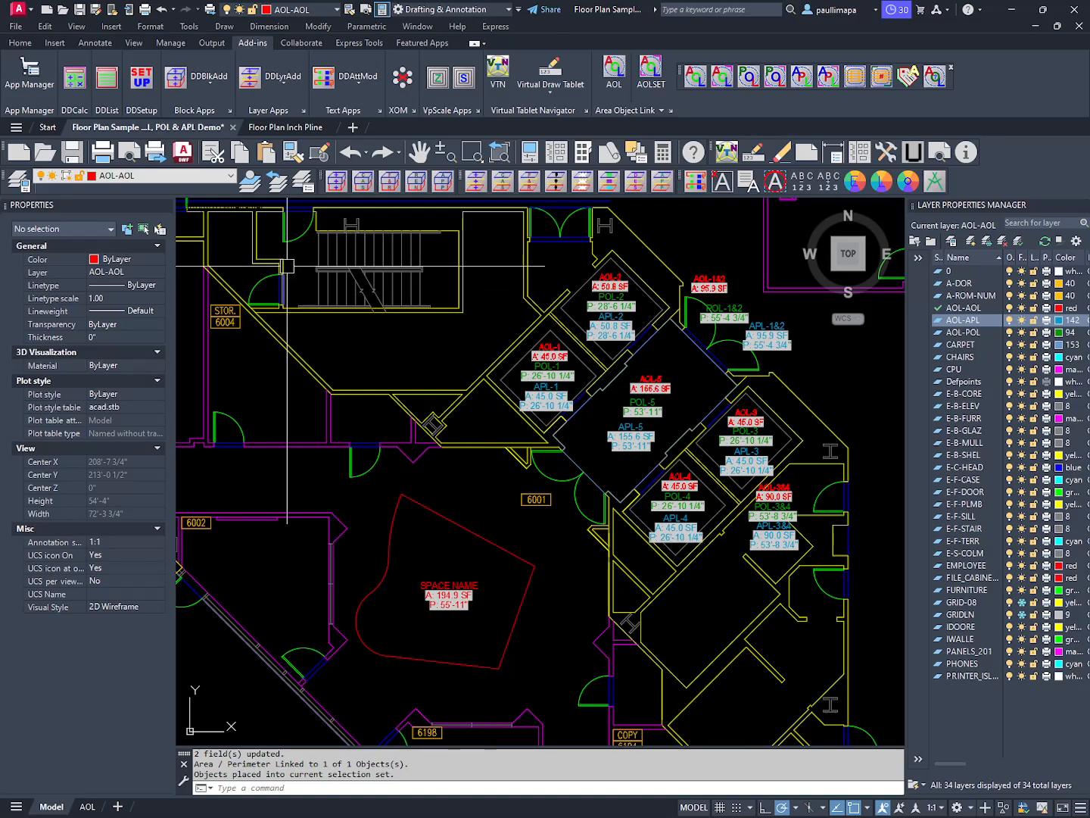
{"action": "left_click", "coordinate": [293, 126]}
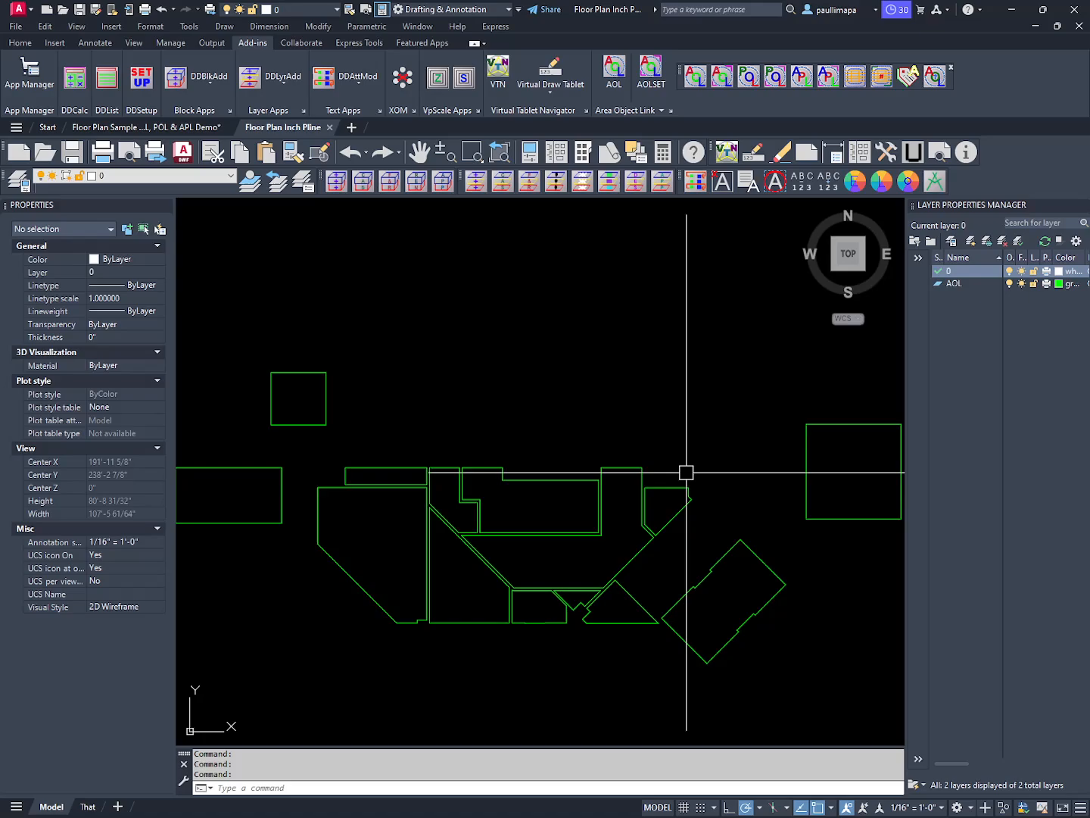
{"action": "left_click", "coordinate": [827, 82]}
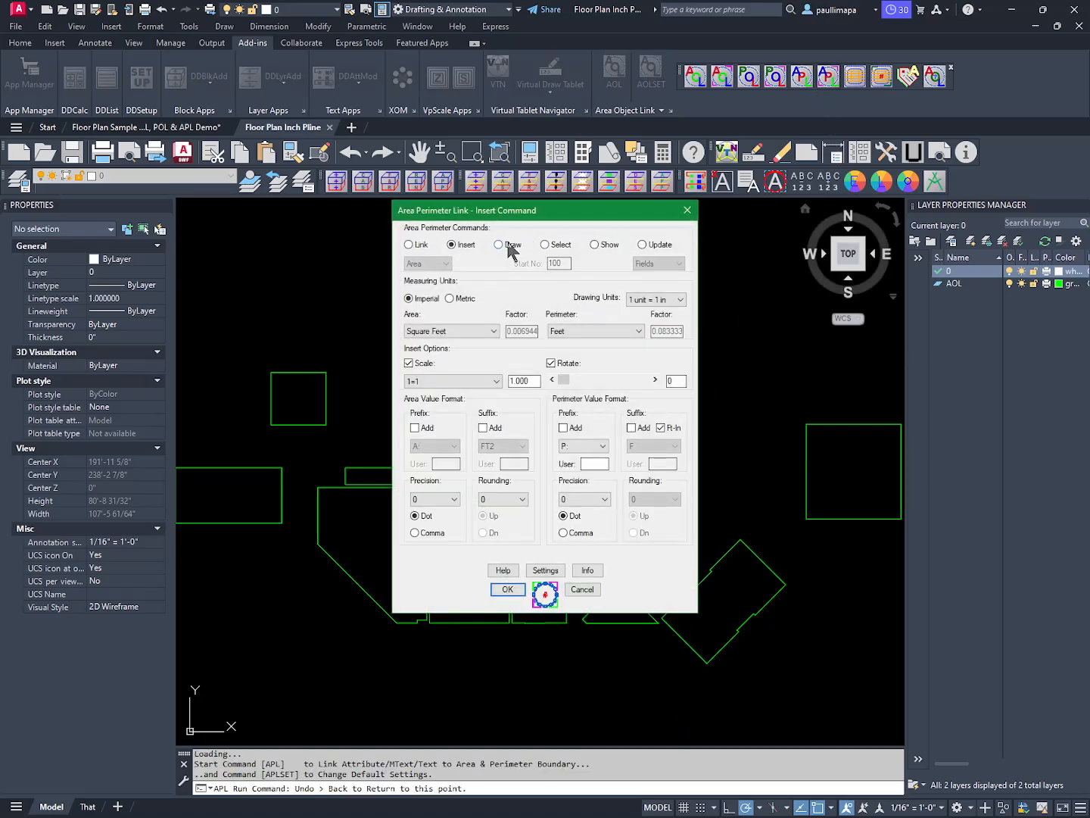
{"action": "left_click", "coordinate": [546, 245]}
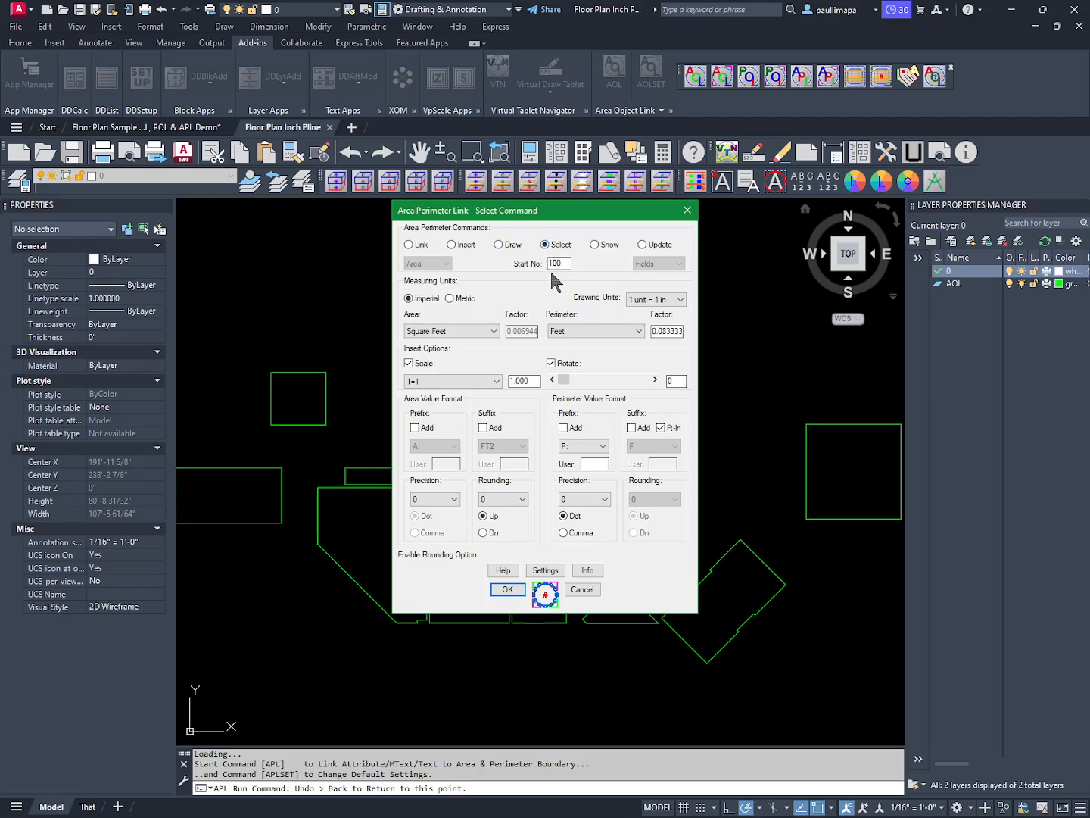
{"action": "left_click_drag", "start_coordinate": [511, 212], "coordinate": [712, 215]}
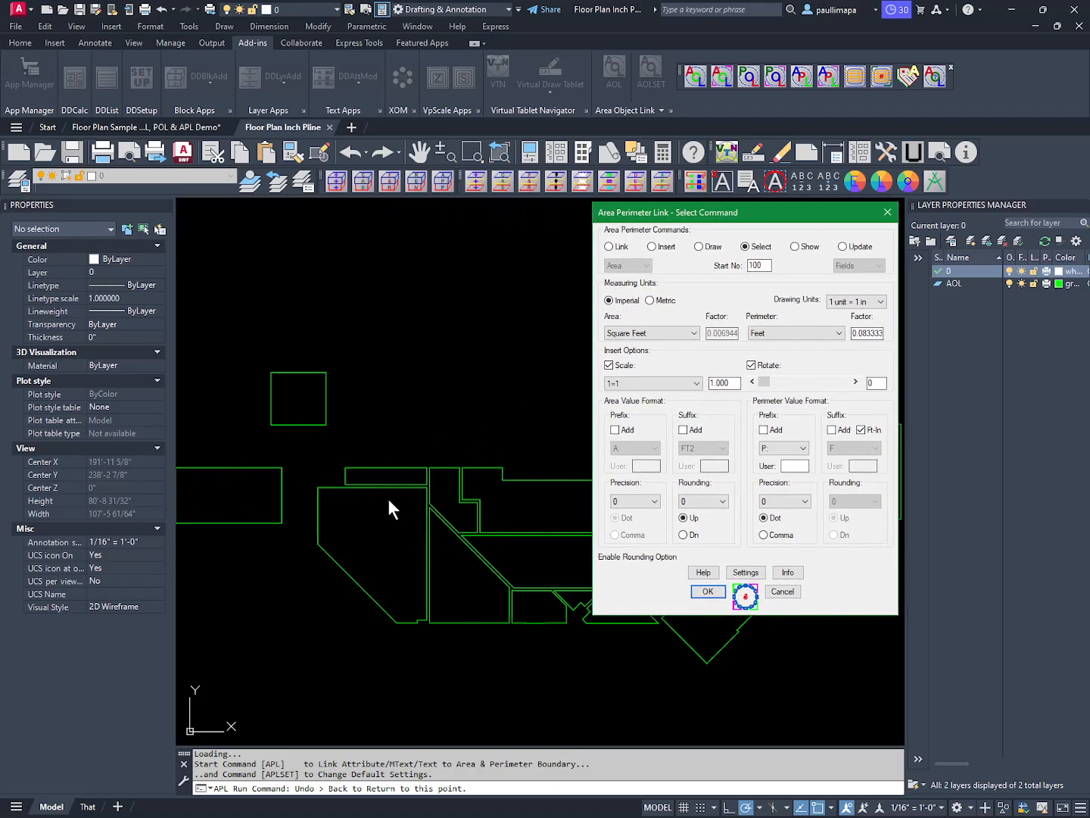
{"action": "left_click_drag", "start_coordinate": [768, 216], "coordinate": [523, 235]}
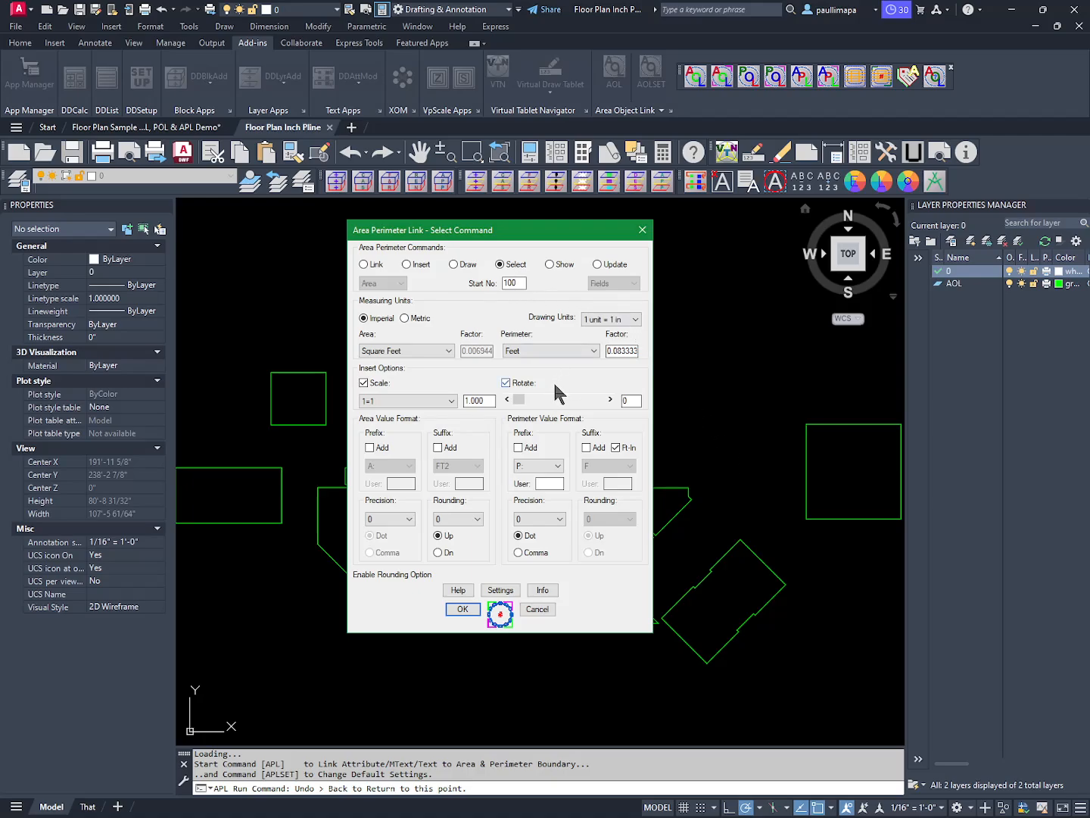
{"action": "type", "text": "0"}
{"action": "left_click", "coordinate": [452, 401]}
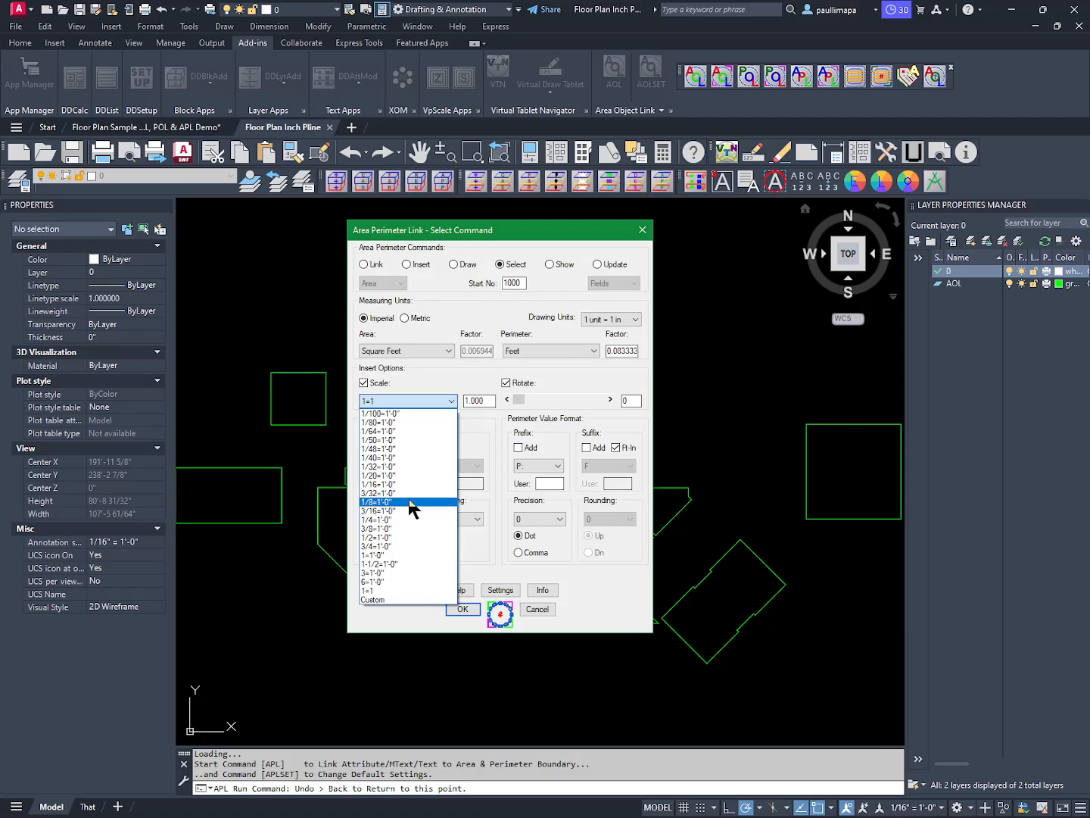
{"action": "left_click", "coordinate": [409, 495]}
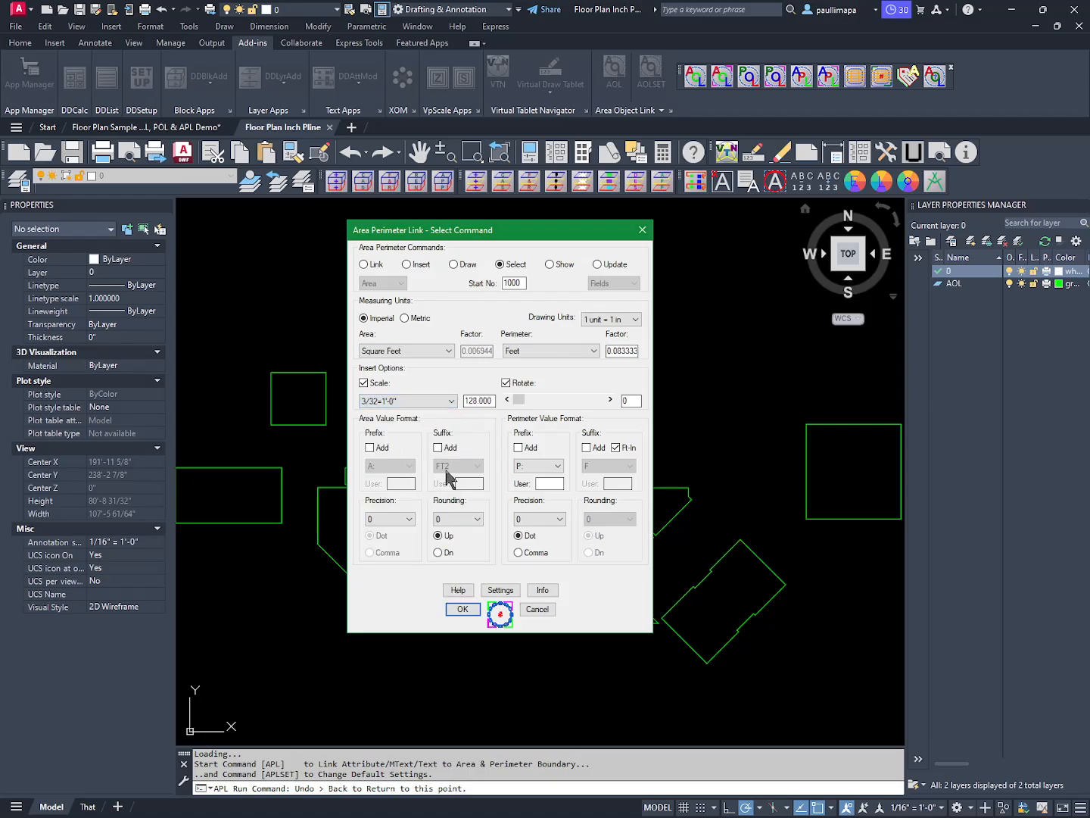
- Format the area values with the custom prefix 1:, the suffix SQF and rounding to 10
{"action": "left_click", "coordinate": [370, 448]}
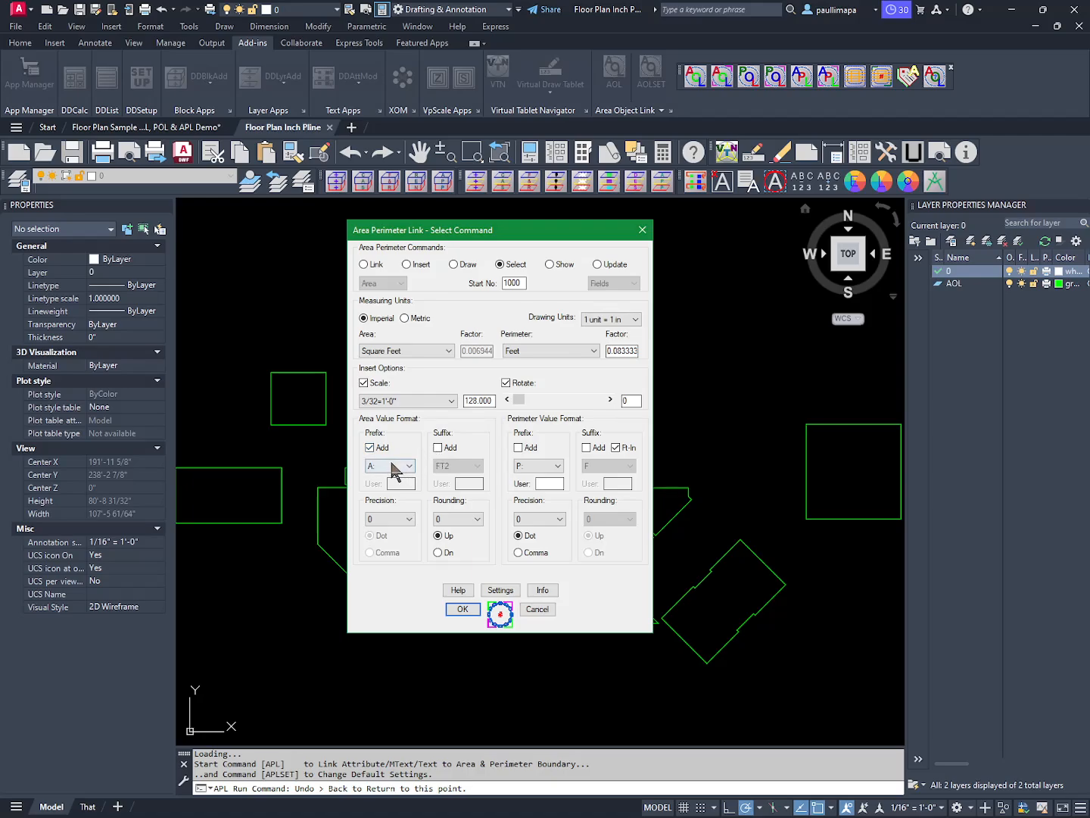
{"action": "left_click", "coordinate": [438, 446]}
{"action": "left_click", "coordinate": [460, 467]}
{"action": "left_click", "coordinate": [460, 496]}
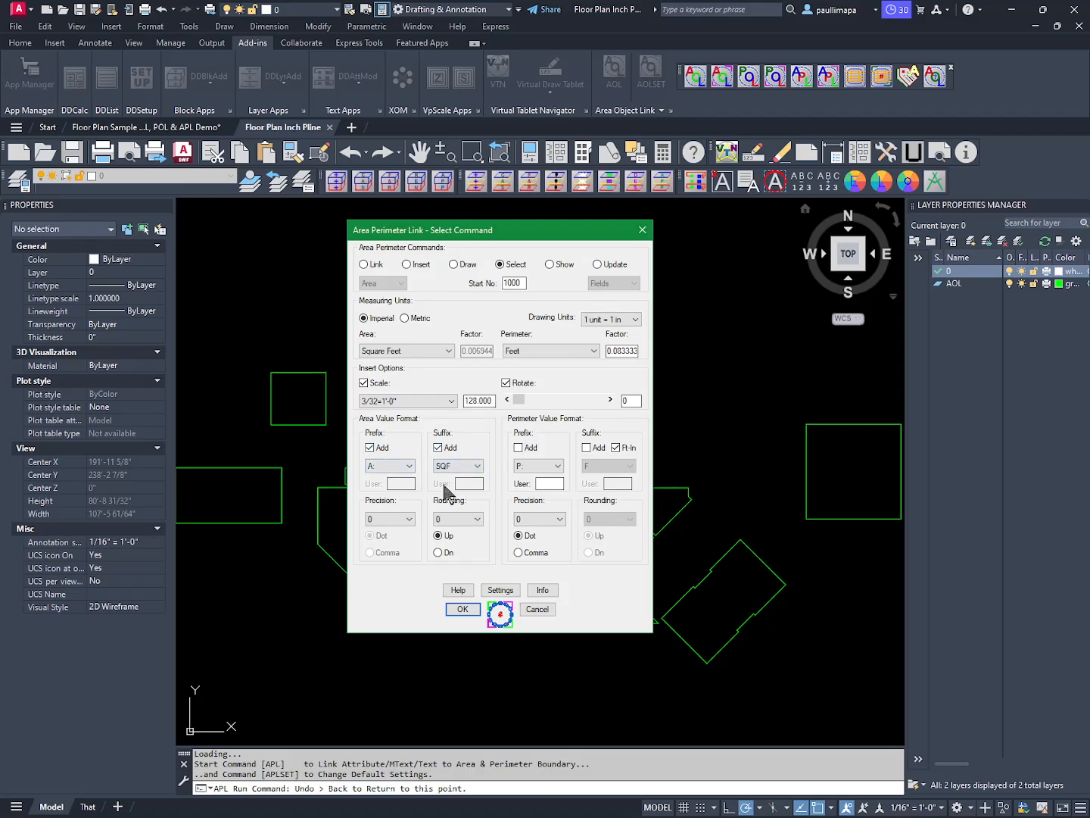
{"action": "left_click", "coordinate": [401, 466]}
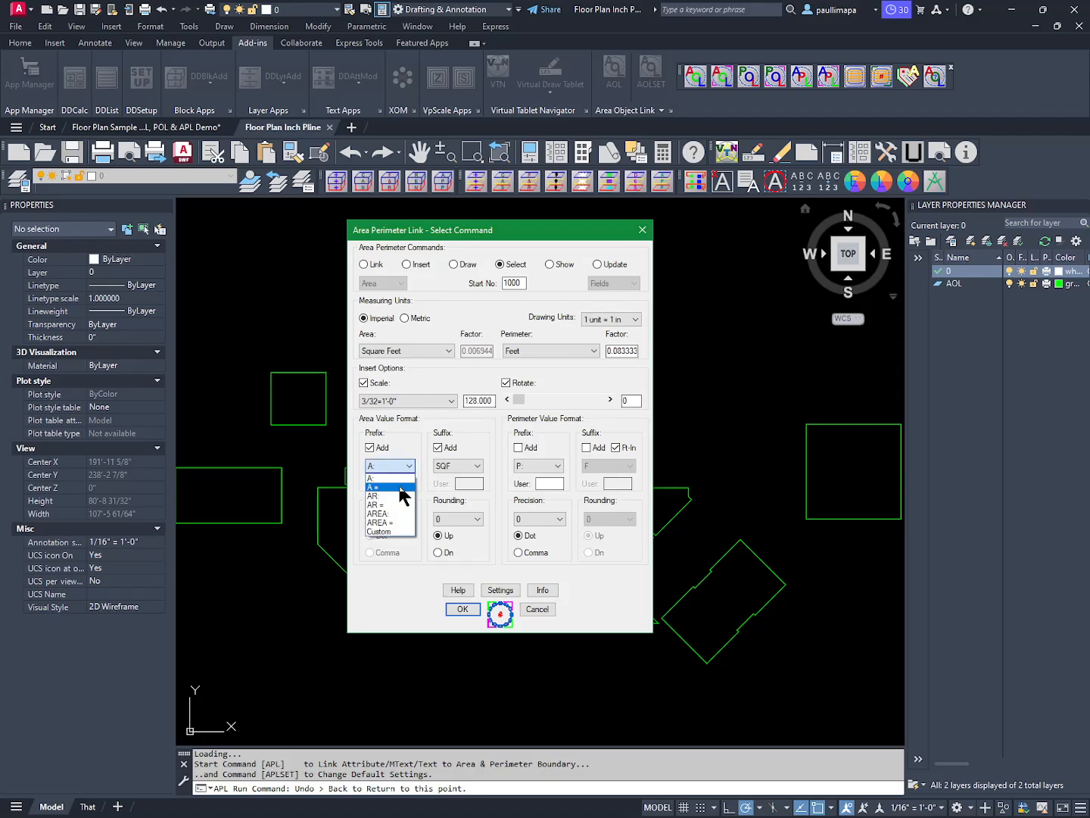
{"action": "left_click", "coordinate": [386, 532]}
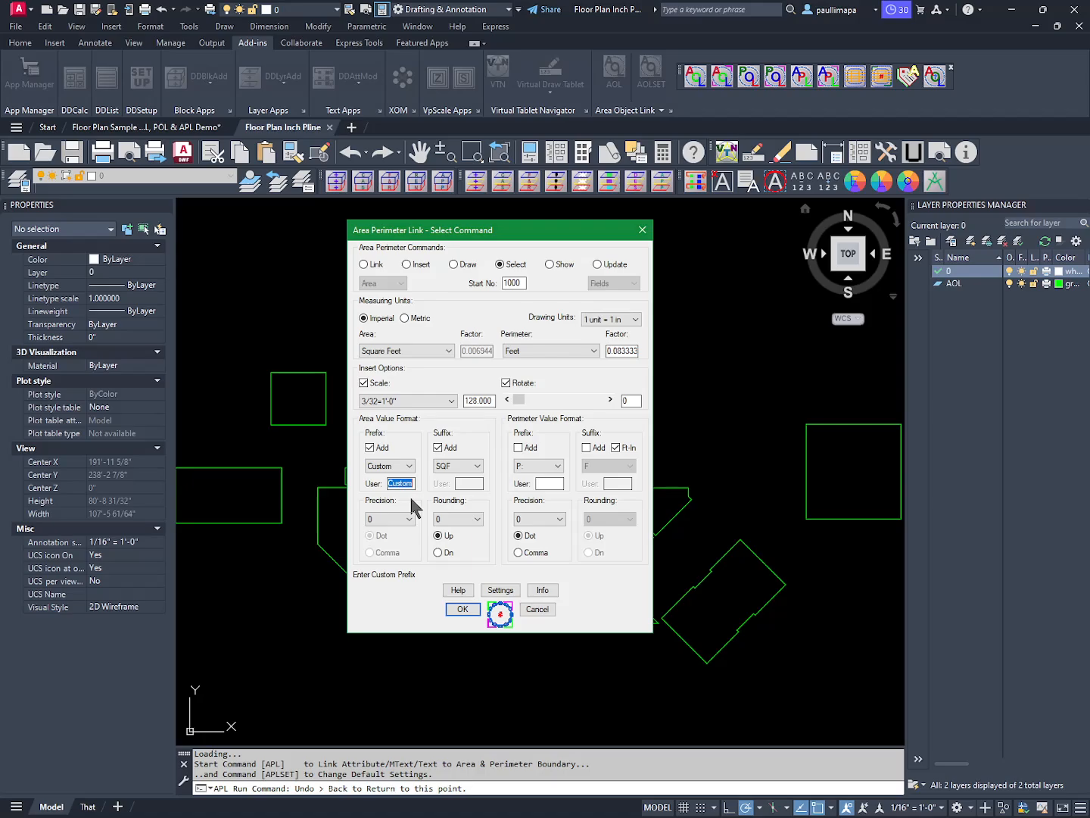
{"action": "type", "text": "1:"}
{"action": "left_click", "coordinate": [407, 520]}
{"action": "left_click", "coordinate": [466, 524]}
{"action": "left_click", "coordinate": [467, 523]}
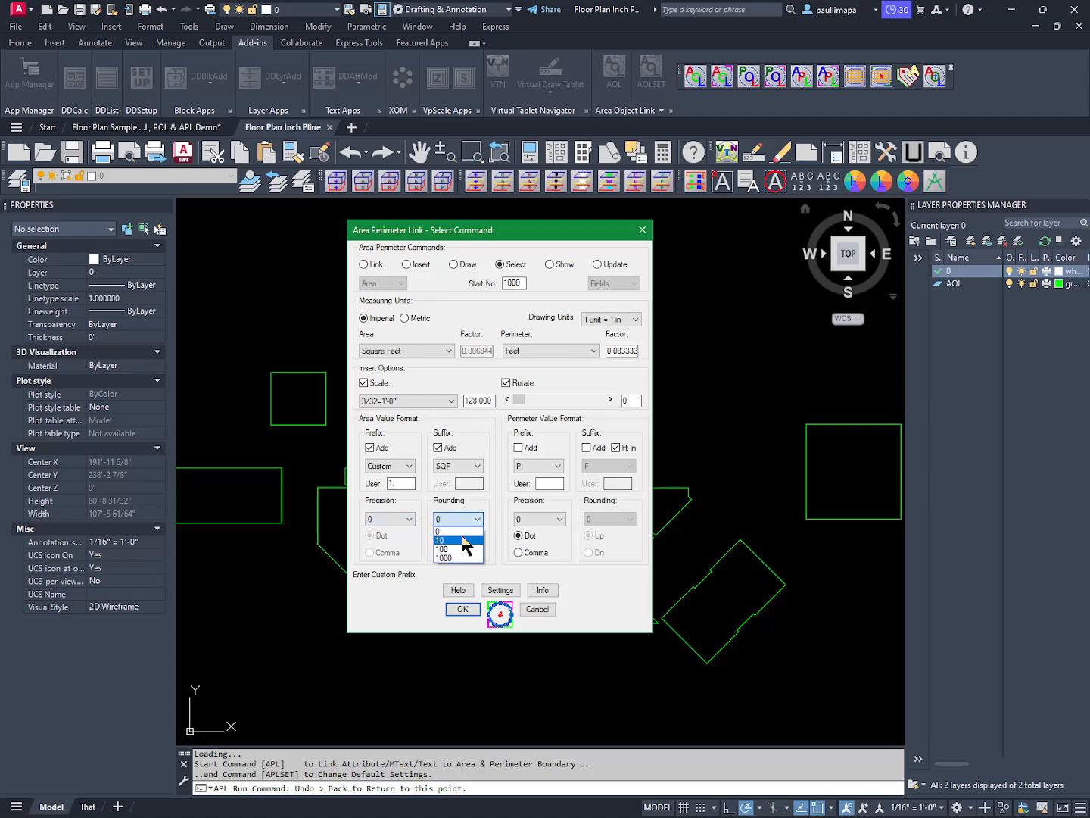
{"action": "left_click", "coordinate": [460, 540]}
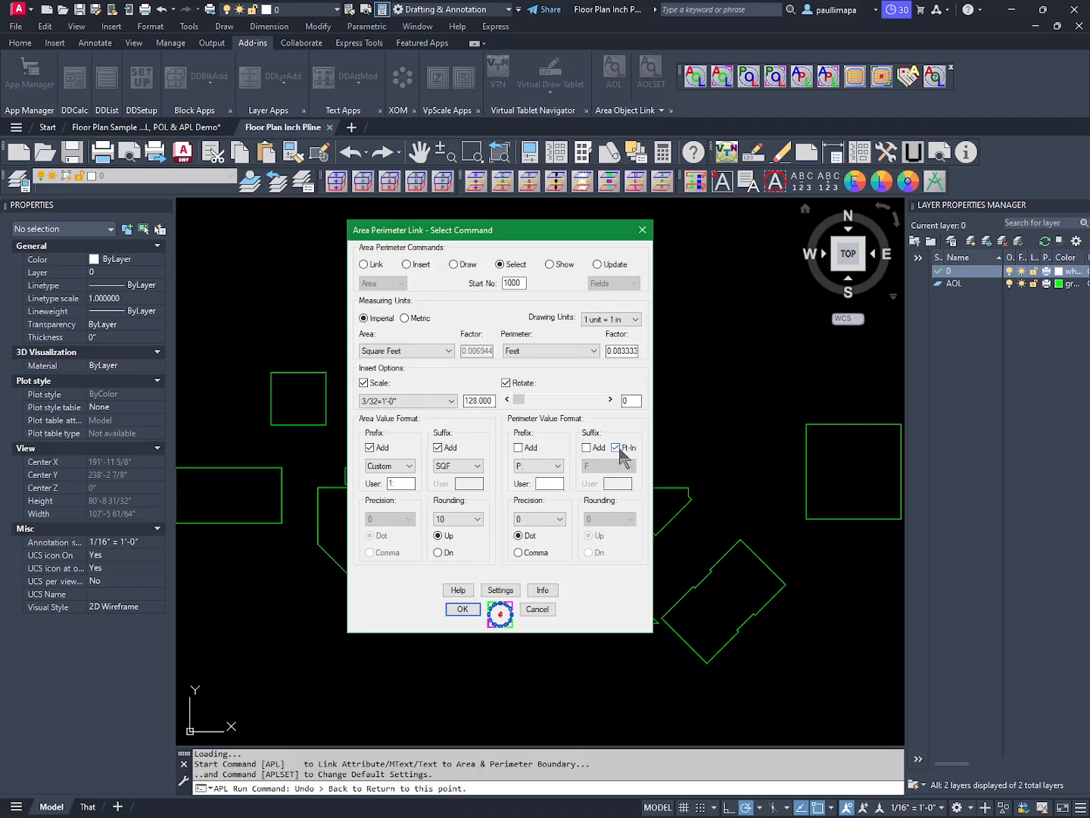
- Choose P = as the perimeter prefix style, leaving the prefix off, and pick the perimeter precision
{"action": "left_click", "coordinate": [538, 466]}
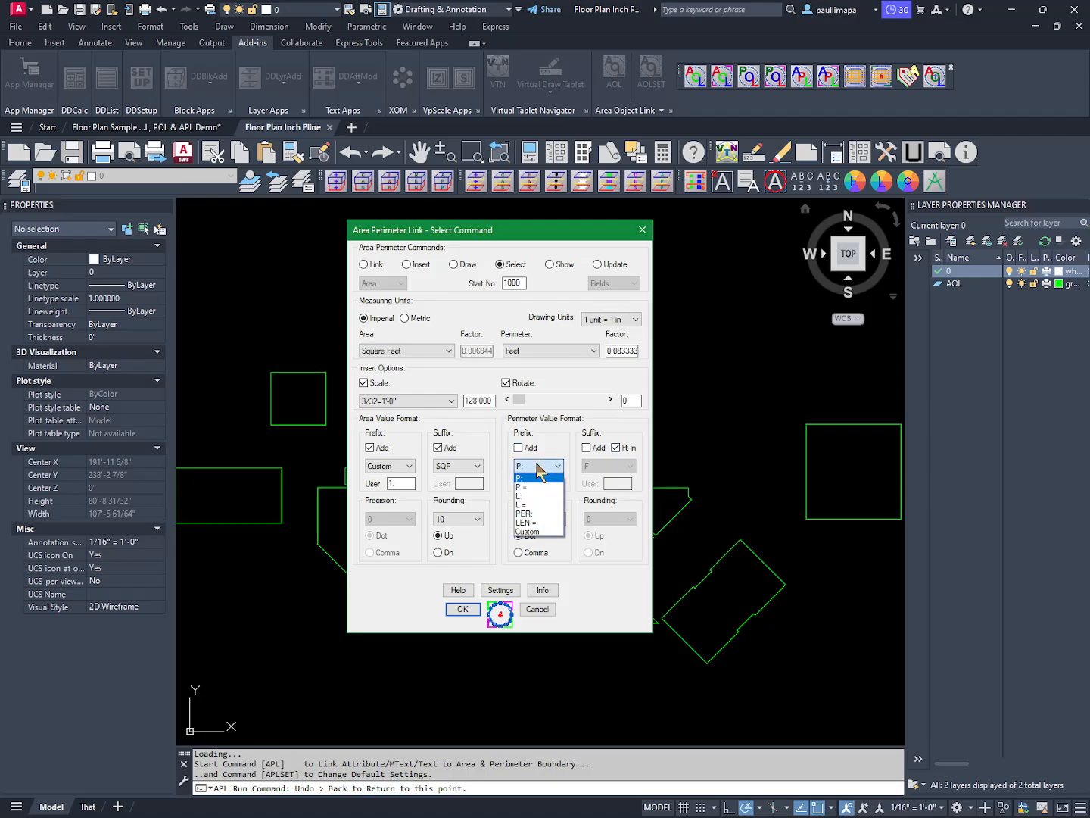
{"action": "left_click", "coordinate": [538, 488]}
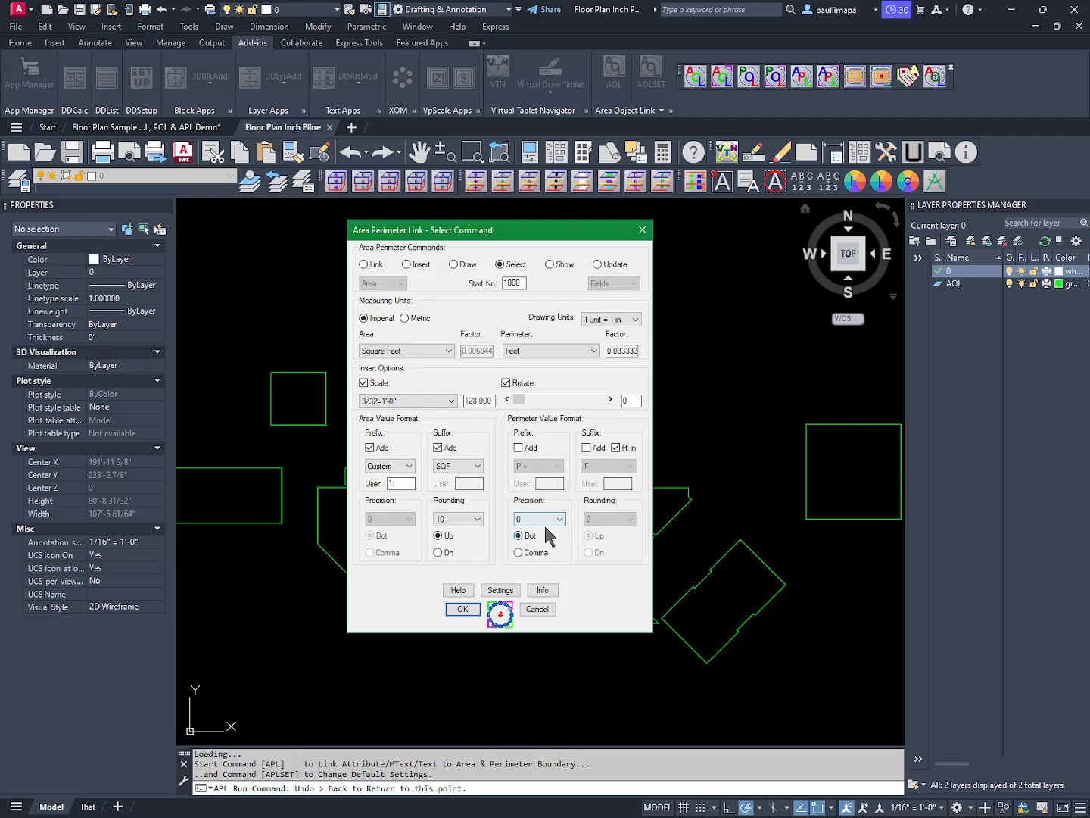
{"action": "left_click", "coordinate": [549, 519]}
{"action": "left_click", "coordinate": [549, 549]}
- Run the Select command on all boundaries in the drawing to insert their linked, numbered labels
{"action": "left_click", "coordinate": [464, 610]}
{"action": "type", "text": "all"}
{"action": "key", "text": "Return"}
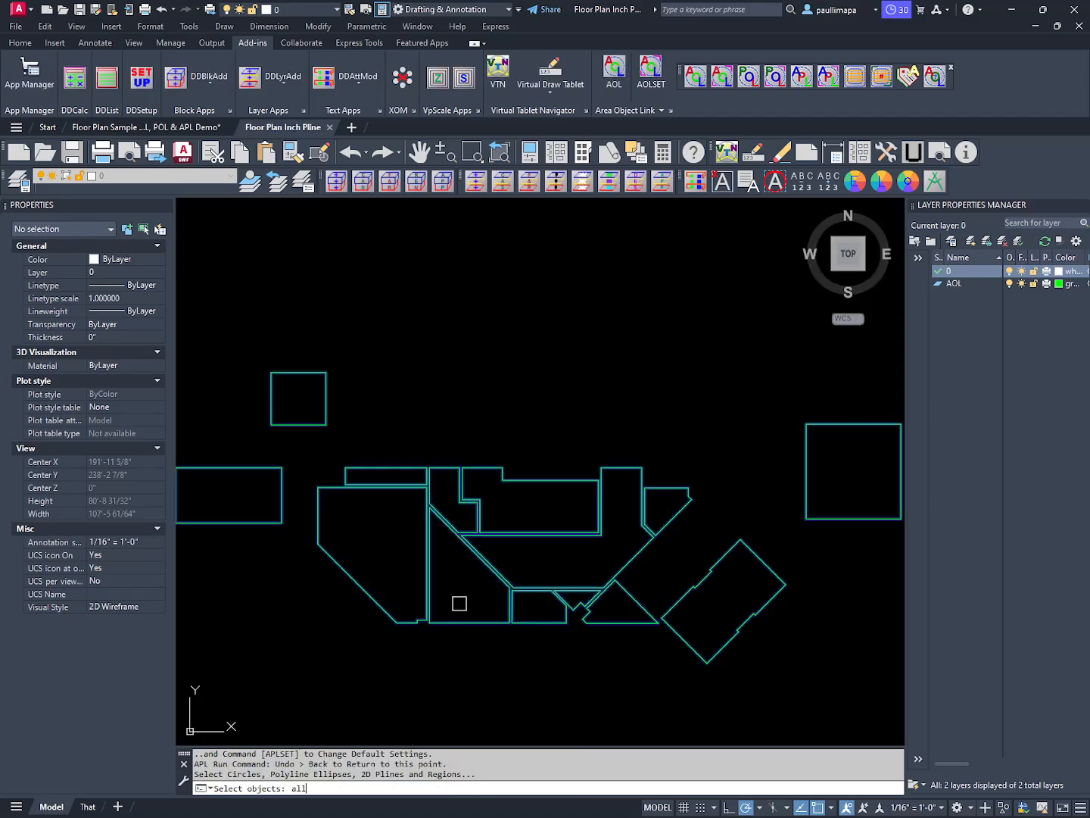
{"action": "key", "text": "Return"}
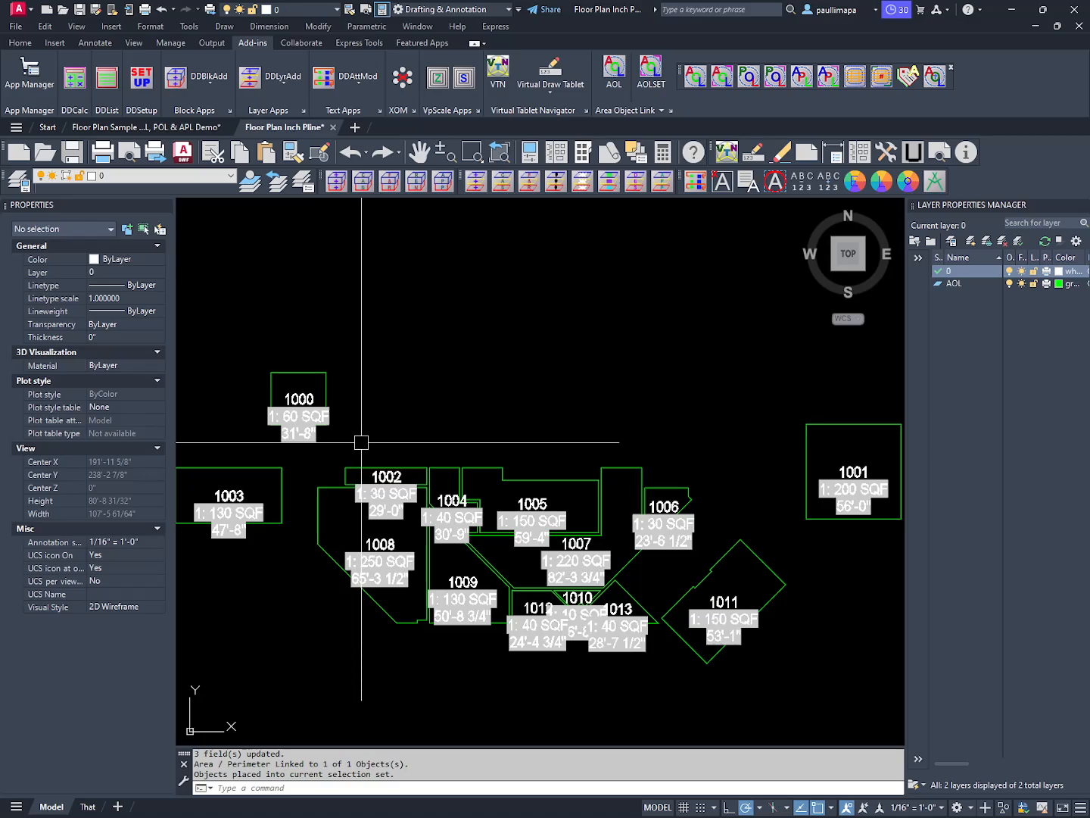
- Inspect the properties of label block 1000, and look over the other Area Object Link commands
{"action": "left_click", "coordinate": [298, 391]}
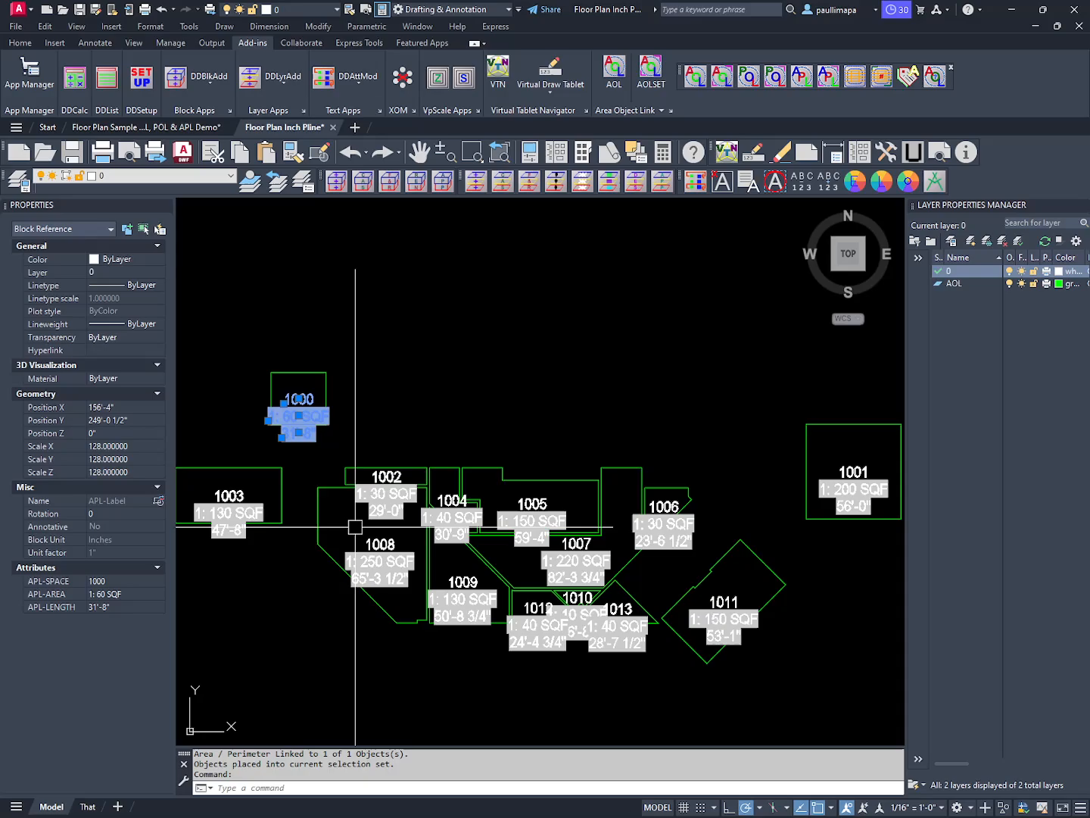
{"action": "key", "text": "Escape"}
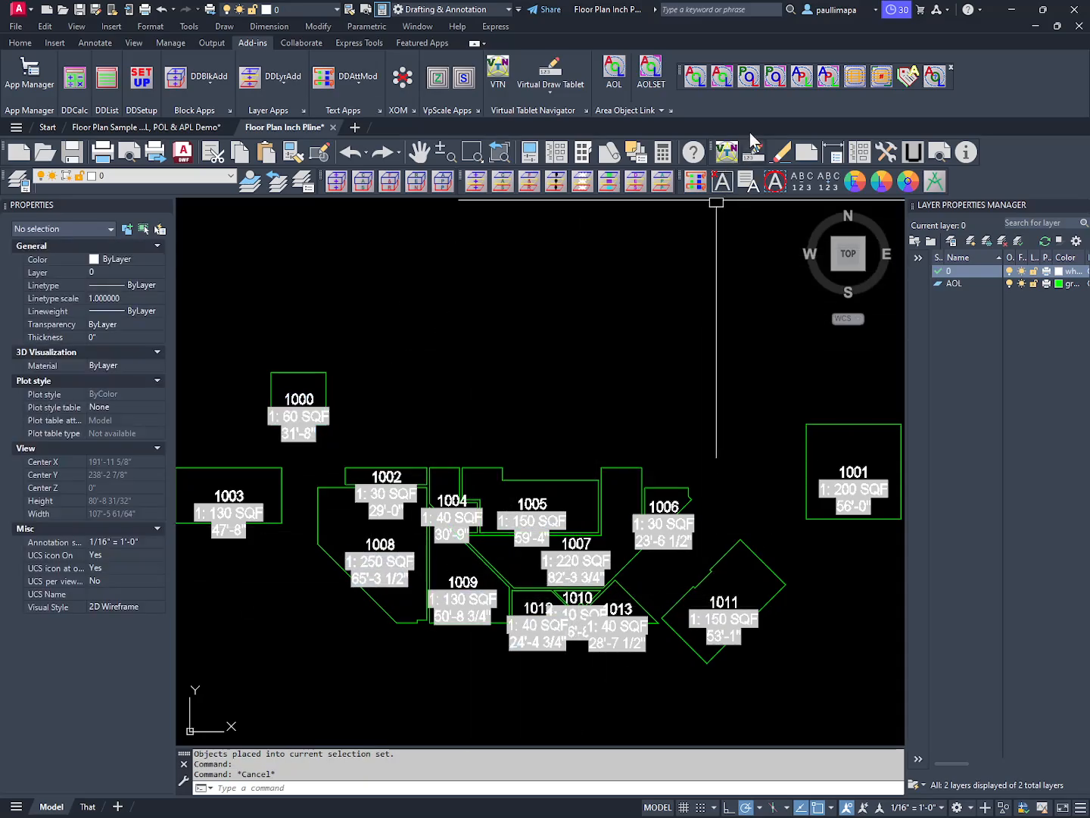
{"action": "left_click", "coordinate": [657, 110]}
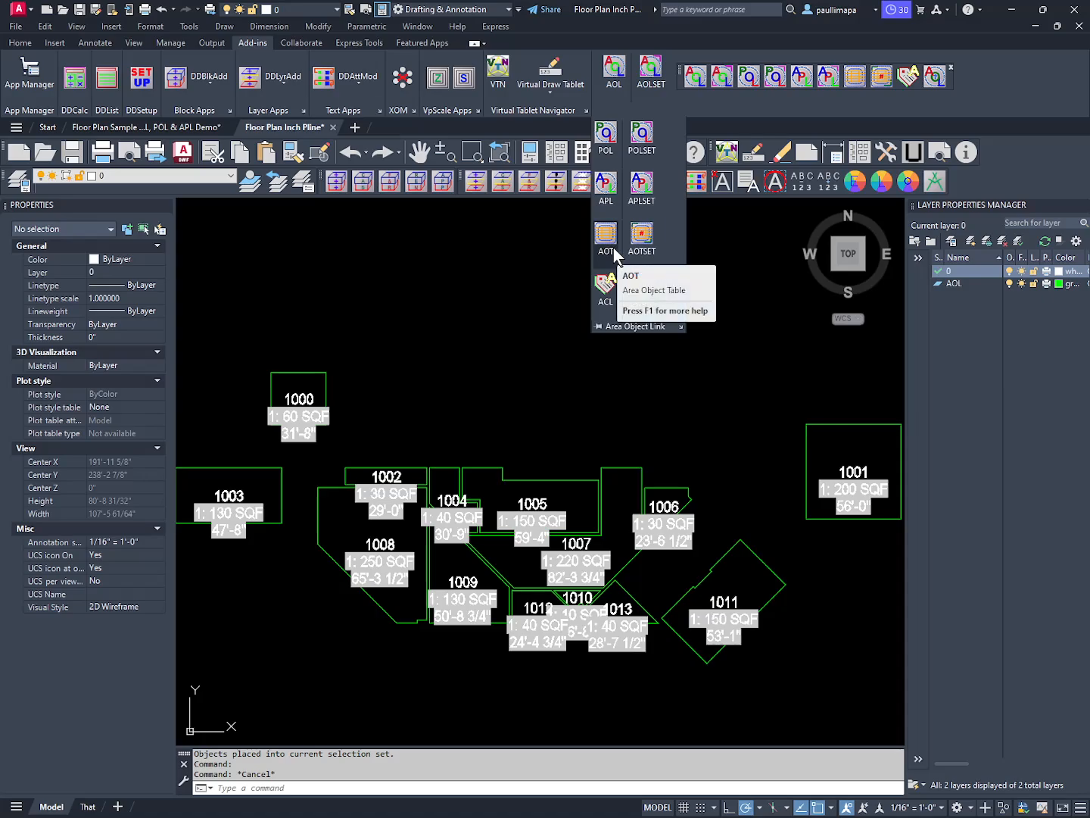
- Switch back to the Floor Plan Sample drawing and erase the line-and-arc boundary southwest of tag 6001 with its SPACE NAME label
{"action": "left_click", "coordinate": [194, 132]}
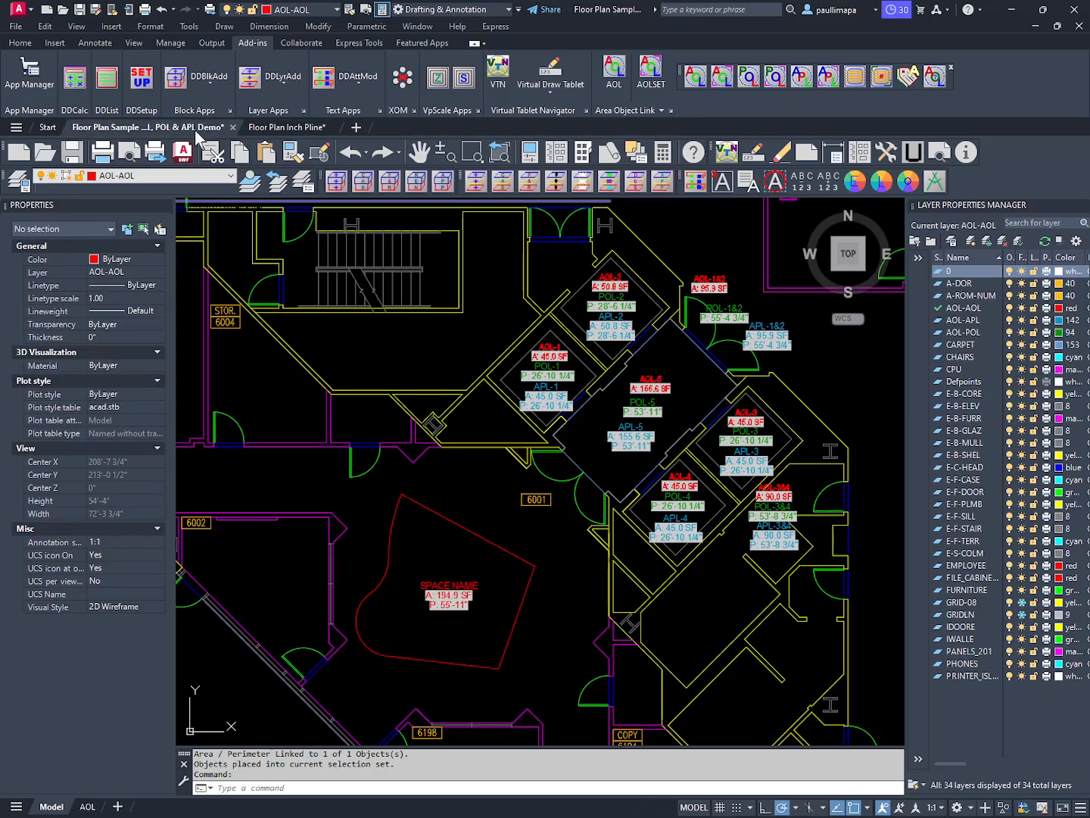
{"action": "left_click", "coordinate": [500, 520]}
{"action": "left_click", "coordinate": [459, 587]}
{"action": "key", "text": "Delete"}
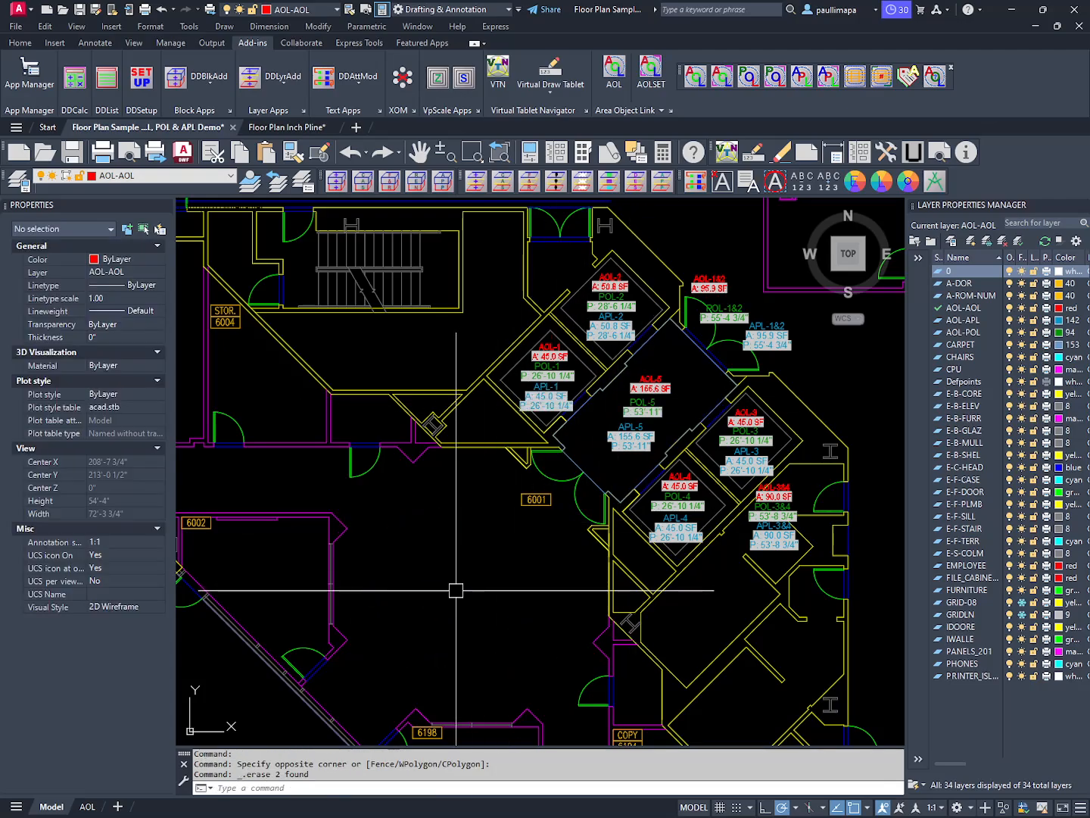
- On the AOL layout, start the Area Object Table command for AOL-Label with Create Excel Table enabled
{"action": "scroll", "coordinate": [497, 541], "scroll_direction": "up", "scroll_amount": 5}
{"action": "scroll", "coordinate": [498, 541], "scroll_direction": "down", "scroll_amount": 2}
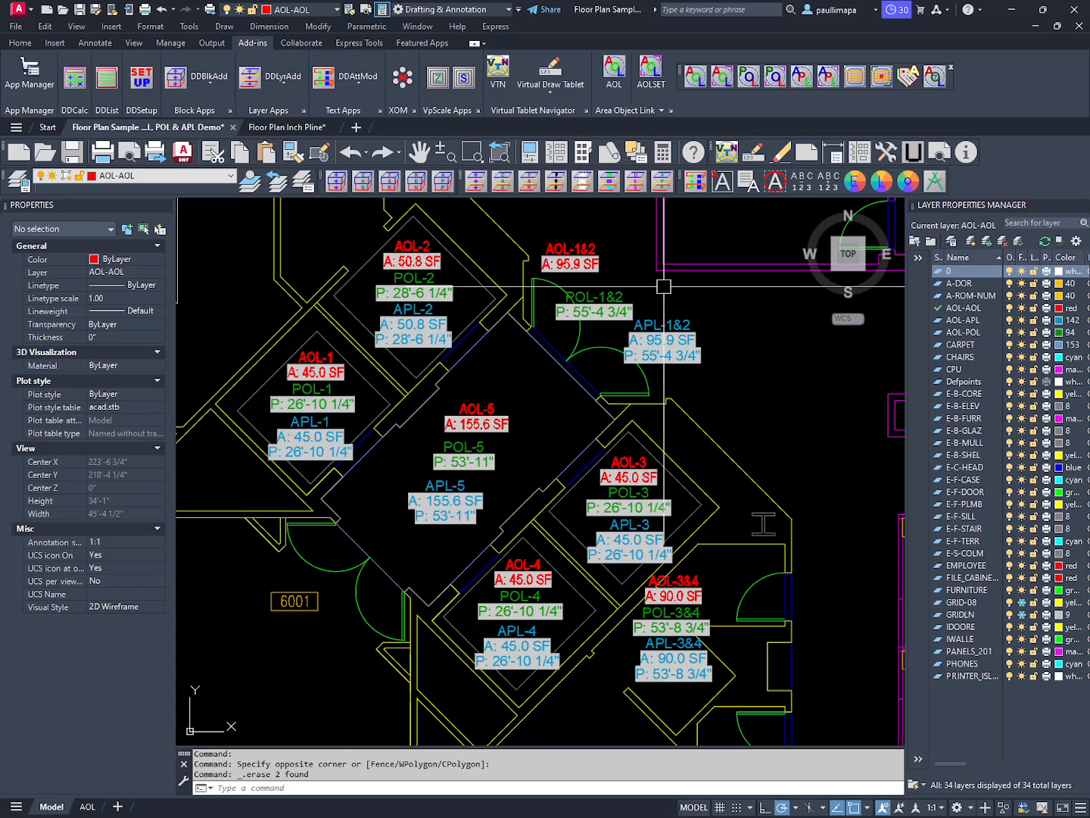
{"action": "left_click", "coordinate": [87, 806]}
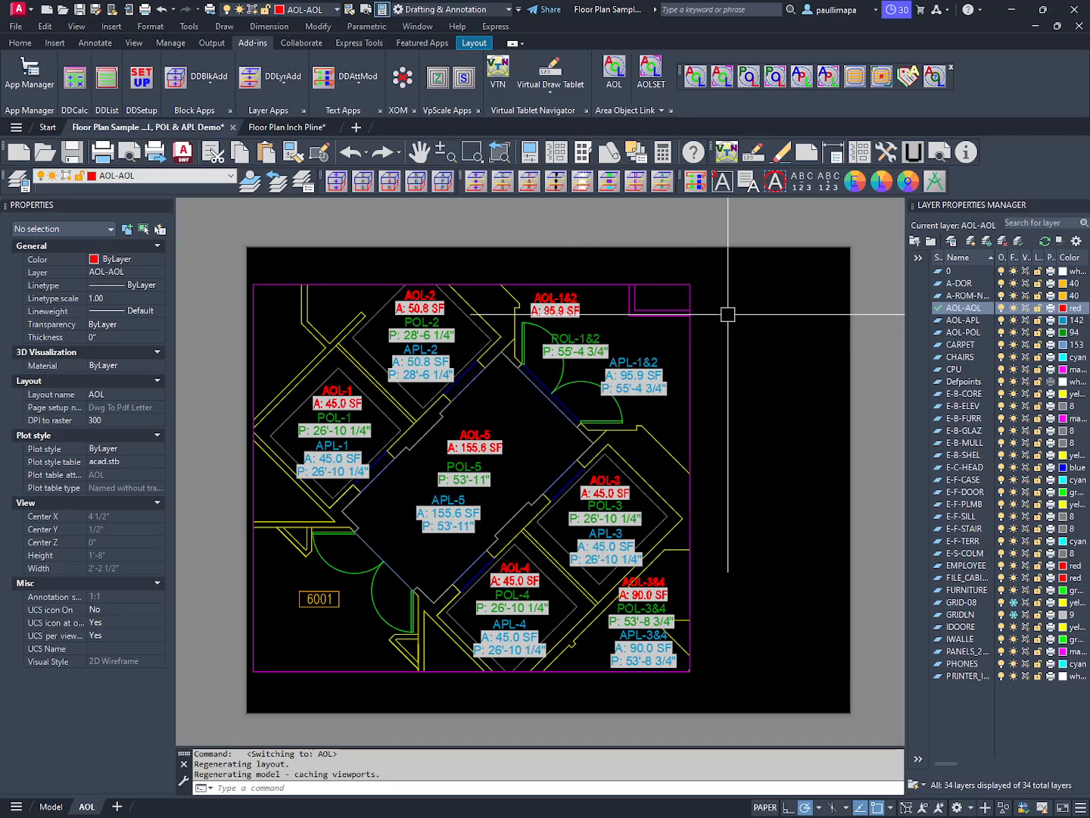
{"action": "left_click", "coordinate": [857, 78]}
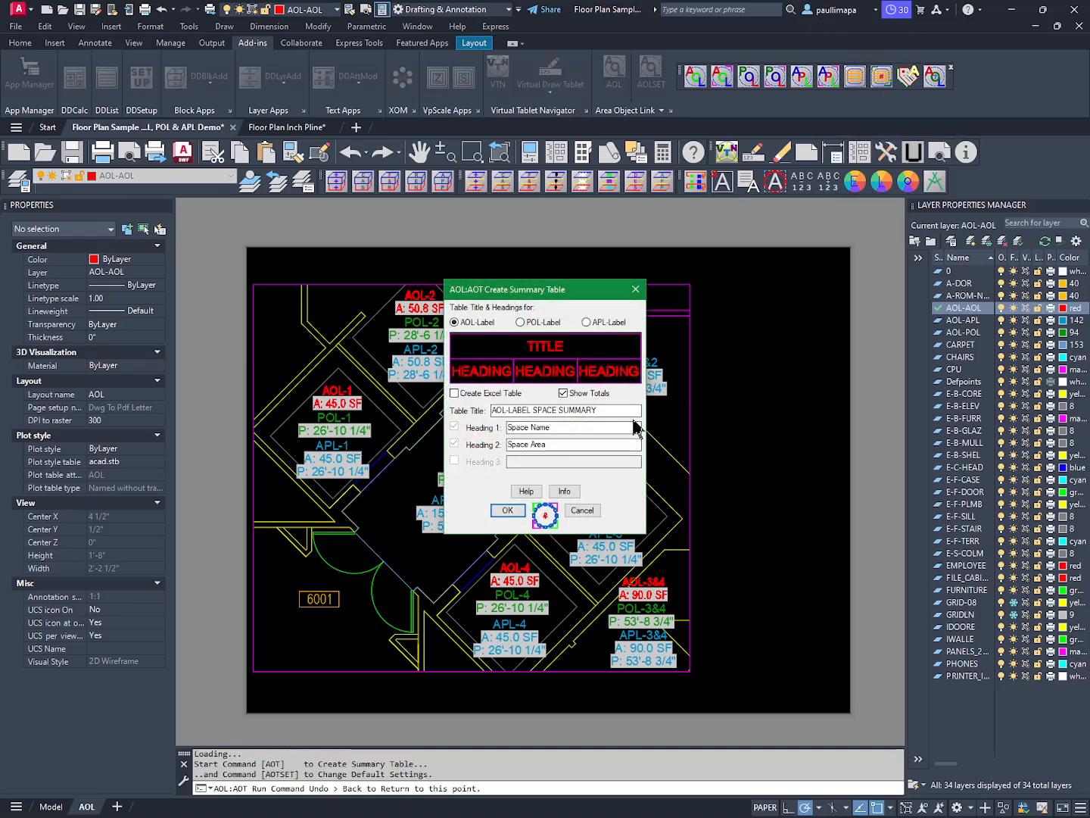
{"action": "left_click_drag", "start_coordinate": [543, 296], "coordinate": [744, 297]}
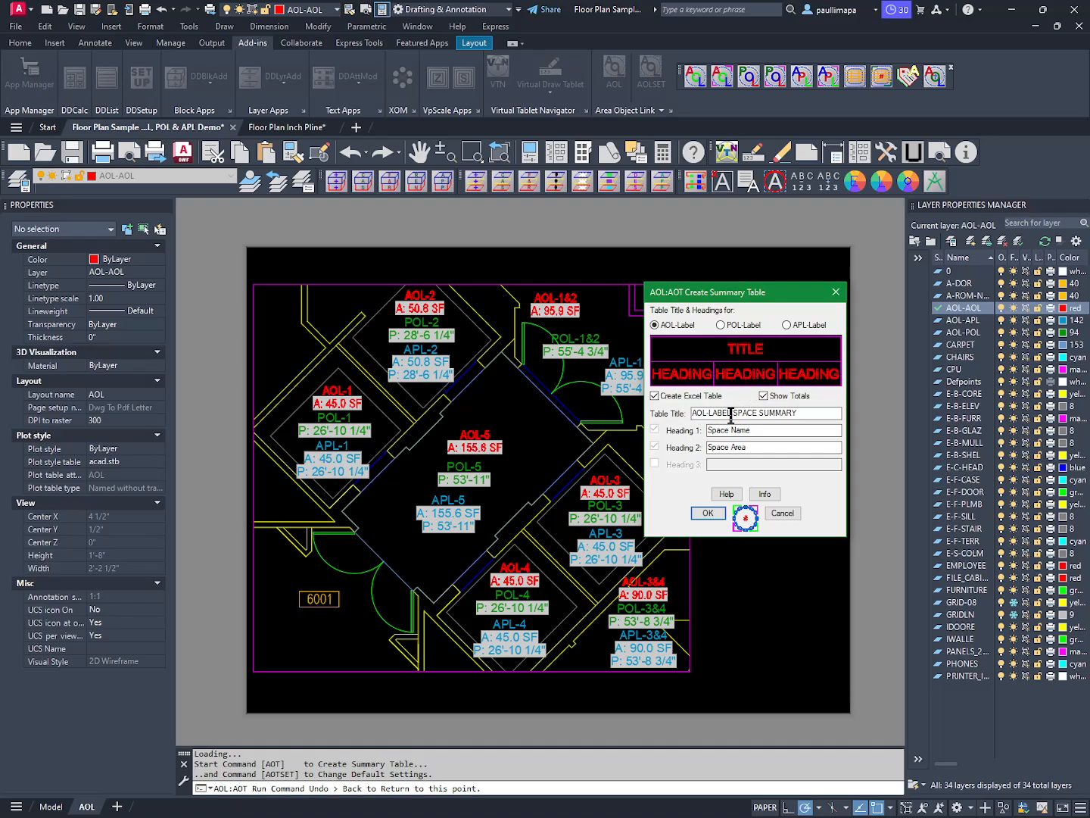
- Shorten the table title to SPACE SUMMARY and the two column headings to Name and Area
{"action": "left_click_drag", "start_coordinate": [732, 413], "coordinate": [620, 407]}
{"action": "key", "text": "Delete"}
{"action": "key", "text": "Delete"}
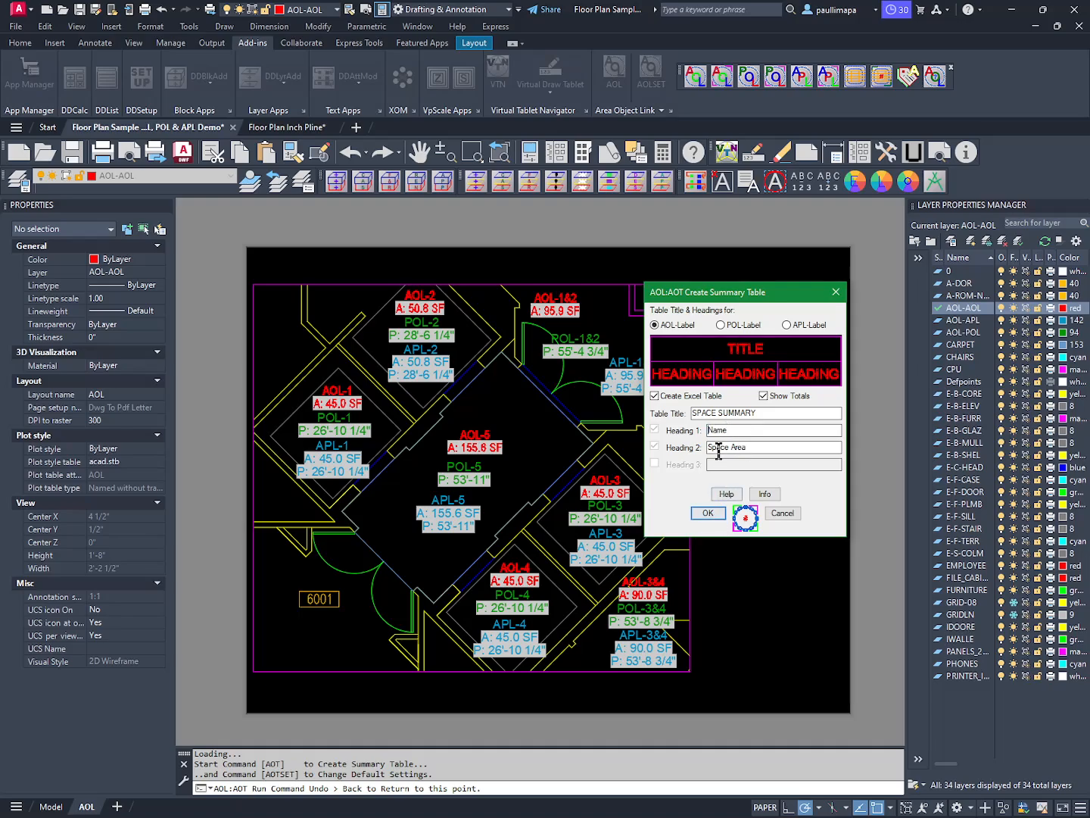
{"action": "double_click", "coordinate": [717, 446]}
{"action": "key", "text": "Delete"}
- Create the summary table and place it against the outside of the viewport's right border, level with the APL-1&2 area
{"action": "left_click", "coordinate": [708, 514]}
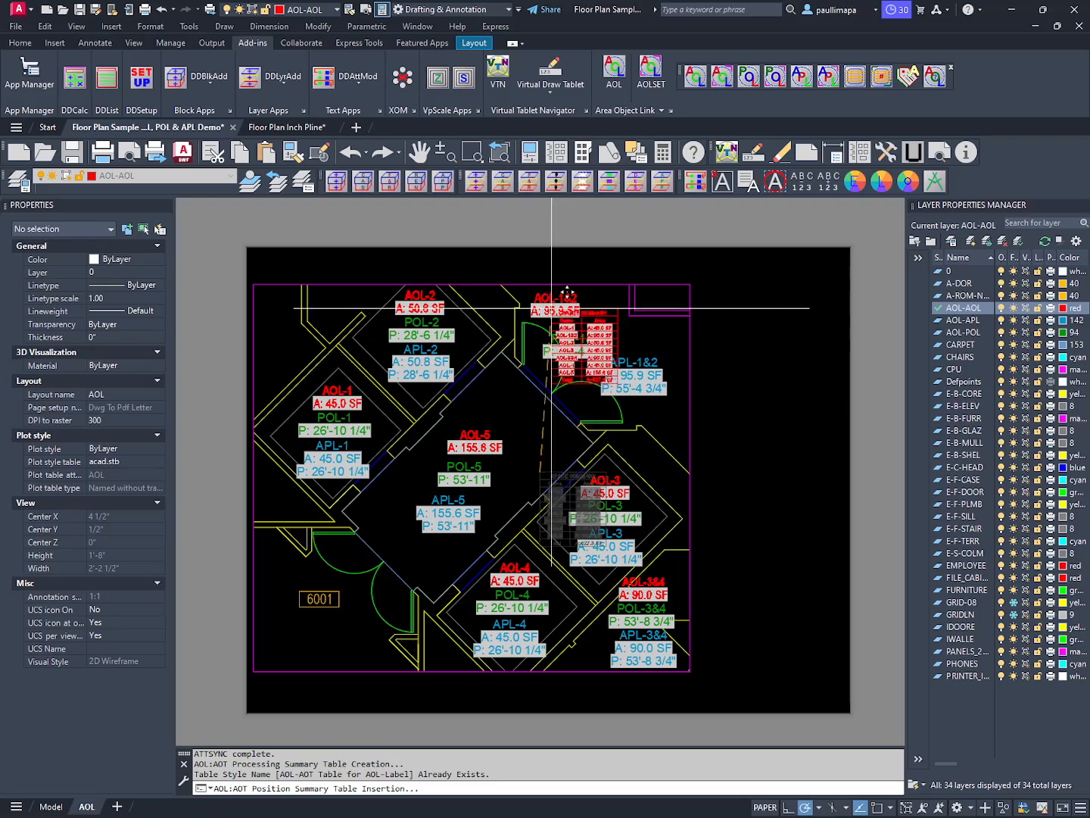
{"action": "scroll", "coordinate": [464, 297], "scroll_direction": "up", "scroll_amount": 4}
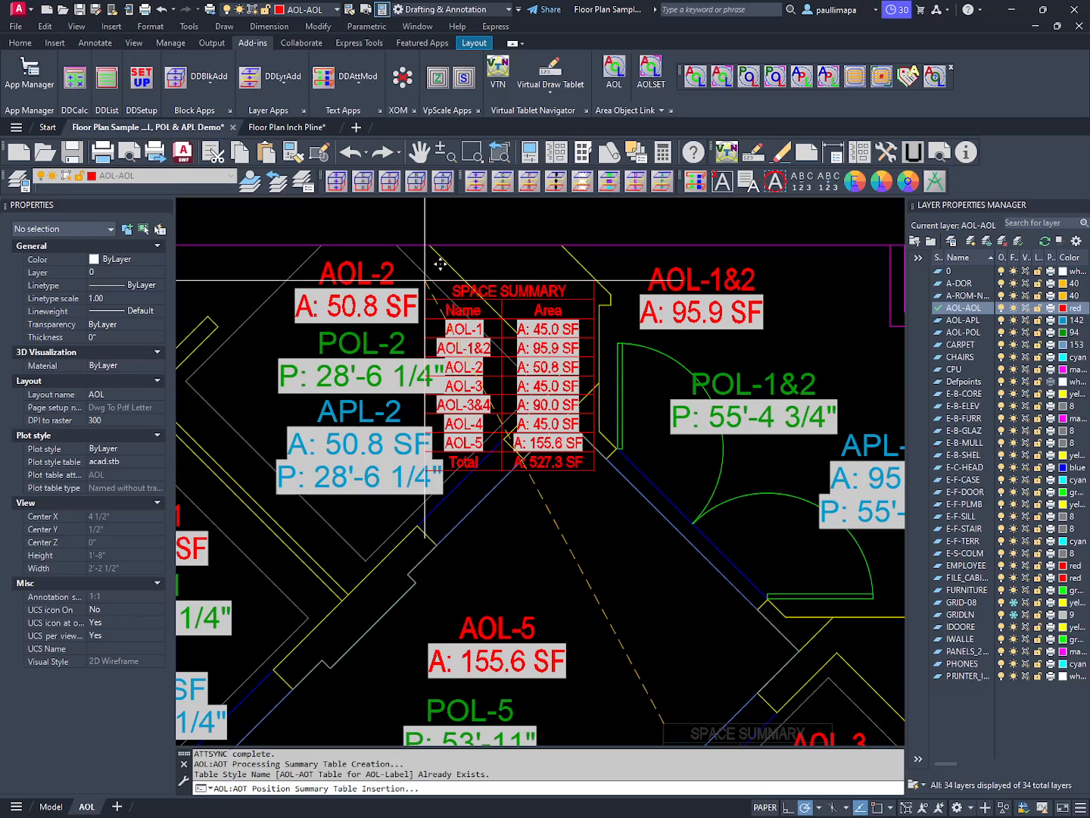
{"action": "middle_click_drag", "start_coordinate": [442, 382], "coordinate": [568, 302]}
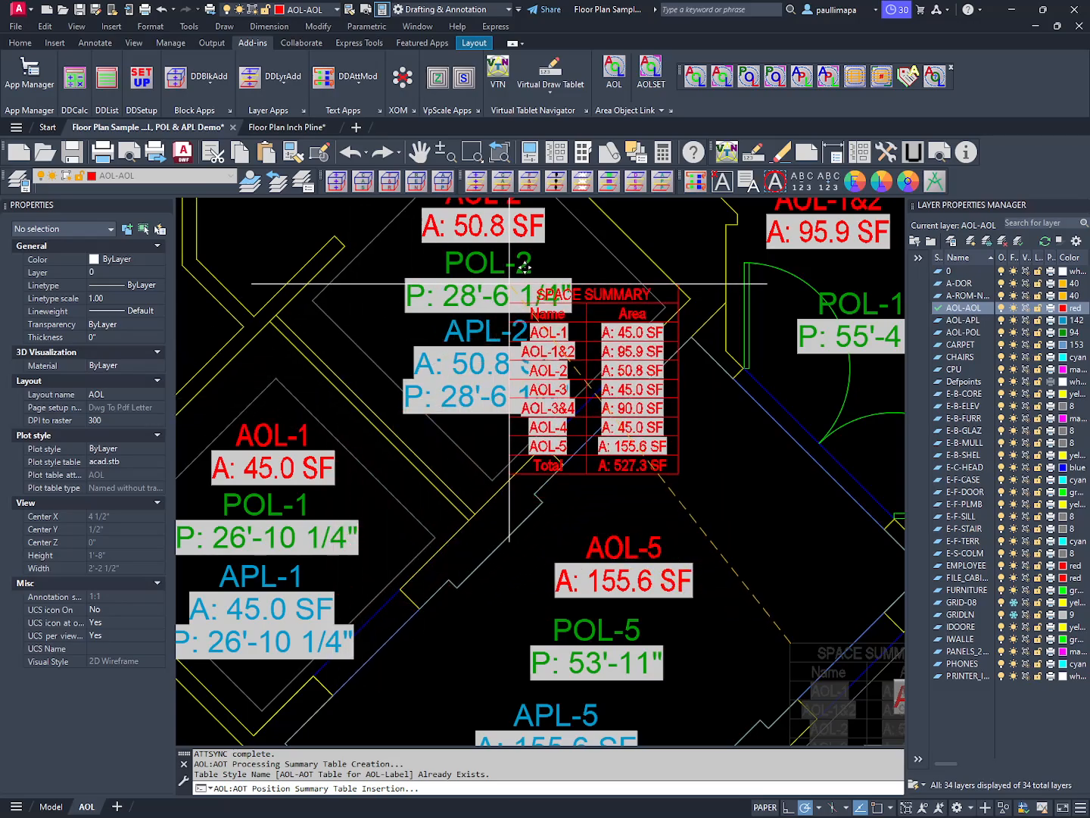
{"action": "middle_click_drag", "start_coordinate": [525, 266], "coordinate": [388, 340]}
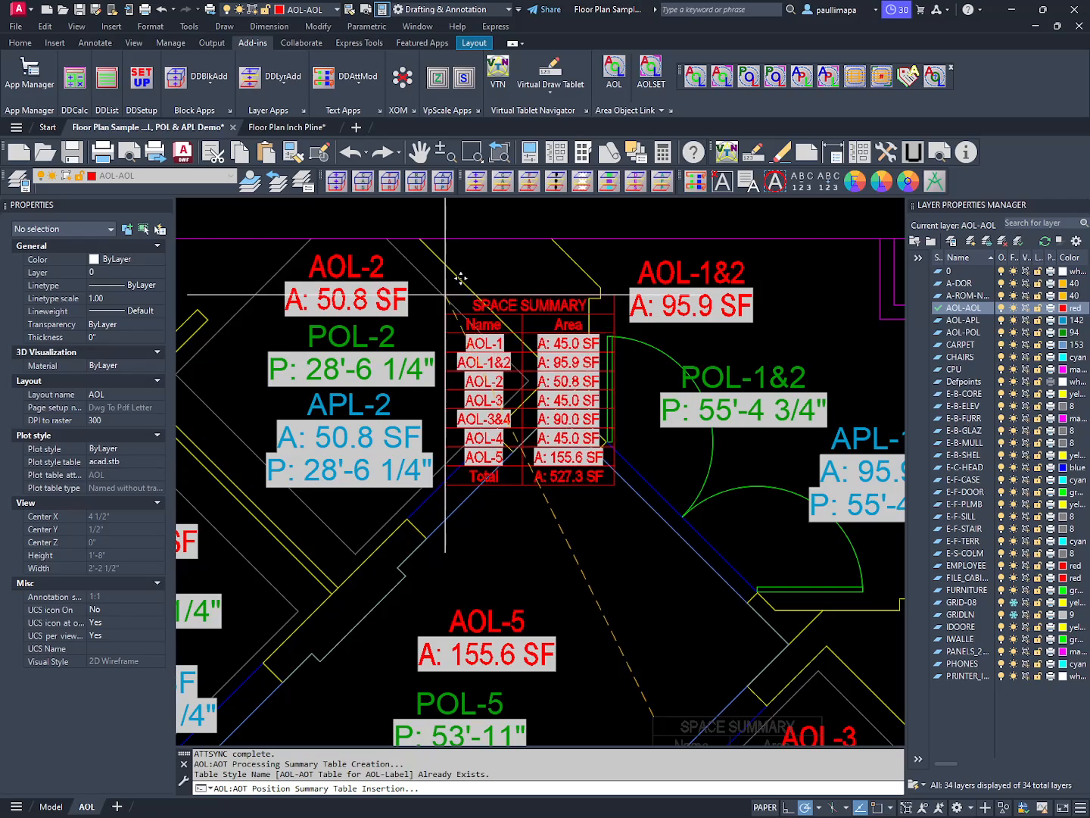
{"action": "scroll", "coordinate": [484, 365], "scroll_direction": "down", "scroll_amount": 5}
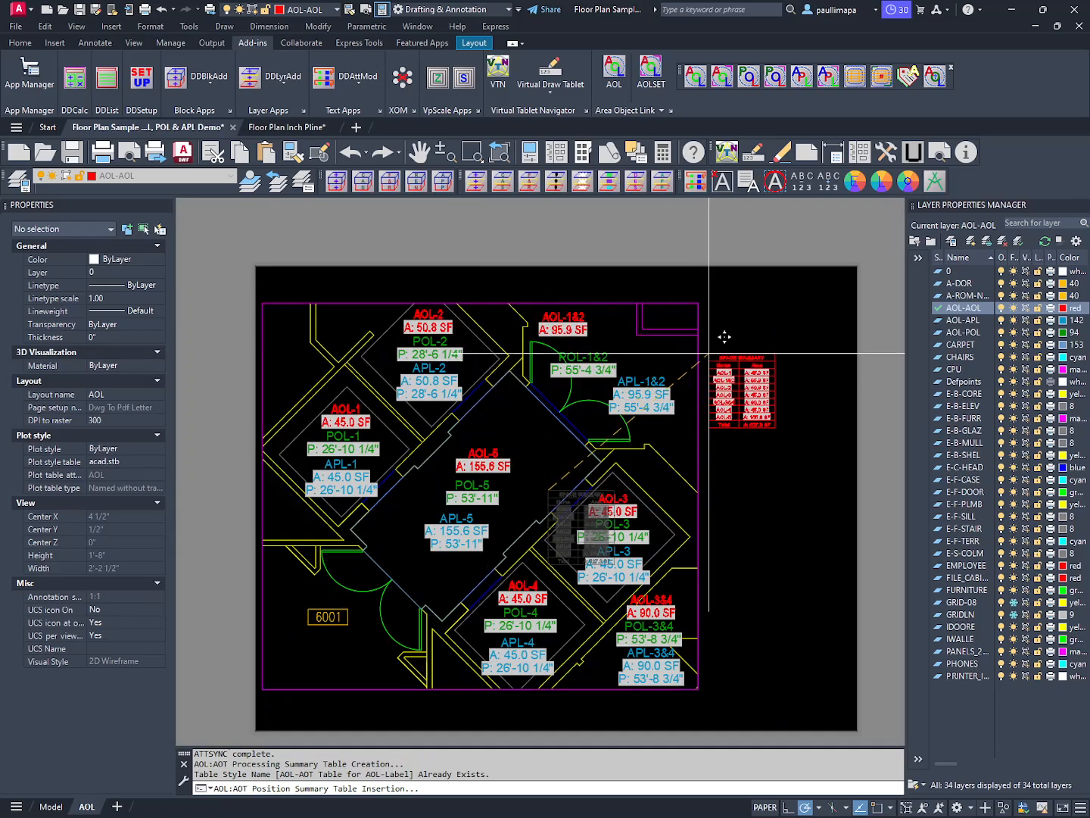
{"action": "left_click", "coordinate": [699, 345]}
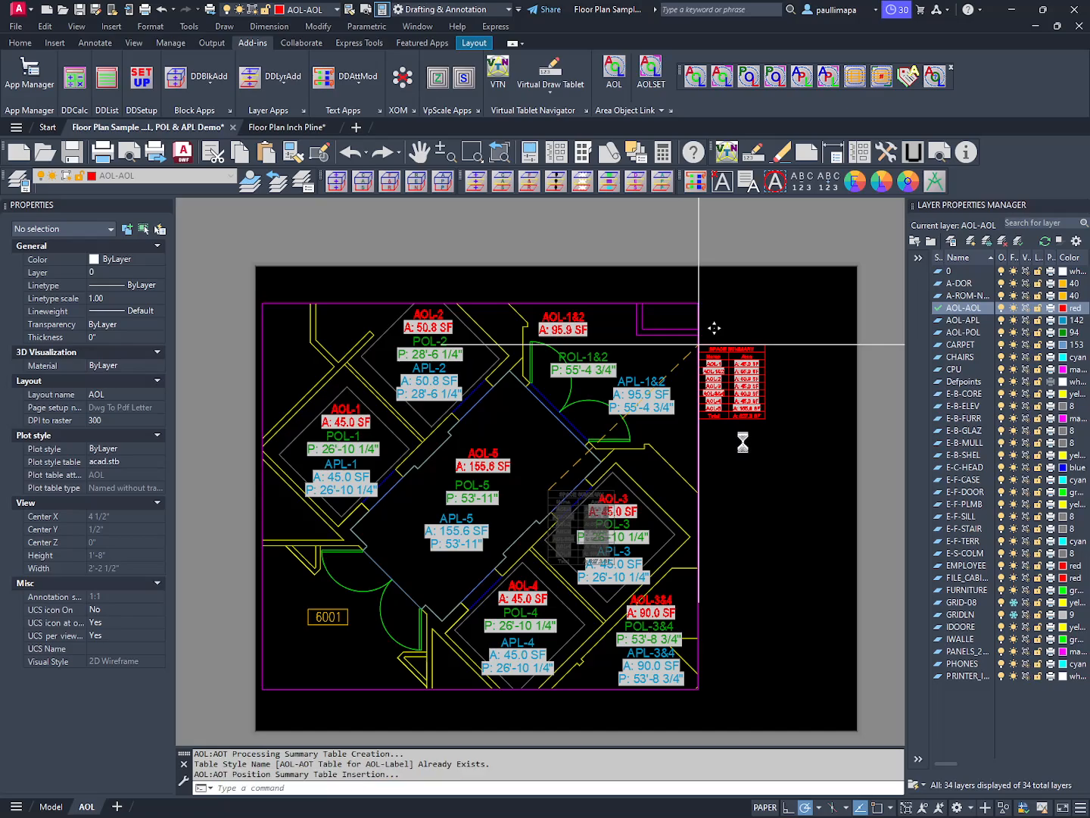
{"action": "scroll", "coordinate": [741, 373], "scroll_direction": "up", "scroll_amount": 4}
{"action": "scroll", "coordinate": [740, 373], "scroll_direction": "up", "scroll_amount": 2}
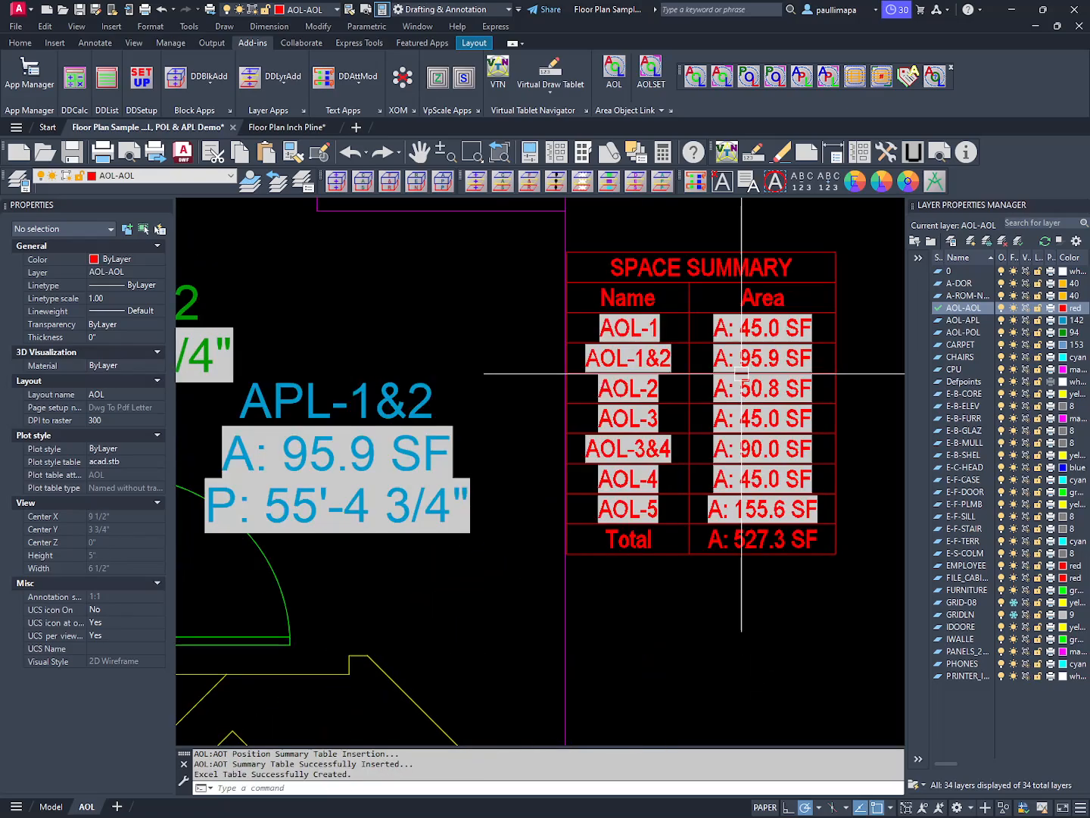
- Activate the viewport and add a vertex at the north corner of the AOL-3 boundary polyline, placed northwest near the POL-1&2 doors
{"action": "scroll", "coordinate": [741, 372], "scroll_direction": "down", "scroll_amount": 2}
{"action": "scroll", "coordinate": [742, 373], "scroll_direction": "down", "scroll_amount": 2}
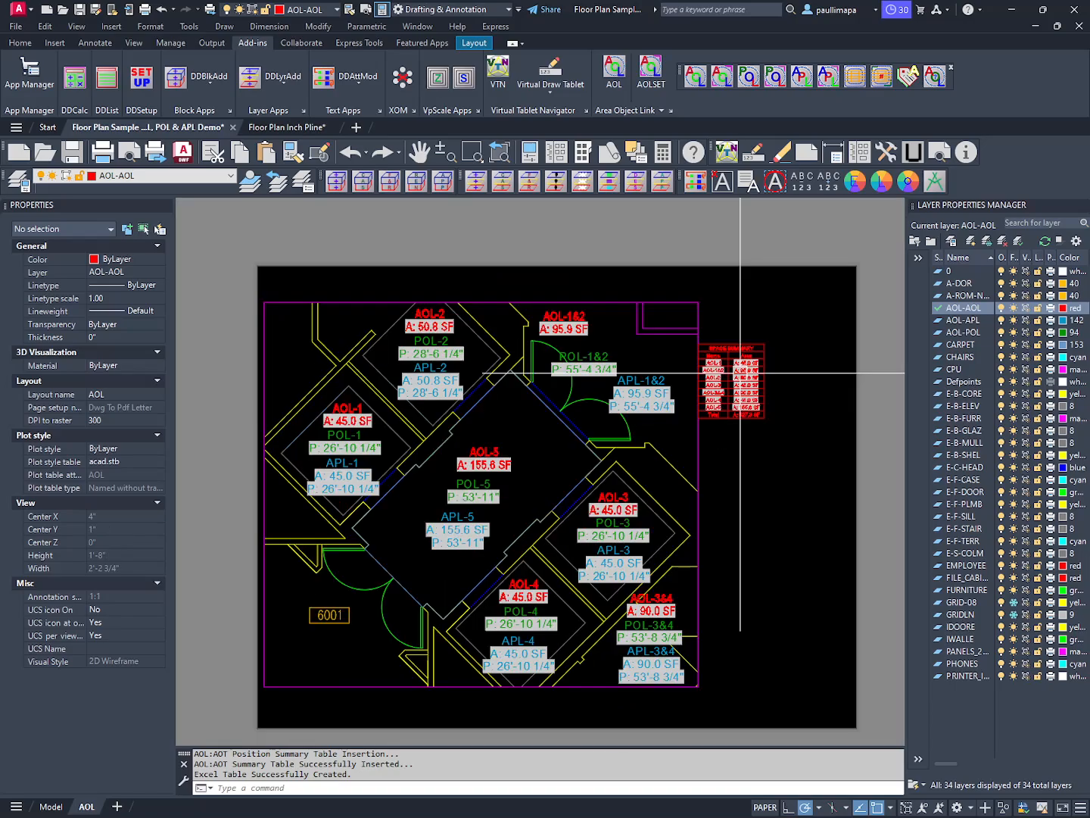
{"action": "scroll", "coordinate": [741, 374], "scroll_direction": "up", "scroll_amount": 2}
{"action": "scroll", "coordinate": [741, 372], "scroll_direction": "down", "scroll_amount": 2}
{"action": "scroll", "coordinate": [742, 373], "scroll_direction": "up", "scroll_amount": 2}
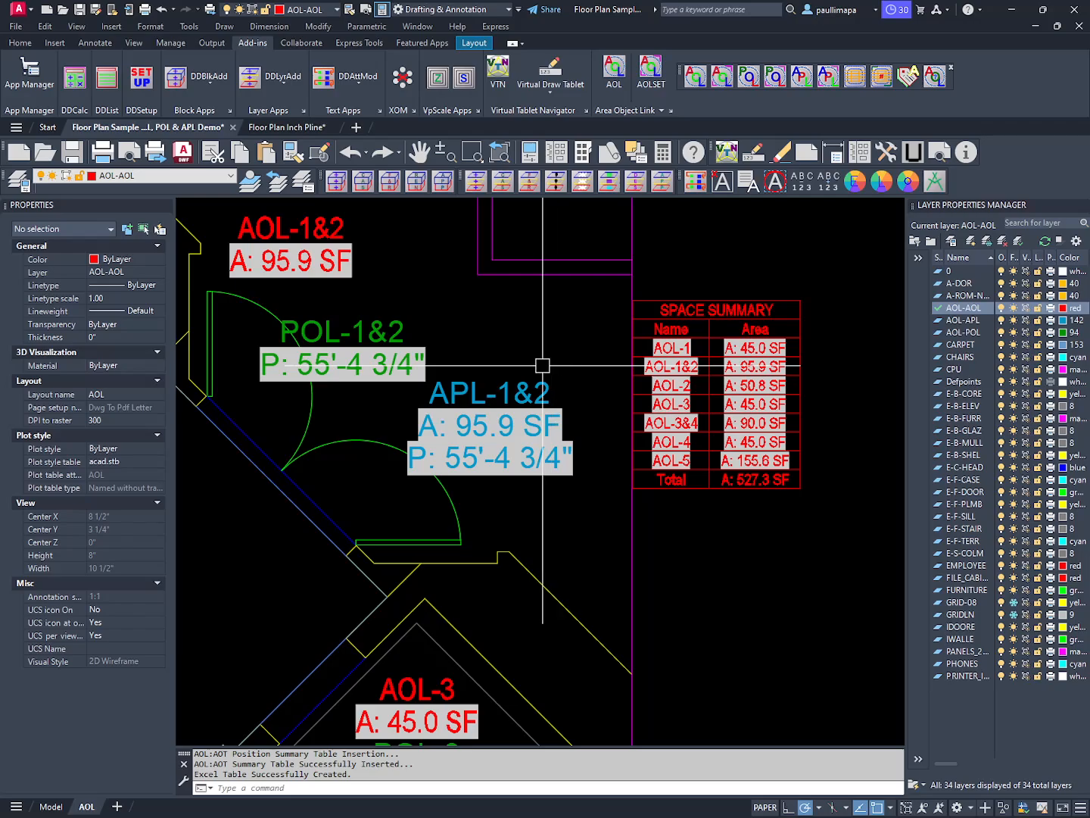
{"action": "scroll", "coordinate": [541, 361], "scroll_direction": "down", "scroll_amount": 2}
{"action": "mouse_move", "coordinate": [530, 492]}
{"action": "middle_mouse_down"}
{"action": "mouse_move", "coordinate": [526, 412]}
{"action": "mouse_move", "coordinate": [541, 343]}
{"action": "middle_mouse_up"}
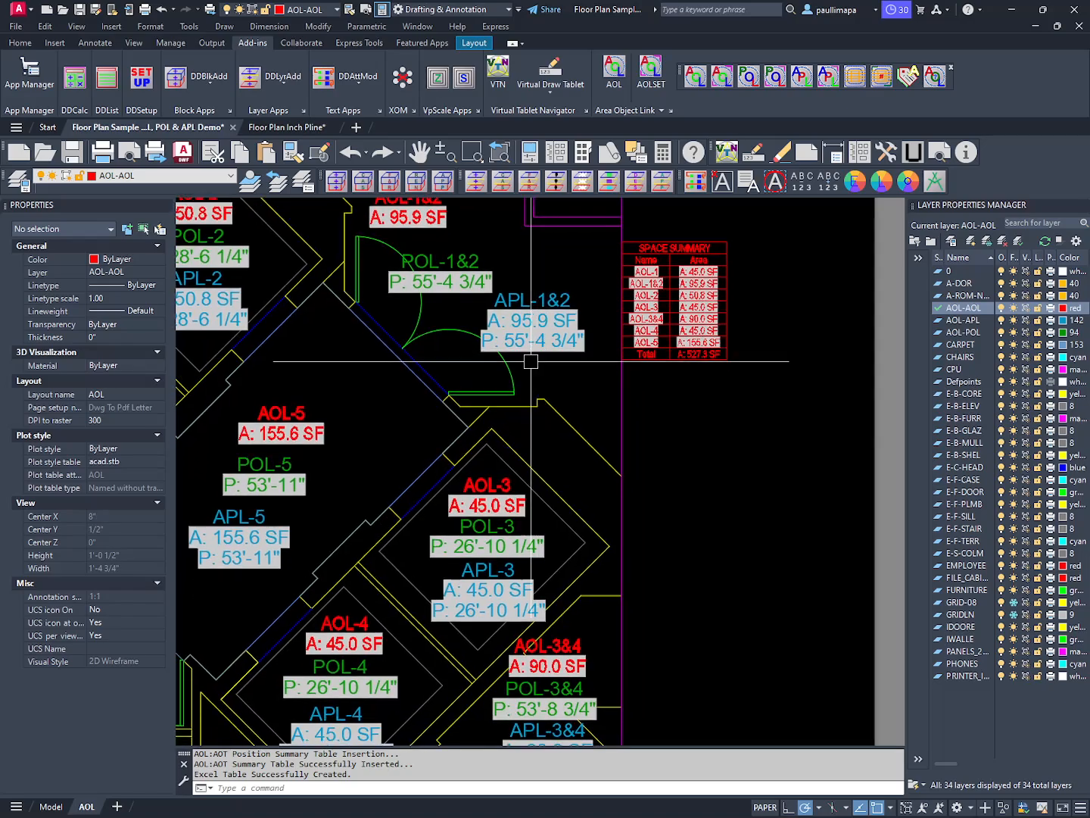
{"action": "double_click", "coordinate": [552, 514]}
{"action": "left_click", "coordinate": [550, 514]}
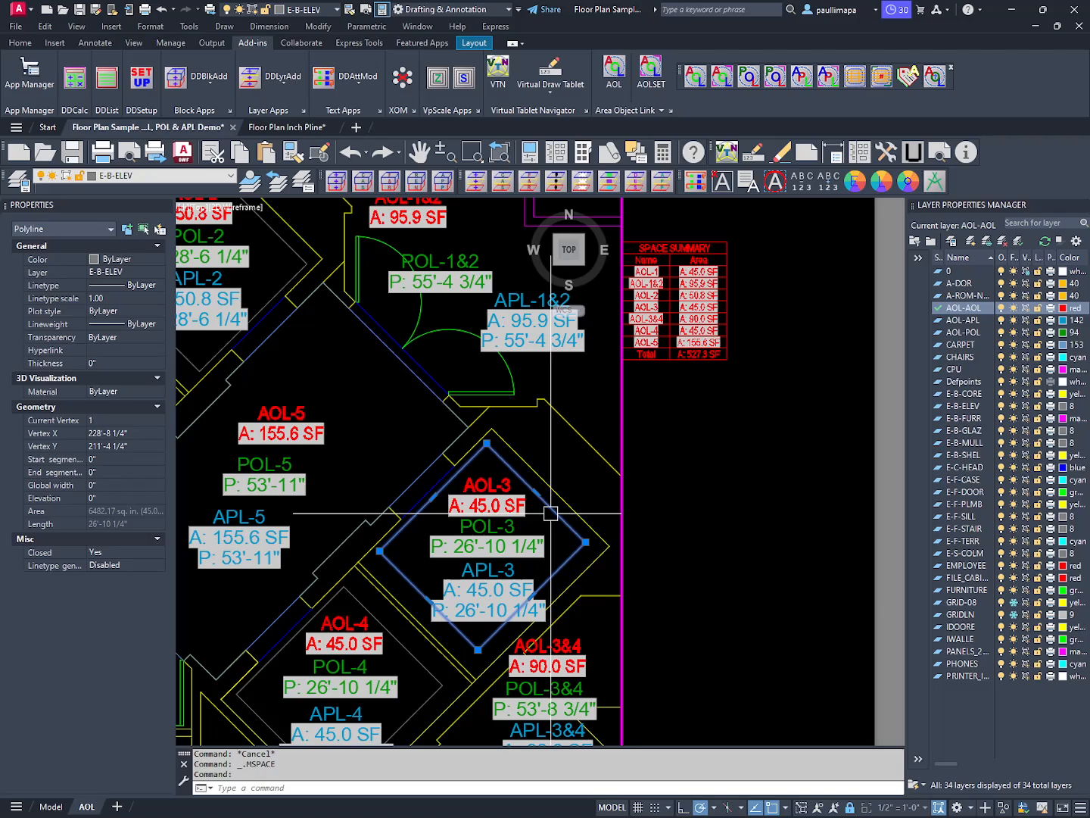
{"action": "left_click", "coordinate": [487, 443]}
{"action": "key", "text": "ctrl"}
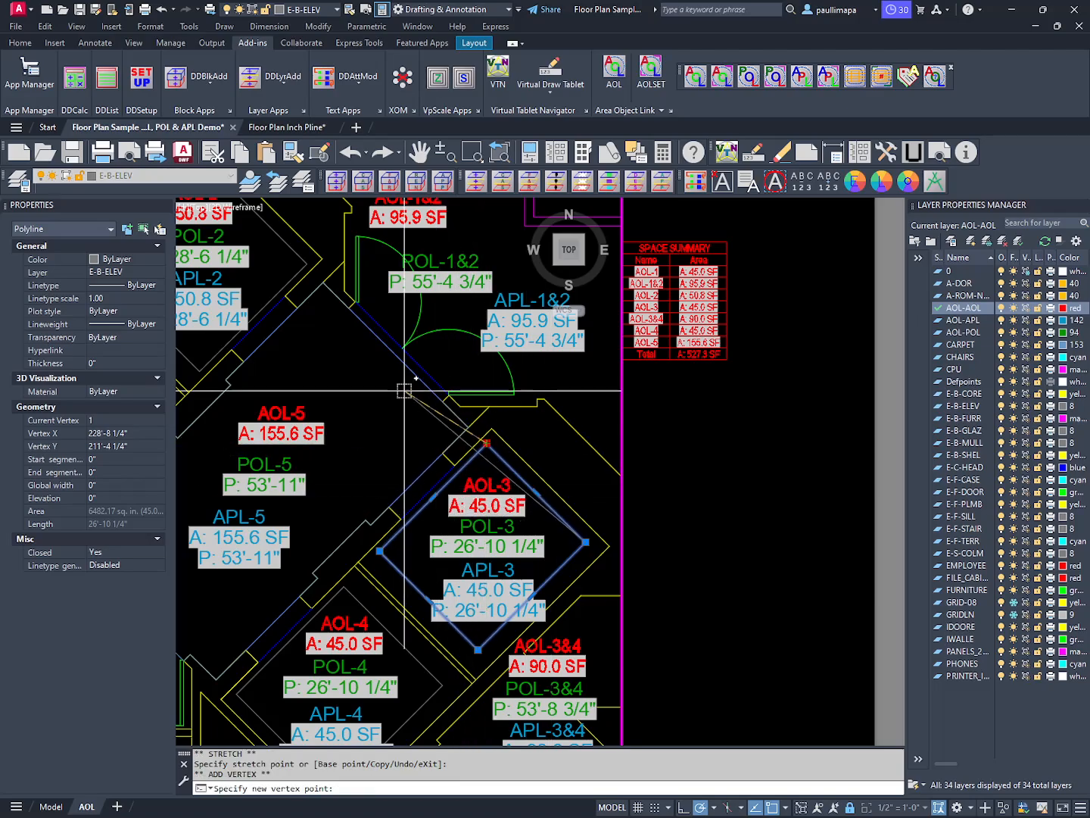
{"action": "left_click", "coordinate": [342, 341]}
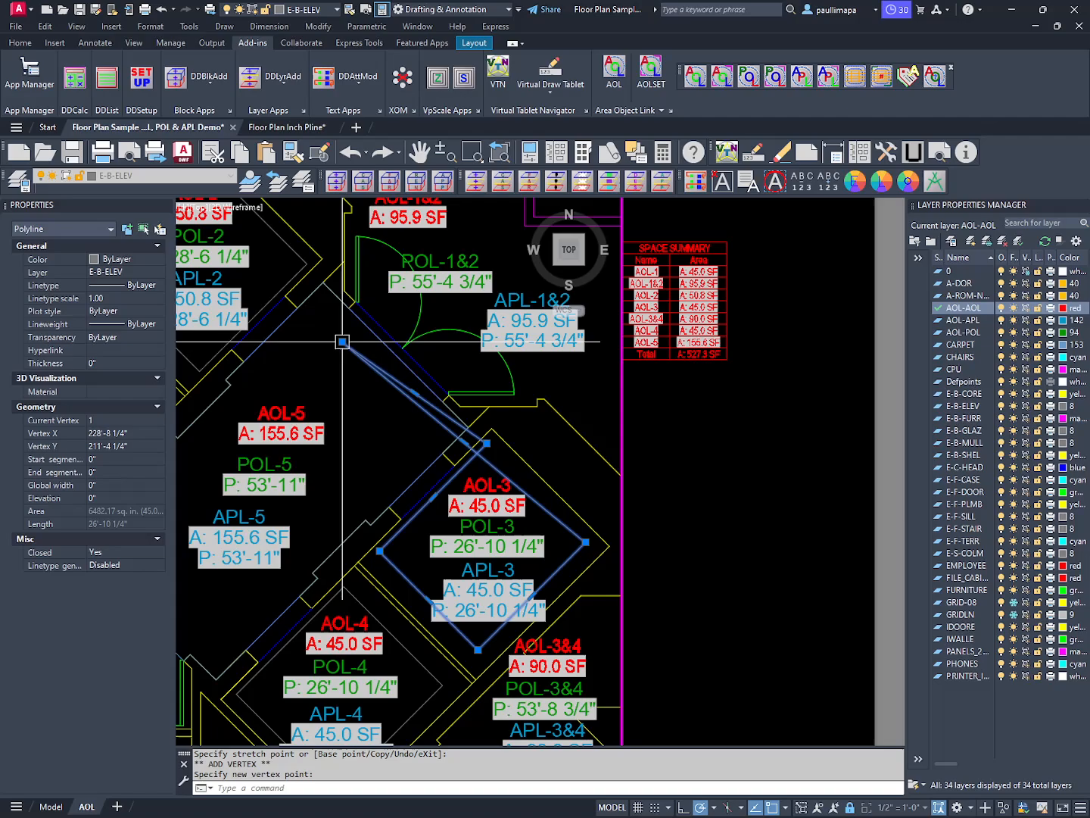
- Stretch the added vertex to a point just below the APL-1&2 label and refresh the linked fields with REGENALL
{"action": "mouse_move", "coordinate": [342, 341]}
{"action": "left_click", "coordinate": [402, 365]}
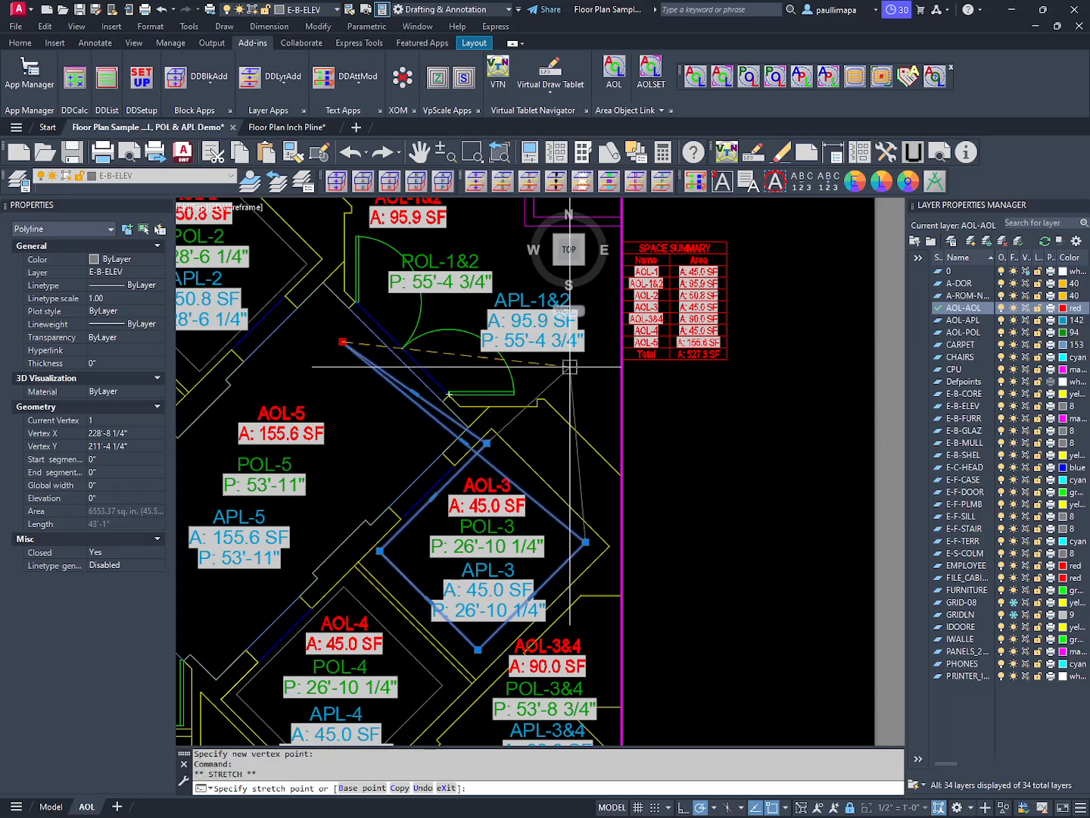
{"action": "left_click", "coordinate": [571, 367]}
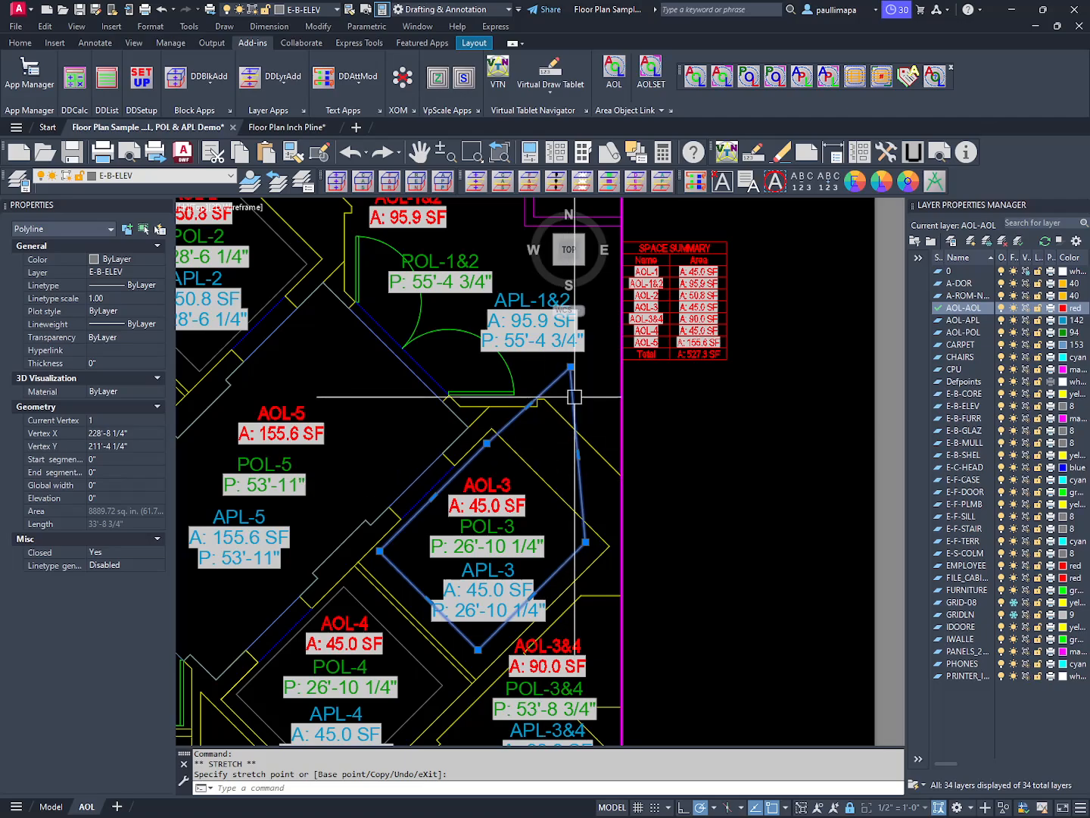
{"action": "scroll", "coordinate": [541, 479], "scroll_direction": "up", "scroll_amount": 3}
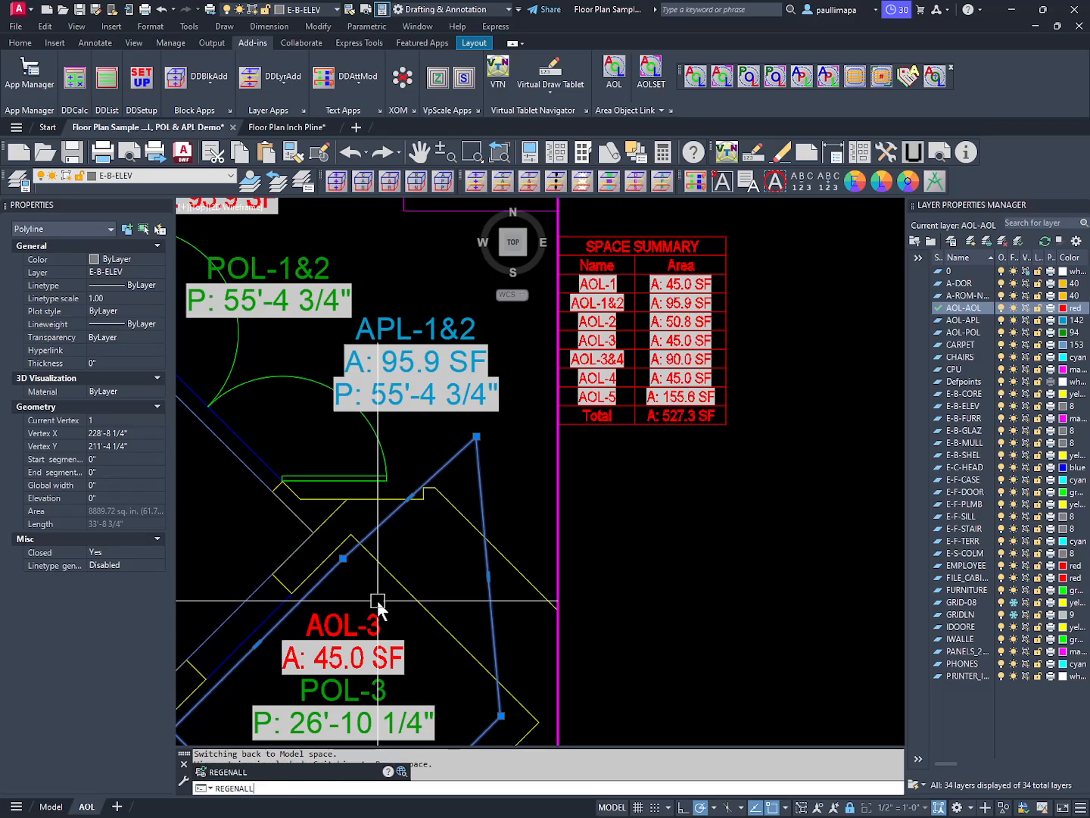
{"action": "key", "text": "Return"}
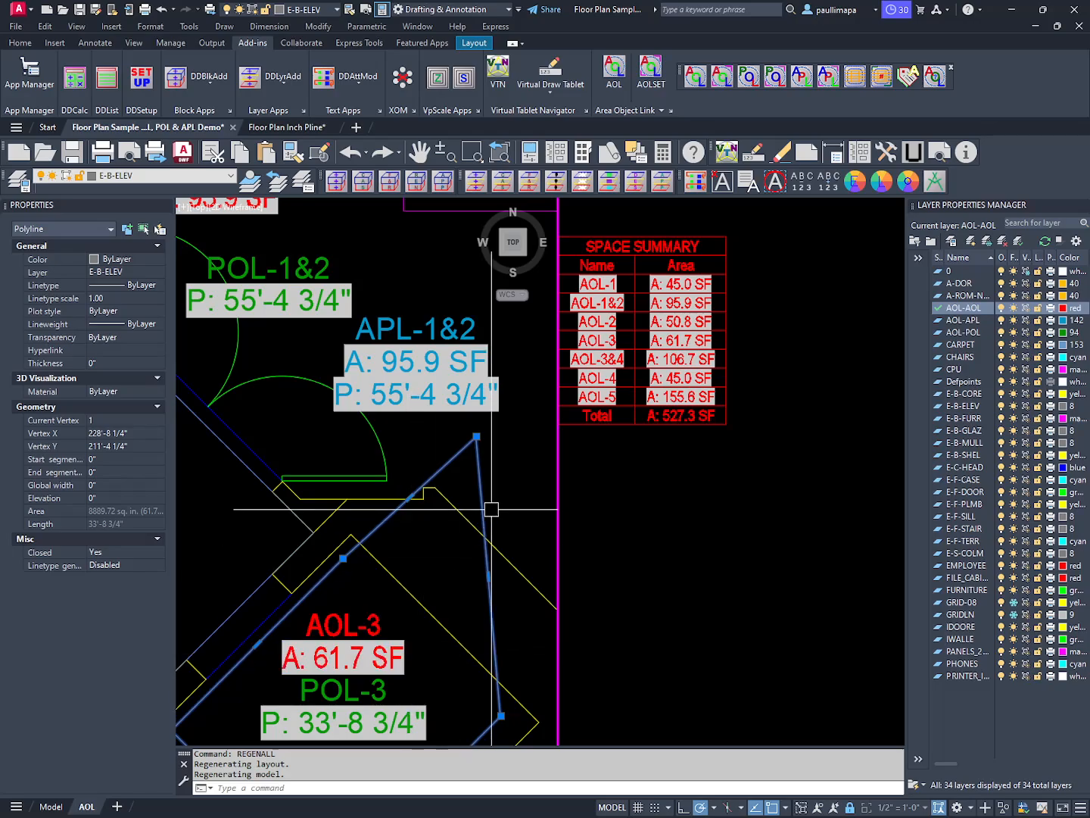
- Stretch the added vertex back onto the endpoint at the AOL-3 boundary's north corner and run REGENALL
{"action": "left_click", "coordinate": [477, 436]}
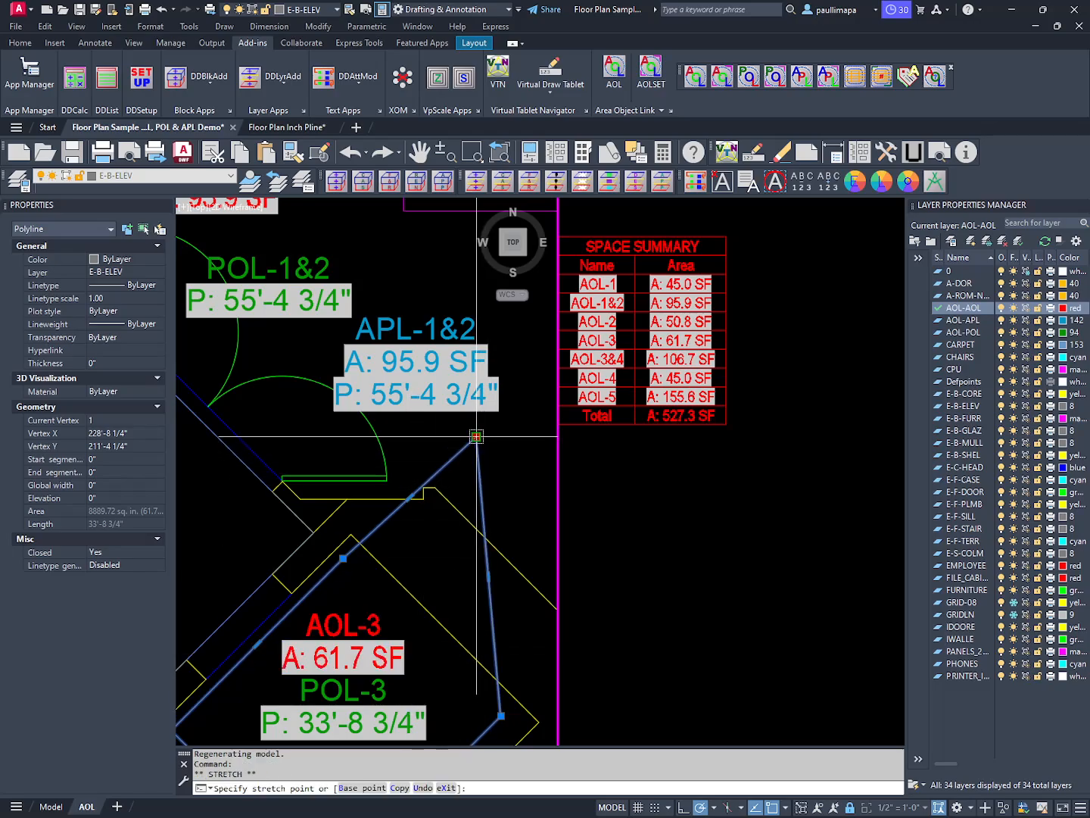
{"action": "right_click", "coordinate": [361, 564], "text": "shift"}
{"action": "key", "text": "e"}
{"action": "left_click", "coordinate": [344, 558]}
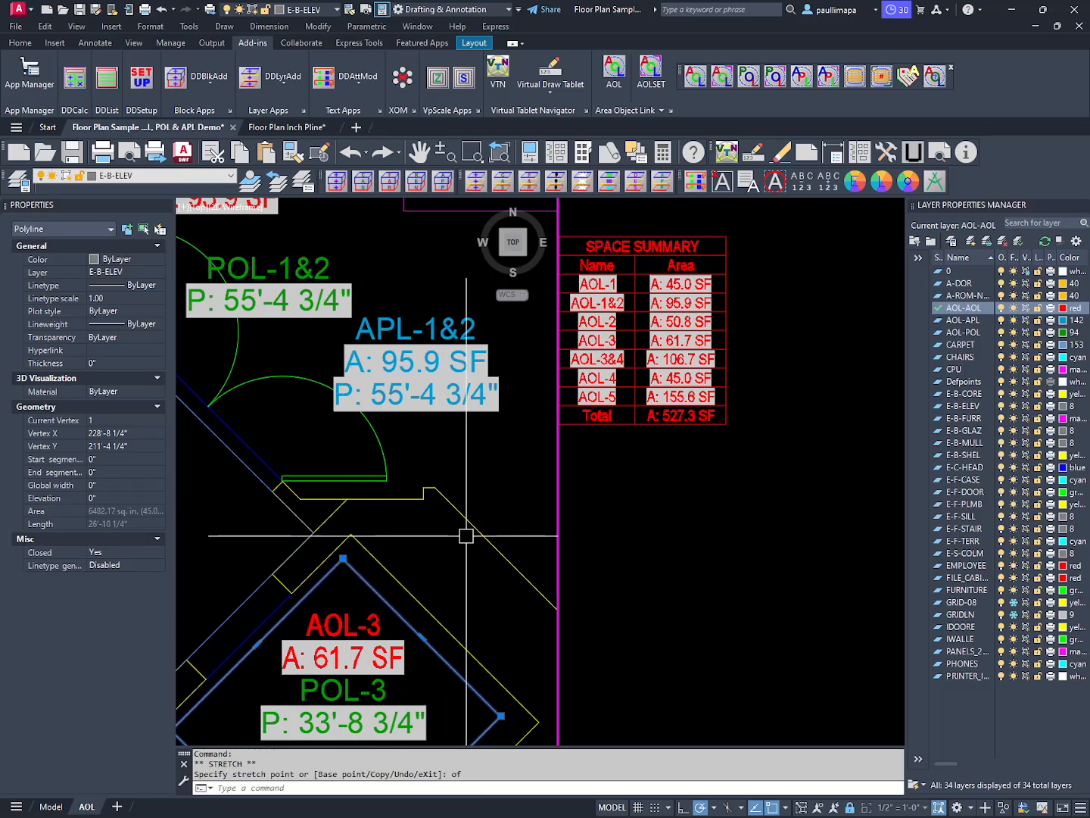
{"action": "type", "text": "reg"}
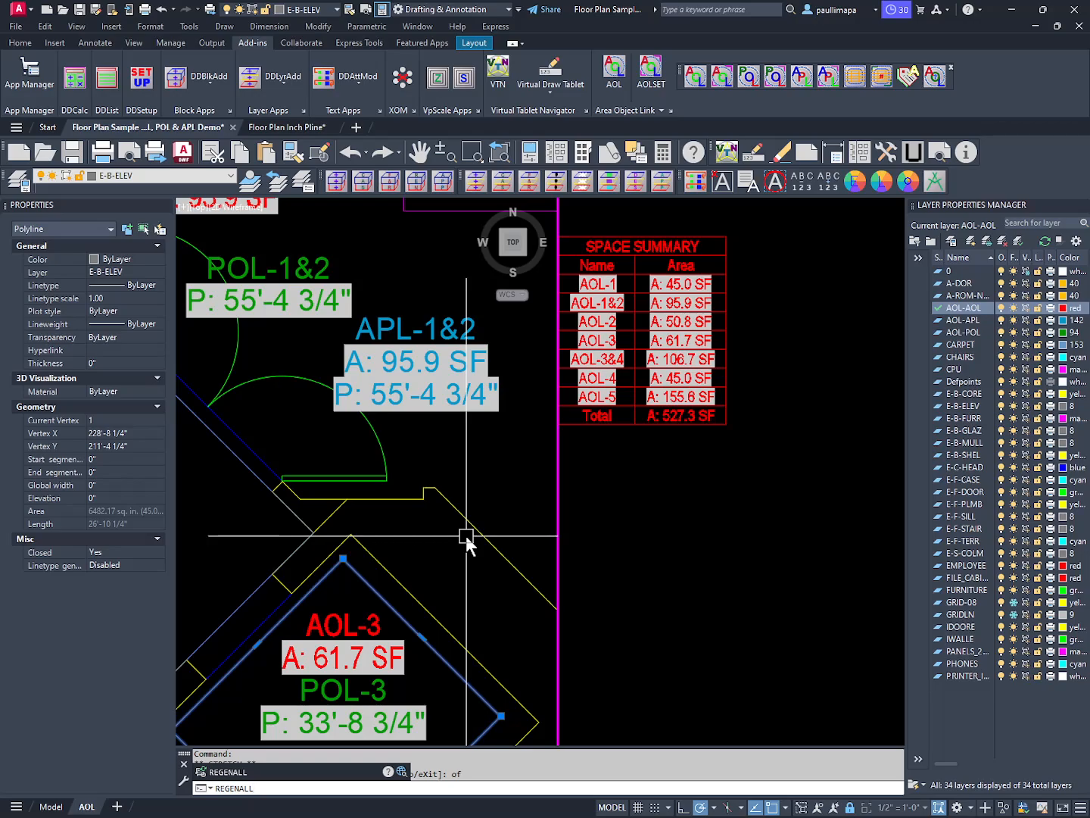
{"action": "key", "text": "Return"}
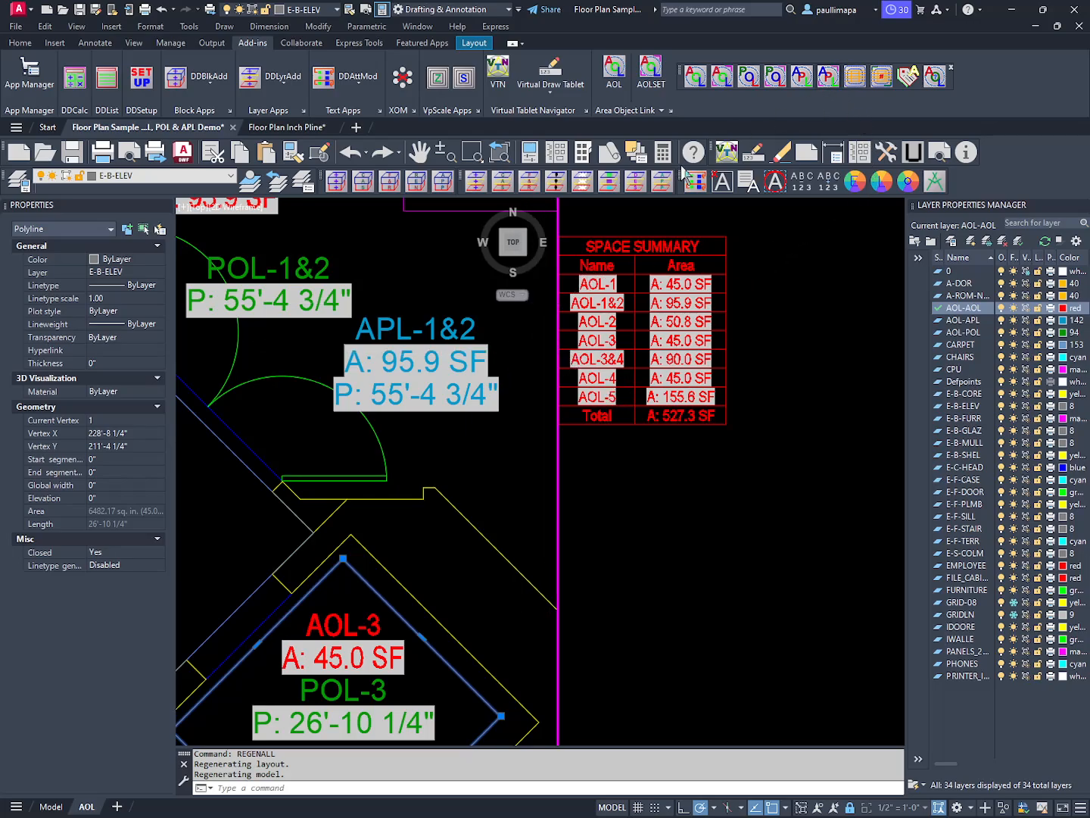
- Start Area Object Link with the Update command and the update type All AOL Blks
{"action": "left_click", "coordinate": [712, 78]}
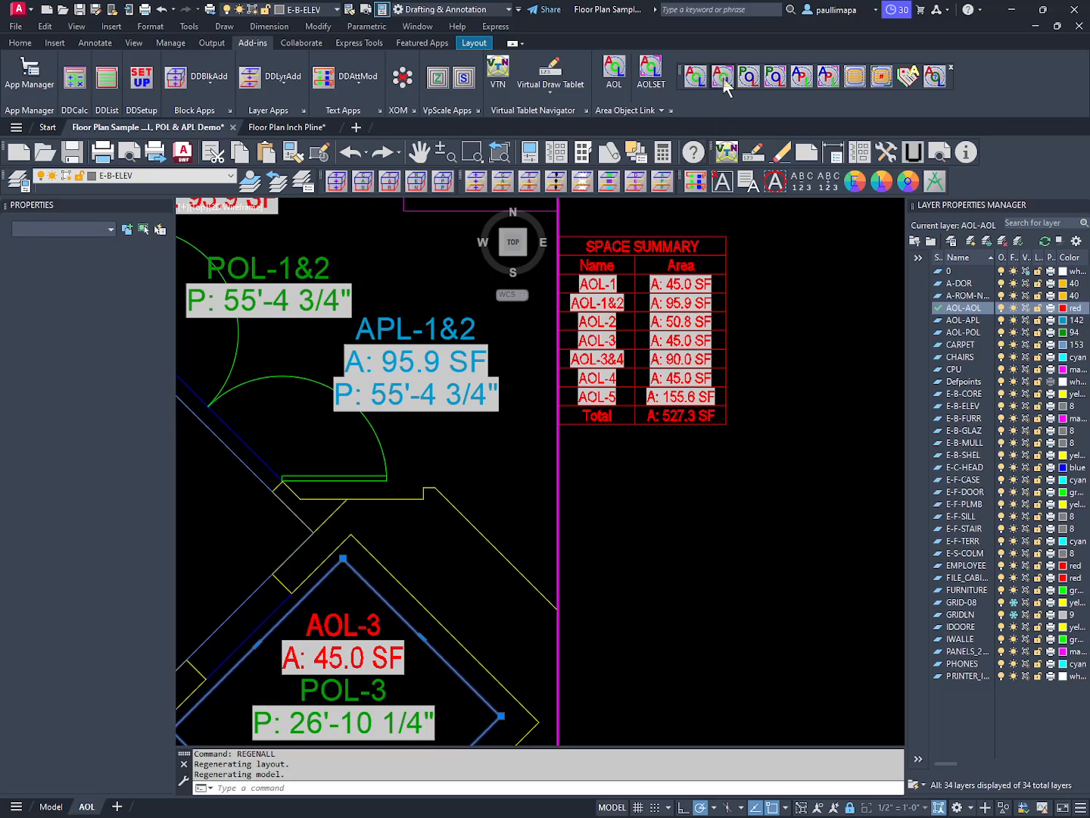
{"action": "left_click", "coordinate": [551, 275]}
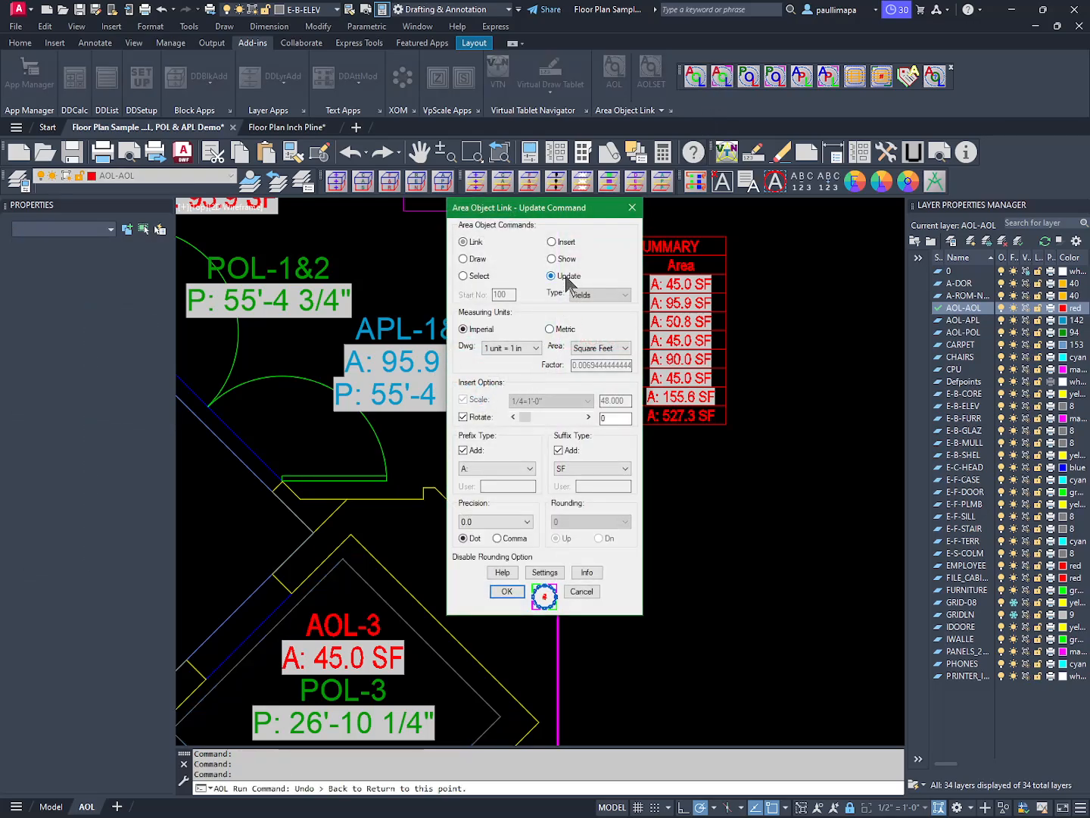
{"action": "left_click", "coordinate": [595, 295]}
{"action": "left_click", "coordinate": [590, 324]}
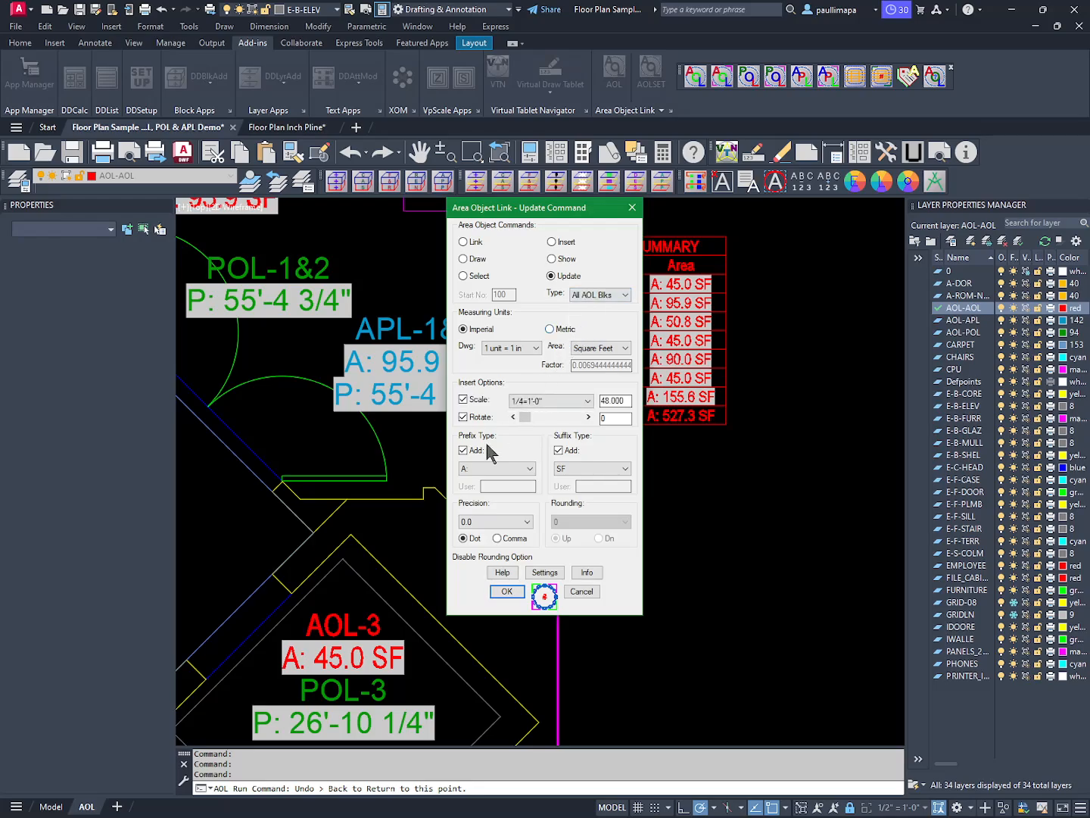
- Set the precision to 0.00, the prefix to "A =" and the suffix to SQF, and run the update
{"action": "left_click", "coordinate": [491, 528]}
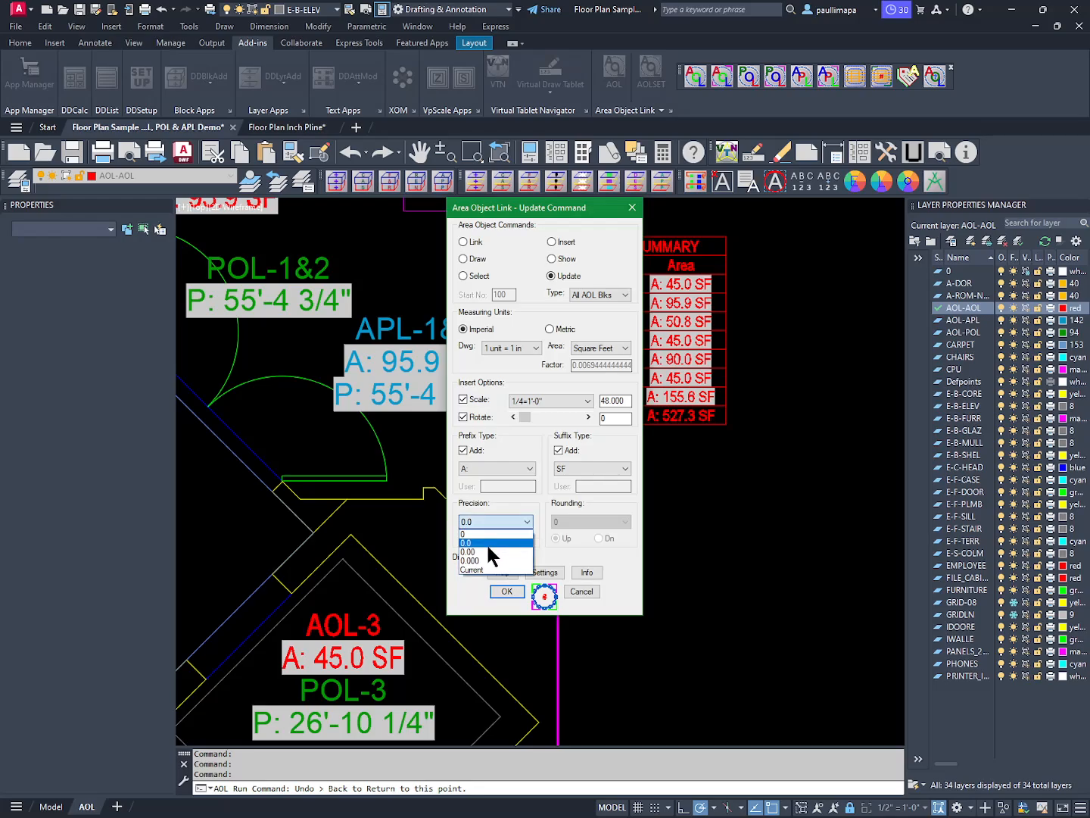
{"action": "left_click", "coordinate": [488, 551]}
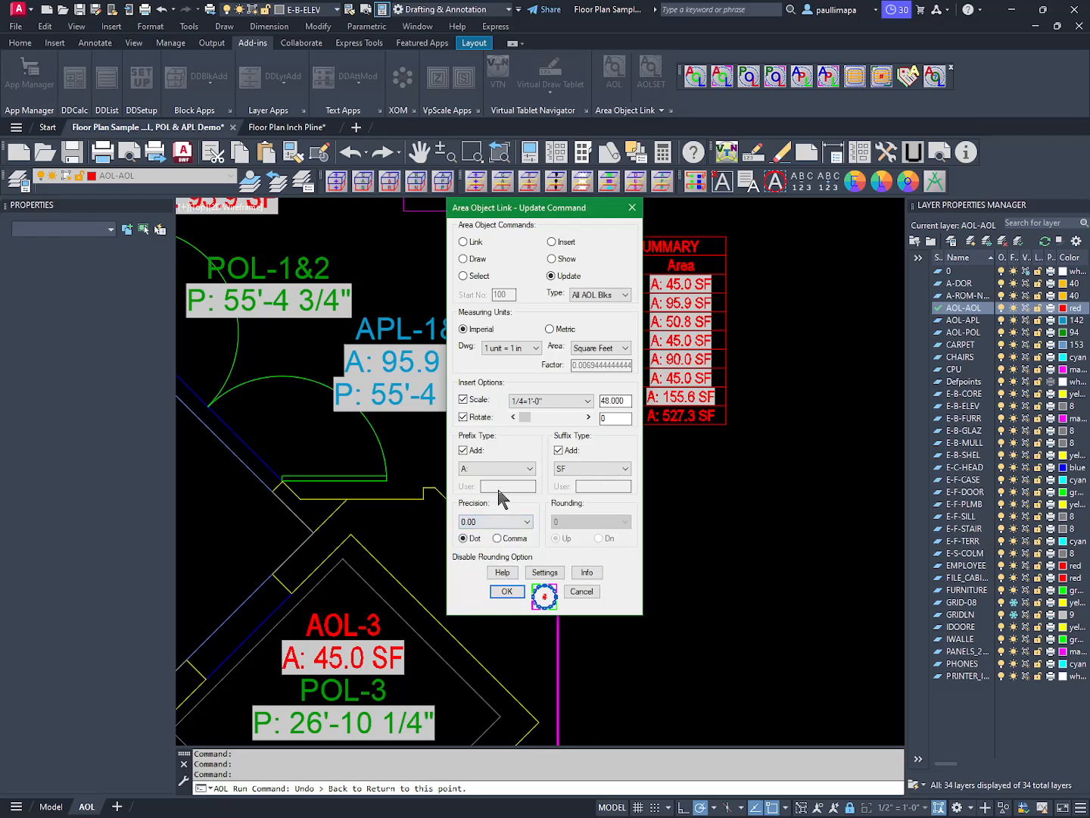
{"action": "left_click", "coordinate": [508, 468]}
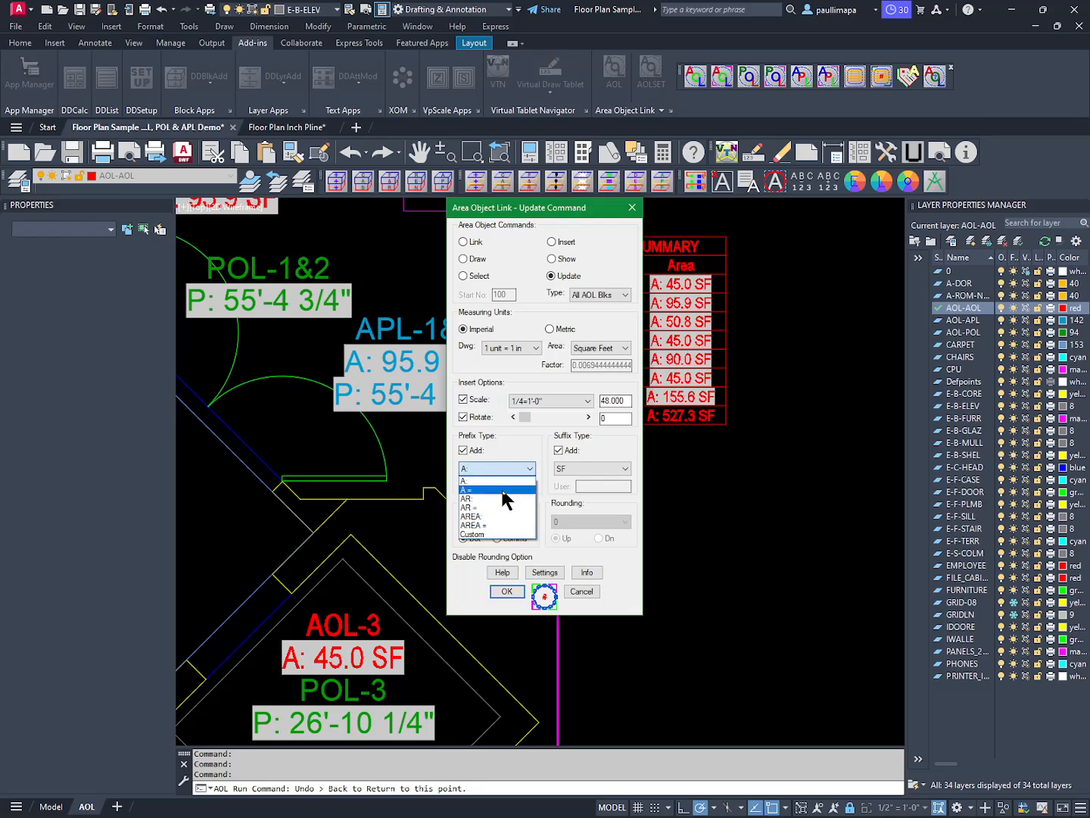
{"action": "left_click", "coordinate": [509, 493]}
{"action": "left_click", "coordinate": [575, 479]}
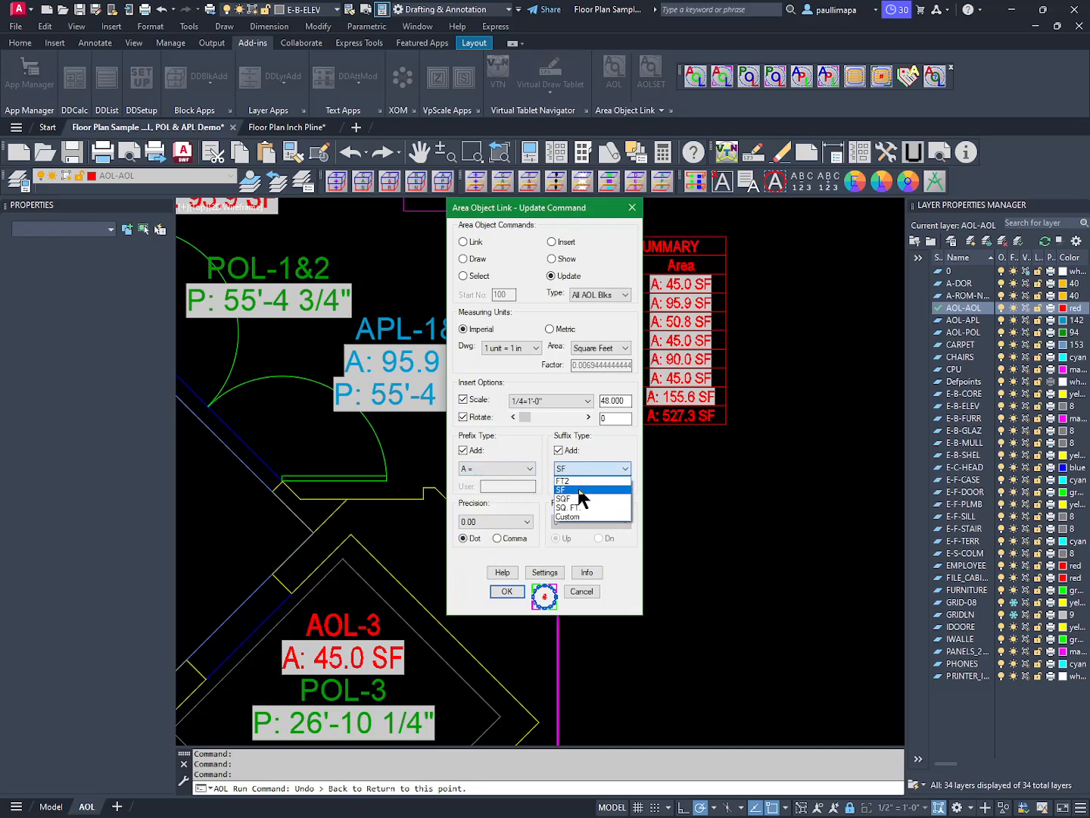
{"action": "left_click", "coordinate": [584, 496]}
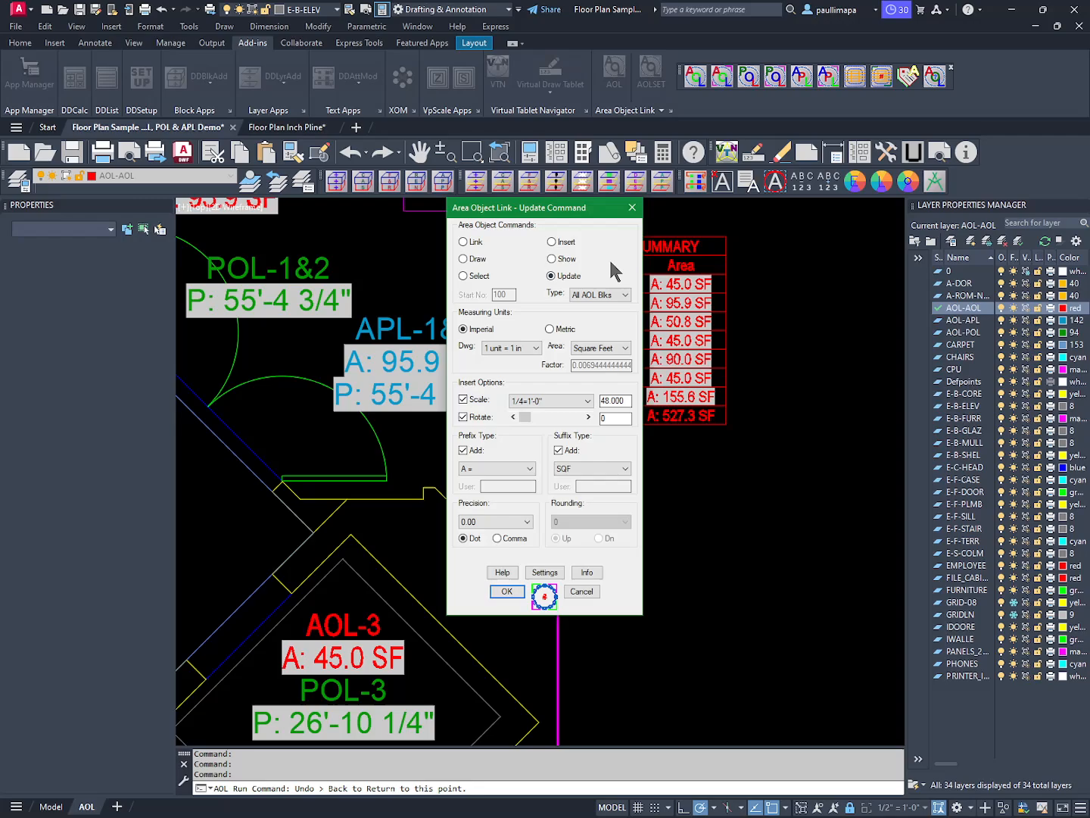
{"action": "left_click", "coordinate": [503, 591]}
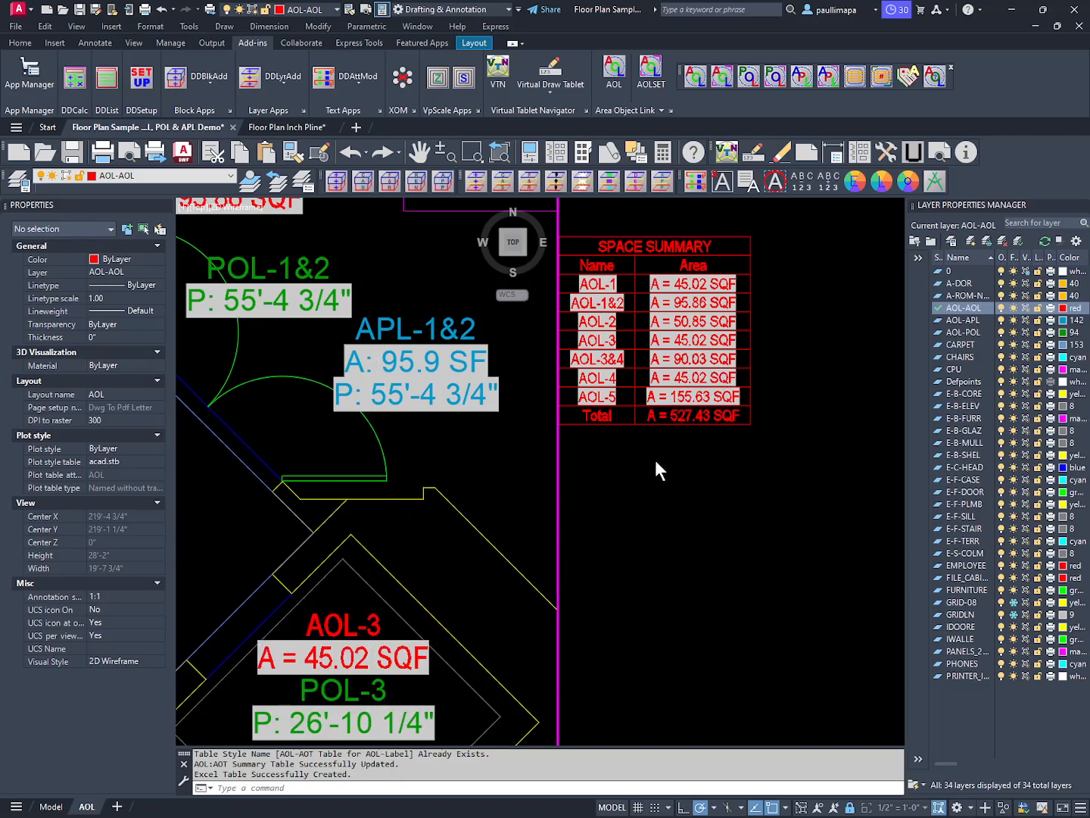
- Return to paper space and start the Area Object Table command for POL-Label
{"action": "double_click", "coordinate": [628, 470]}
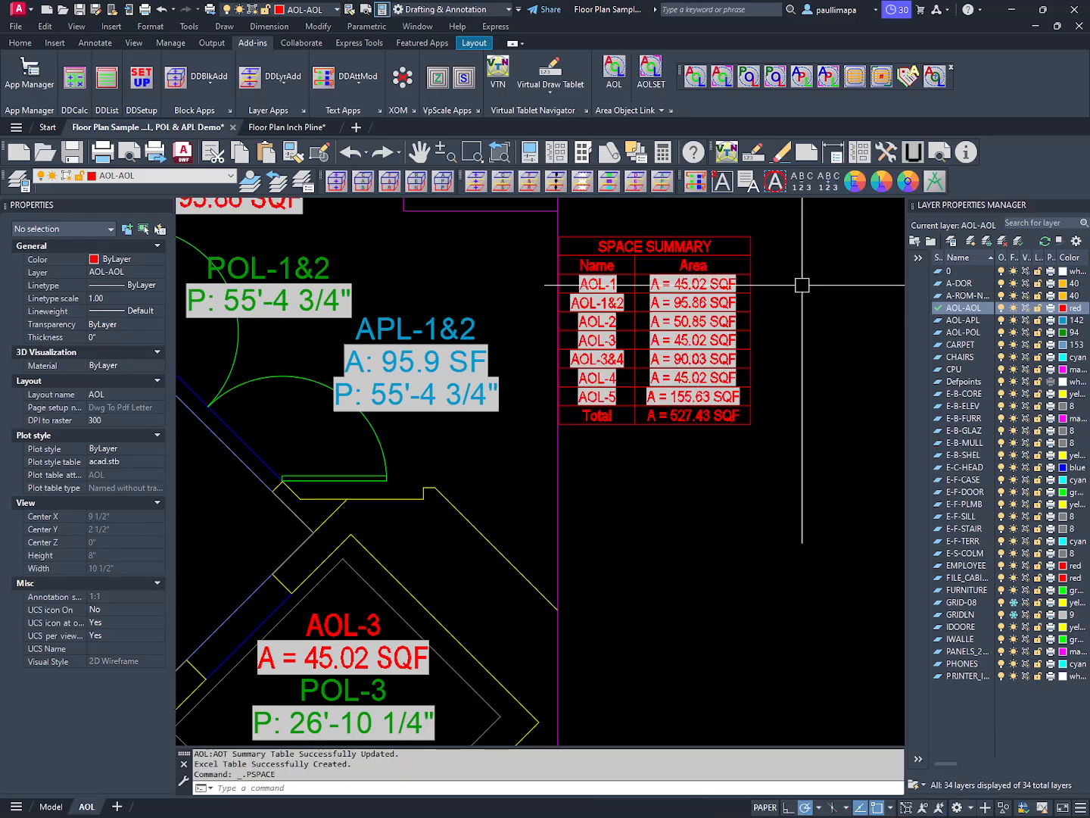
{"action": "left_click", "coordinate": [877, 78]}
{"action": "left_click", "coordinate": [521, 322]}
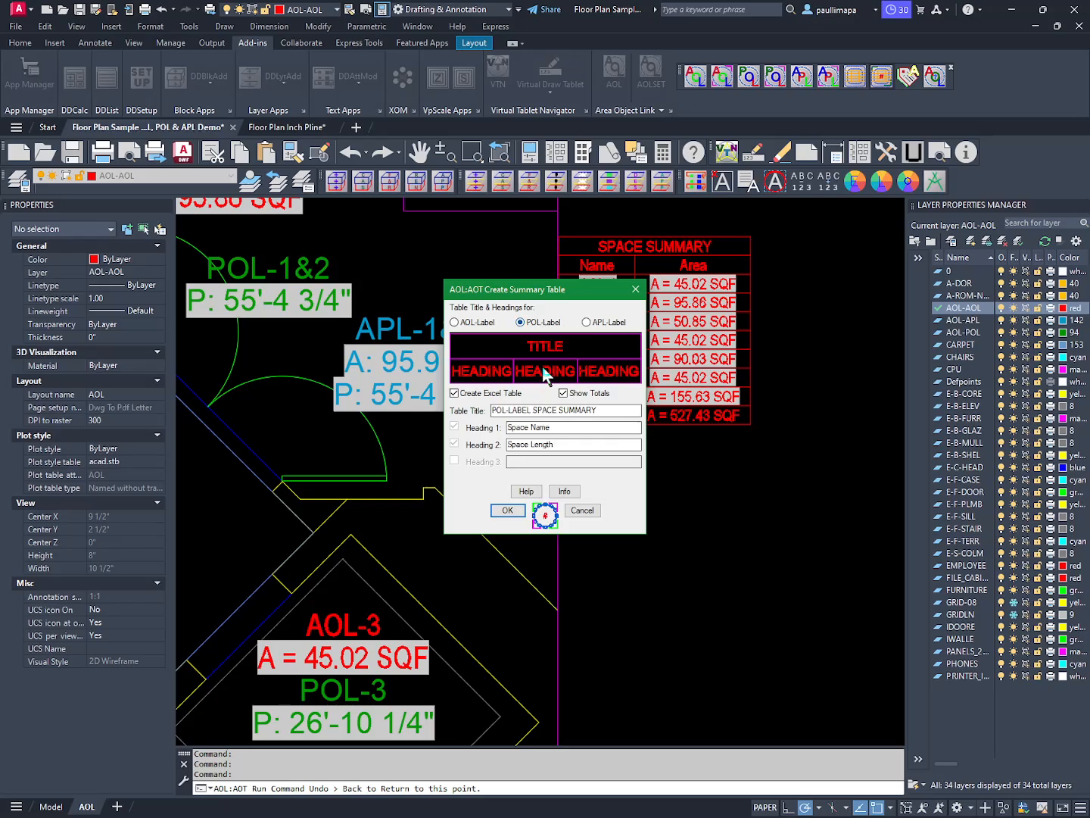
- Shorten the title to SPACE SUMMARY and the headings to Name and Length, and place the table below the area summary table
{"action": "left_click_drag", "start_coordinate": [535, 412], "coordinate": [452, 410]}
{"action": "key", "text": "BackSpace"}
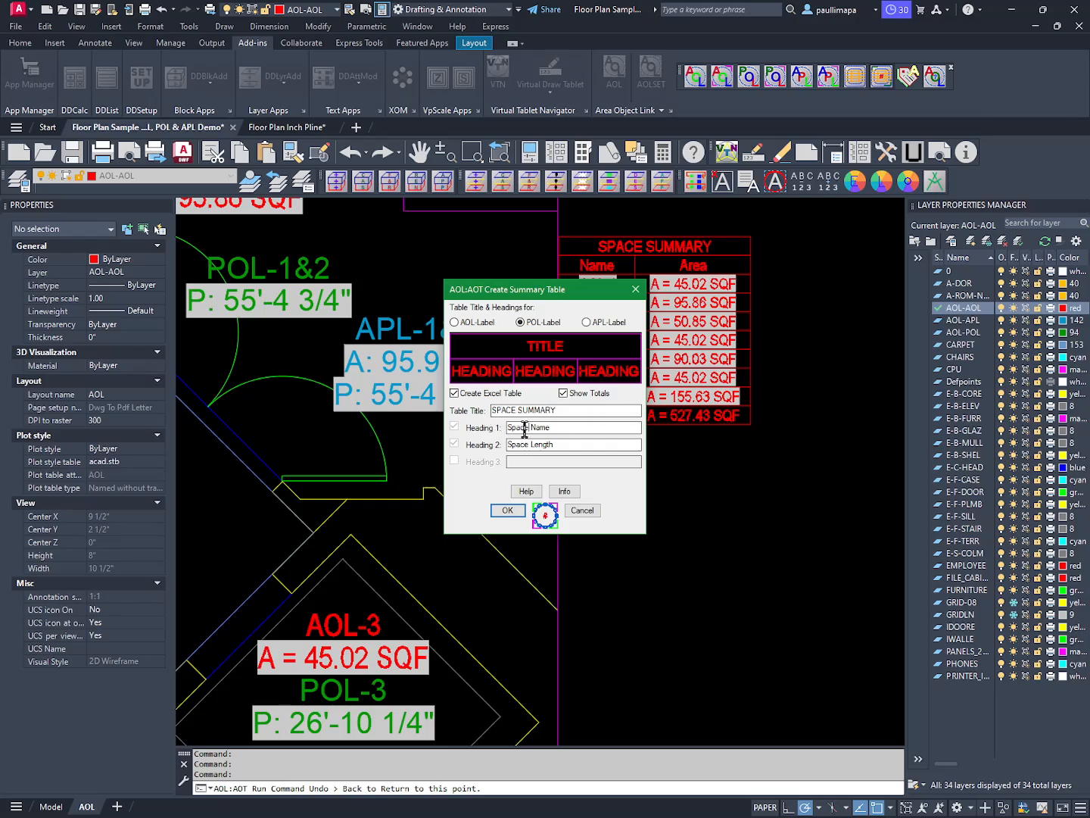
{"action": "key", "text": "BackSpace"}
{"action": "left_click_drag", "start_coordinate": [535, 446], "coordinate": [507, 445]}
{"action": "key", "text": "BackSpace"}
{"action": "left_click", "coordinate": [506, 509]}
{"action": "left_click", "coordinate": [590, 504]}
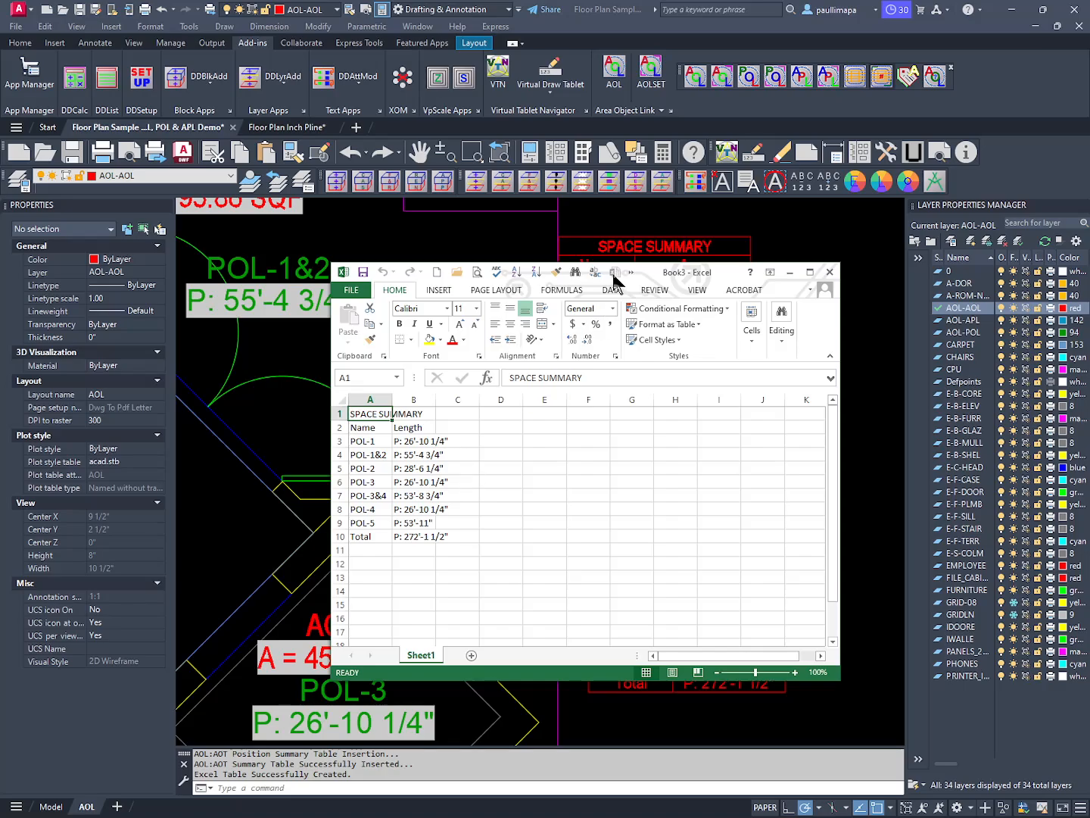
- Shrink the Book3 Excel window and move it beside the length summary table to compare their contents
{"action": "left_click_drag", "start_coordinate": [652, 274], "coordinate": [447, 94]}
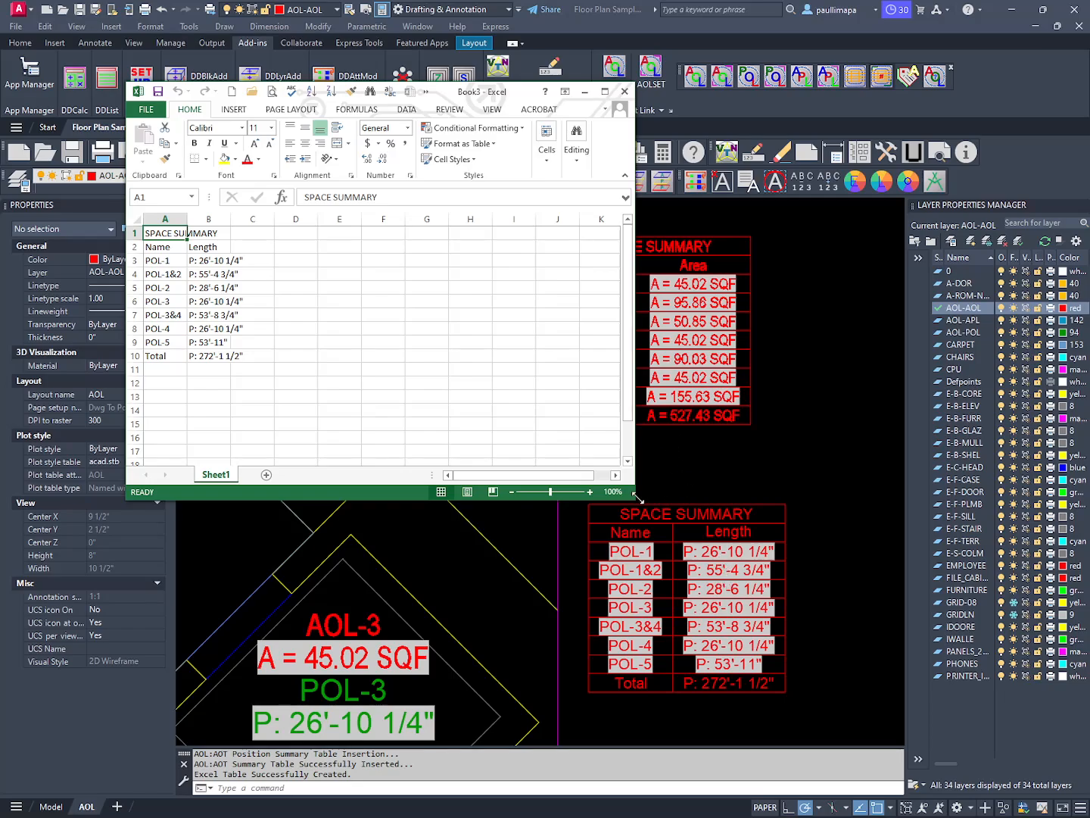
{"action": "left_click_drag", "start_coordinate": [639, 498], "coordinate": [354, 428]}
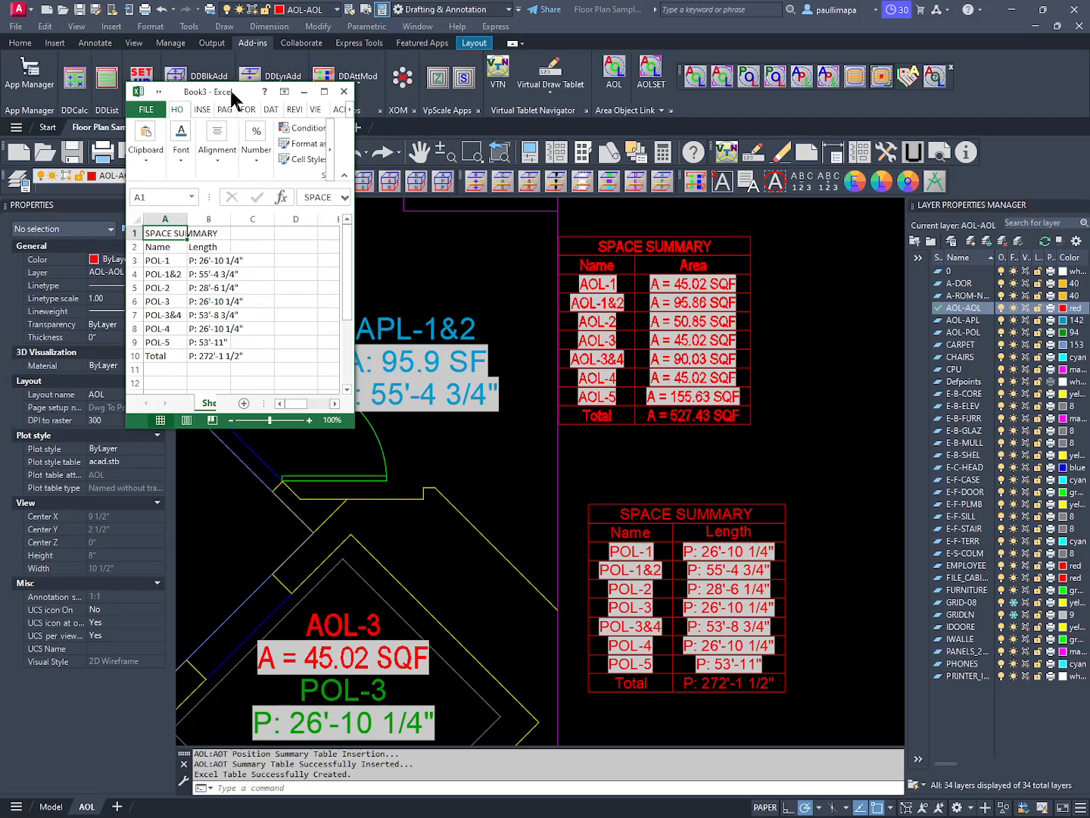
{"action": "left_click_drag", "start_coordinate": [228, 87], "coordinate": [456, 400]}
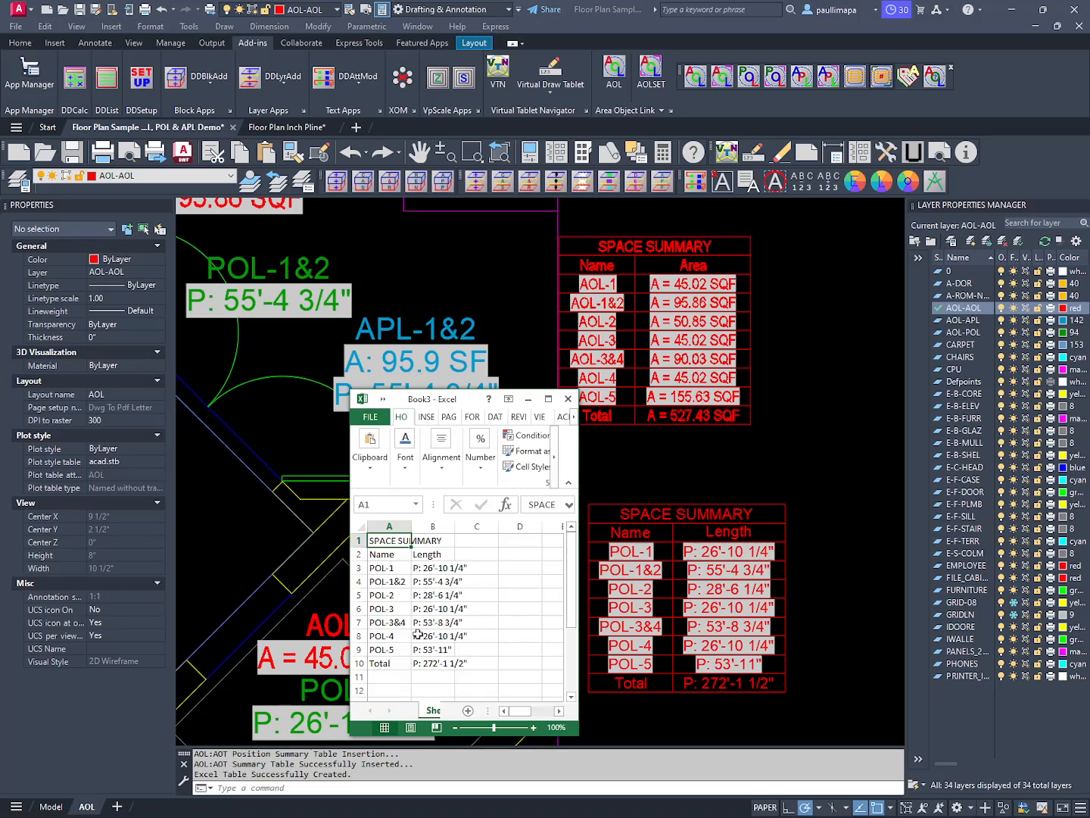
- Close the Excel workbooks Book3, Book2 and Book1 without saving them
{"action": "left_click", "coordinate": [568, 398]}
{"action": "left_click", "coordinate": [557, 430]}
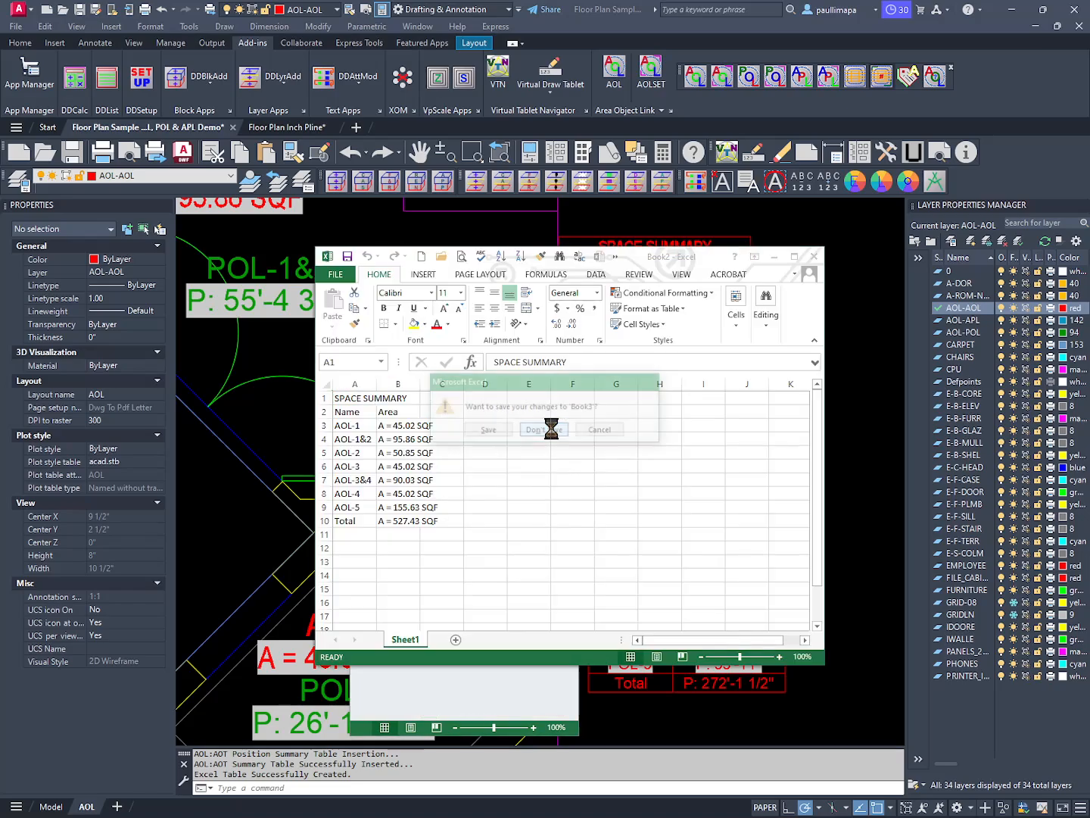
{"action": "left_click", "coordinate": [814, 256]}
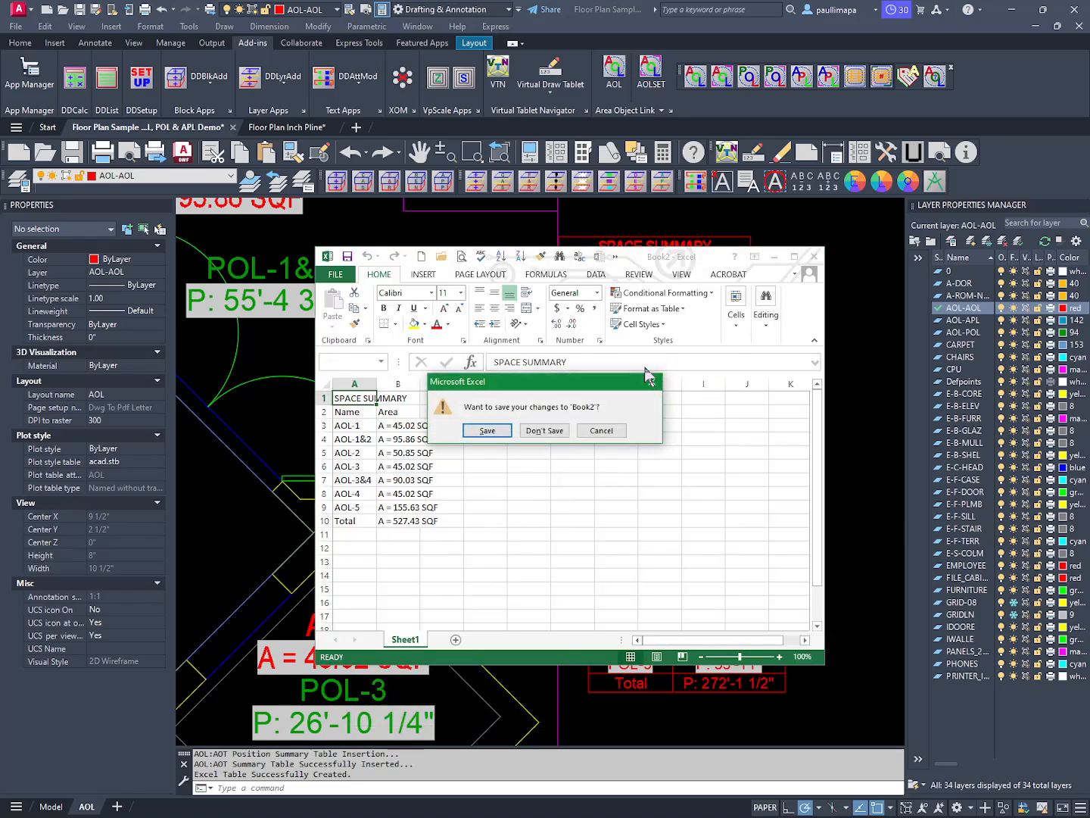
{"action": "left_click", "coordinate": [557, 430]}
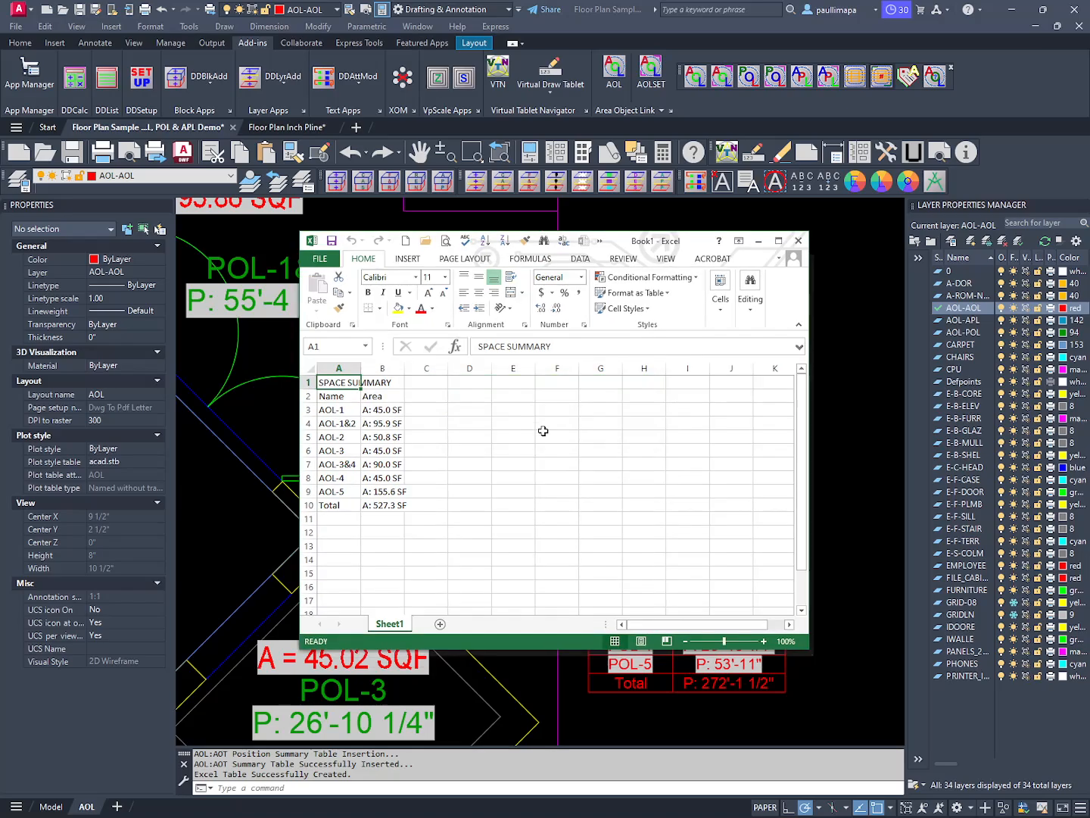
{"action": "left_click", "coordinate": [798, 241]}
{"action": "left_click", "coordinate": [540, 431]}
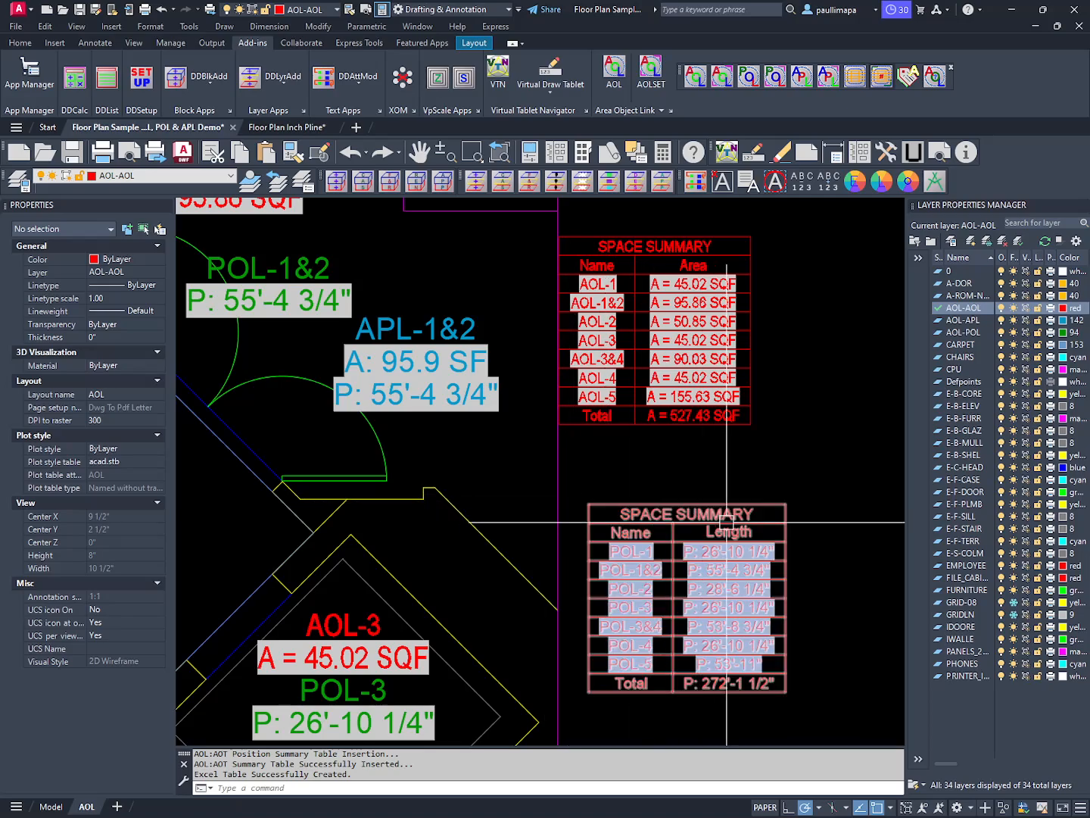
{"action": "middle_click_drag", "start_coordinate": [796, 524], "coordinate": [732, 384]}
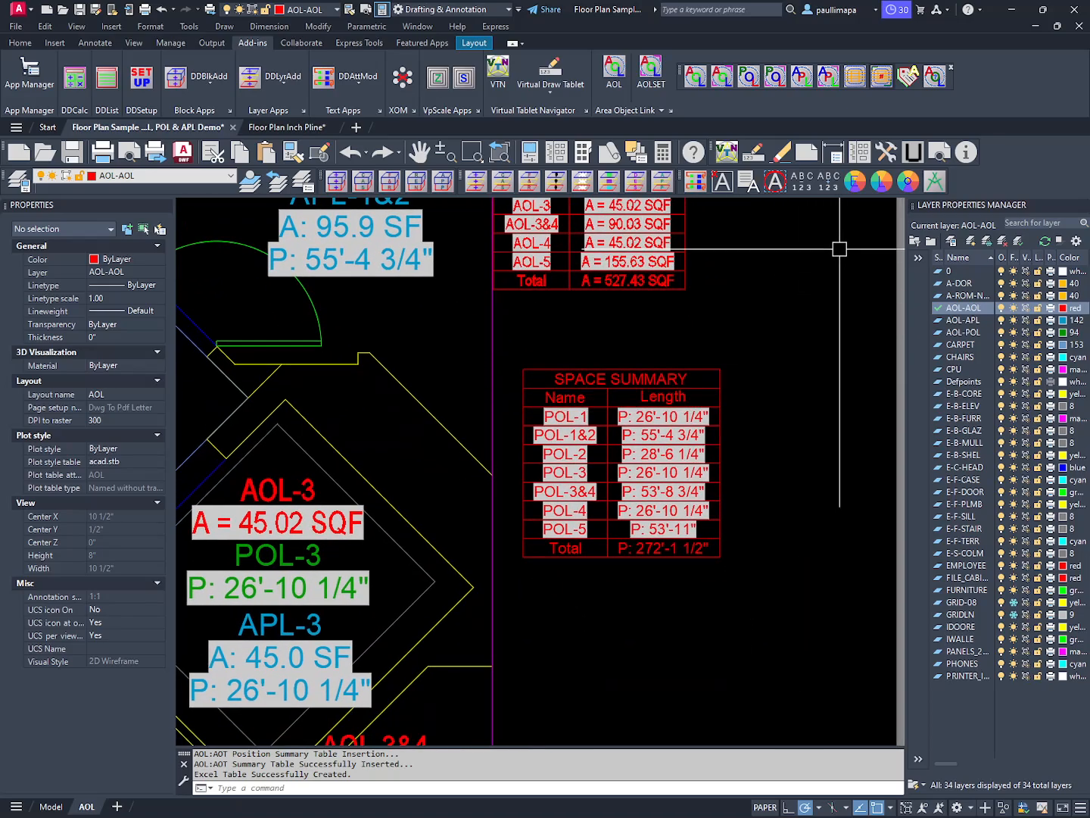
- Create an APL-Label summary table with the Area Object Table command, without an Excel table, and place it below the length summary table
{"action": "left_click", "coordinate": [883, 78]}
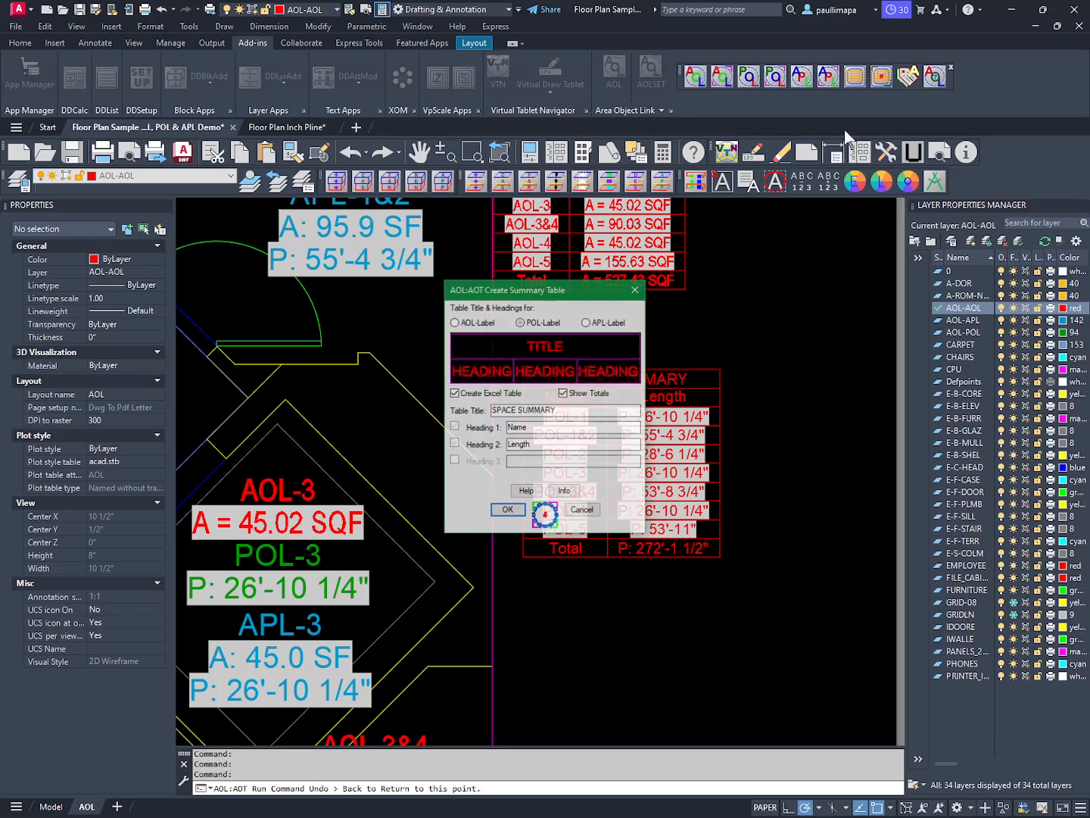
{"action": "left_click", "coordinate": [595, 325]}
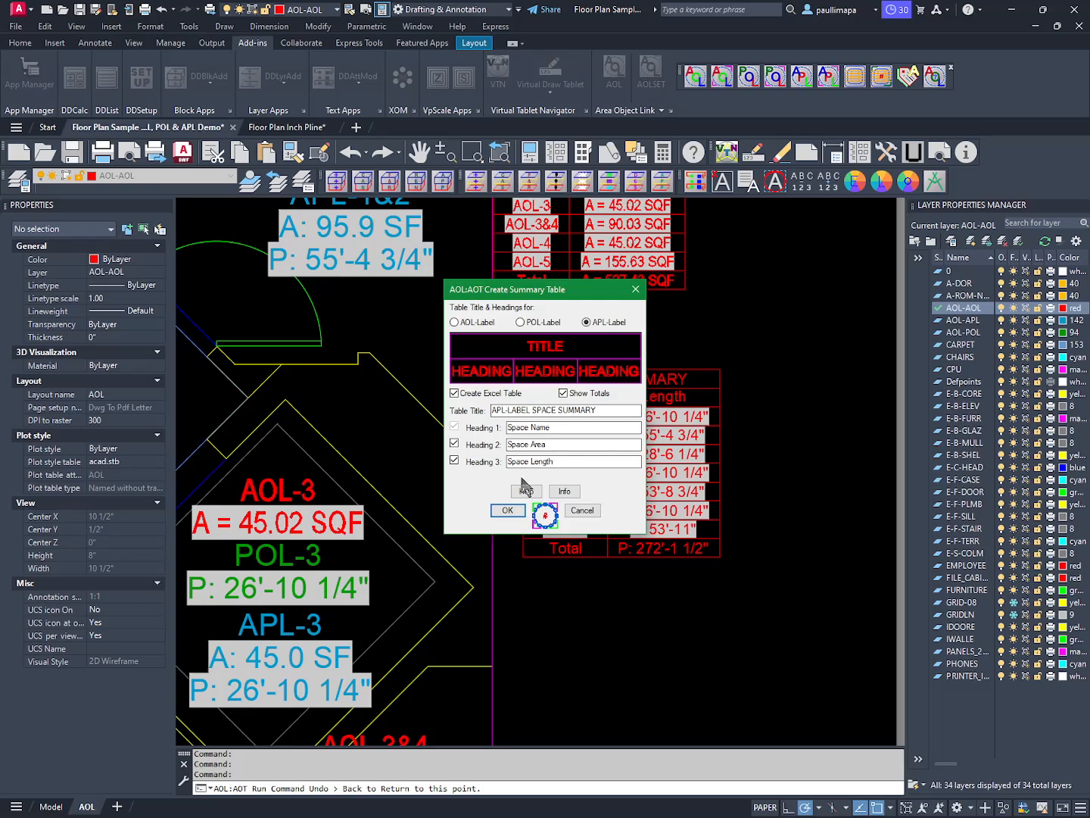
{"action": "left_click", "coordinate": [455, 393]}
{"action": "left_click", "coordinate": [518, 514]}
{"action": "left_click", "coordinate": [521, 569]}
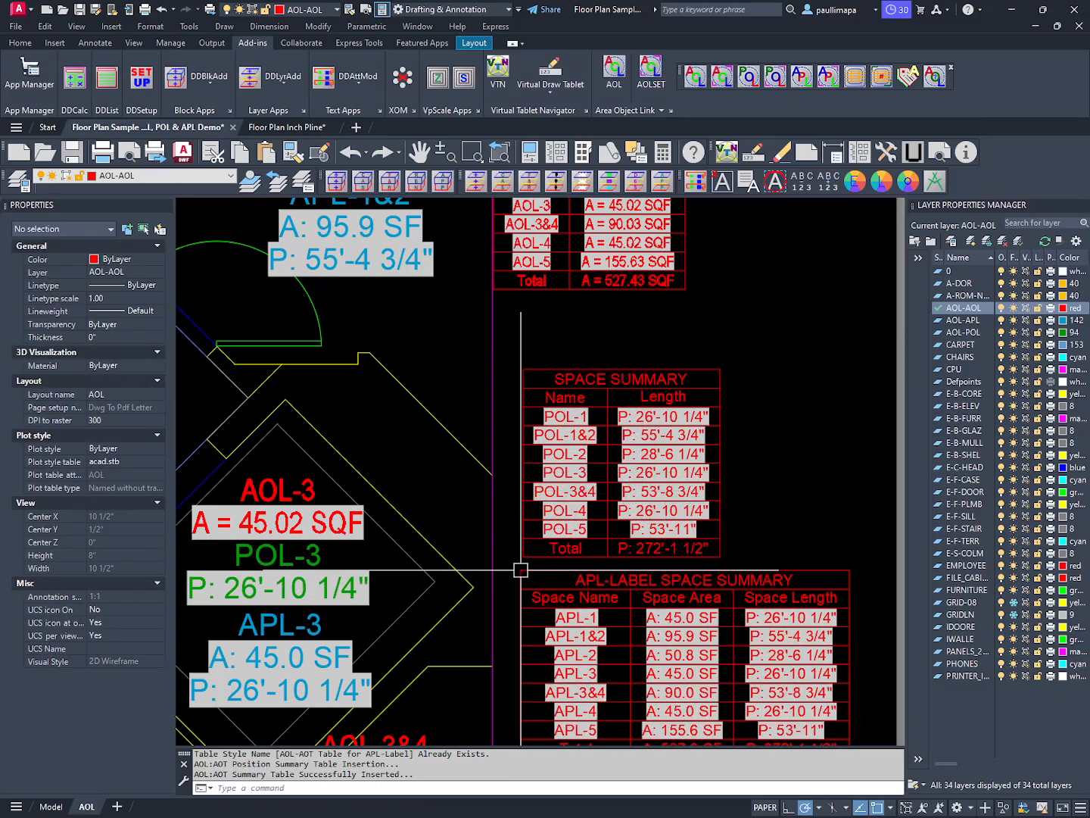
- Move the APL-Label space summary table beside the area summary table, on its outer side
{"action": "middle_click_drag", "start_coordinate": [677, 548], "coordinate": [591, 455]}
{"action": "left_click", "coordinate": [593, 455]}
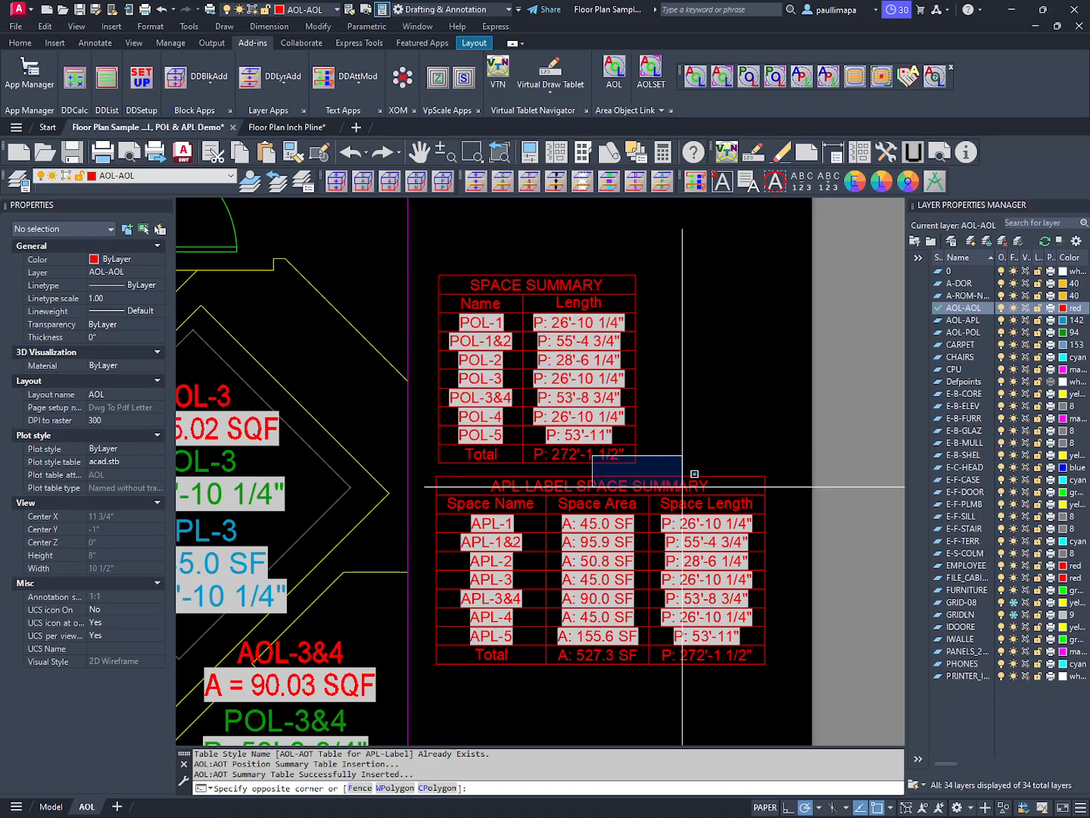
{"action": "left_click", "coordinate": [748, 492]}
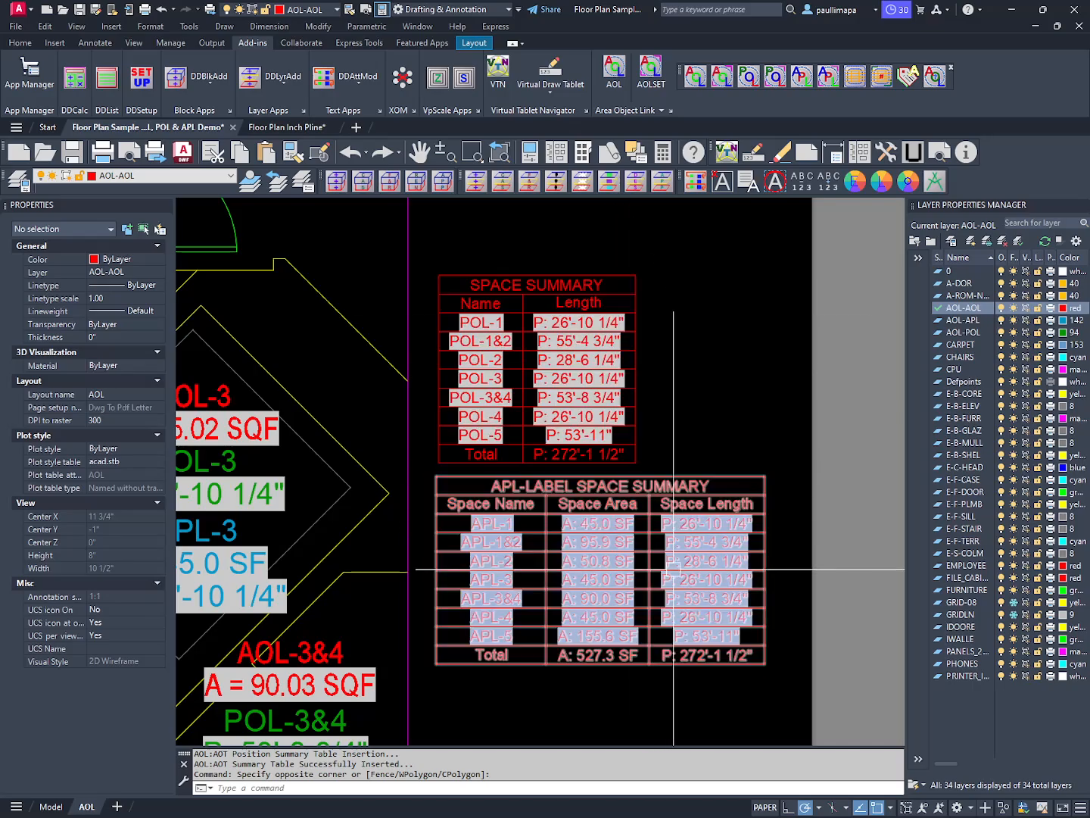
{"action": "middle_click_drag", "start_coordinate": [370, 514], "coordinate": [527, 524]}
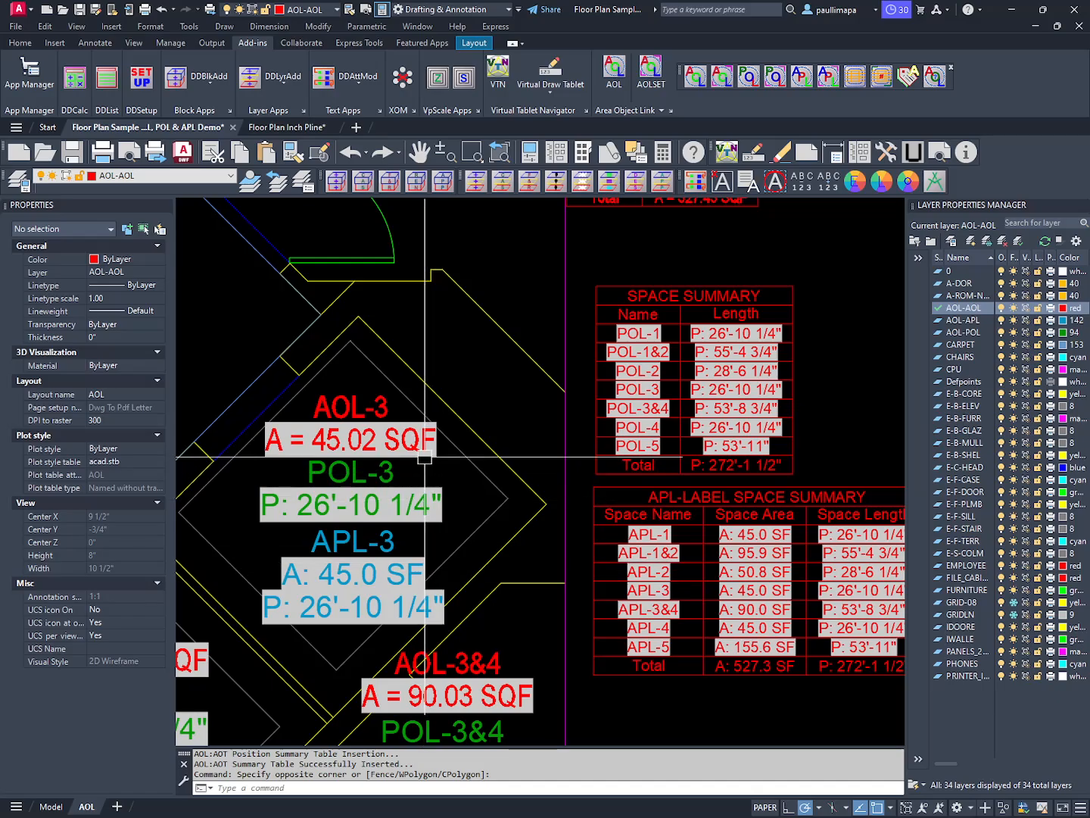
{"action": "mouse_move", "coordinate": [766, 543]}
{"action": "middle_mouse_down"}
{"action": "mouse_move", "coordinate": [575, 526]}
{"action": "mouse_move", "coordinate": [516, 566]}
{"action": "middle_mouse_up"}
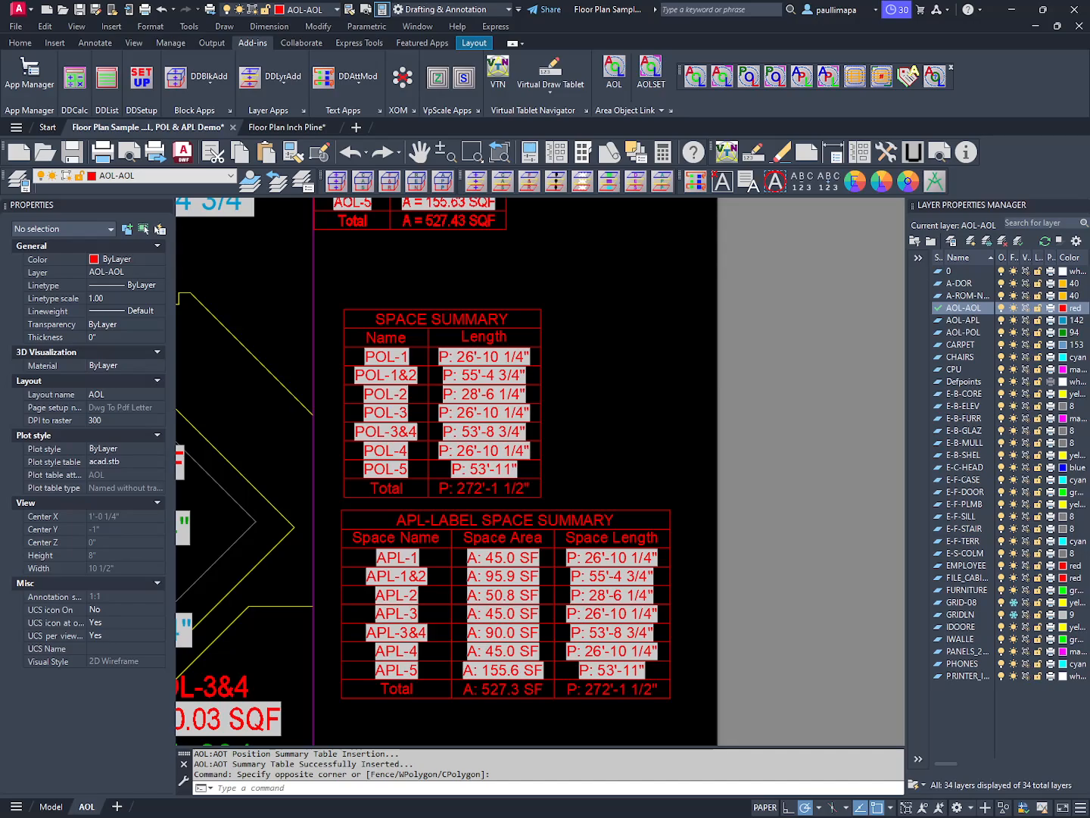
{"action": "left_click", "coordinate": [557, 626]}
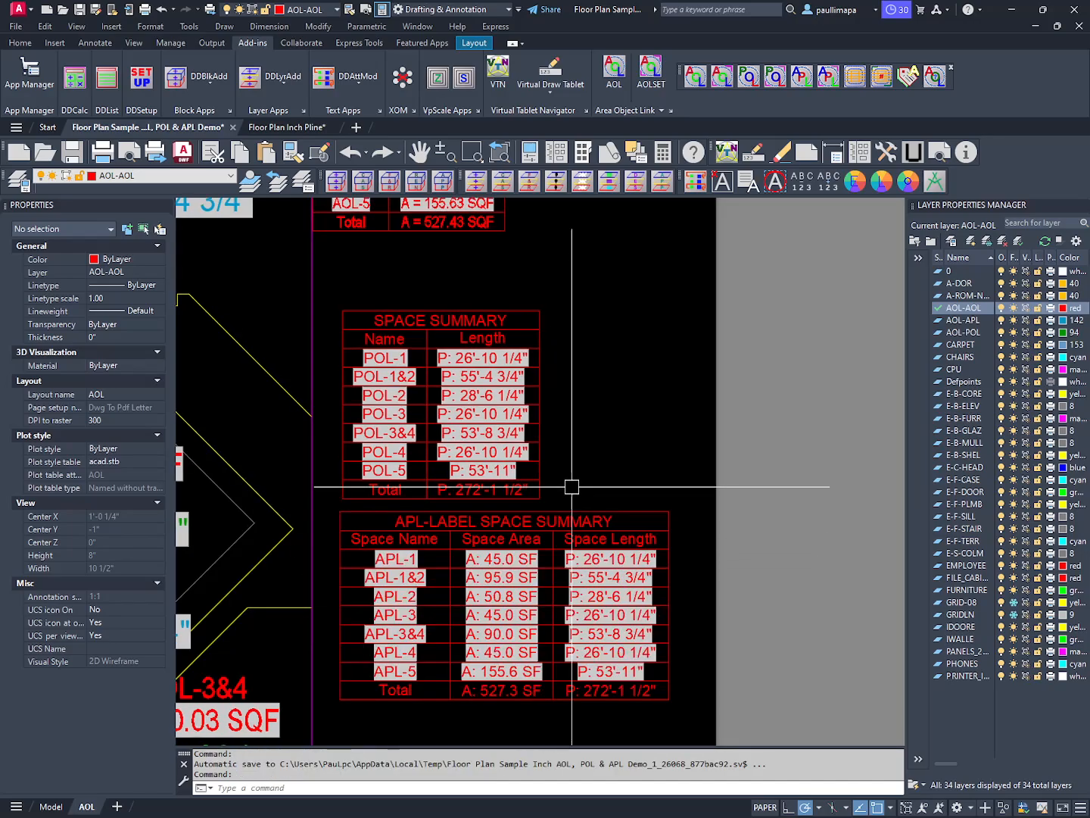
{"action": "middle_click_drag", "start_coordinate": [560, 520], "coordinate": [561, 540]}
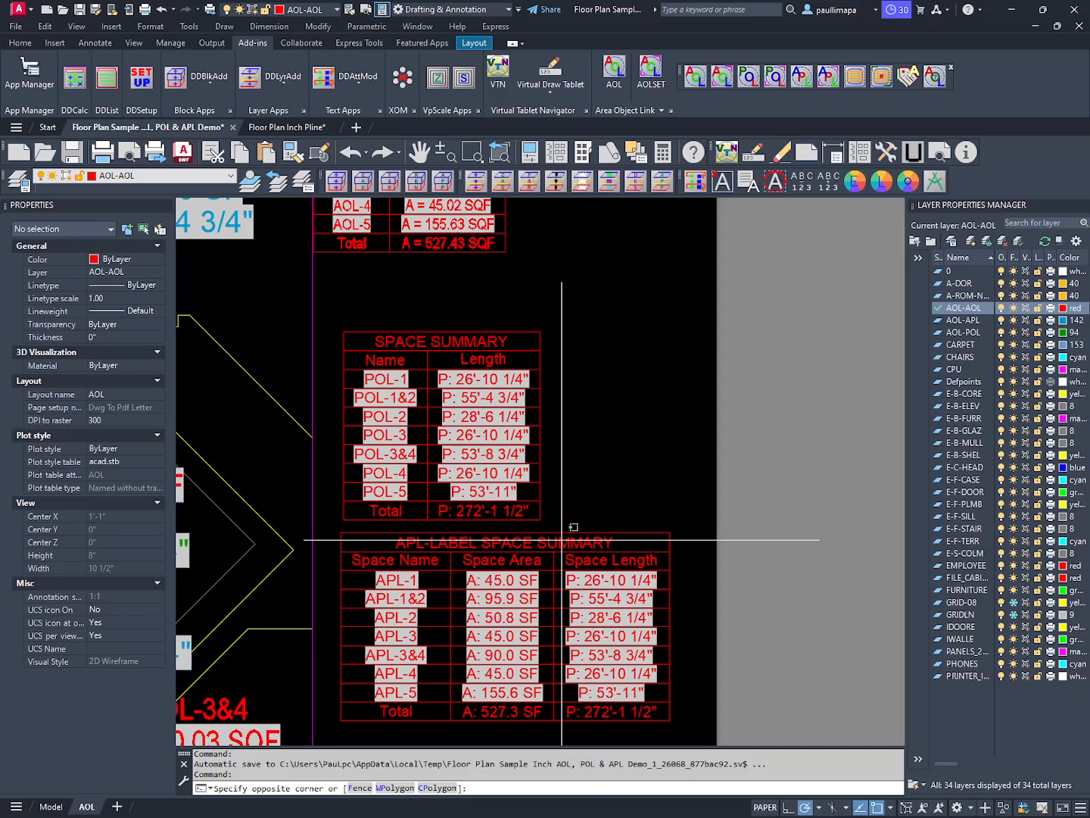
{"action": "left_click", "coordinate": [338, 551]}
{"action": "type", "text": "m"}
{"action": "key", "text": "Return"}
{"action": "left_click", "coordinate": [341, 549]}
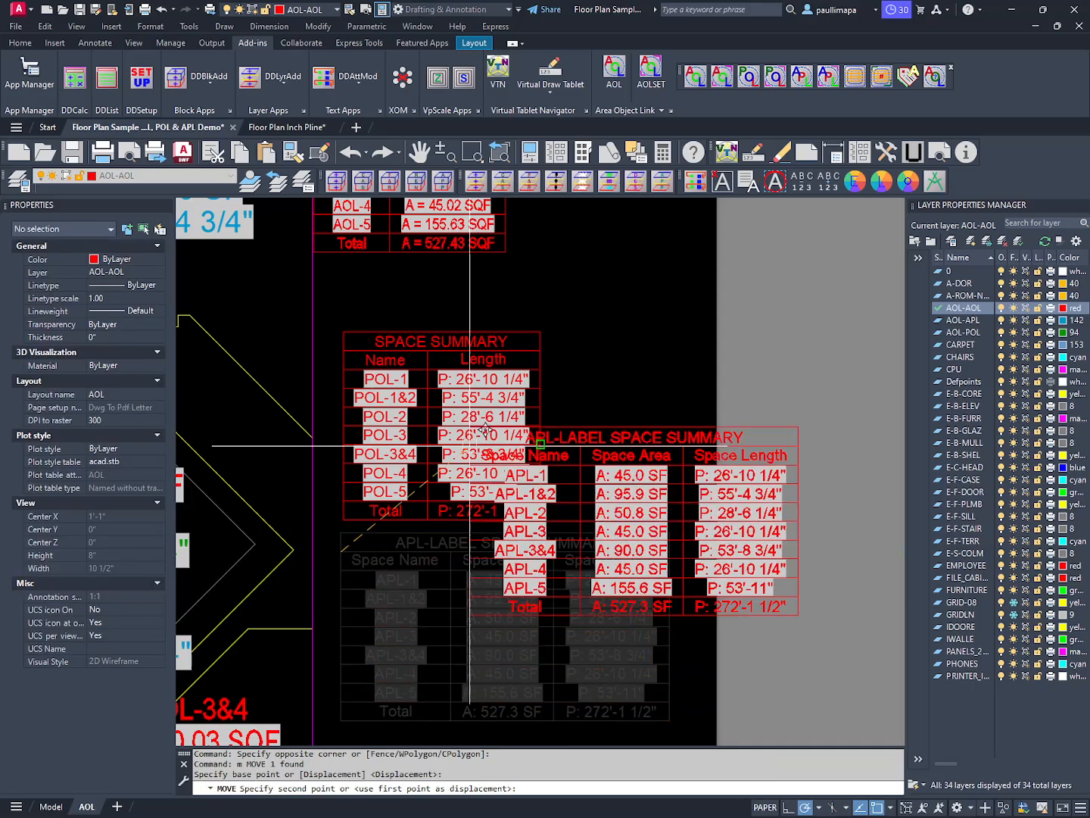
{"action": "middle_click_drag", "start_coordinate": [568, 220], "coordinate": [569, 419]}
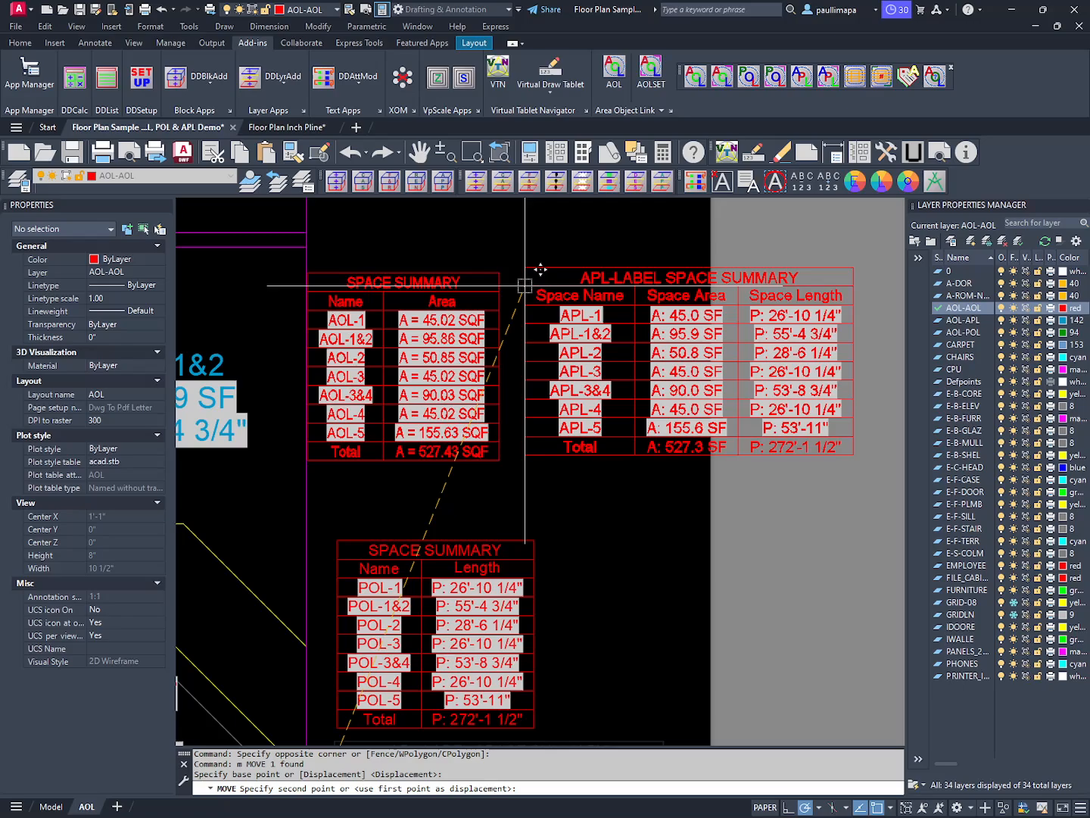
{"action": "left_click", "coordinate": [520, 295]}
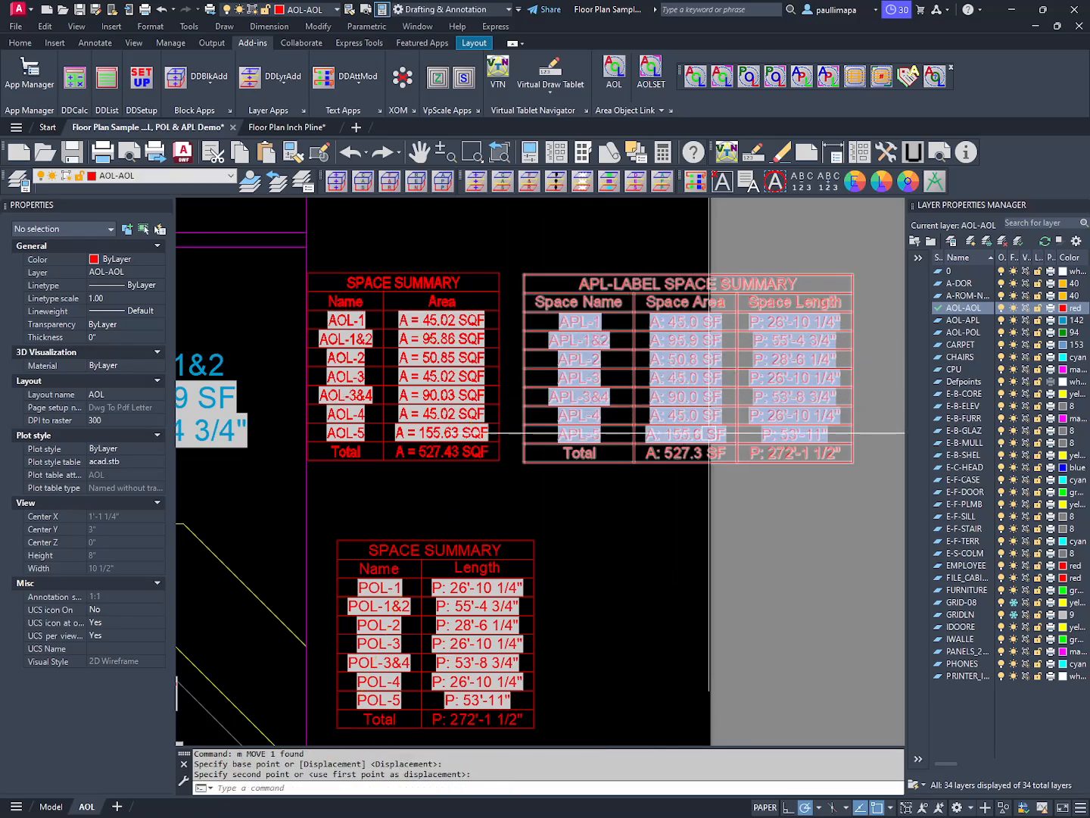
- Update all AOL blocks and their summary table to a precision of 0.0 with the Area Object Link Update command
{"action": "middle_click_drag", "start_coordinate": [344, 429], "coordinate": [478, 424]}
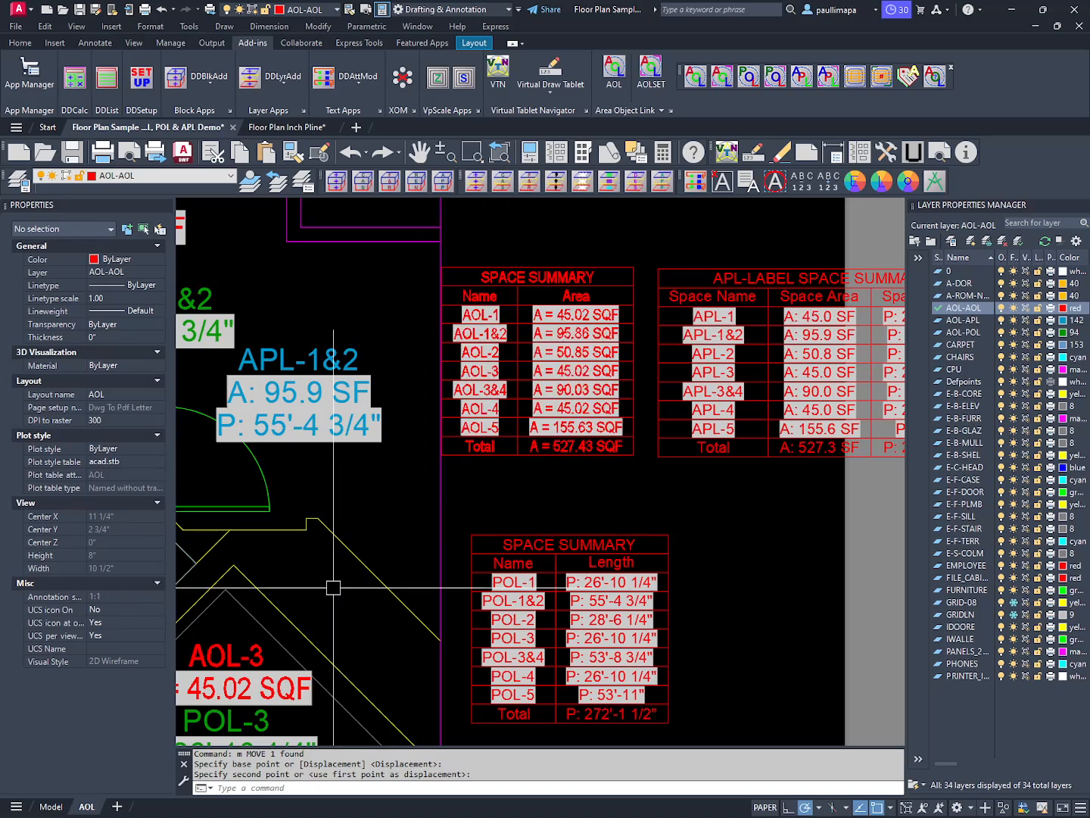
{"action": "middle_click_drag", "start_coordinate": [334, 584], "coordinate": [356, 503]}
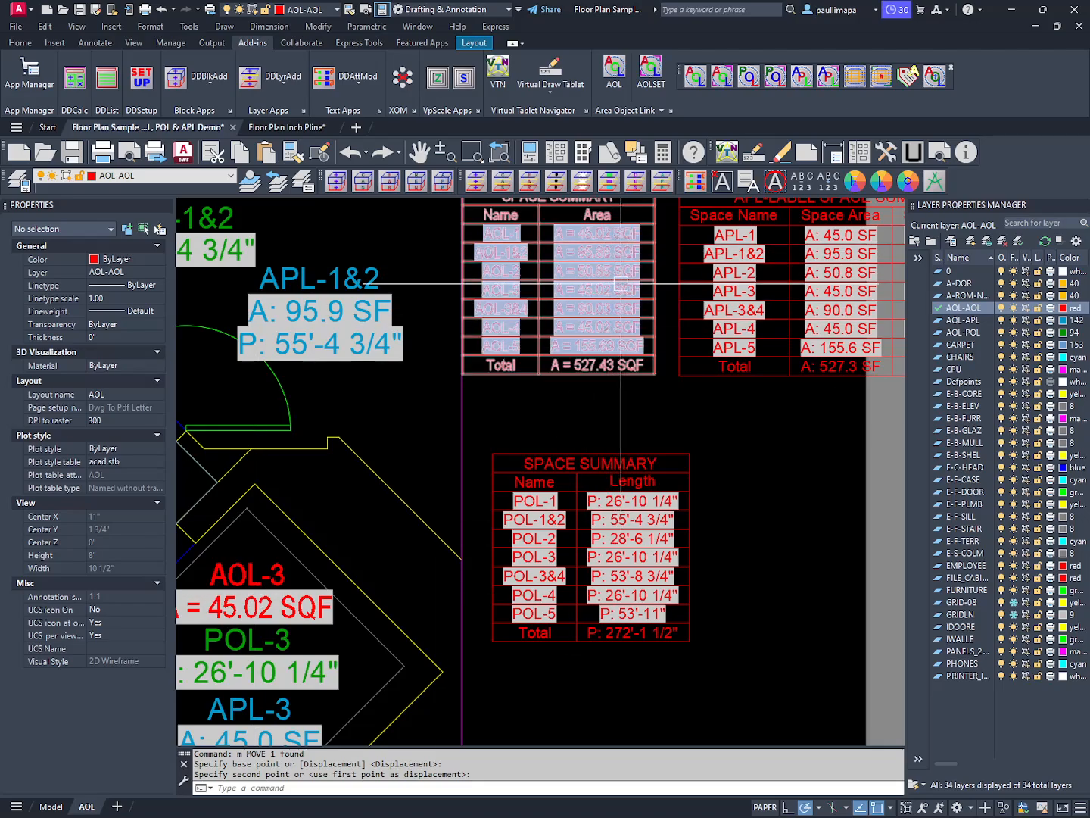
{"action": "middle_click_drag", "start_coordinate": [700, 419], "coordinate": [568, 421]}
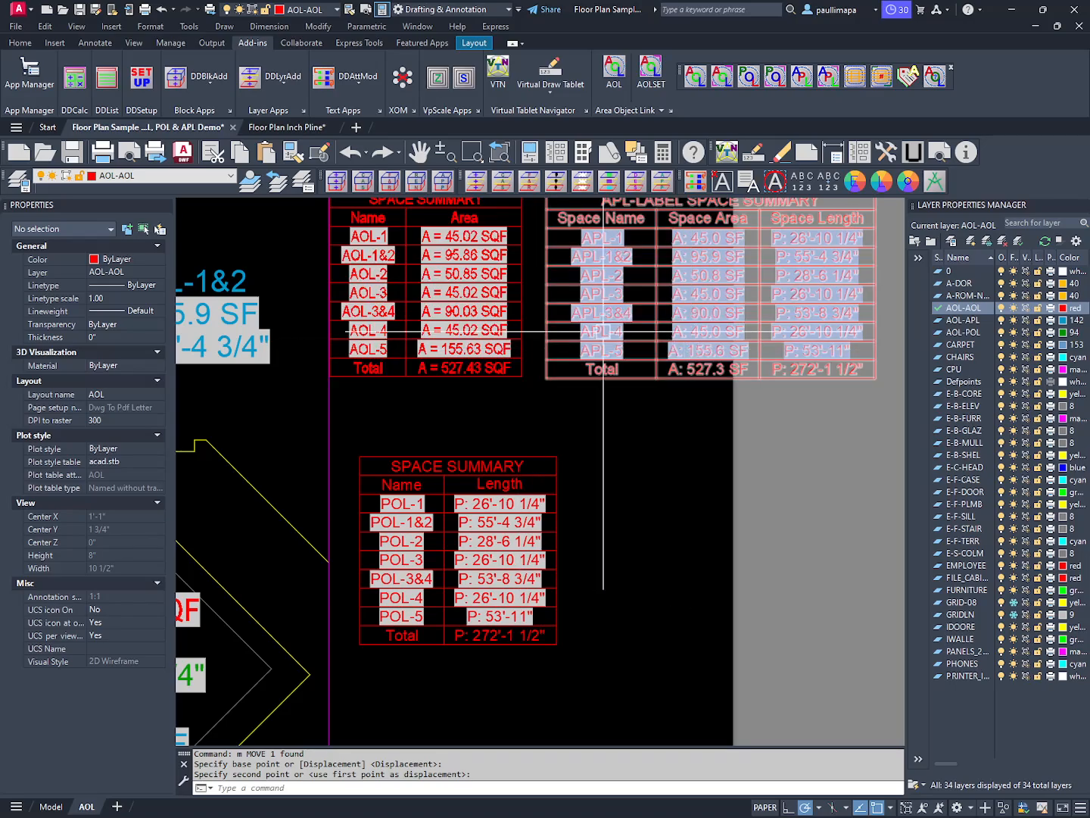
{"action": "left_click", "coordinate": [481, 351]}
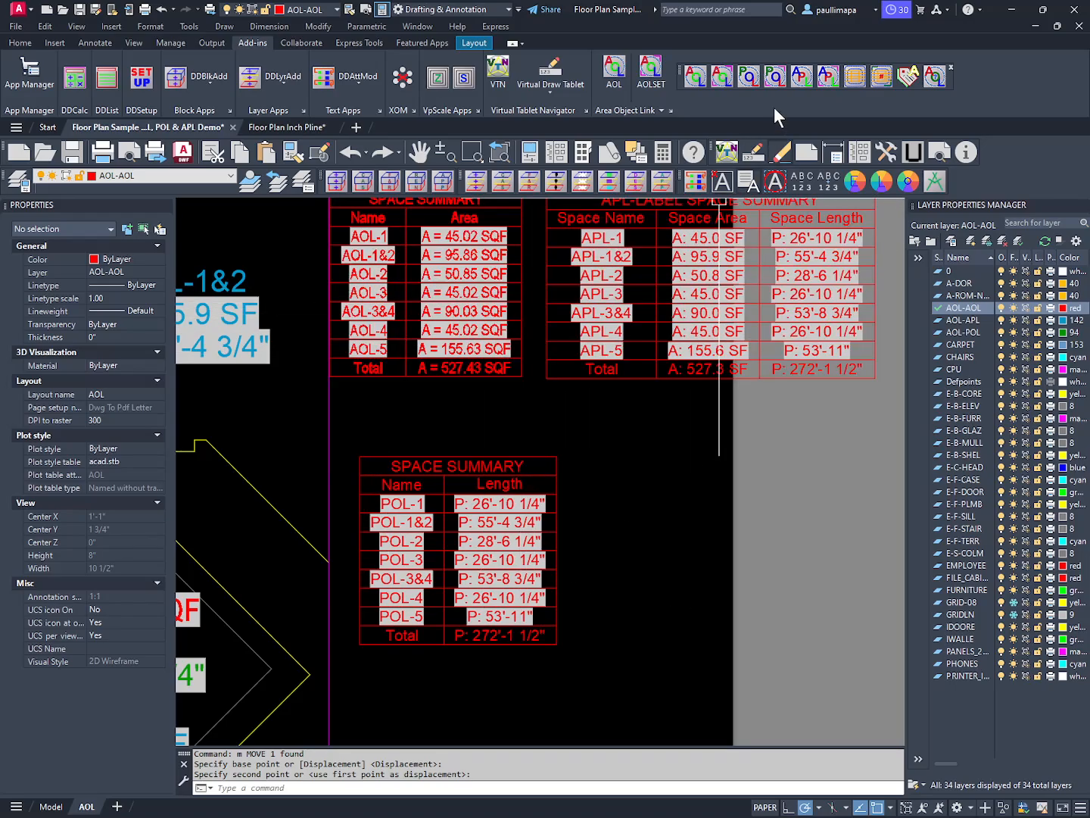
{"action": "left_click", "coordinate": [726, 78]}
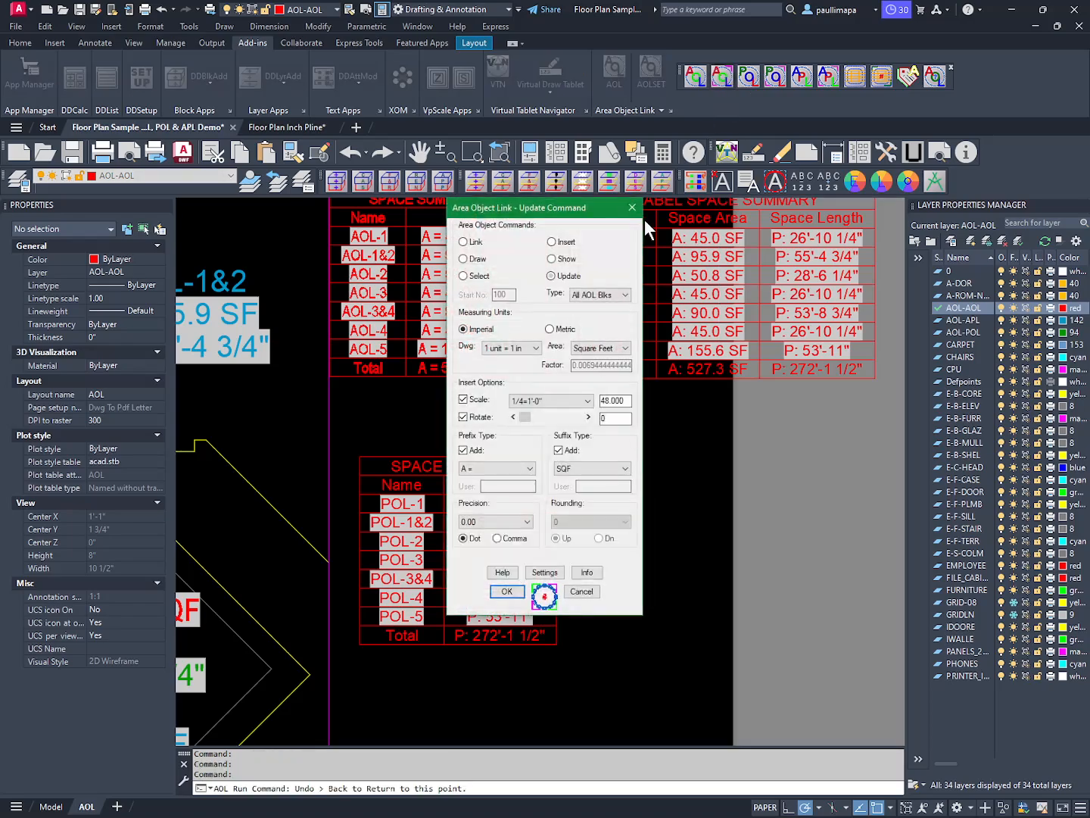
{"action": "left_click", "coordinate": [487, 520]}
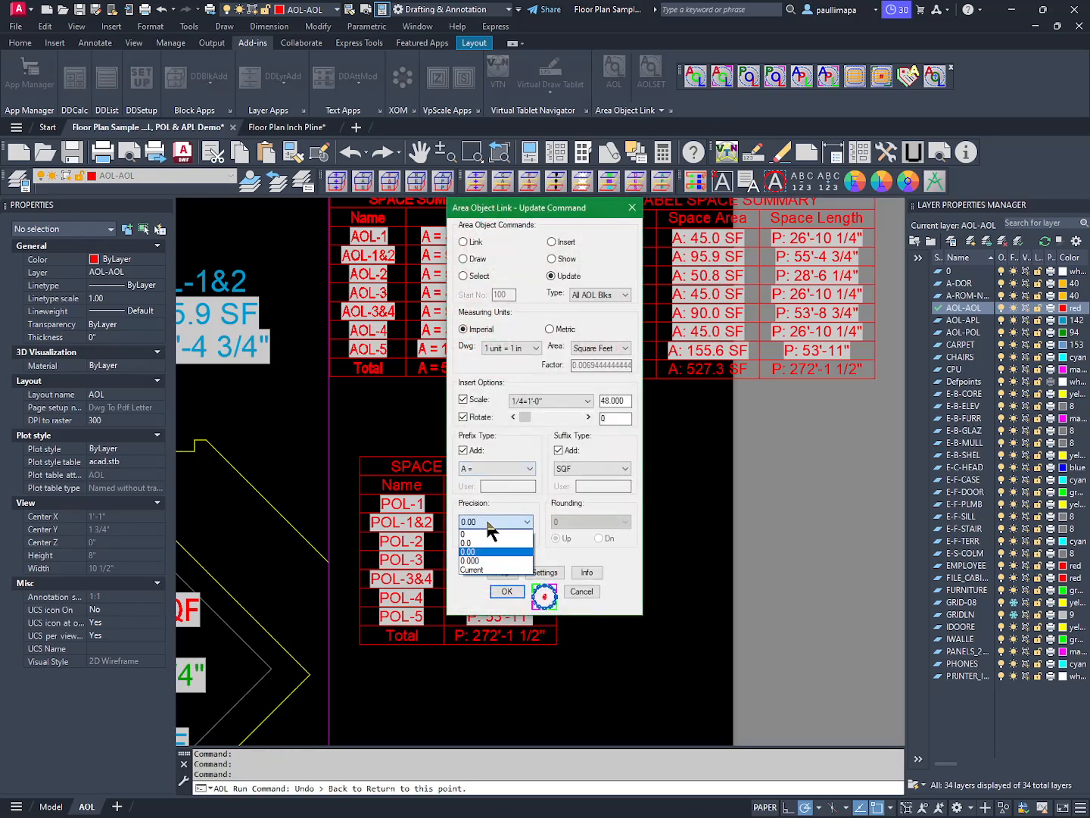
{"action": "left_click", "coordinate": [484, 546]}
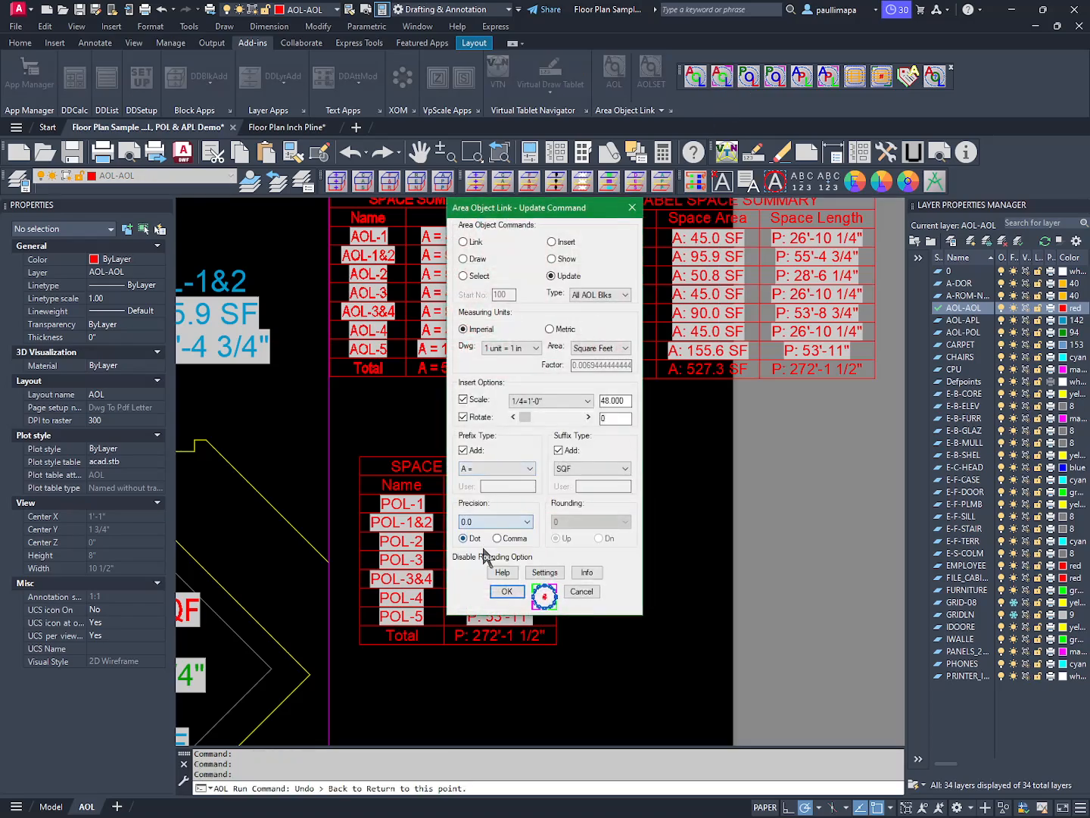
{"action": "left_click", "coordinate": [507, 591]}
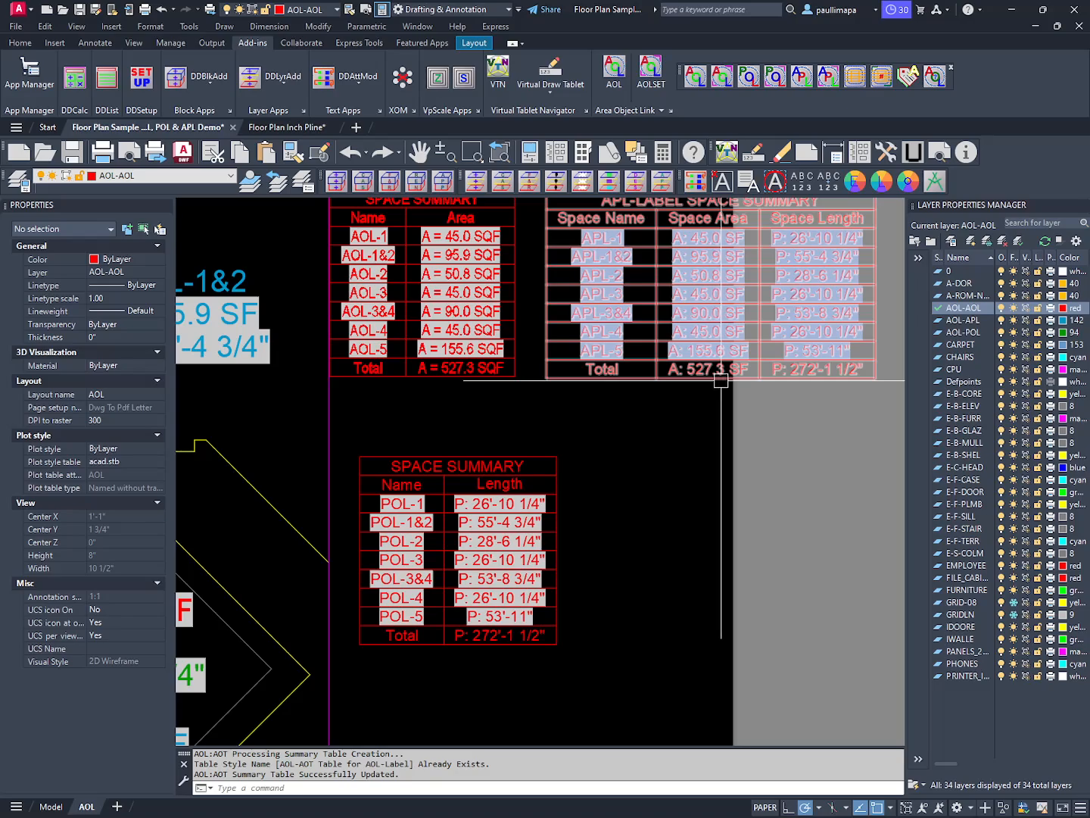
- Activate the floor plan viewport's model space at the 6001 room number tag
{"action": "scroll", "coordinate": [691, 426], "scroll_direction": "down", "scroll_amount": 2}
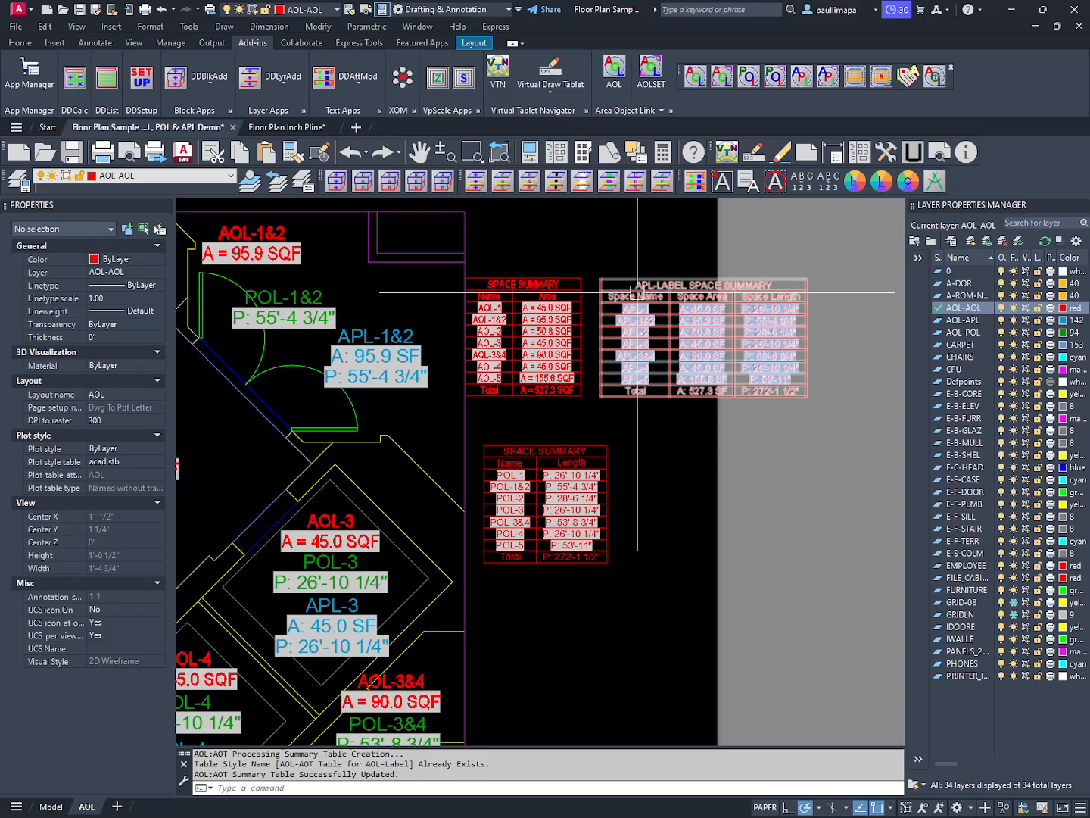
{"action": "middle_click_drag", "start_coordinate": [603, 328], "coordinate": [750, 270]}
{"action": "middle_click_drag", "start_coordinate": [535, 377], "coordinate": [821, 258]}
{"action": "middle_click_drag", "start_coordinate": [411, 412], "coordinate": [524, 401]}
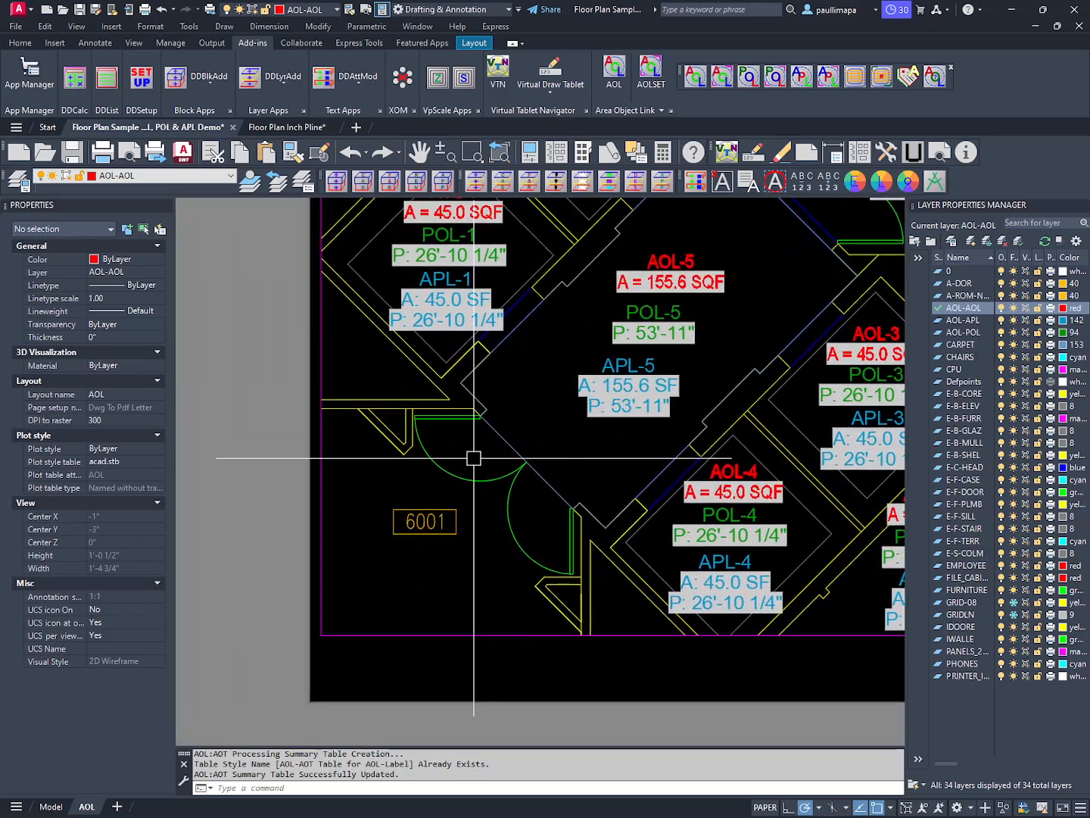
{"action": "left_click", "coordinate": [465, 496]}
{"action": "double_click", "coordinate": [465, 496]}
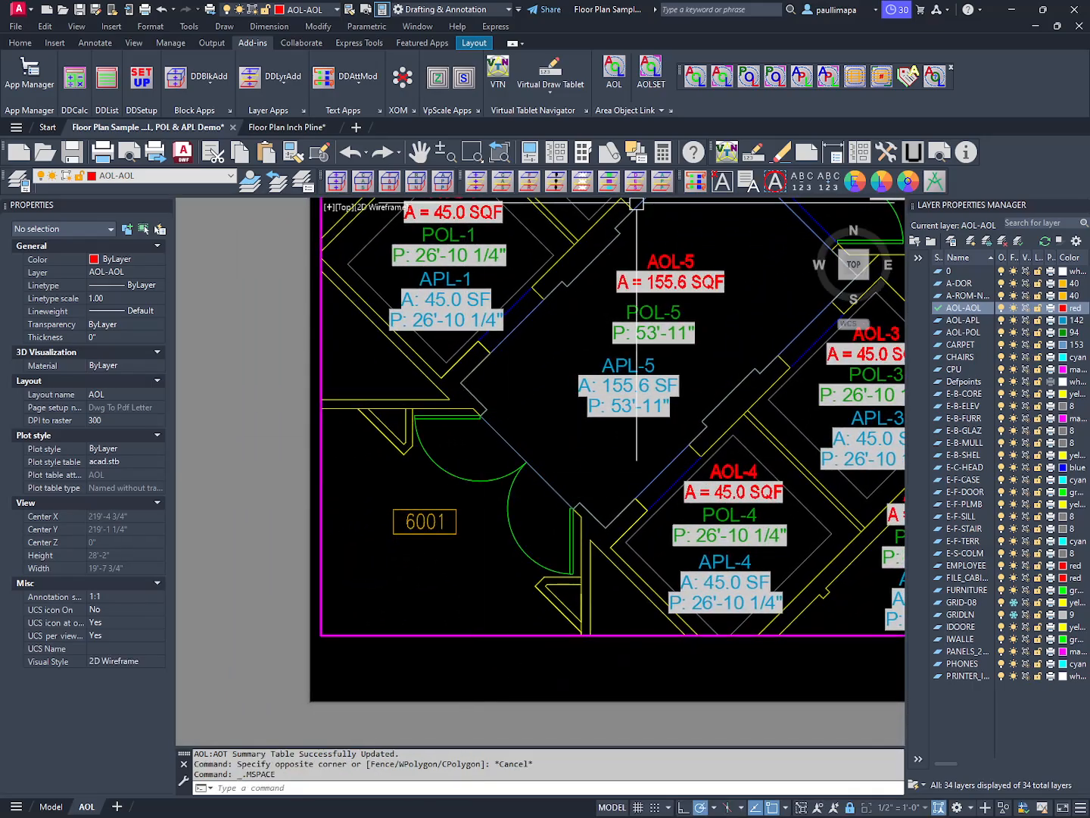
{"action": "left_click", "coordinate": [660, 109]}
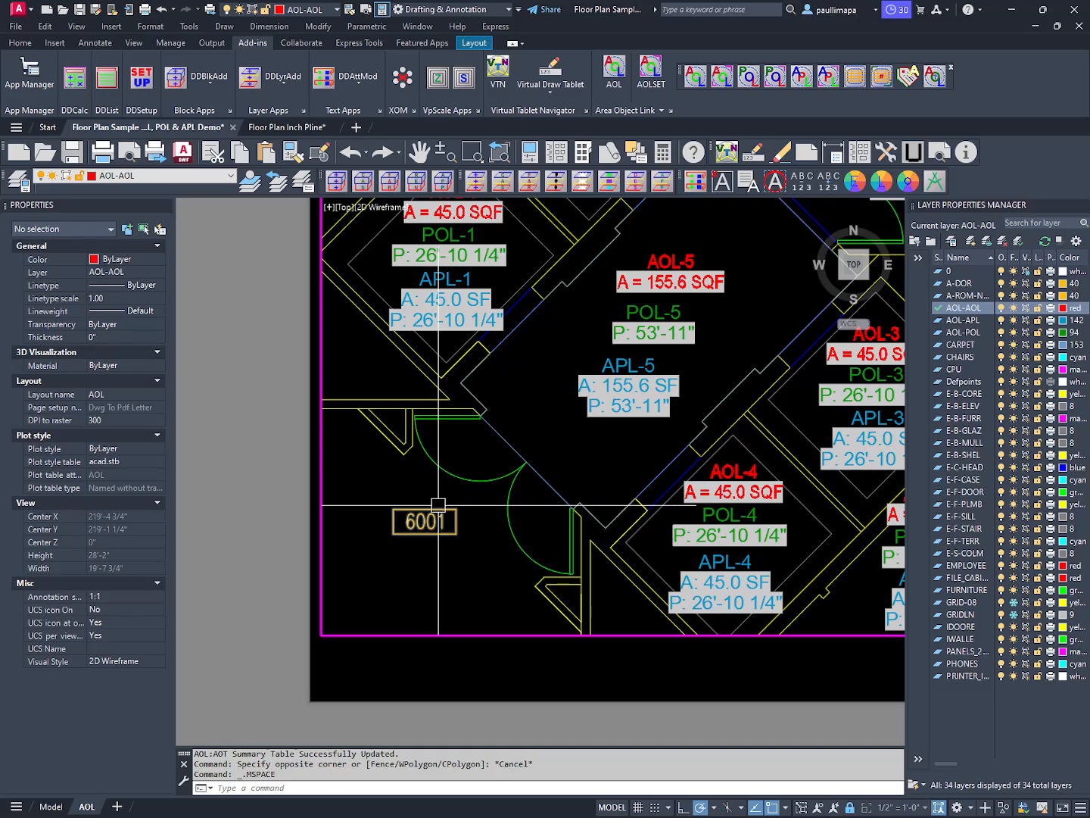
- Examine the layer of the 6001 room number block and the layer of its nested number attribute
{"action": "left_click", "coordinate": [439, 505]}
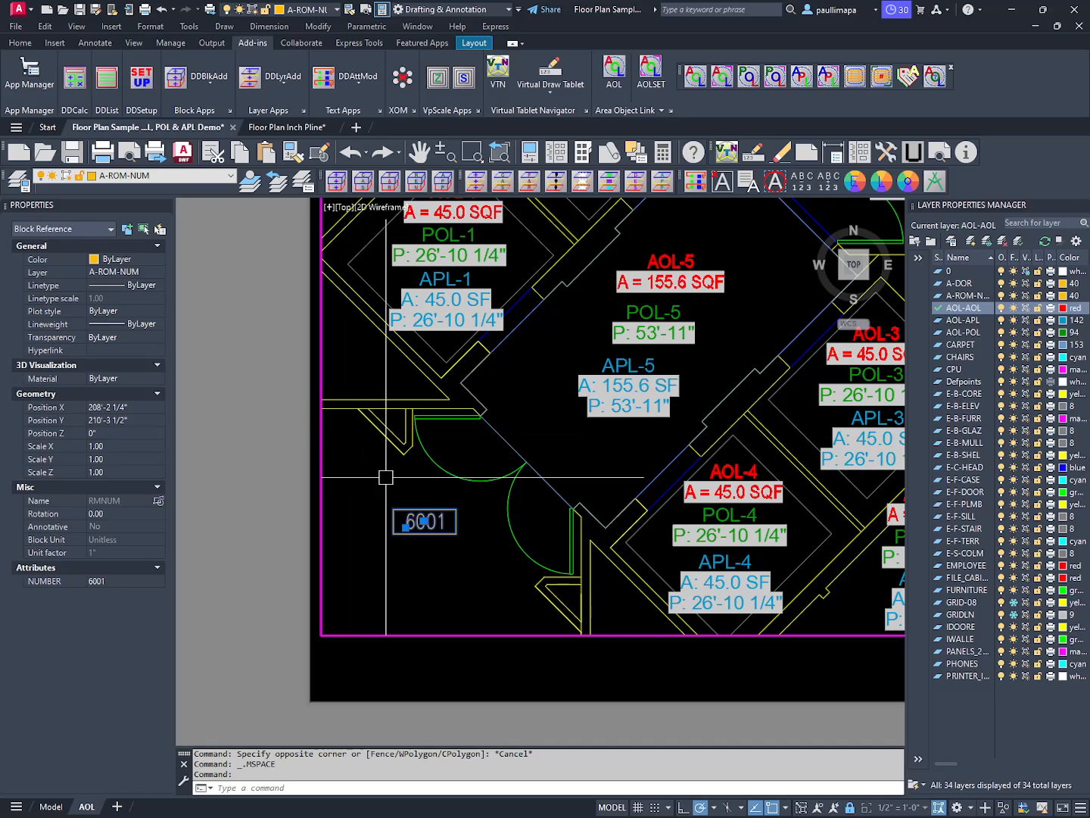
{"action": "key", "text": "Escape"}
{"action": "key", "text": "Escape"}
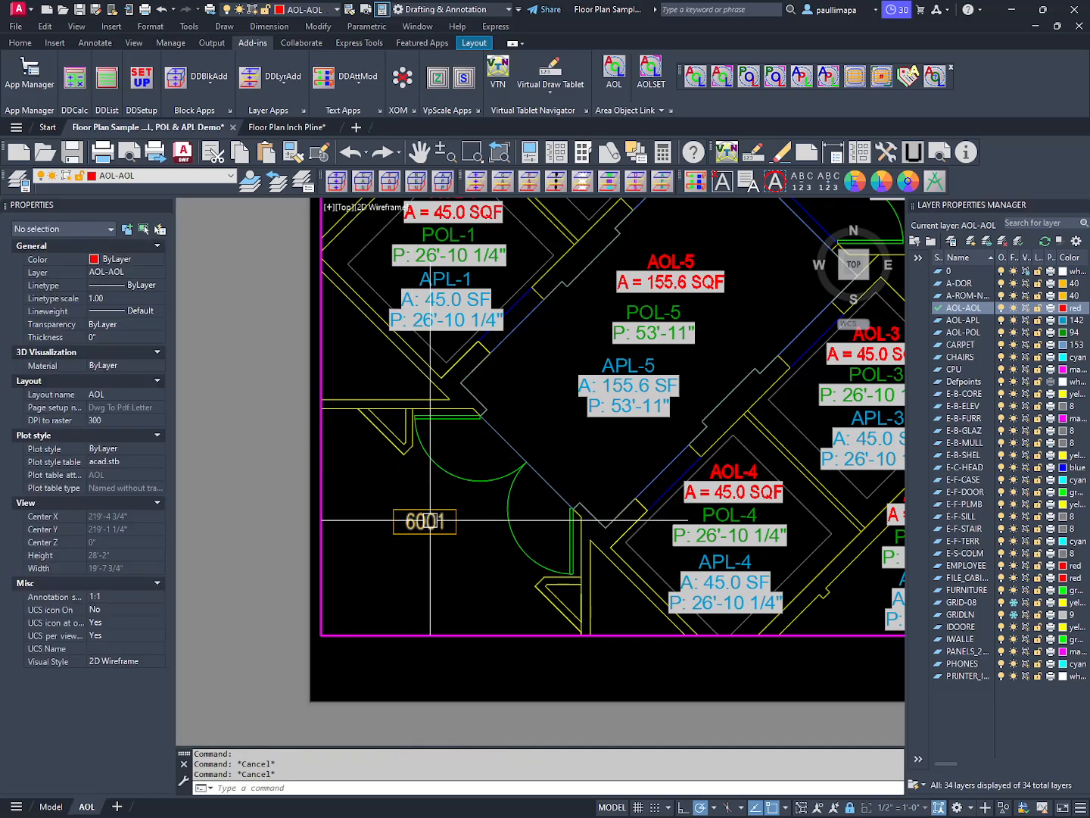
{"action": "left_click", "coordinate": [428, 521], "text": "ctrl"}
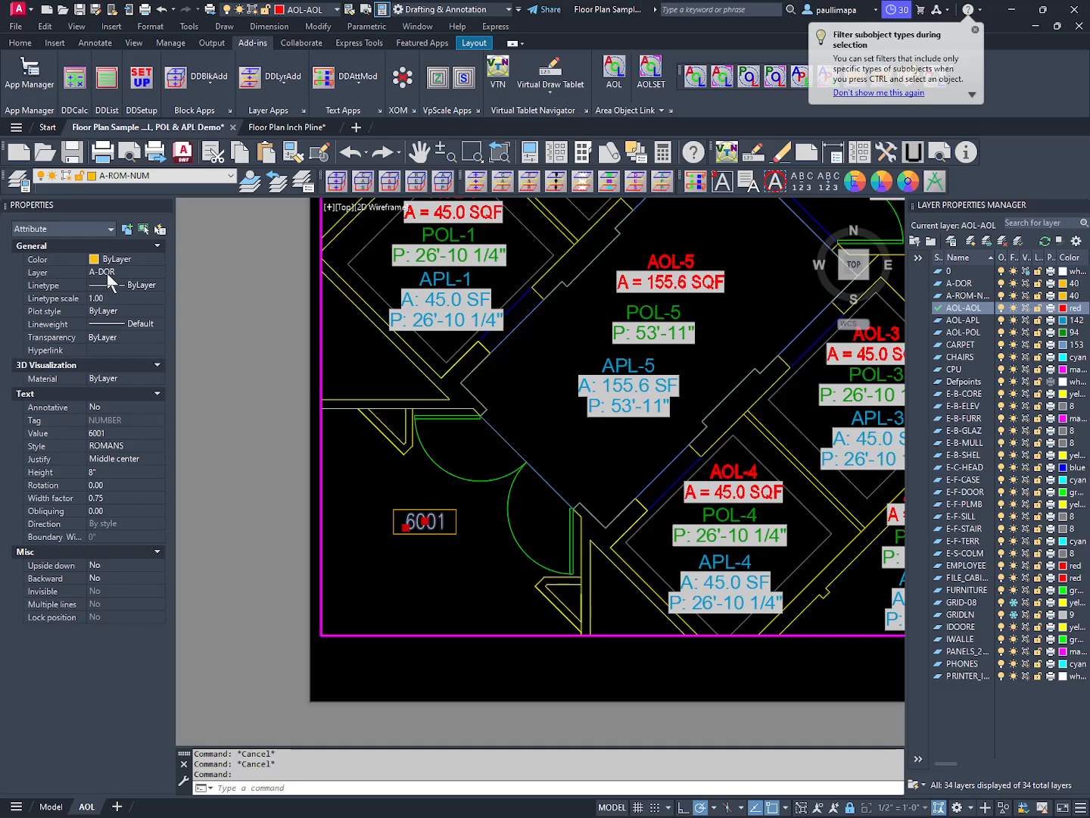
- Compare the colors of layers A-DOR and A-ROM-NUM in the layer list and clear the attribute selection
{"action": "left_click", "coordinate": [1072, 285]}
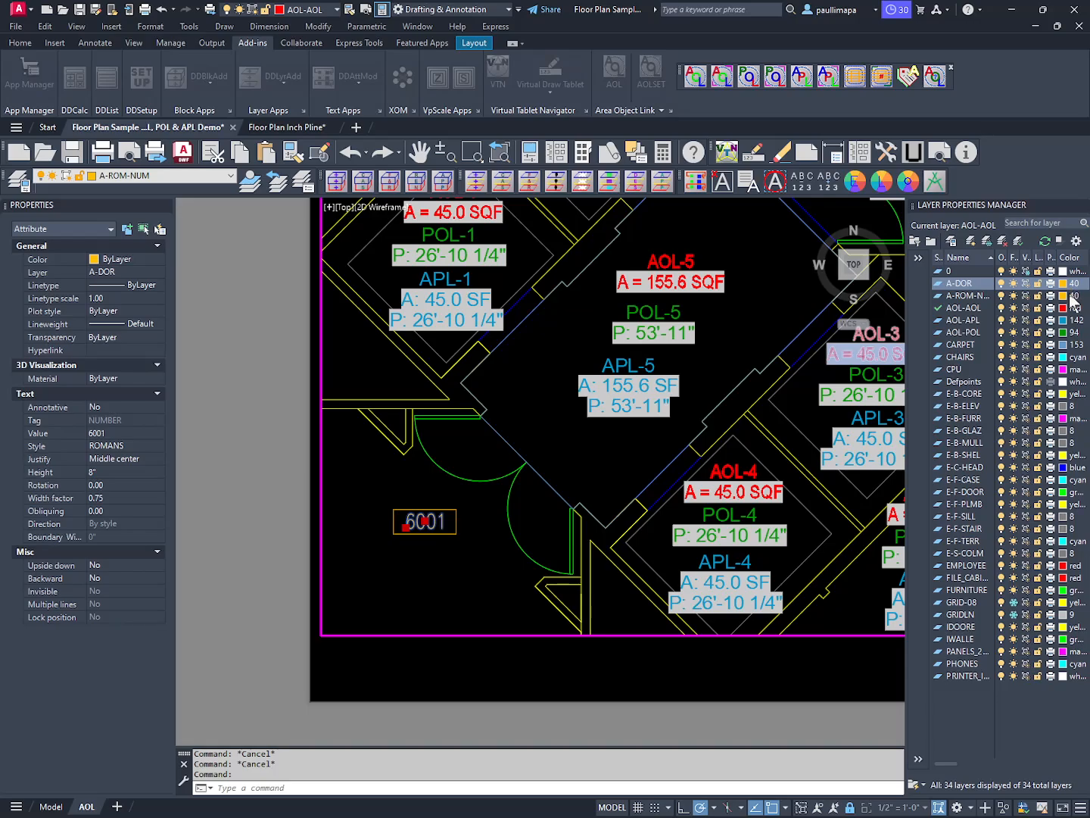
{"action": "left_click", "coordinate": [1070, 296], "text": "shift"}
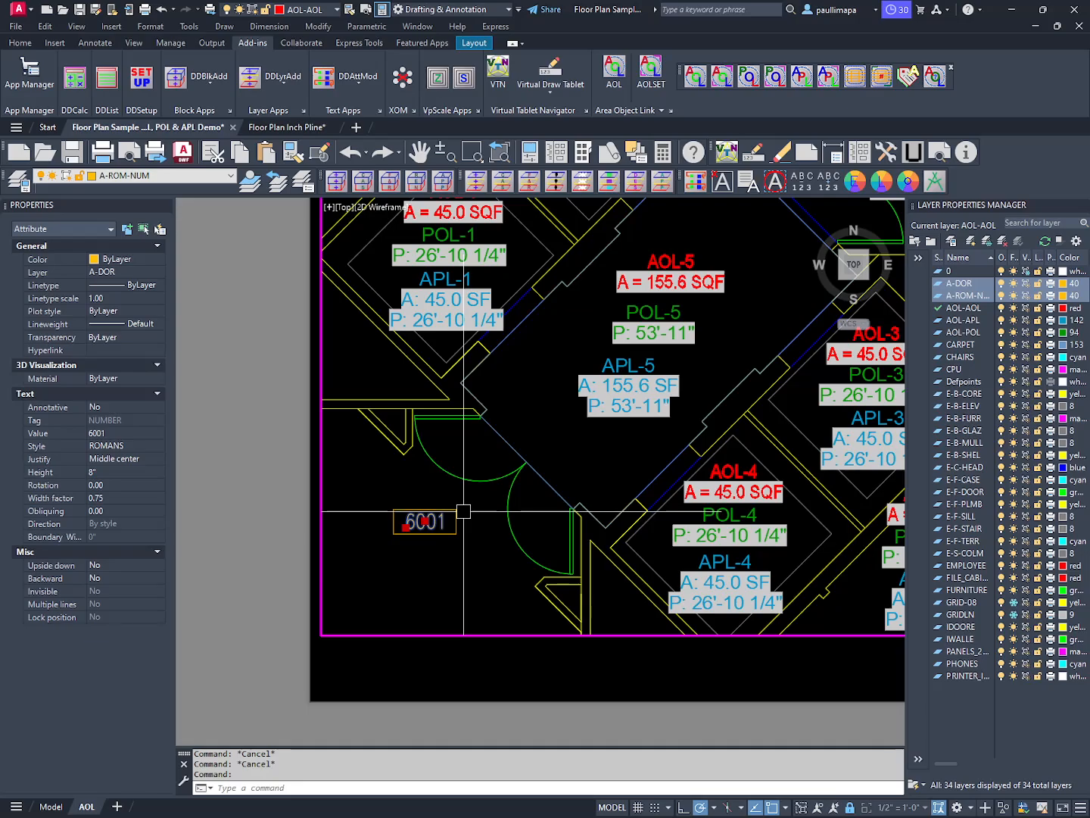
{"action": "key", "text": "Escape"}
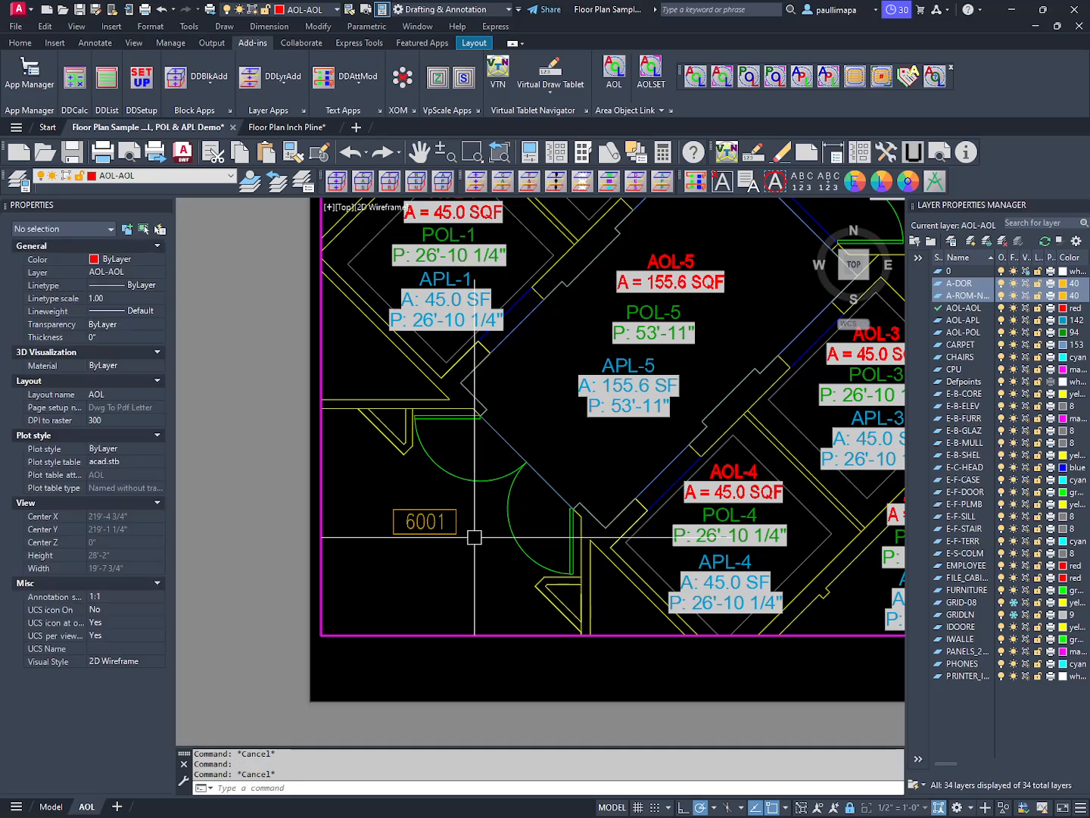
{"action": "key", "text": "Escape"}
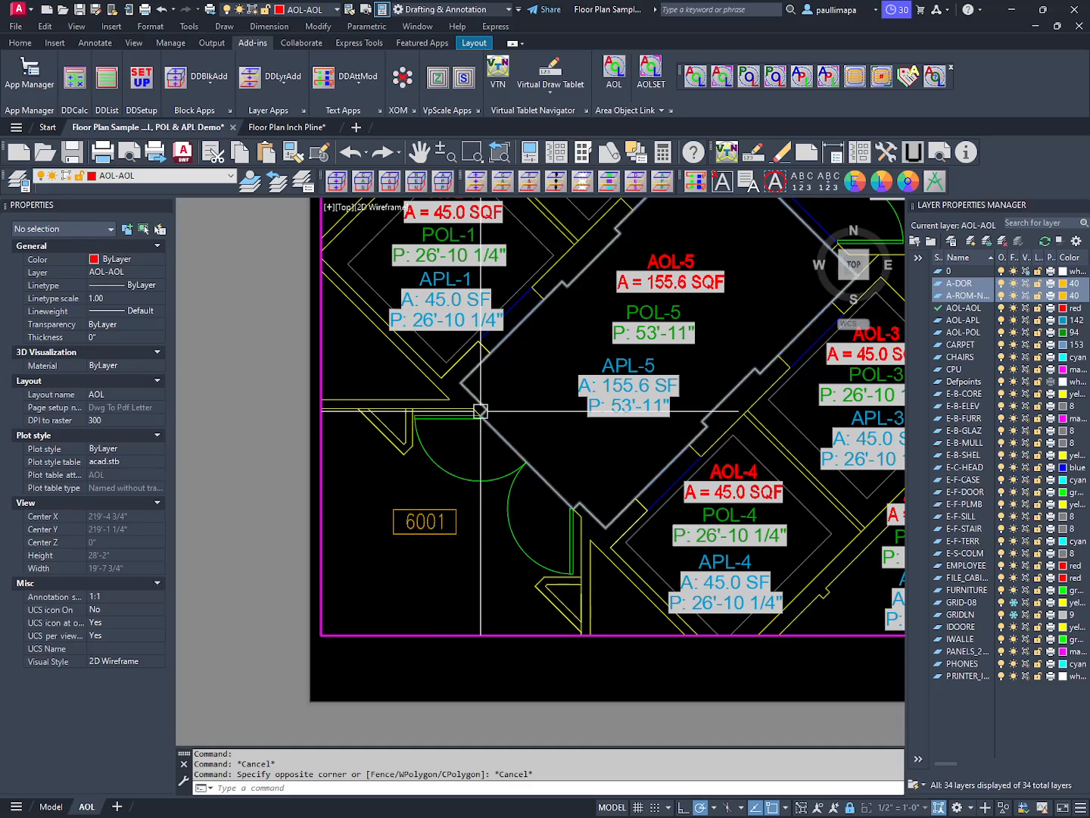
- Change the 6001 room number block's attribute layer to A-ROM-NUM with the Change Block Attribute Layers command, picking the block itself for the new layer
{"action": "left_click", "coordinate": [656, 110]}
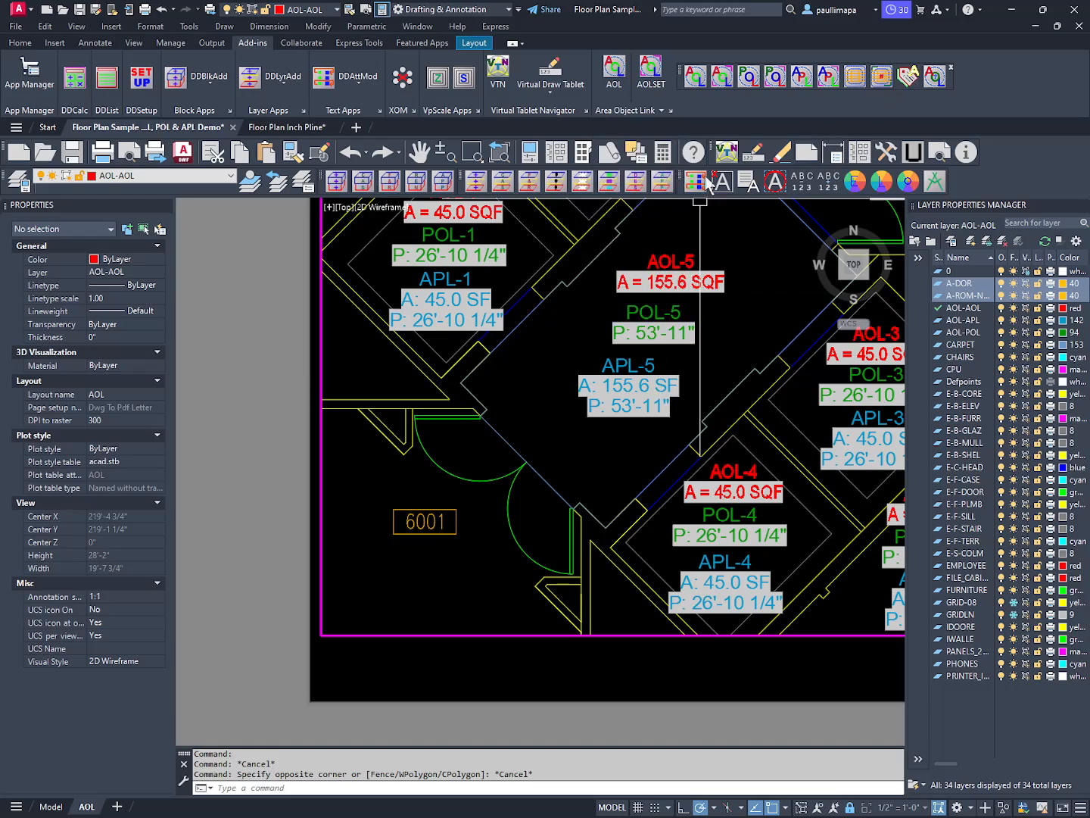
{"action": "left_click", "coordinate": [910, 82]}
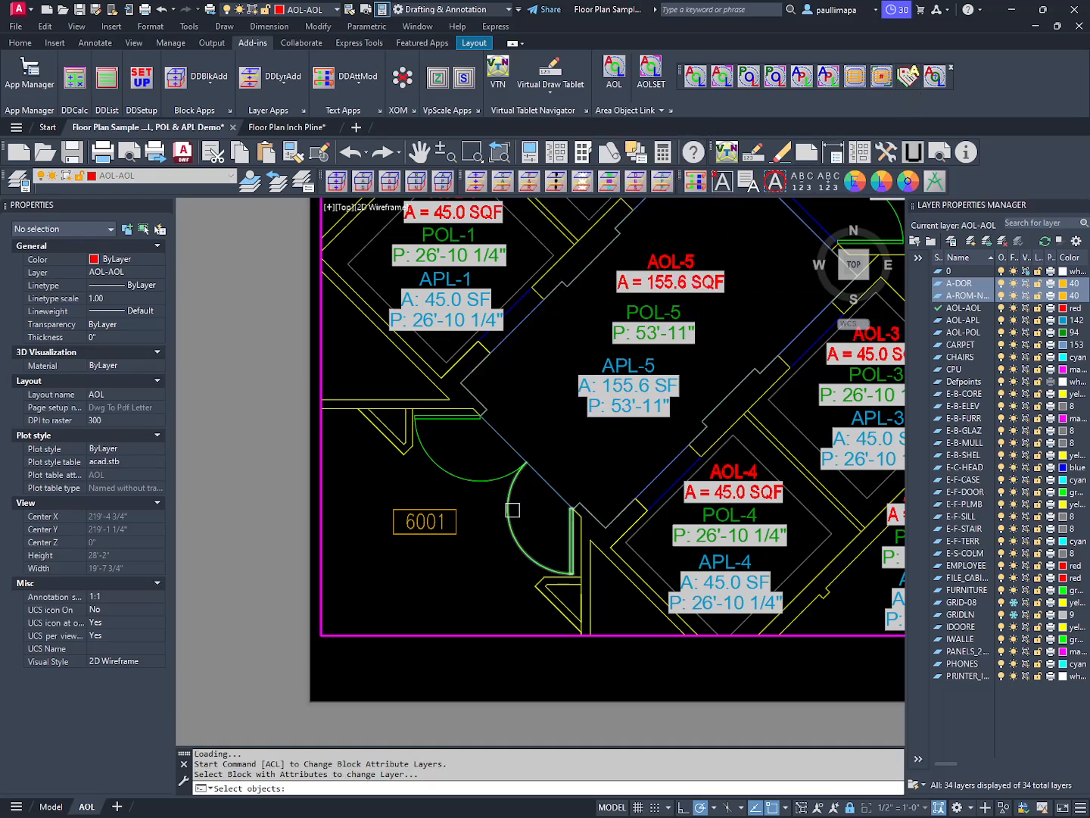
{"action": "left_click", "coordinate": [458, 528]}
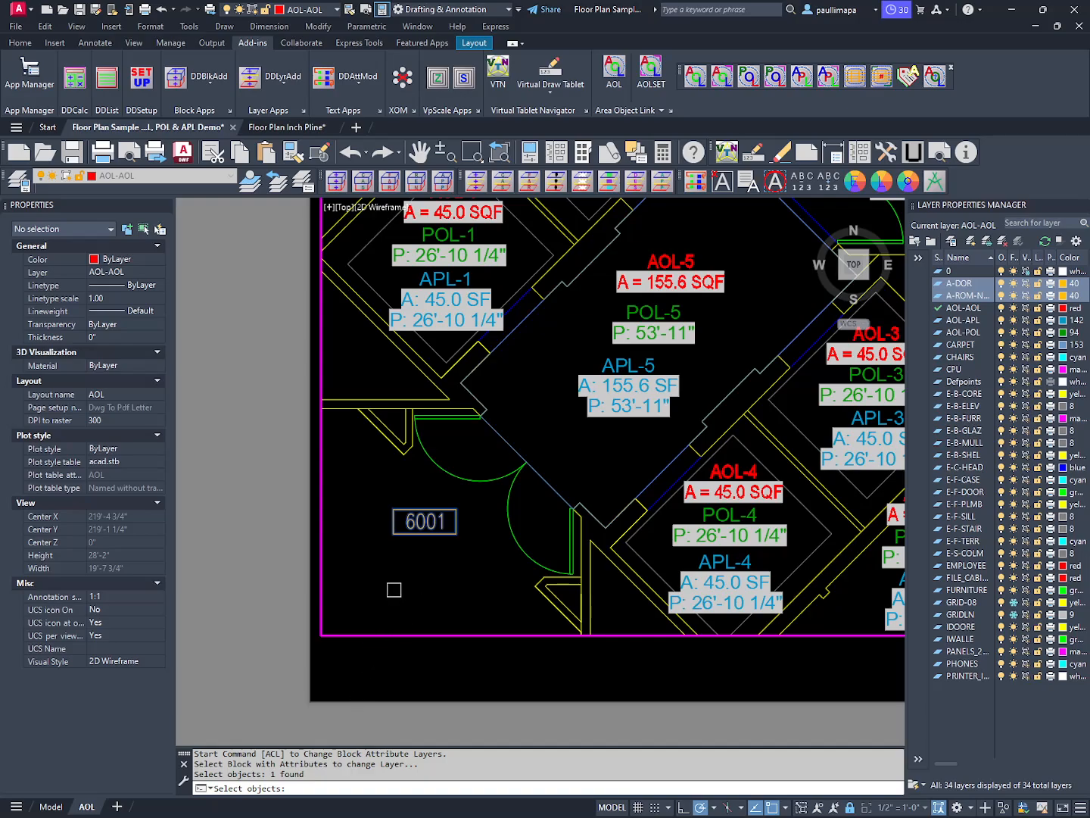
{"action": "key", "text": "Return"}
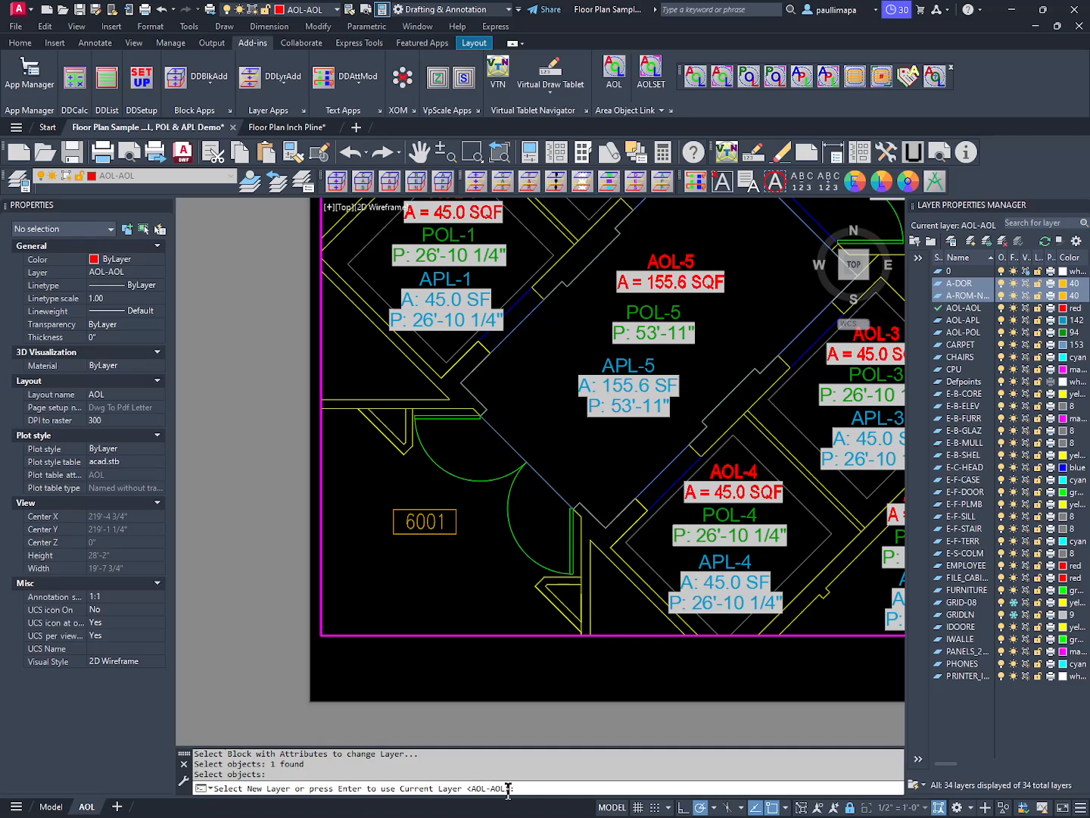
{"action": "left_click", "coordinate": [457, 535]}
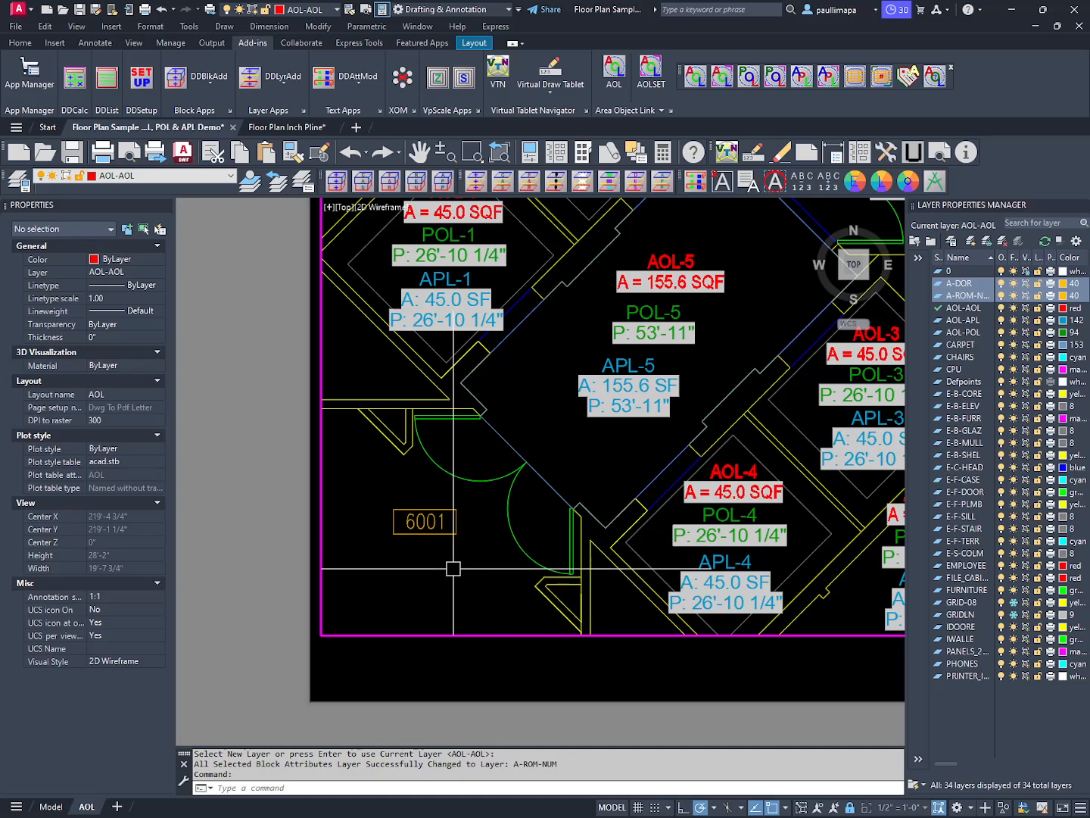
- Check the layer of the 6001 tag's nested number attribute and the layer of the block itself
{"action": "left_click", "coordinate": [434, 522], "text": "ctrl"}
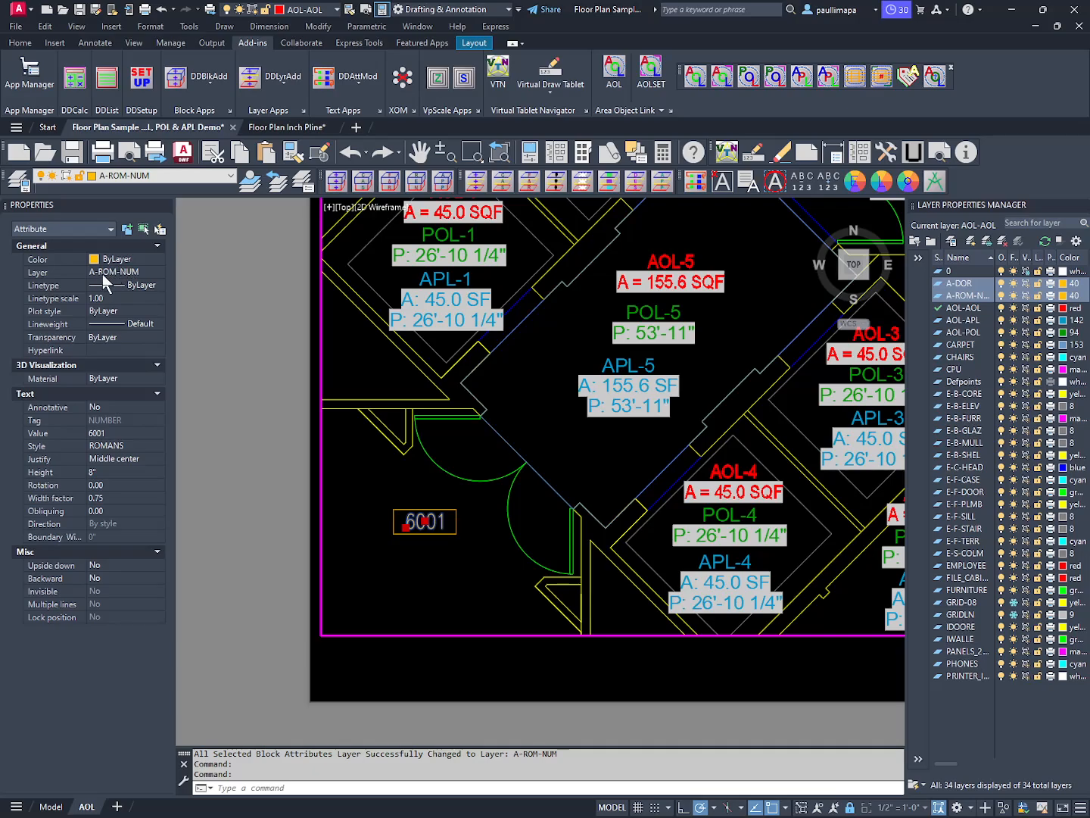
{"action": "key", "text": "Escape"}
{"action": "left_click", "coordinate": [452, 525]}
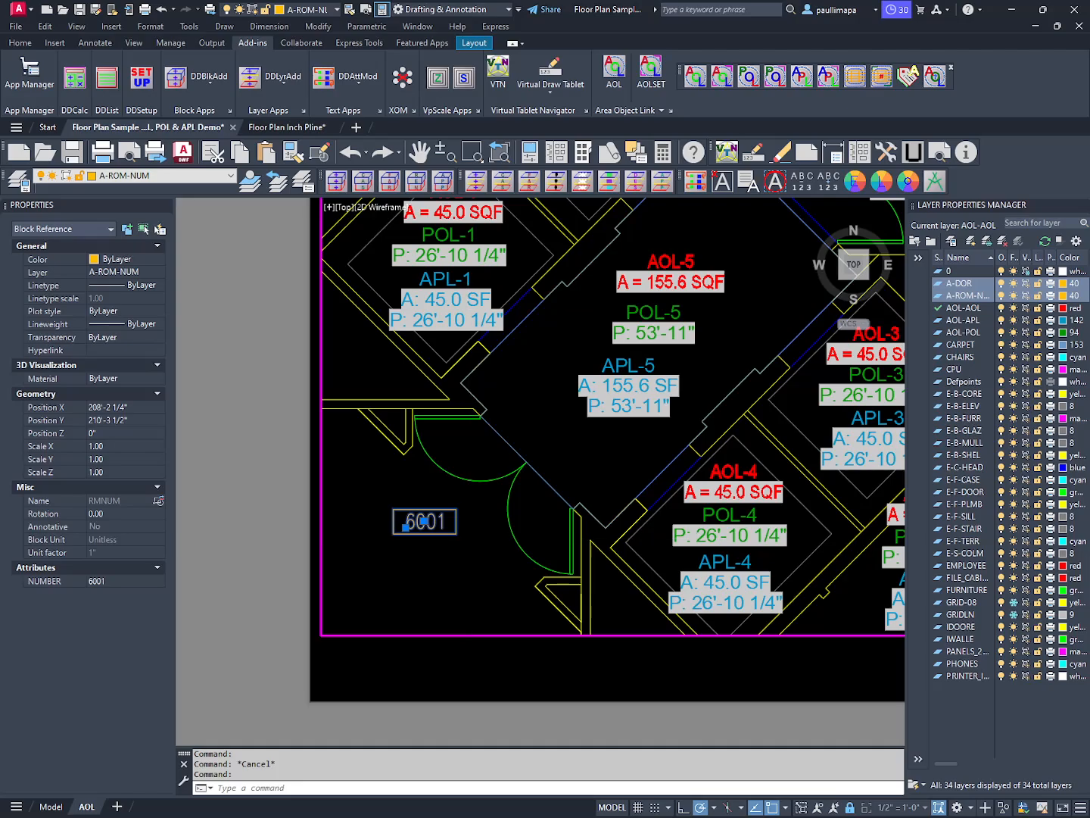
{"action": "key", "text": "Escape"}
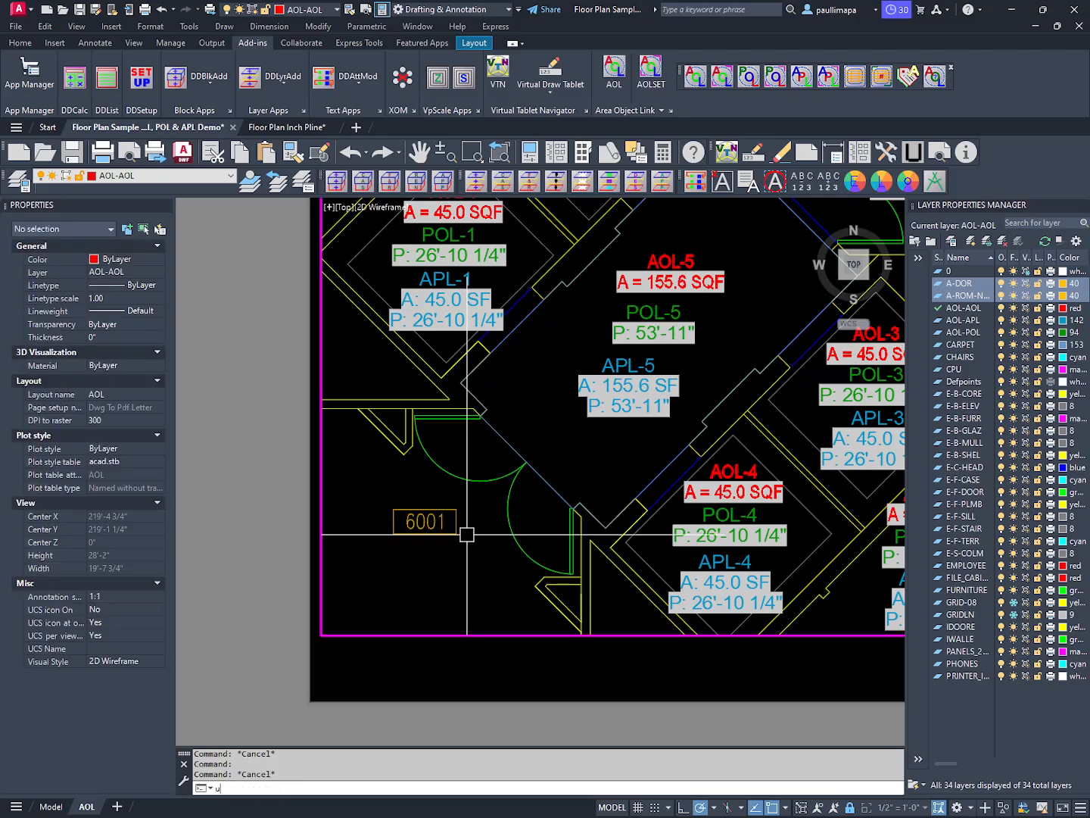
- Undo the attribute layer change and reactivate the floor plan viewport's model space
{"action": "key", "text": "Return"}
{"action": "double_click", "coordinate": [462, 533]}
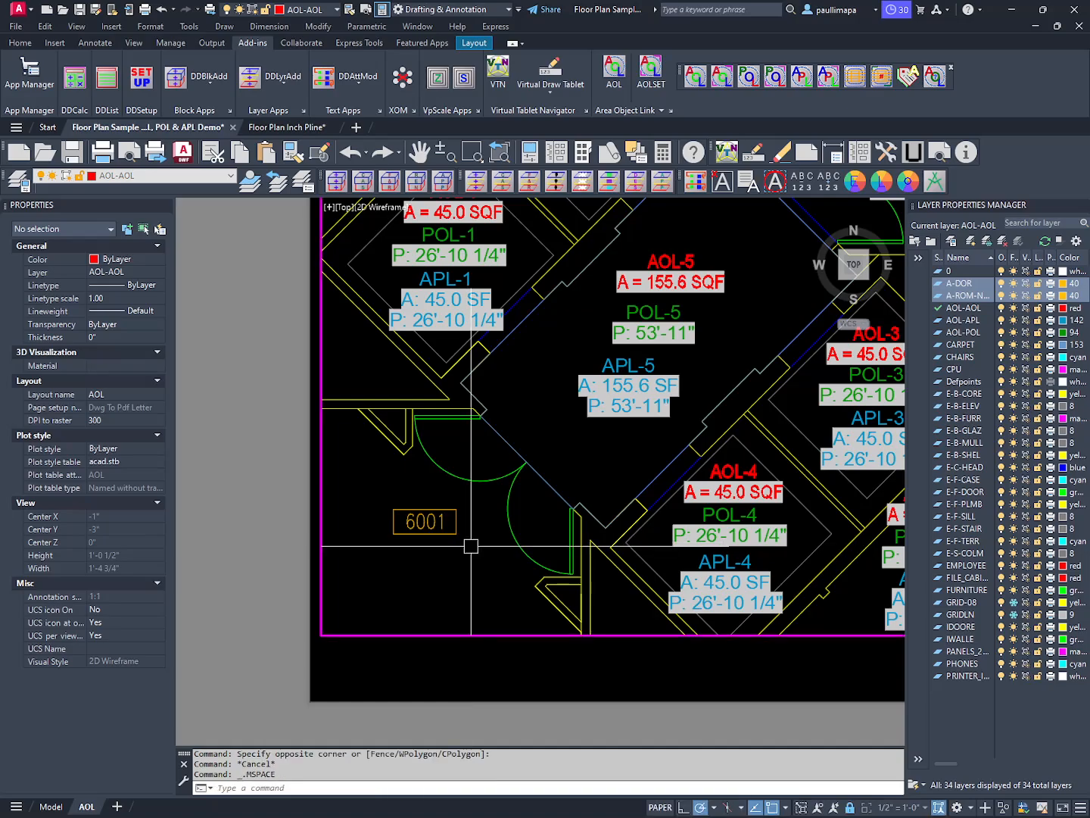
- Recheck the 6001 block and the layer of its nested number attribute, leaving nothing selected
{"action": "left_click", "coordinate": [457, 532]}
{"action": "key", "text": "Escape"}
{"action": "left_click", "coordinate": [430, 520], "text": "ctrl"}
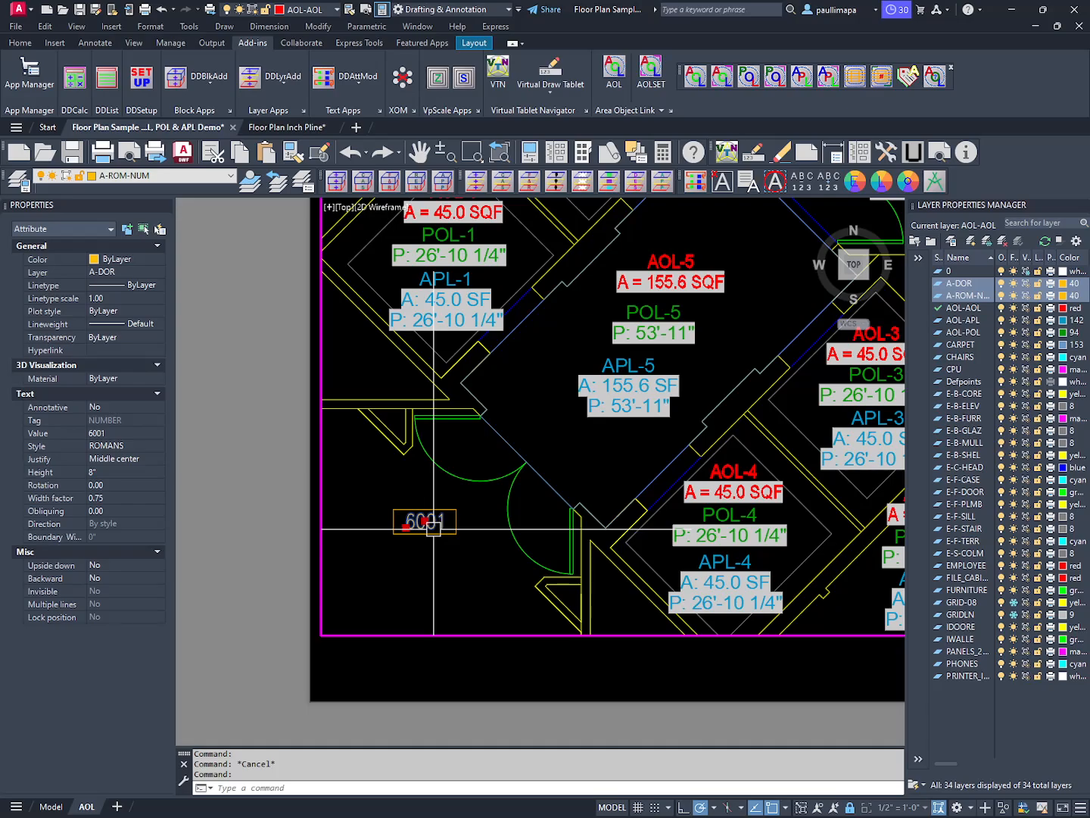
{"action": "key", "text": "Escape"}
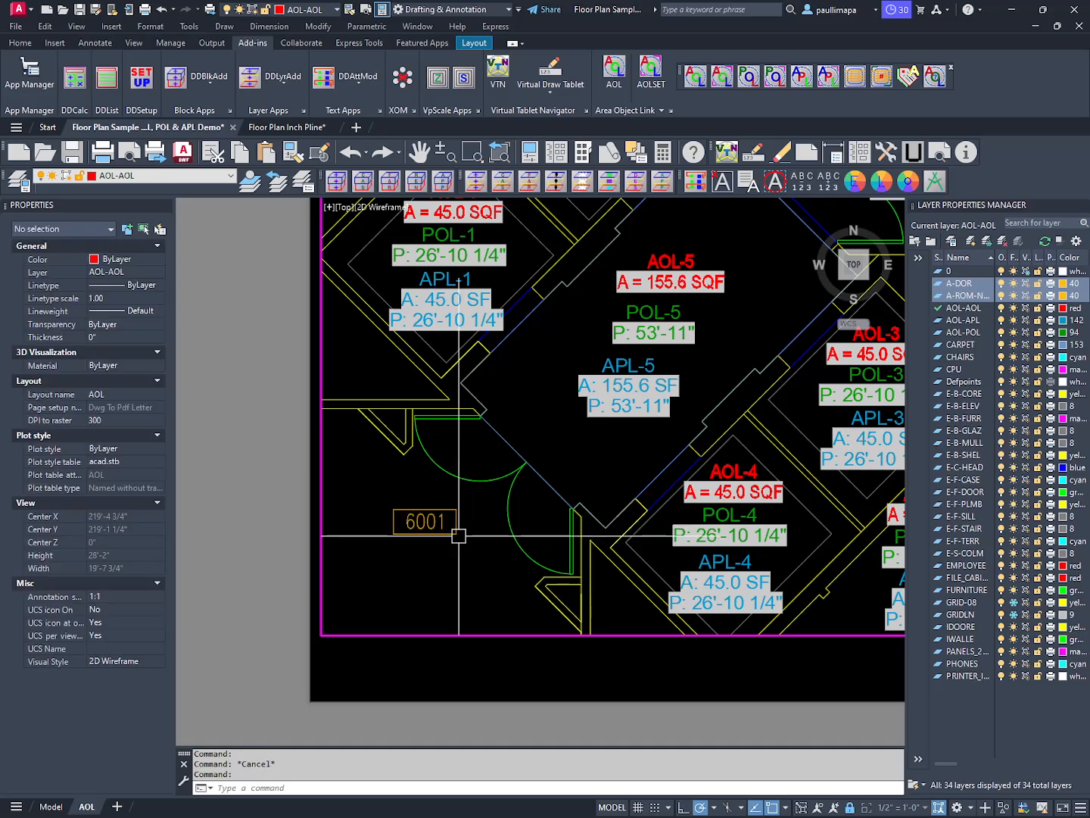
{"action": "left_click", "coordinate": [460, 535]}
{"action": "key", "text": "Escape"}
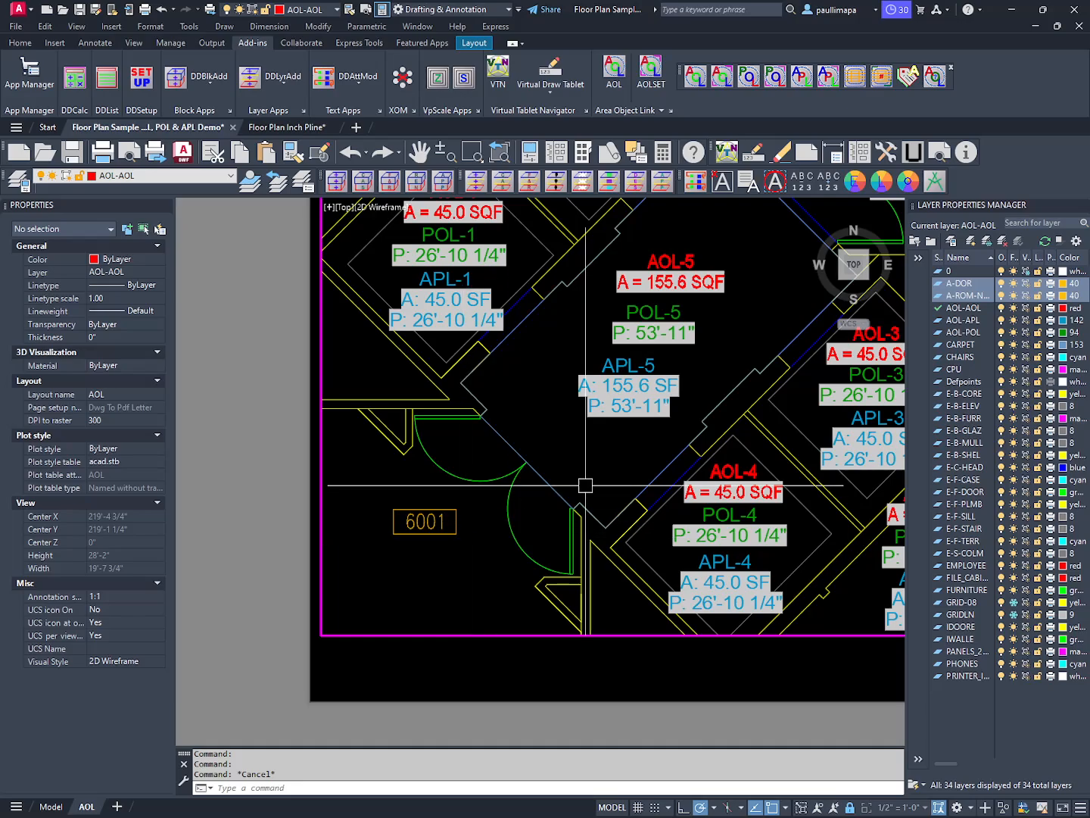
- Turn layer A-ROM-NUM off and back on while inspecting the layers of the 6001 block and its number attribute
{"action": "left_click", "coordinate": [985, 310]}
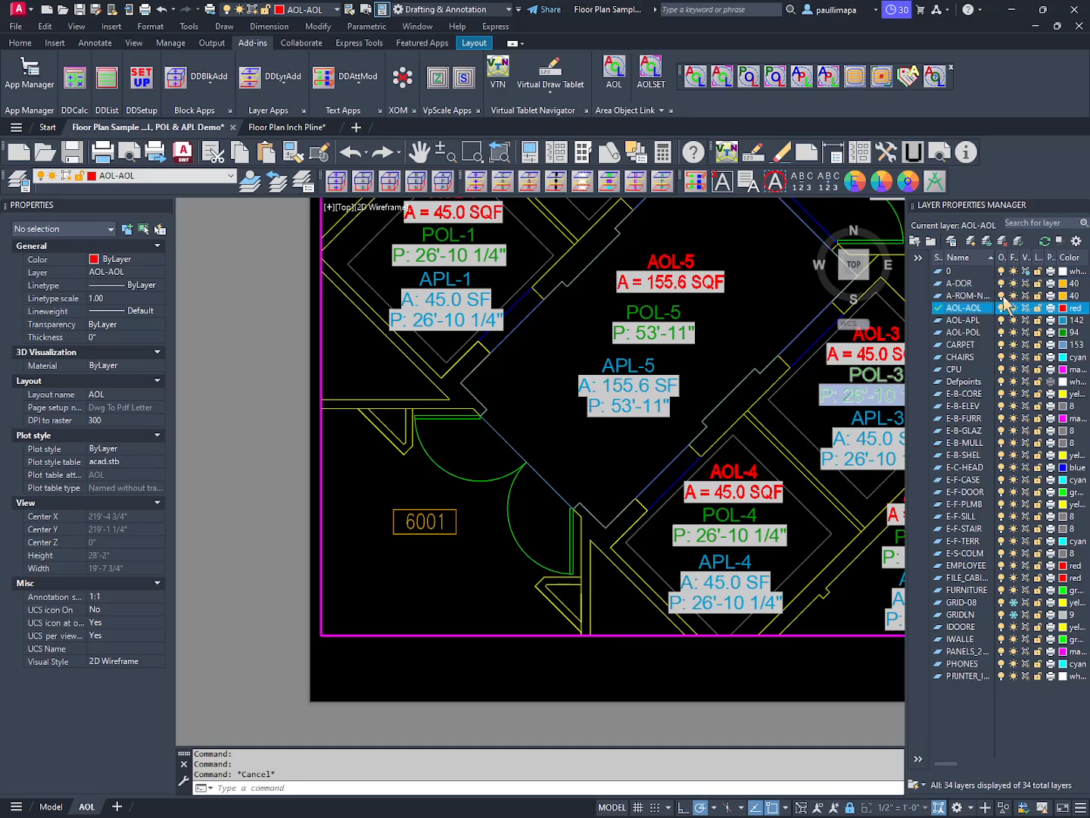
{"action": "left_click", "coordinate": [1004, 296]}
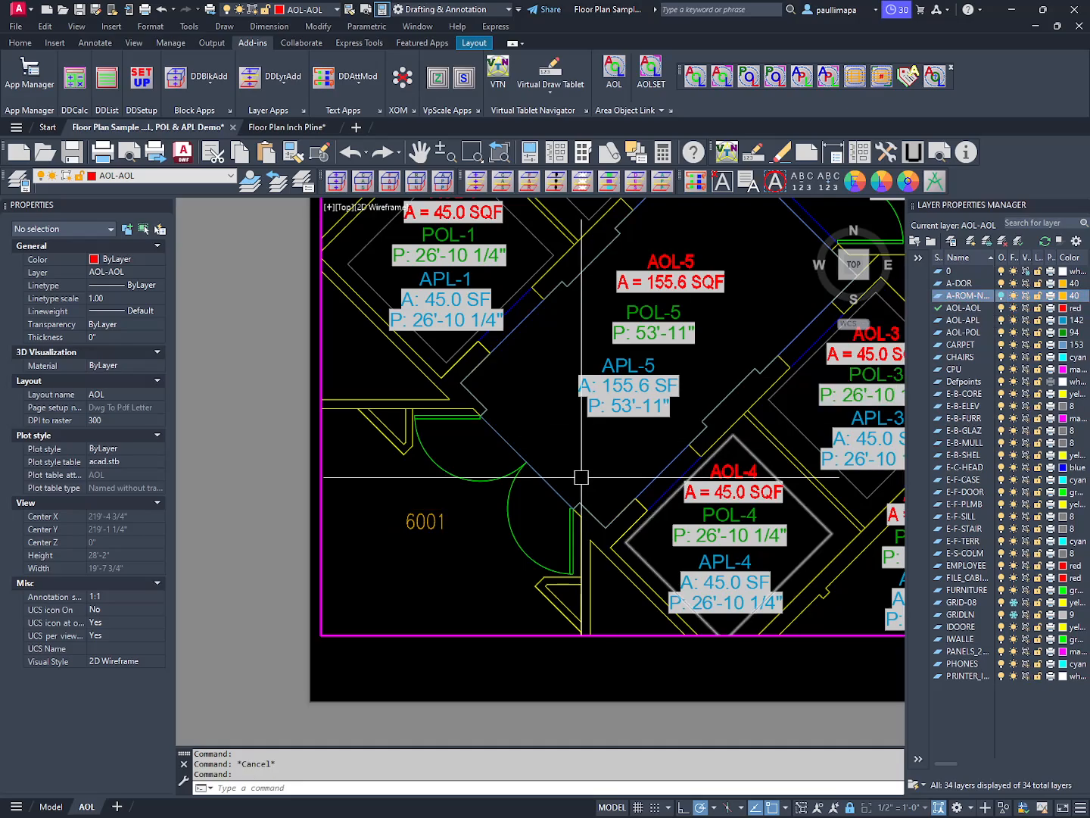
{"action": "left_click", "coordinate": [428, 529]}
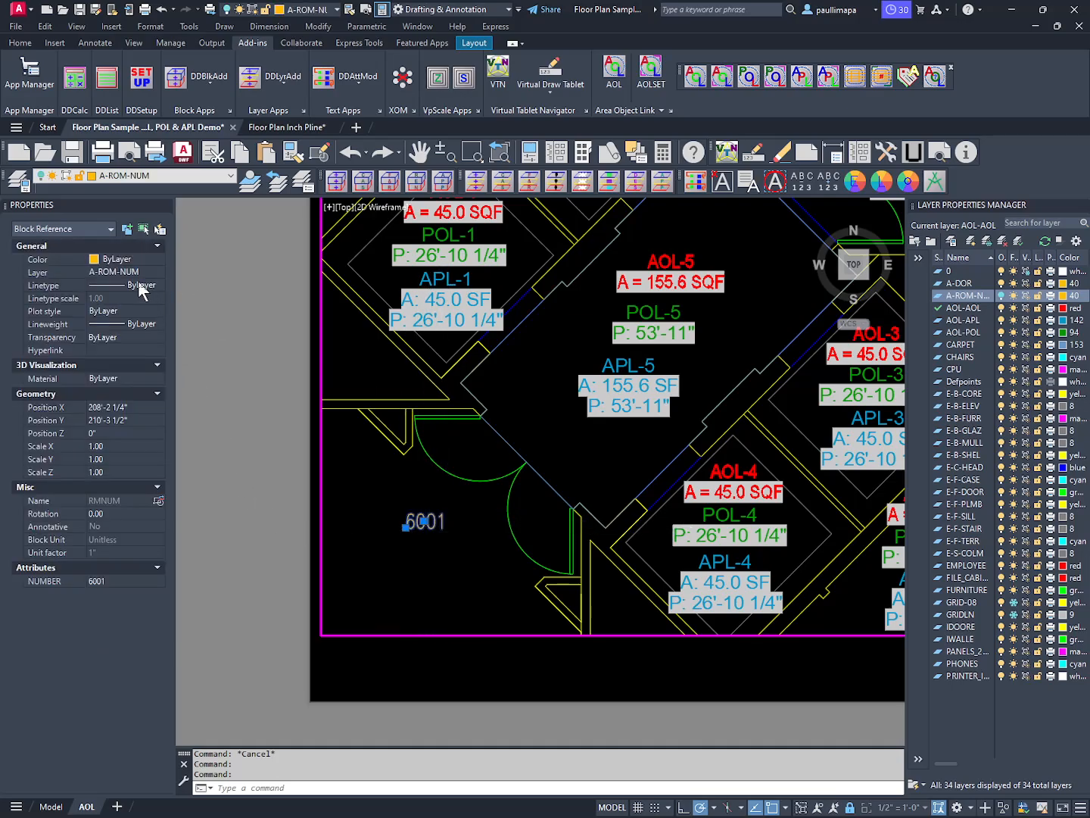
{"action": "key", "text": "Escape"}
{"action": "left_click", "coordinate": [439, 521], "text": "ctrl"}
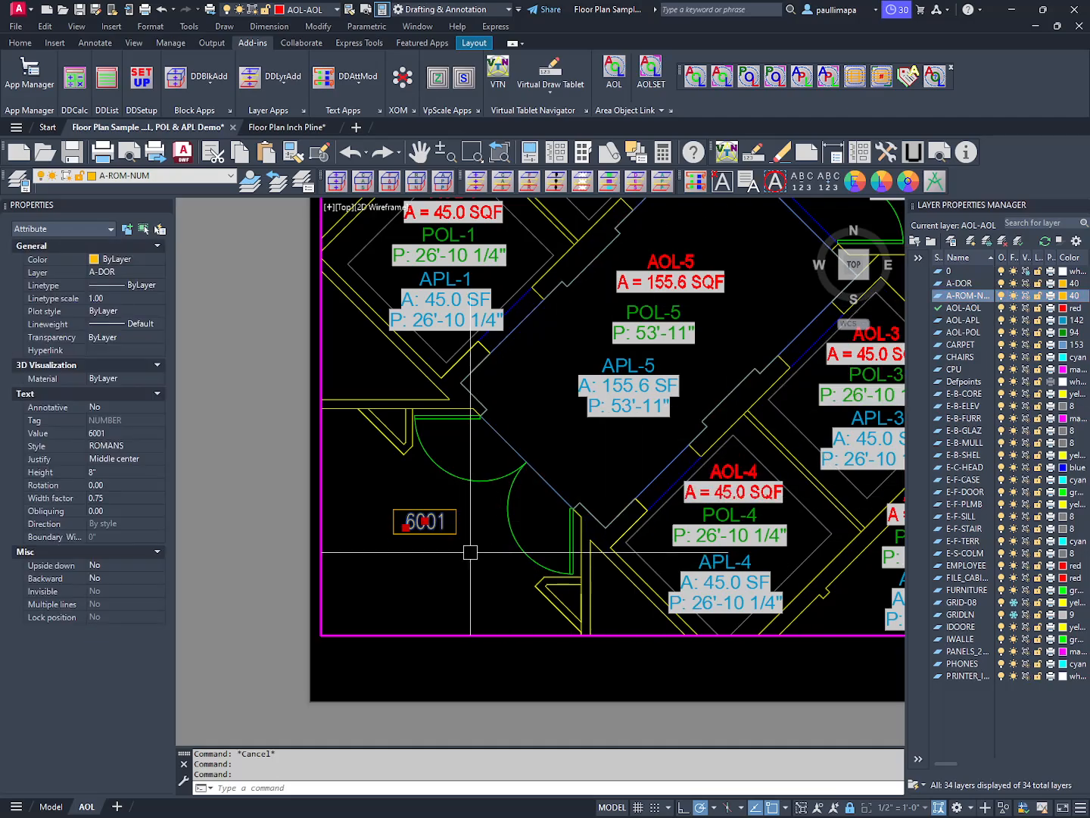
{"action": "key", "text": "Escape"}
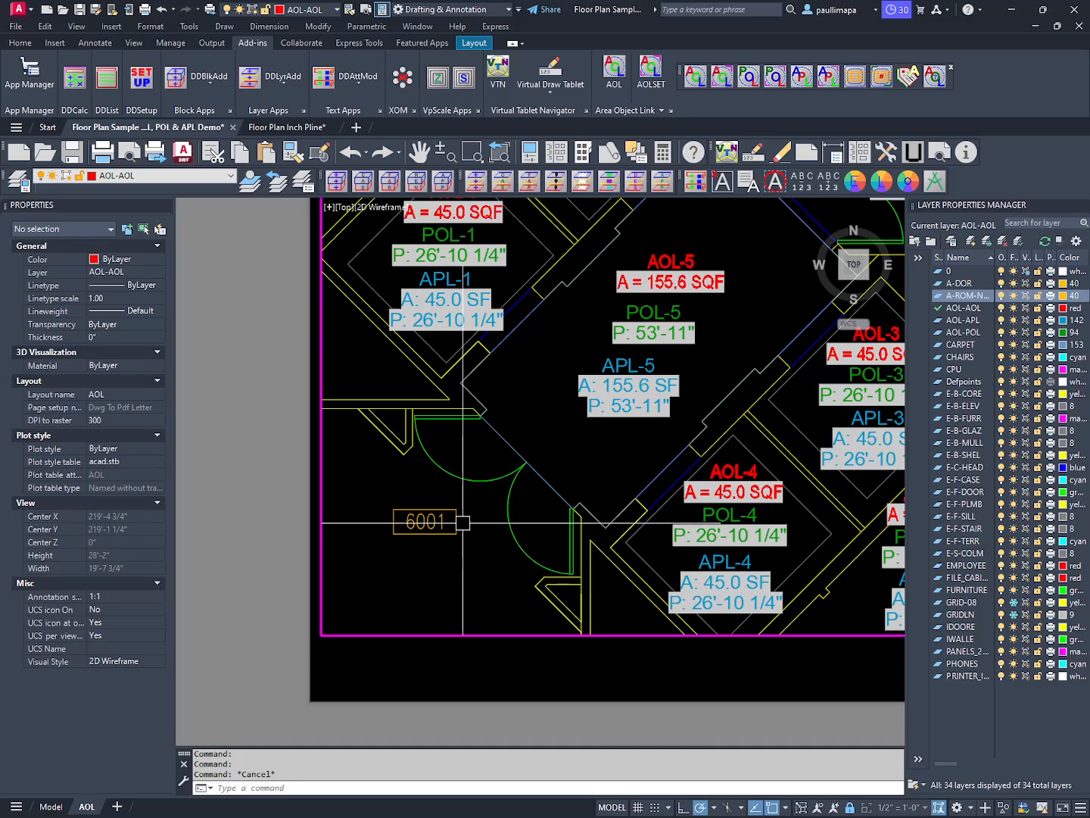
- Move the 6001 room number block reference to layer AOL-AOL and clear the selection
{"action": "left_click", "coordinate": [453, 527]}
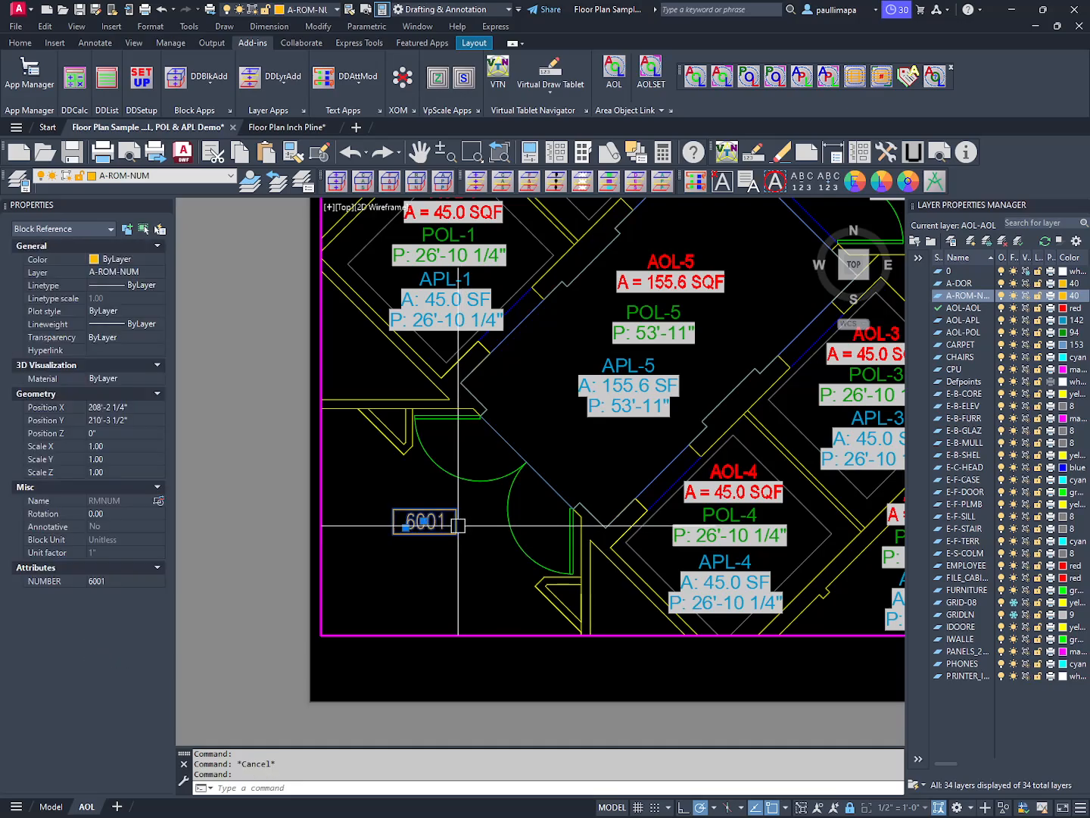
{"action": "left_click", "coordinate": [157, 271]}
{"action": "left_click", "coordinate": [137, 300]}
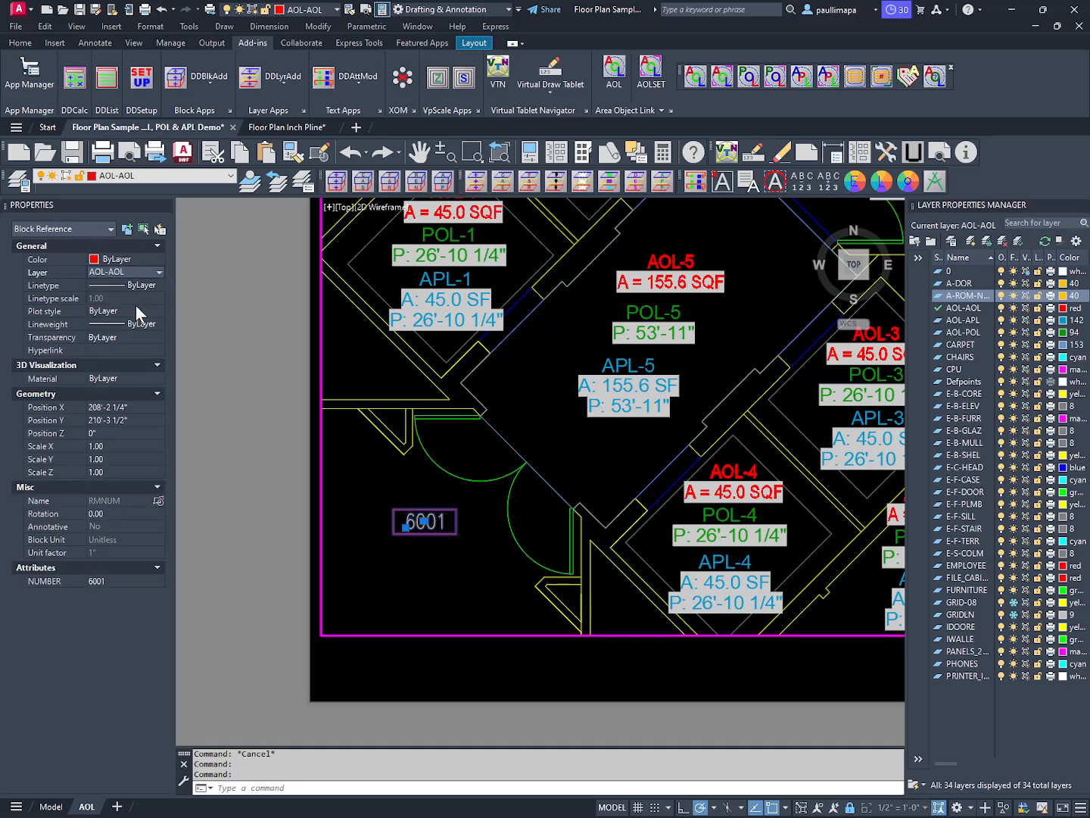
{"action": "key", "text": "Escape"}
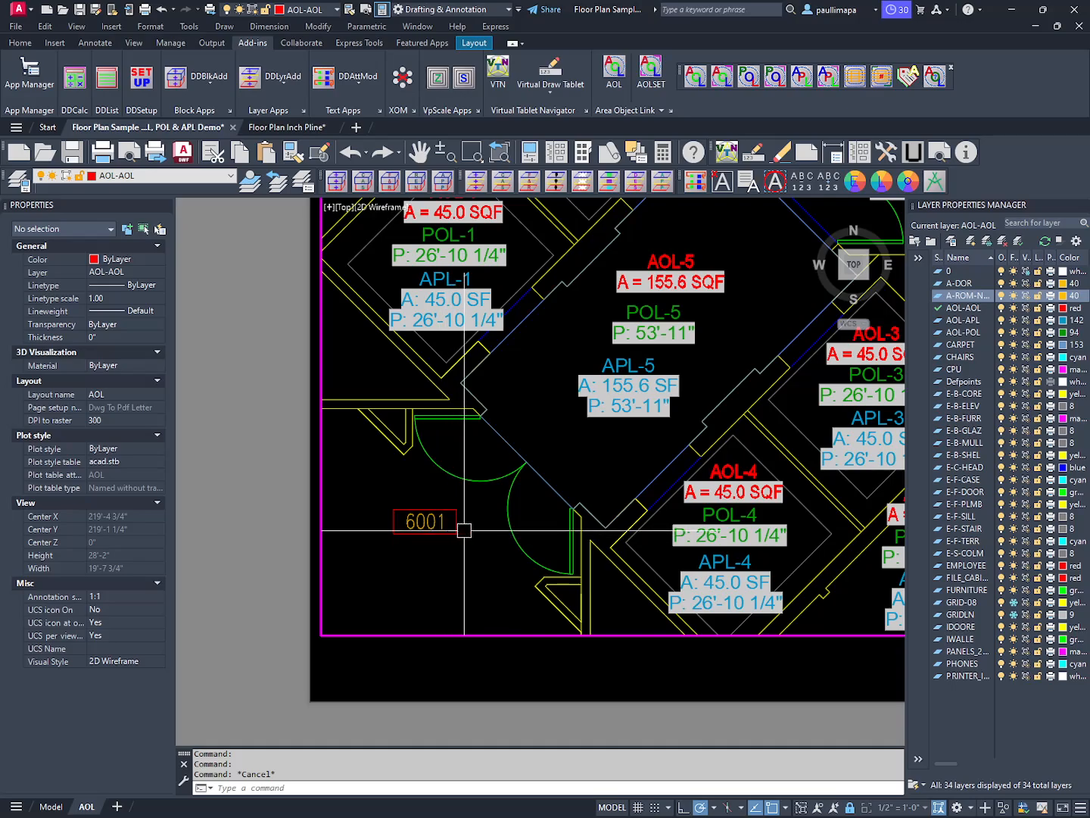
- Set the layer of the 6001 block's nested number attribute to A-ROM-NUM and clear the selection
{"action": "left_click", "coordinate": [435, 526], "text": "ctrl"}
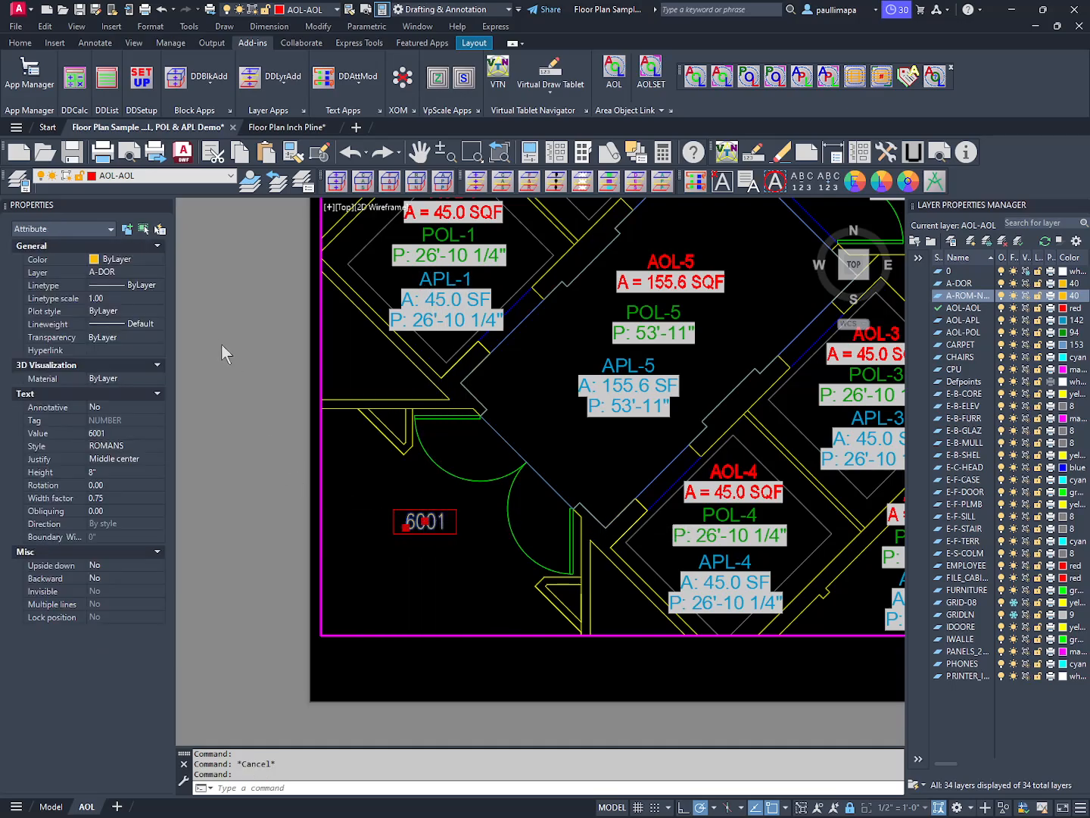
{"action": "left_click", "coordinate": [160, 270]}
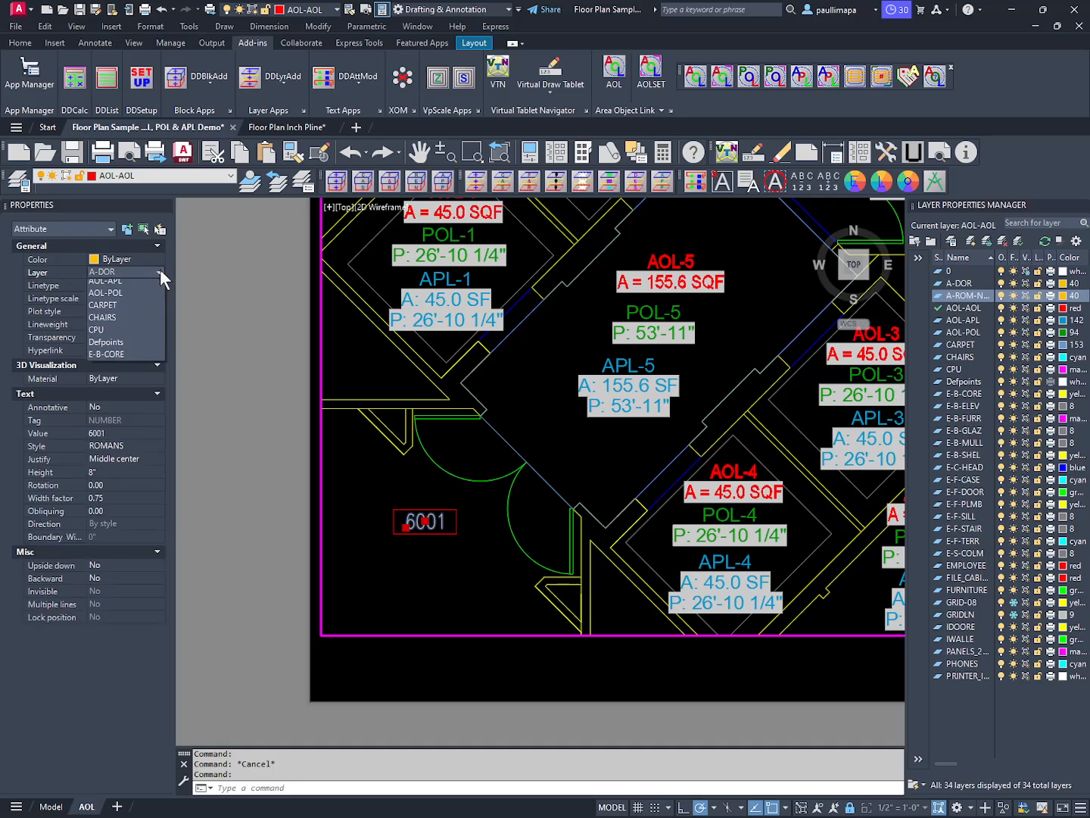
{"action": "left_click", "coordinate": [146, 295]}
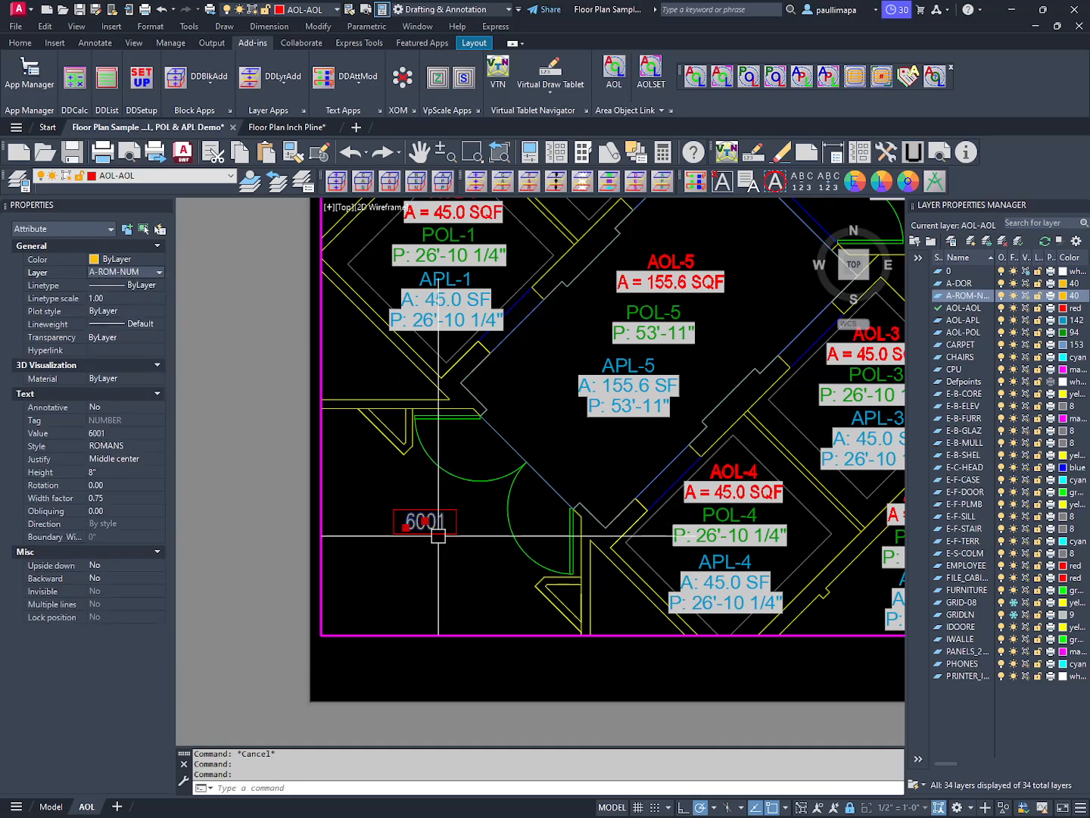
{"action": "key", "text": "Escape"}
{"action": "key", "text": "Escape"}
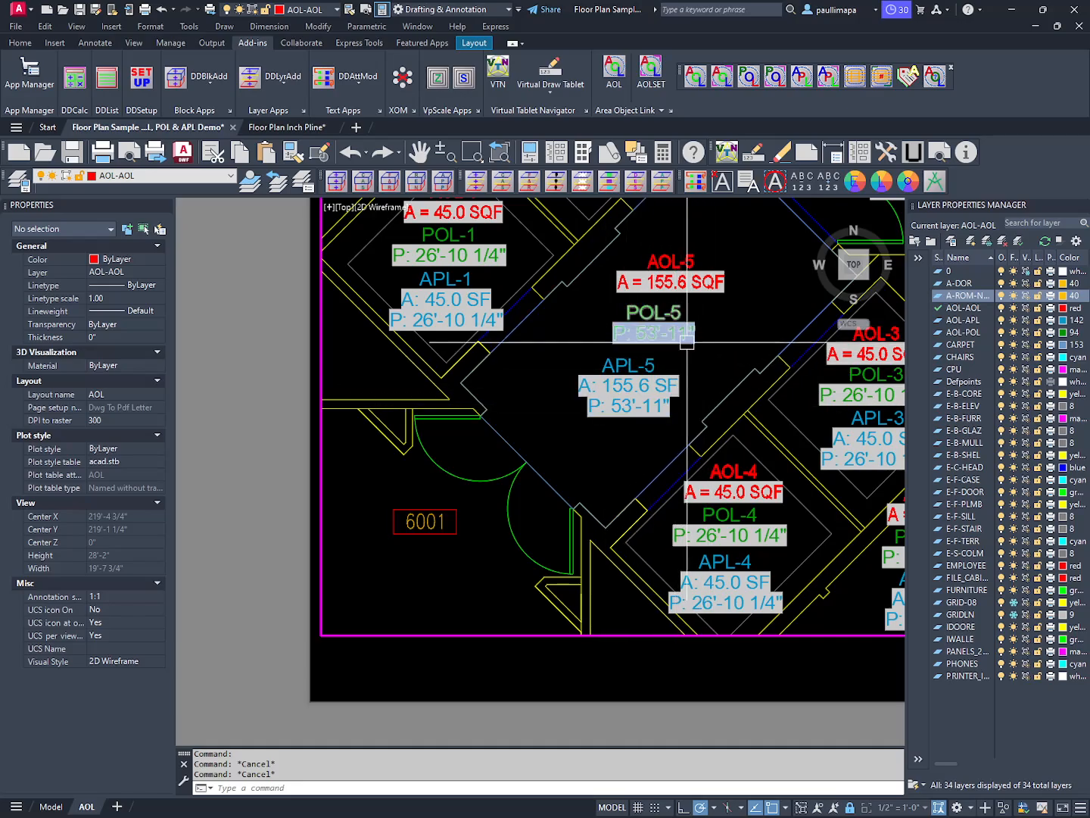
- Start the Area Object Link command for changing block attribute layers
{"action": "left_click", "coordinate": [651, 77]}
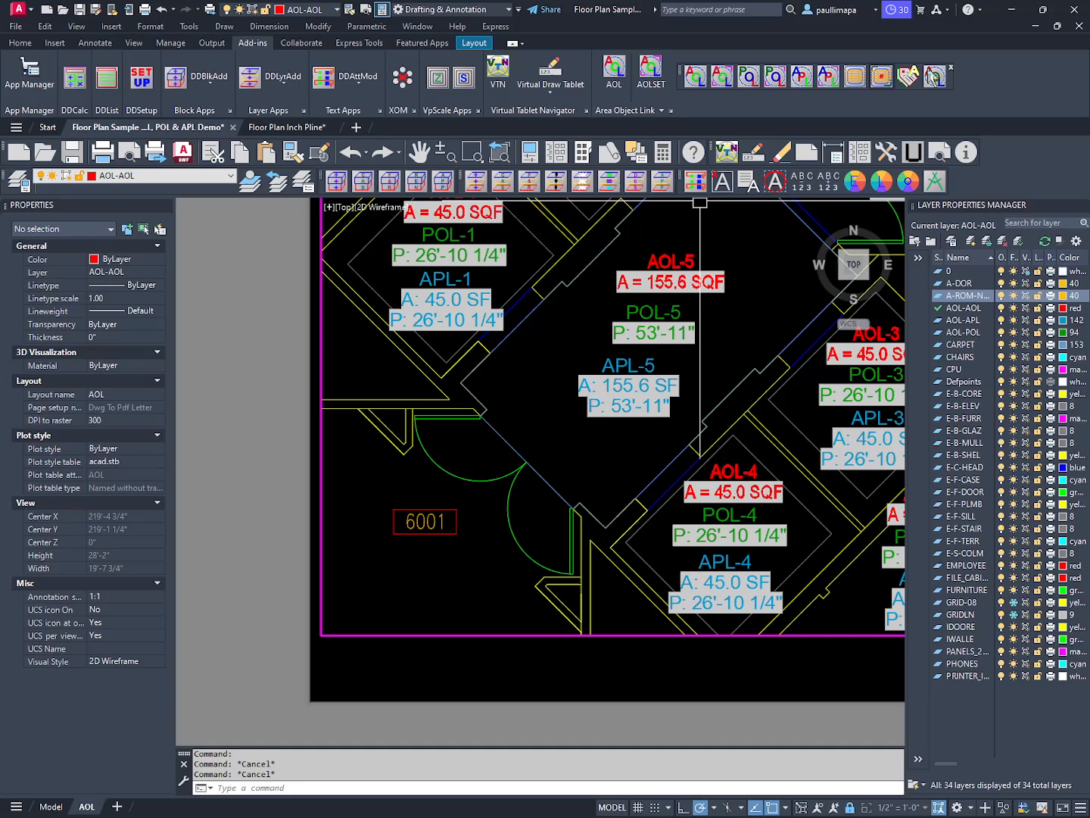